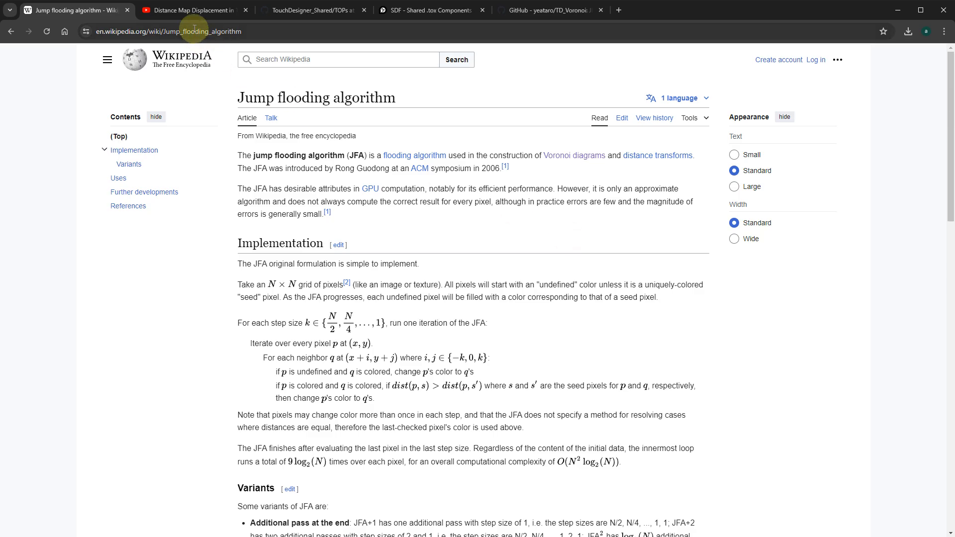
# - Review the jump flooding references: Wikipedia article, Distance Map Displacement video, TouchDesigner_Shared TOPs folder, SDF forum thread and TD_Voronoi repository
pyautogui.click(189, 11)
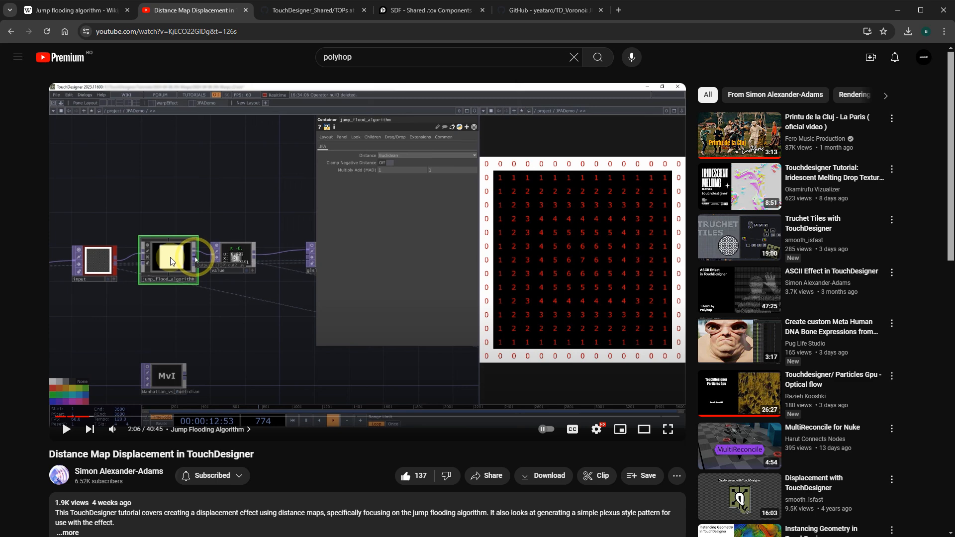
pyautogui.click(318, 10)
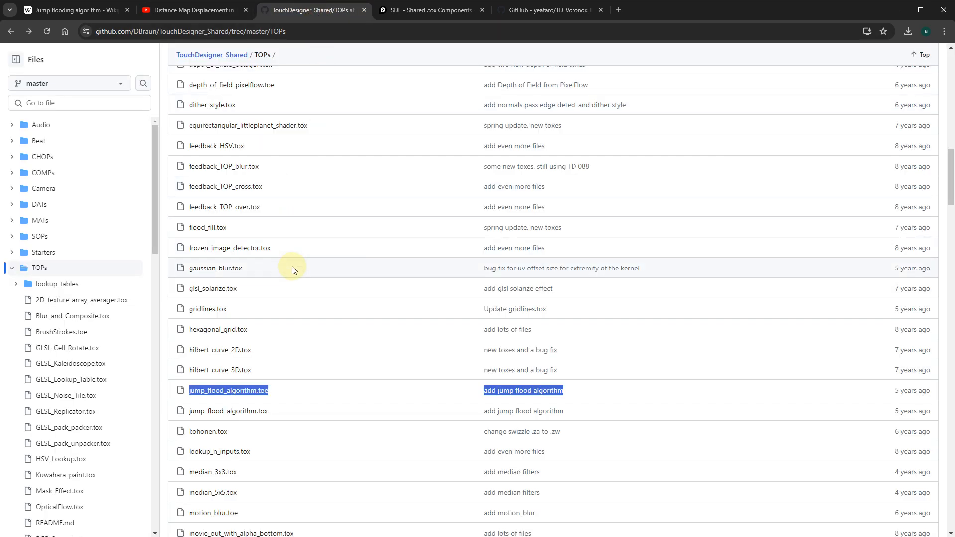
pyautogui.scroll(3, 284, 262)
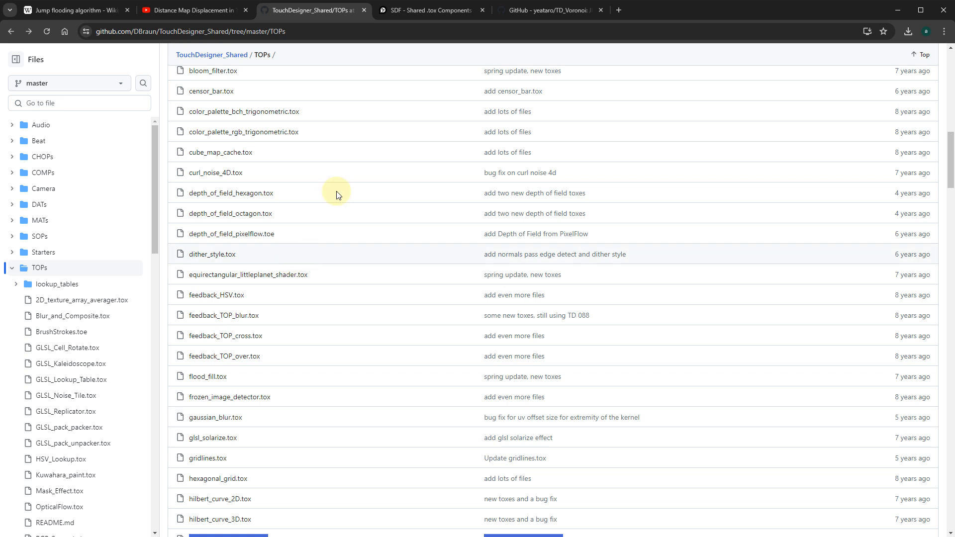
pyautogui.click(440, 10)
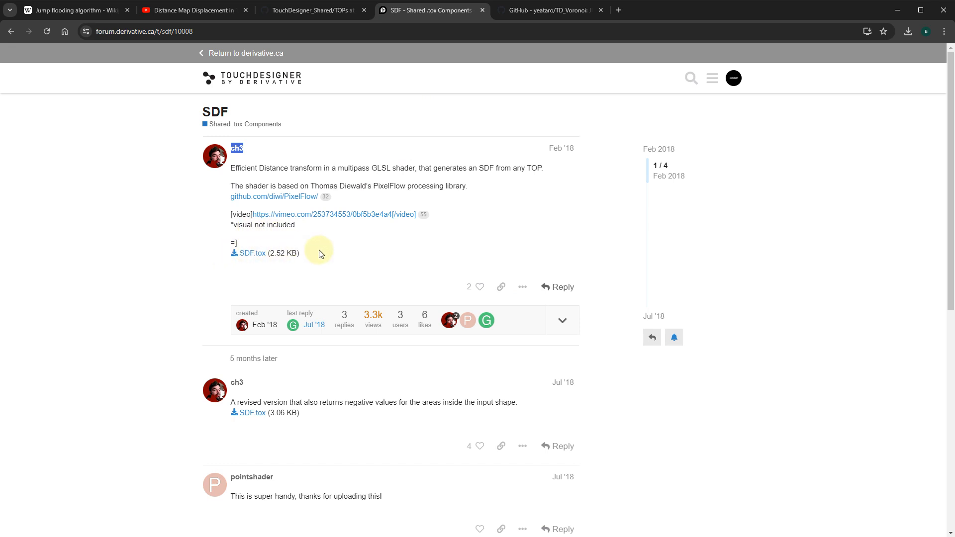
pyautogui.click(522, 10)
pyautogui.scroll(6, 426, 226)
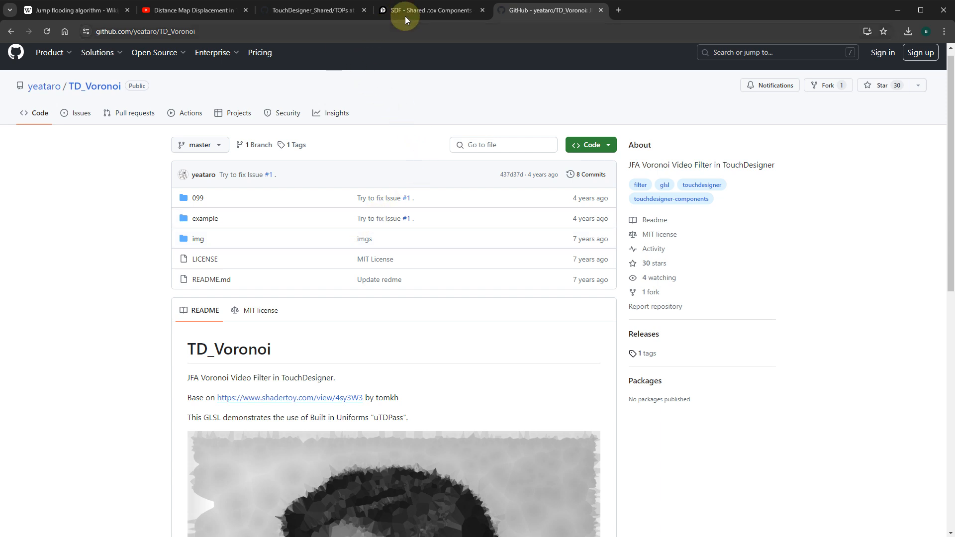
pyautogui.click(429, 11)
pyautogui.click(299, 10)
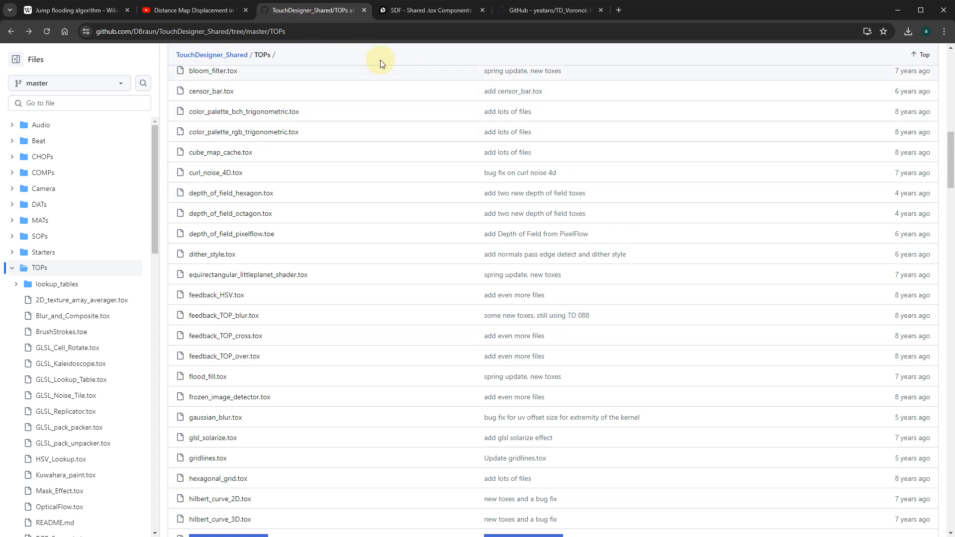
pyautogui.click(197, 13)
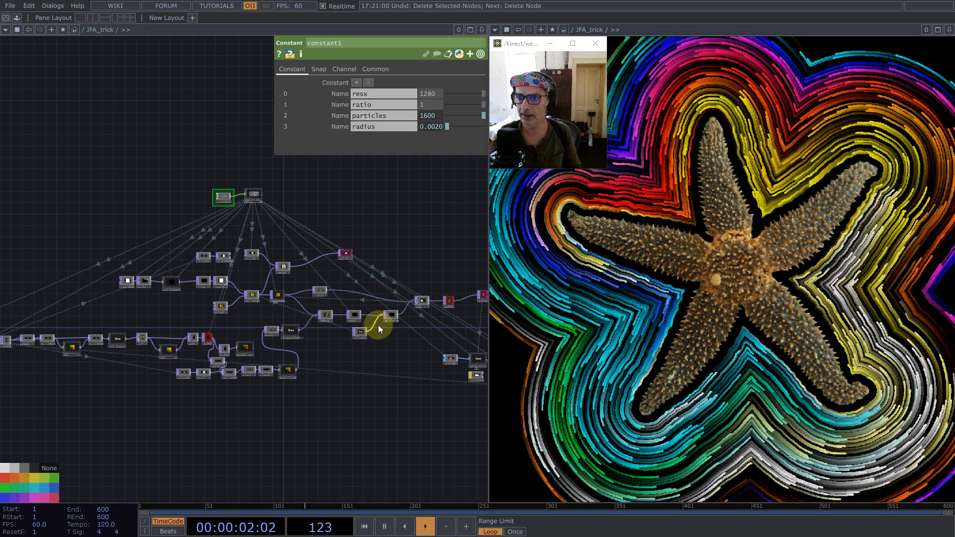
# - Close the second pane showing the starfish output, leave the JFA_trick network and enter project1
pyautogui.click(949, 29)
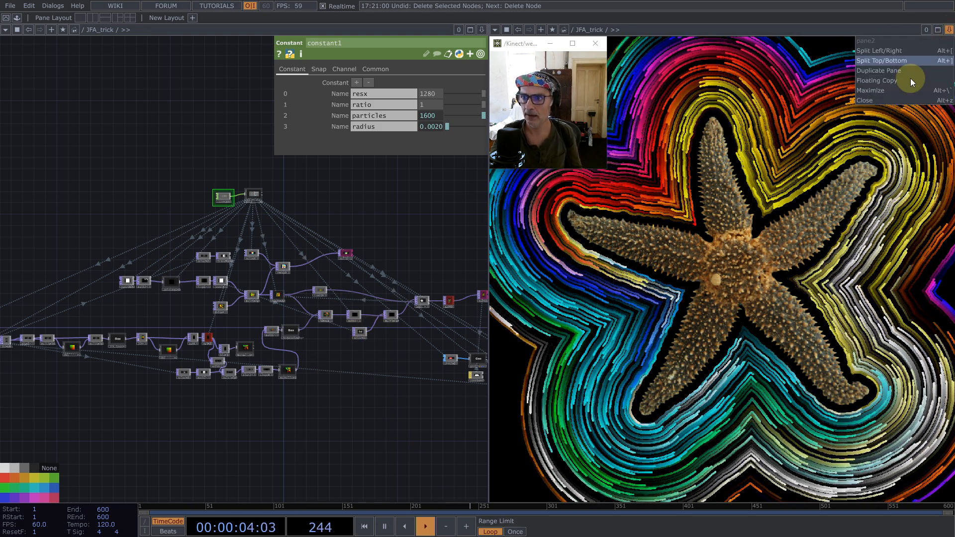
pyautogui.click(889, 99)
pyautogui.press('u')
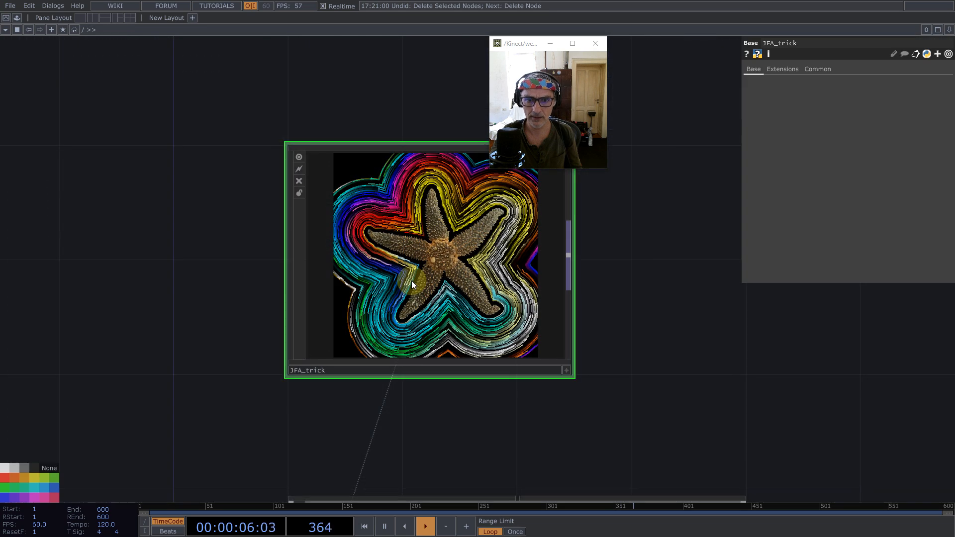
pyautogui.doubleClick(433, 369)
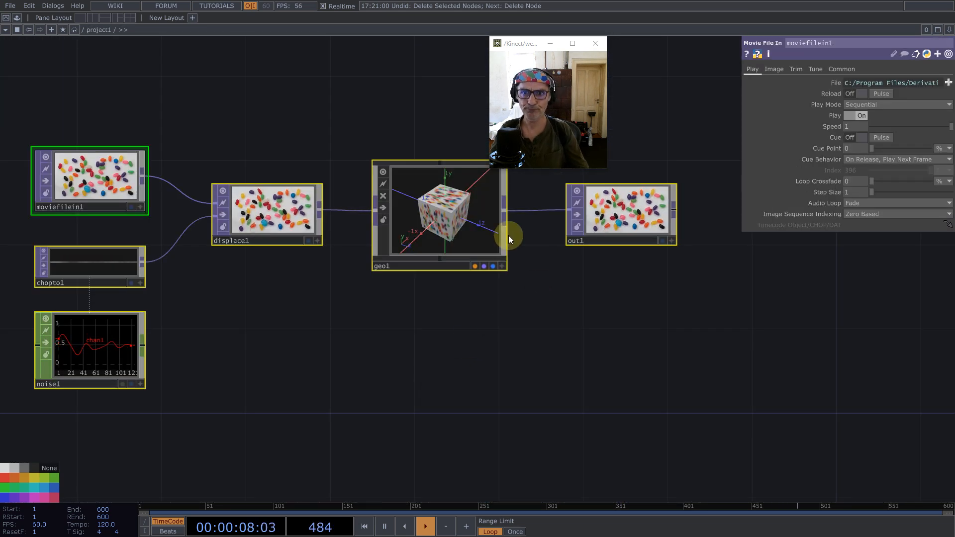
# - Delete all the default operators in the project1 network
pyautogui.moveTo(11, 120); pyautogui.dragTo(778, 401, button='right')
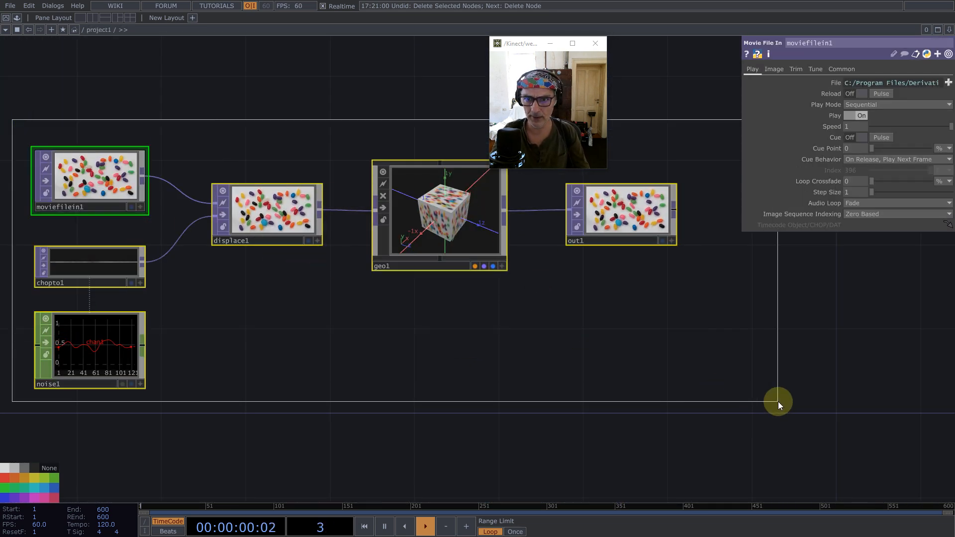
pyautogui.press('BackSpace')
# - Add a Constant CHOP to the empty project1 network
pyautogui.moveTo(196, 314); pyautogui.dragTo(426, 258)
pyautogui.moveTo(290, 309); pyautogui.dragTo(317, 295)
pyautogui.doubleClick(316, 277)
pyautogui.write('co')
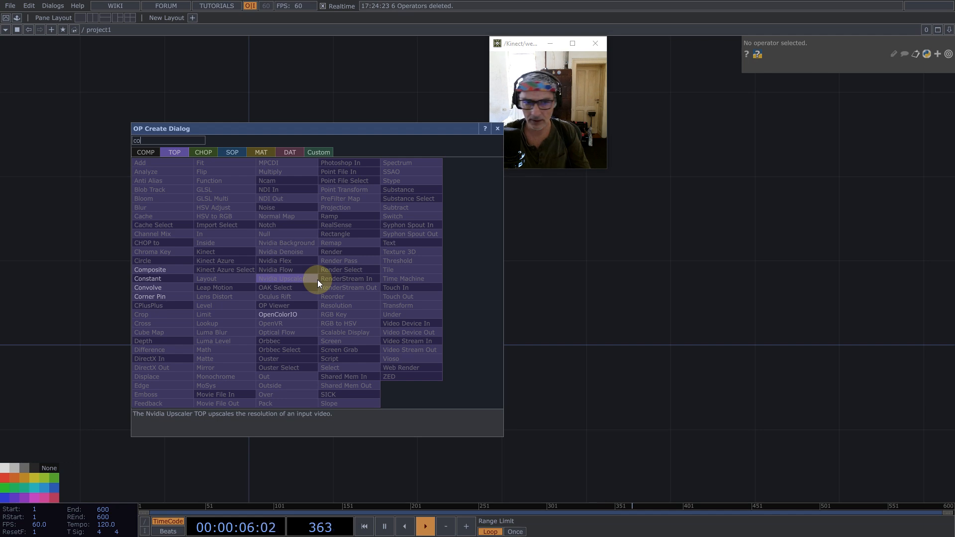
pyautogui.click(205, 154)
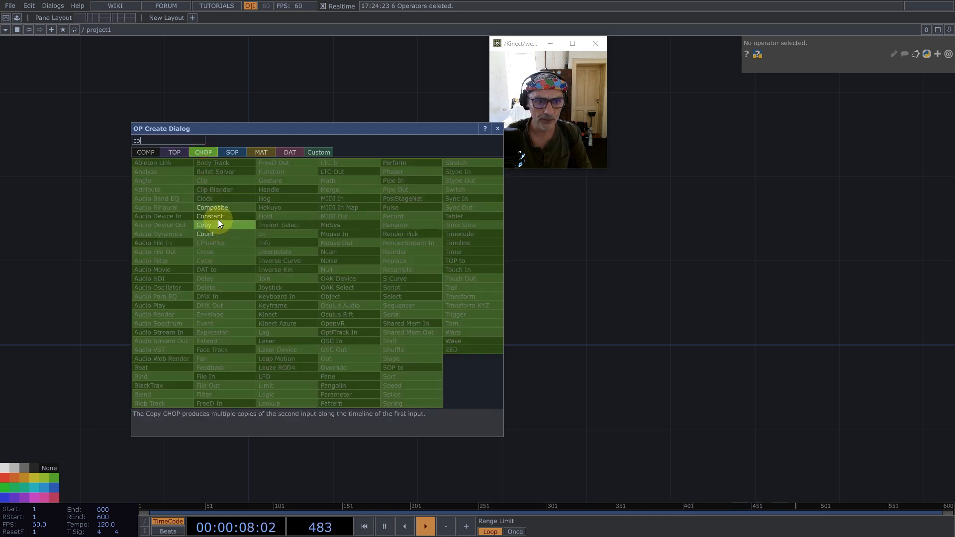
pyautogui.click(218, 219)
pyautogui.click(308, 301)
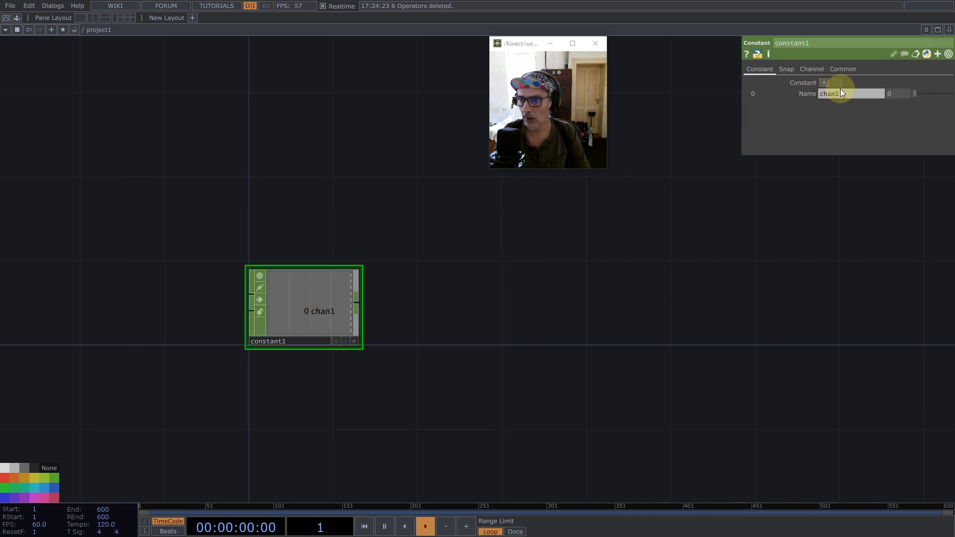
# - Name the Constant CHOP's first channel res and give it the value 1280
pyautogui.moveTo(840, 93); pyautogui.dragTo(759, 93)
pyautogui.write('res')
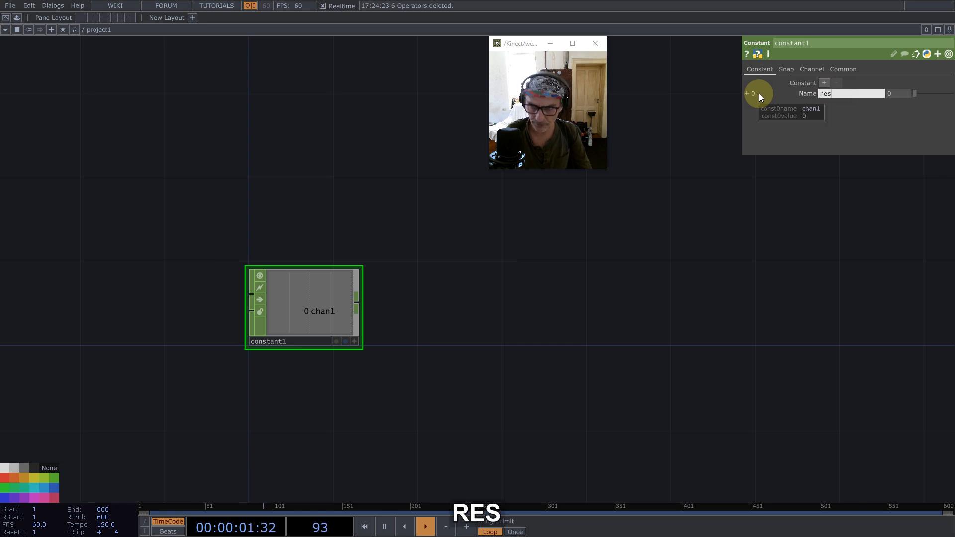
pyautogui.click(898, 96)
pyautogui.write('1280')
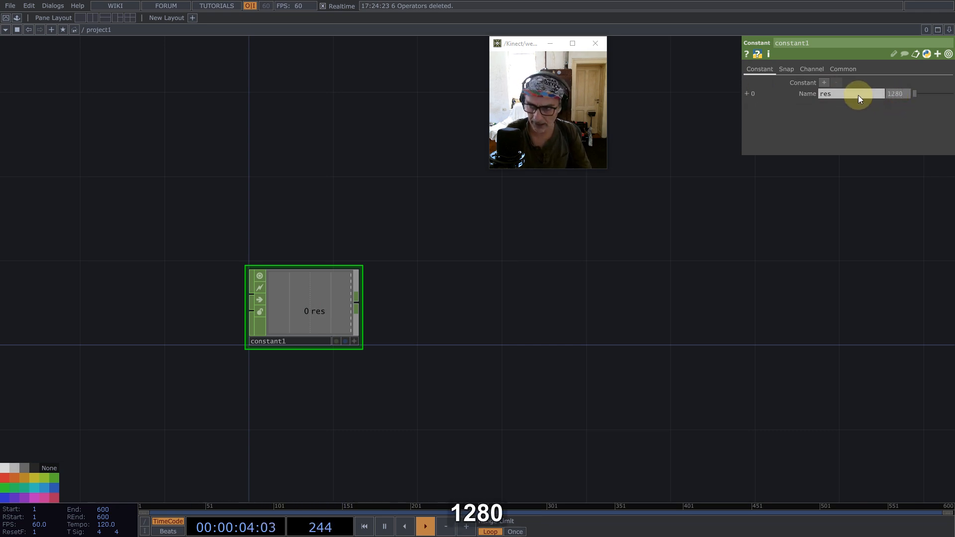
# - Add a second channel to the Constant CHOP named pmap with the value 32
pyautogui.click(827, 83)
pyautogui.click(824, 83)
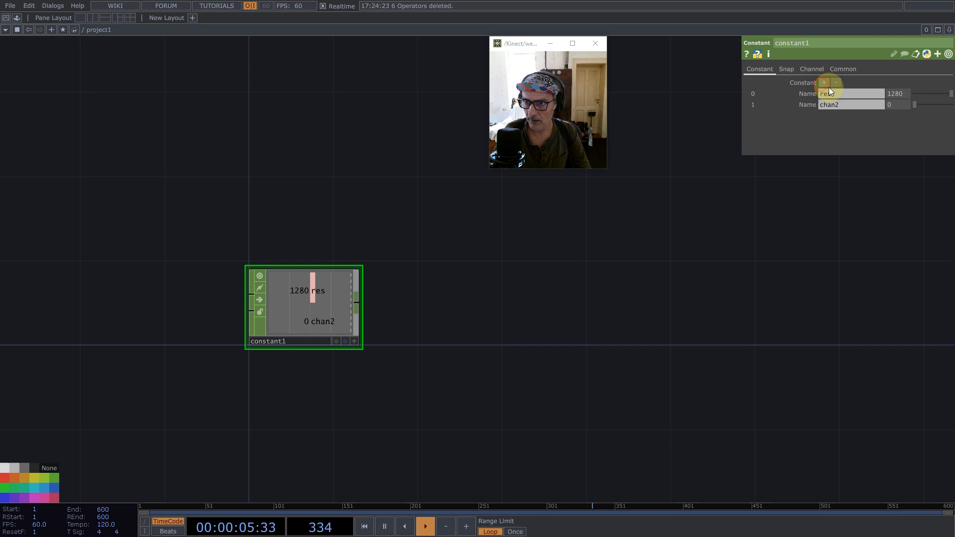
pyautogui.click(853, 106)
pyautogui.write('pmap')
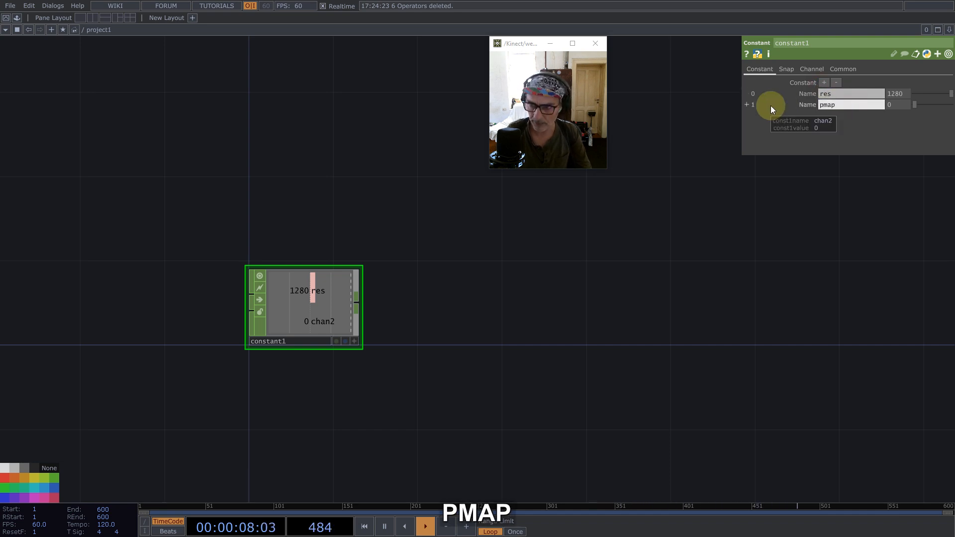
pyautogui.click(888, 103)
pyautogui.write('32')
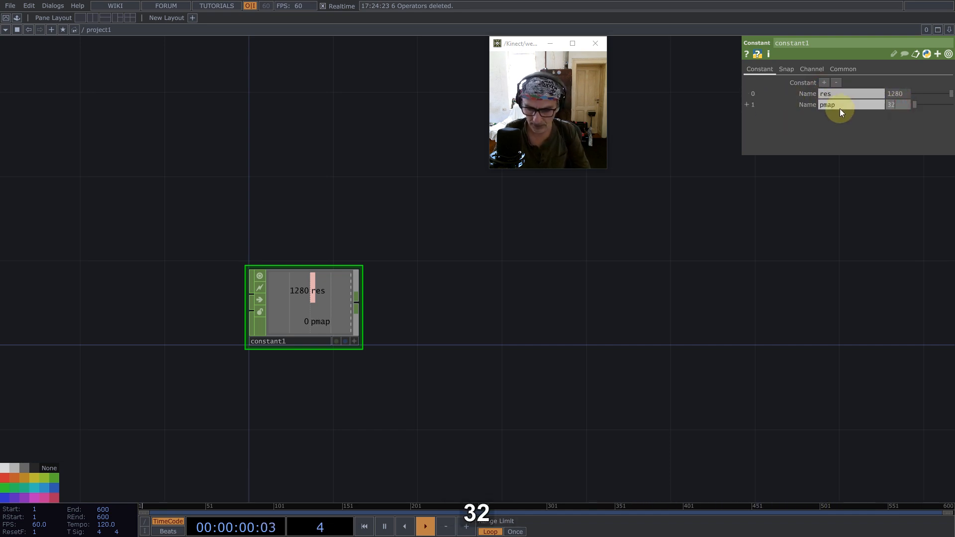
pyautogui.press('Return')
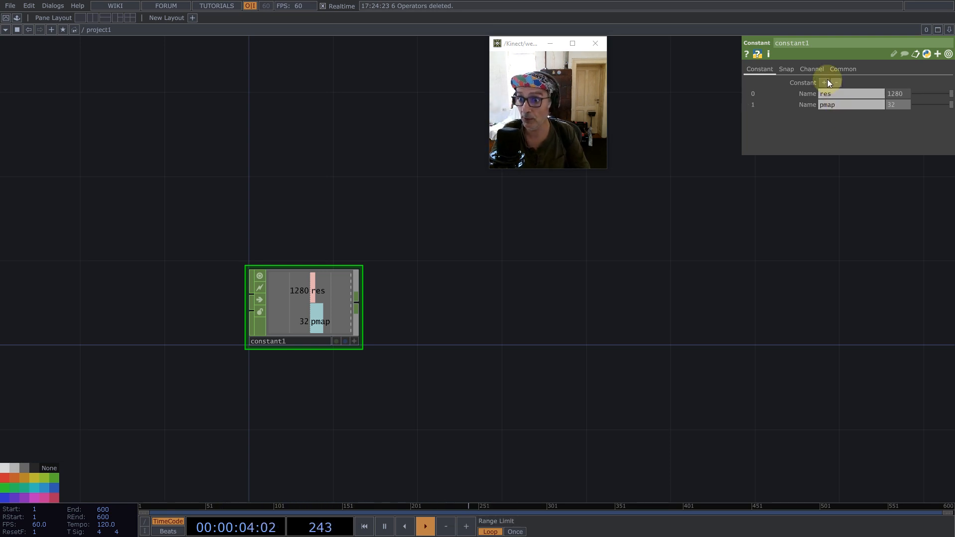
# - Add a third channel to the Constant CHOP named radius with the value 1/256
pyautogui.click(824, 82)
pyautogui.click(843, 117)
pyautogui.write('radius')
pyautogui.press('Tab')
pyautogui.write('1/256')
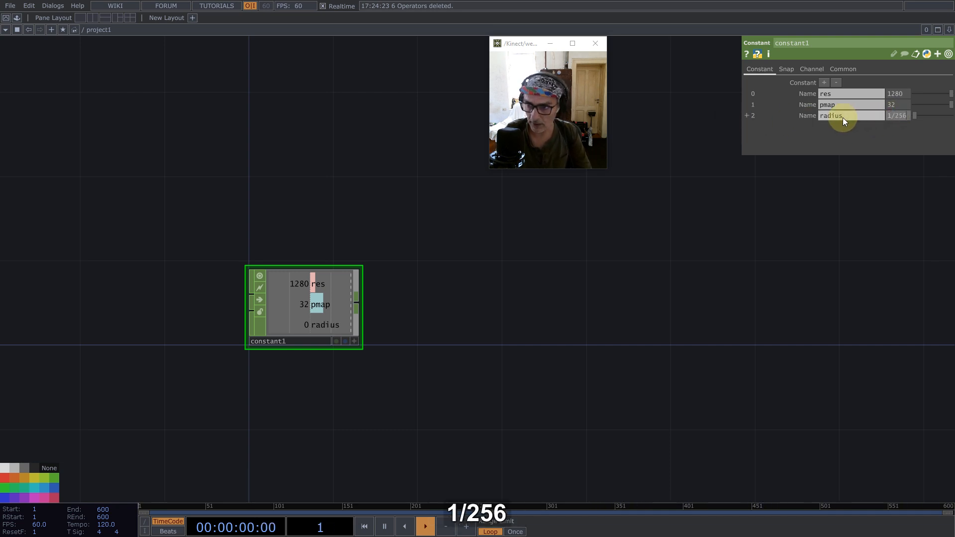
pyautogui.press('Return')
# - Add a Movie File In TOP below the Constant CHOP and load Starfish.tif from the Samples Map folder
pyautogui.moveTo(747, 175); pyautogui.dragTo(326, 267)
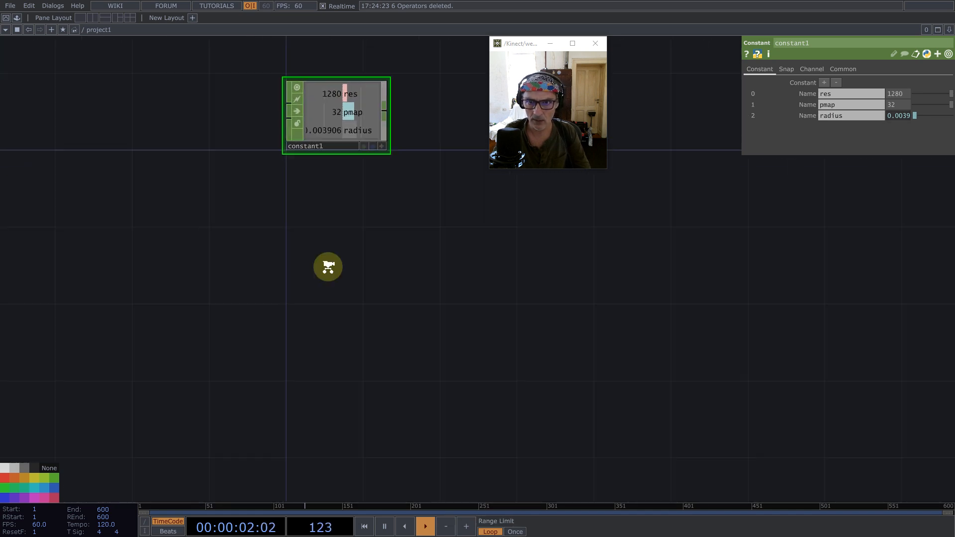
pyautogui.scroll(-3, 294, 354)
pyautogui.press('Tab')
pyautogui.write('m')
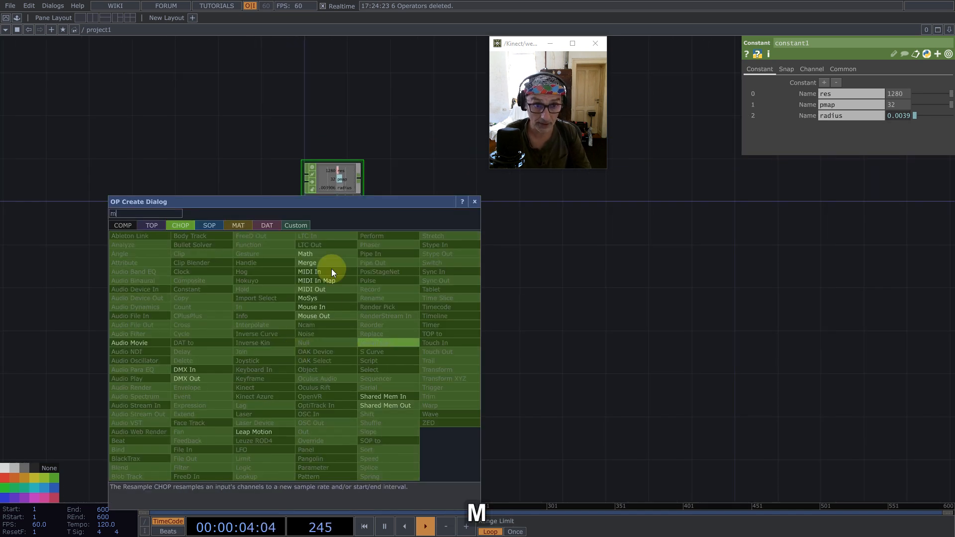
pyautogui.click(154, 225)
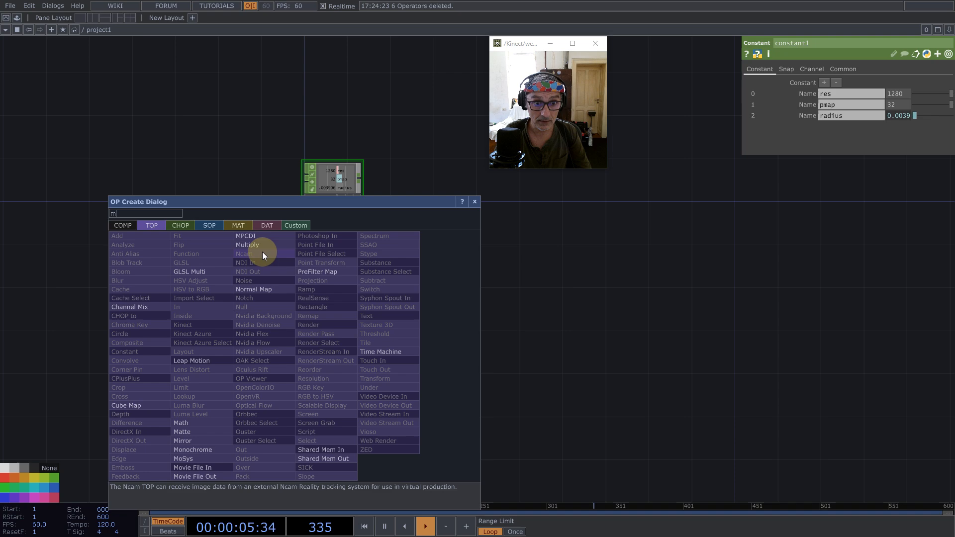
pyautogui.click(199, 468)
pyautogui.click(310, 312)
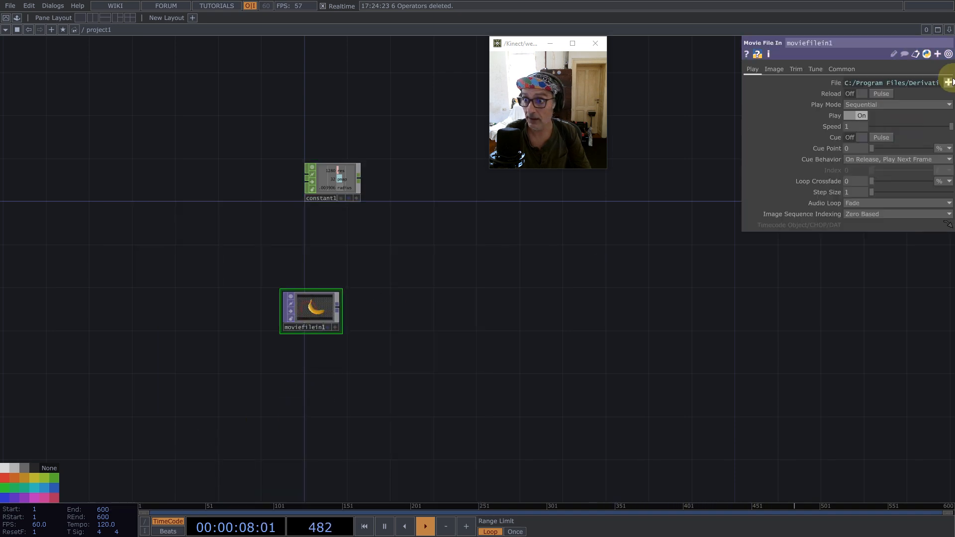
pyautogui.click(948, 82)
pyautogui.doubleClick(354, 355)
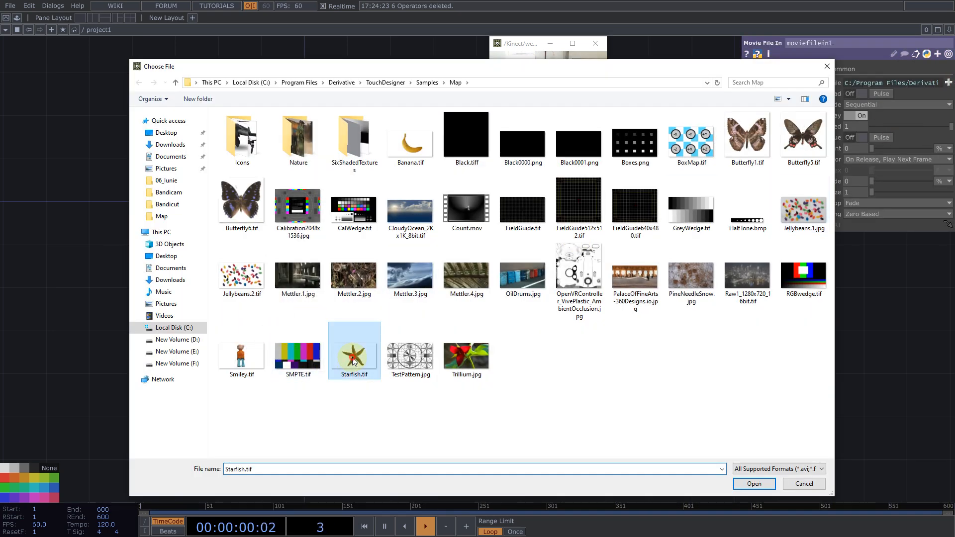
# - Add a Fit TOP connected to the output of the Movie File In TOP
pyautogui.scroll(3, 335, 321)
pyautogui.middleClick(342, 308)
pyautogui.click(342, 308)
pyautogui.write('fi')
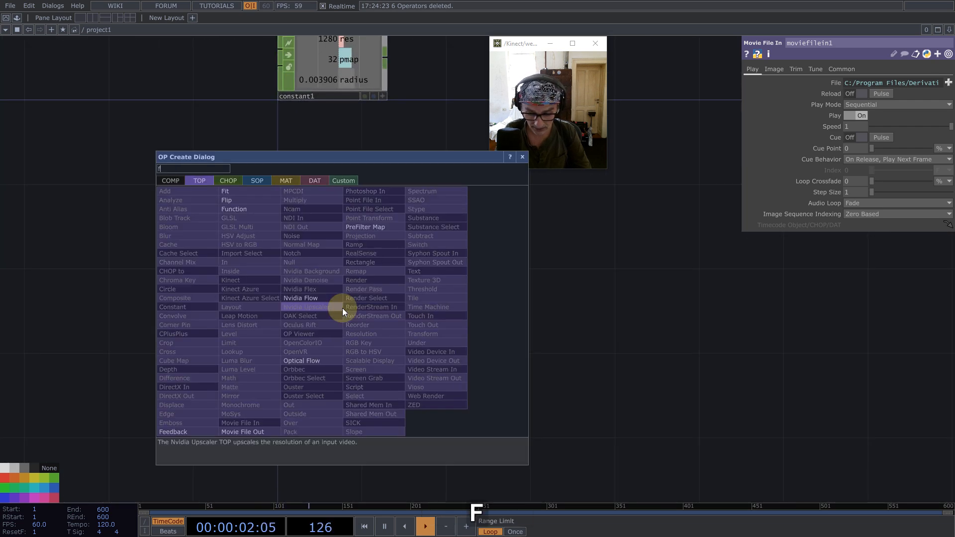
pyautogui.click(228, 192)
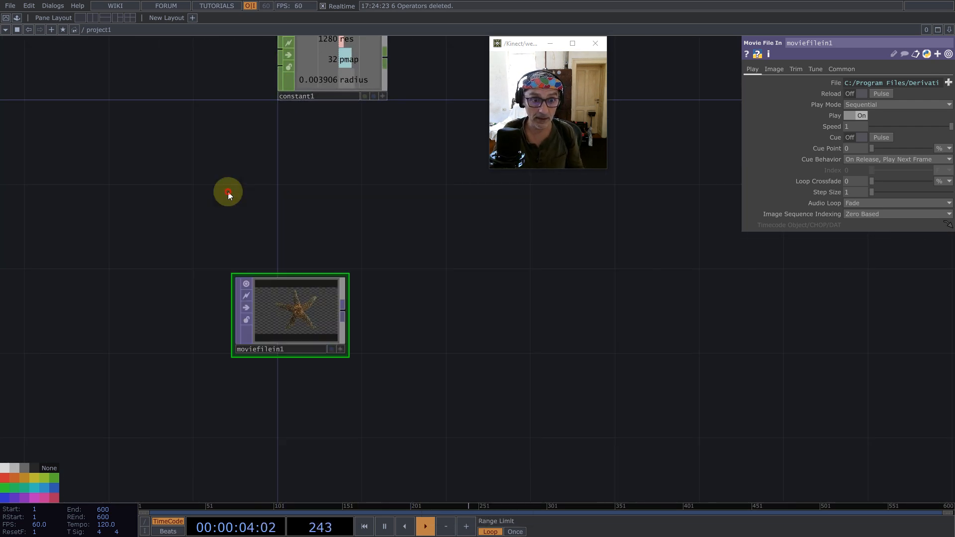
pyautogui.click(437, 295)
# - Drive both resolution values of the Fit TOP with the constant's res channel and set its pixel format to 32-bit float (RGBA)
pyautogui.moveTo(359, 182); pyautogui.dragTo(342, 232)
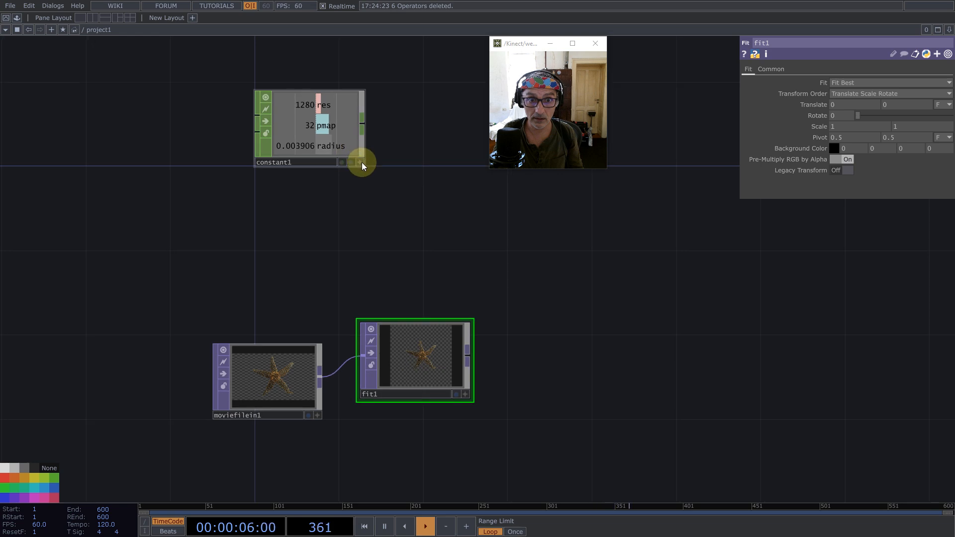
pyautogui.moveTo(305, 103)
pyautogui.mouseDown()
pyautogui.moveTo(795, 70)
pyautogui.moveTo(777, 73)
pyautogui.moveTo(818, 90)
pyautogui.mouseUp()
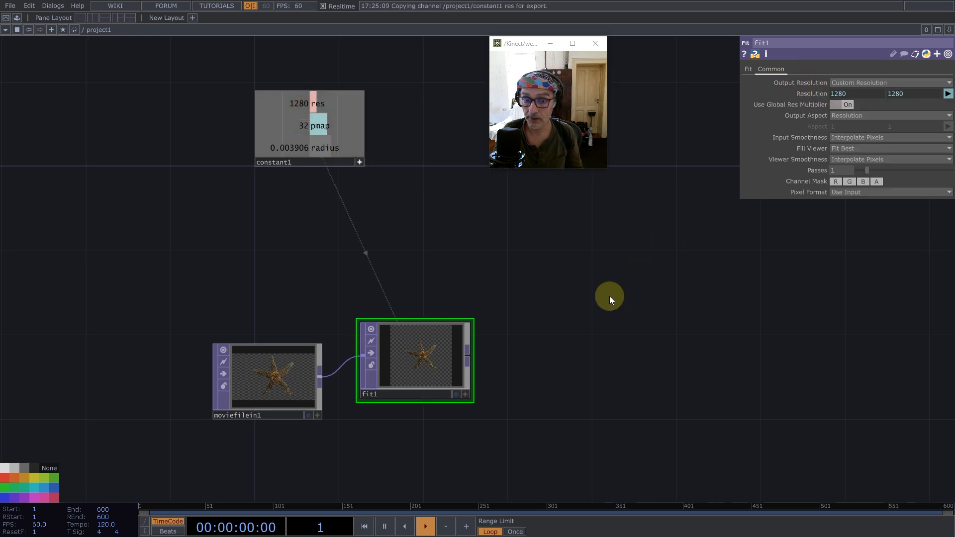
pyautogui.click(885, 194)
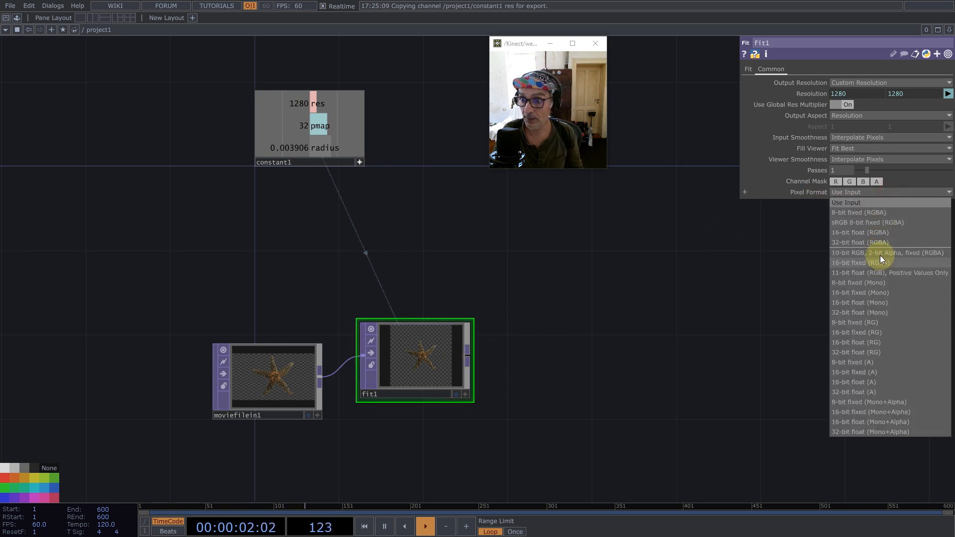
pyautogui.click(875, 242)
# - Set the Fit TOP's fit mode to Fit Outside and its scale to 0.8 on both axes
pyautogui.click(746, 68)
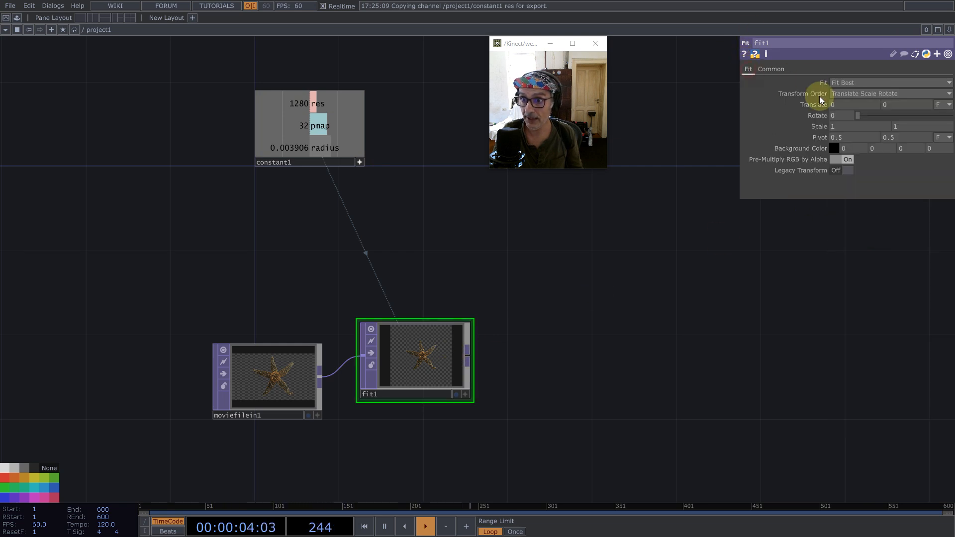
pyautogui.click(843, 82)
pyautogui.click(847, 133)
pyautogui.moveTo(830, 126); pyautogui.dragTo(787, 122, button='middle')
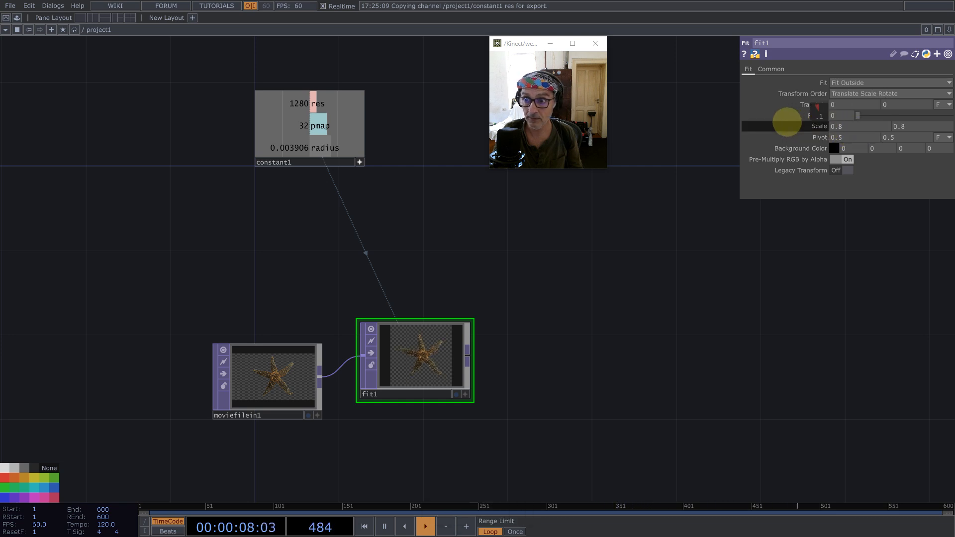
pyautogui.scroll(5, 492, 390)
pyautogui.scroll(-5, 410, 291)
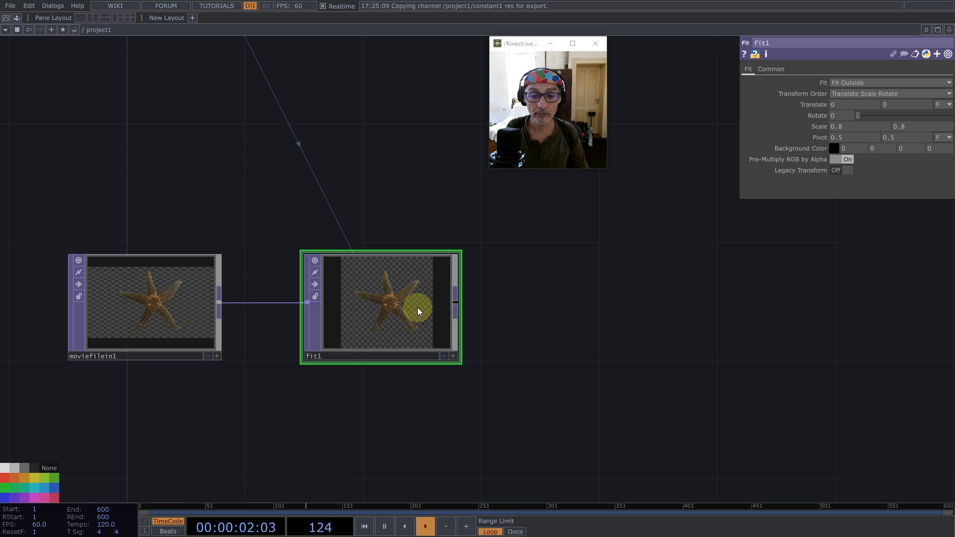
pyautogui.scroll(5, 404, 297)
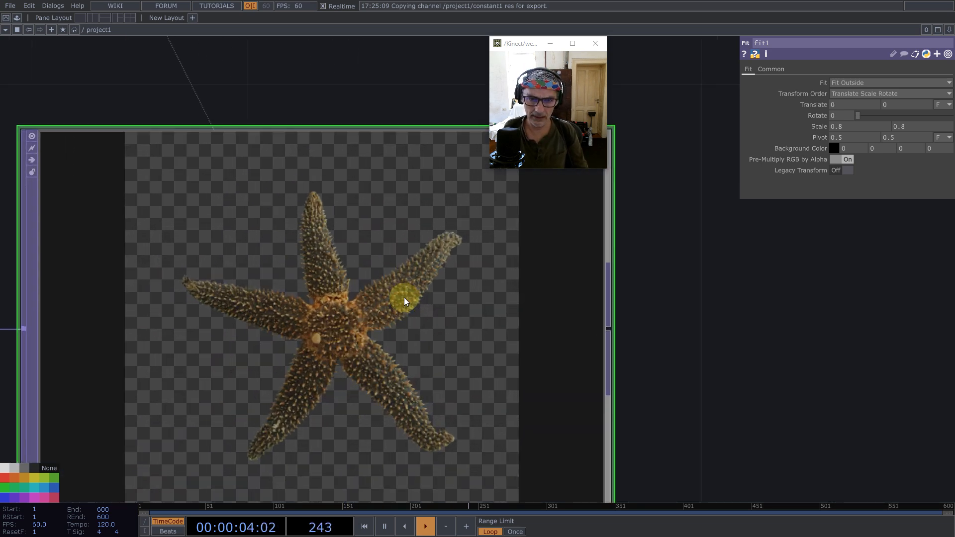
# - Add a Threshold TOP connected to the Fit TOP's output and set its RGB option to Alpha
pyautogui.scroll(-3, 403, 295)
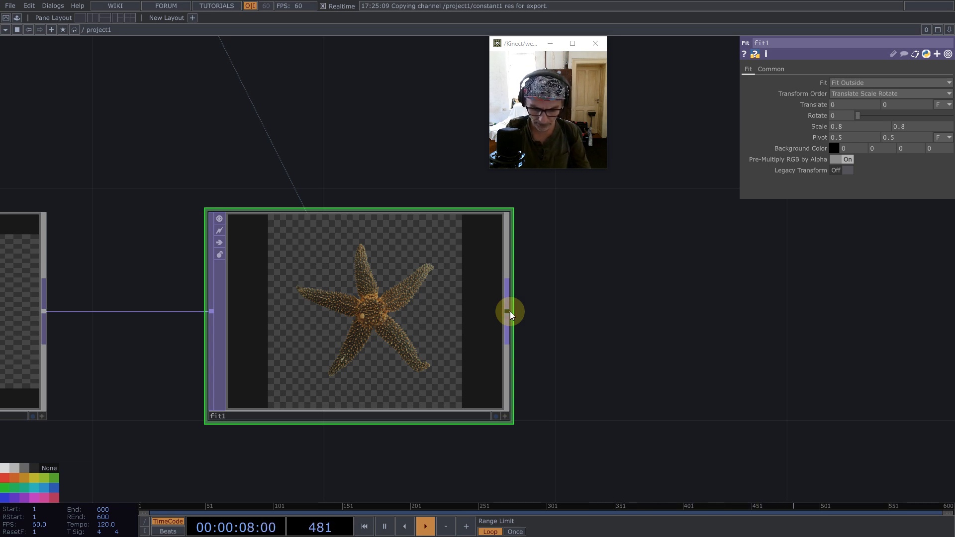
pyautogui.middleClick(509, 311)
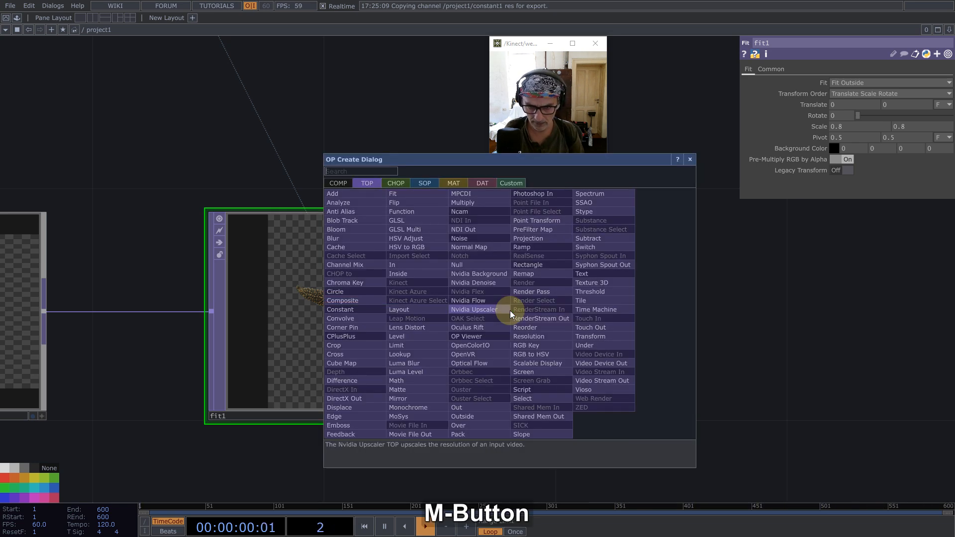
pyautogui.write('th')
pyautogui.click(577, 297)
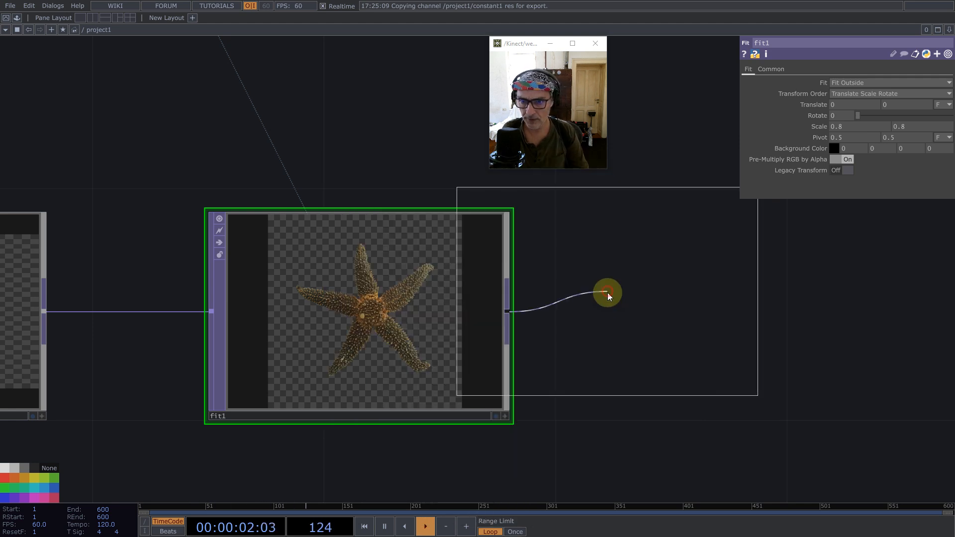
pyautogui.click(696, 319)
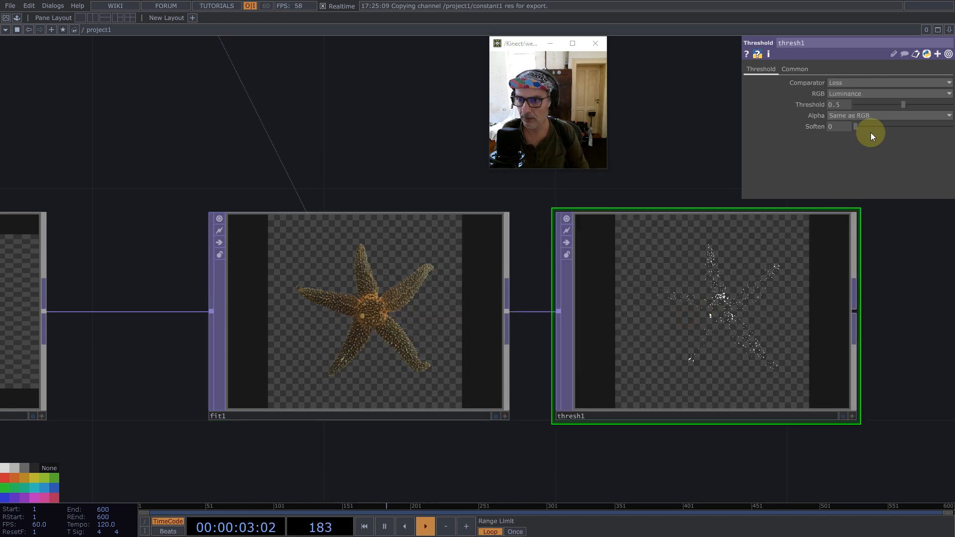
pyautogui.click(855, 94)
pyautogui.click(843, 143)
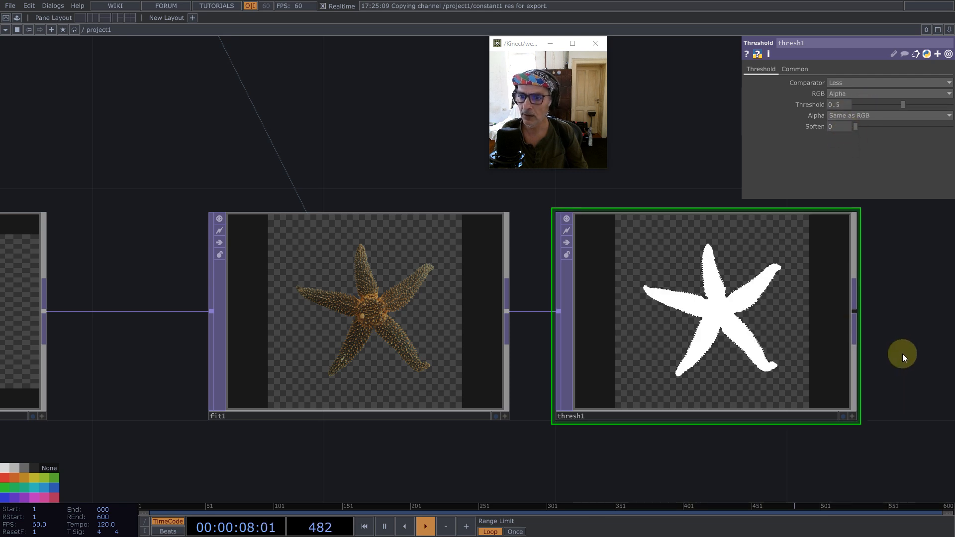
# - Add an Edge TOP connected to the output of the Threshold TOP
pyautogui.scroll(6, 844, 326)
pyautogui.scroll(2, 275, 234)
pyautogui.scroll(-8, 275, 234)
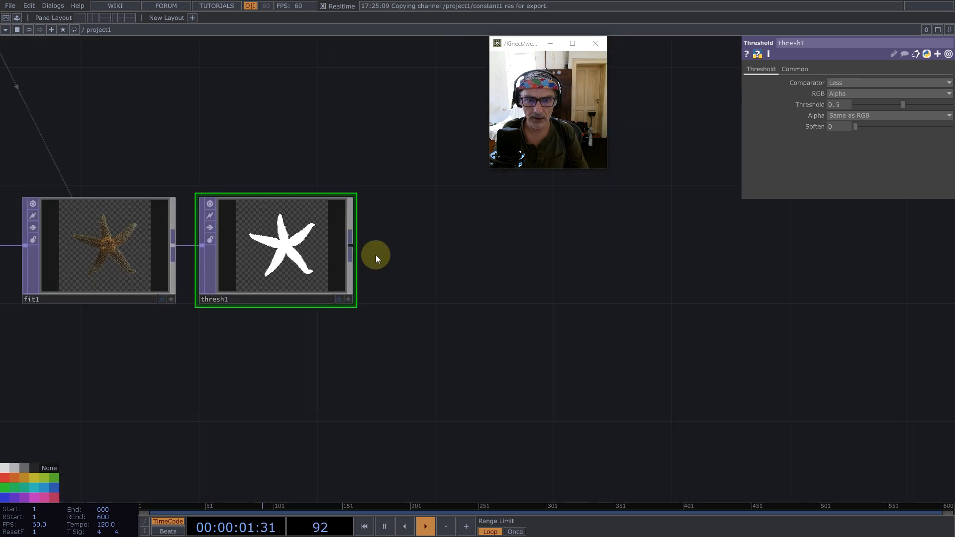
pyautogui.middleClick(349, 245)
pyautogui.write('ed')
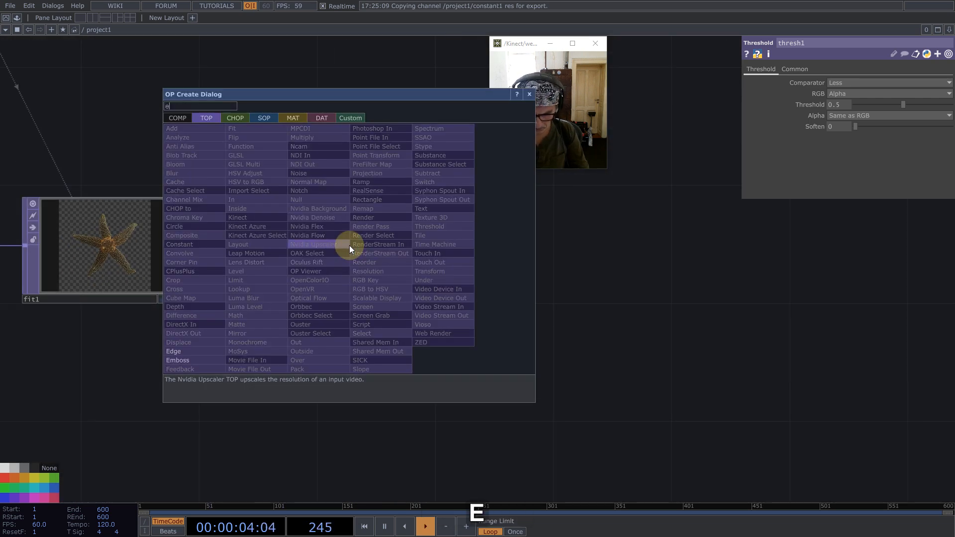
pyautogui.click(174, 351)
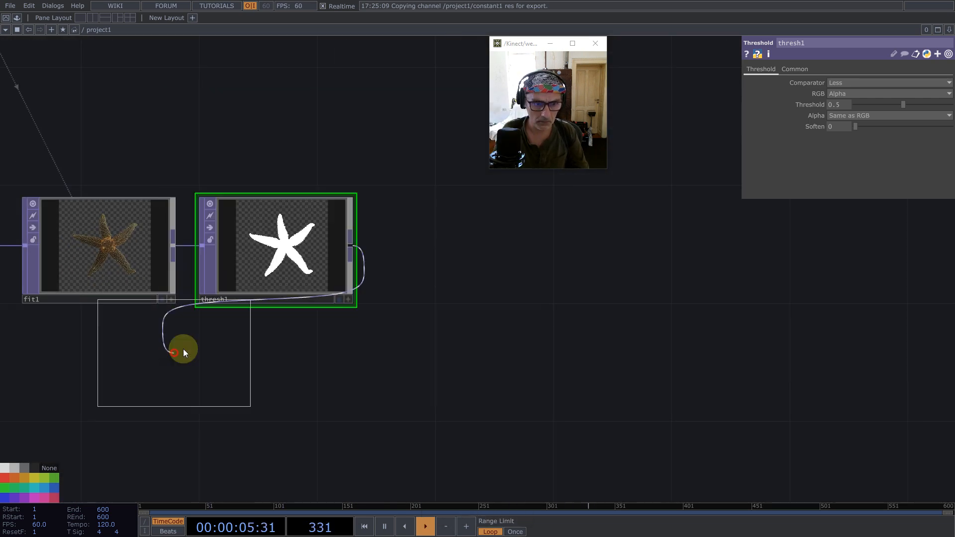
pyautogui.click(460, 248)
pyautogui.scroll(5, 462, 249)
pyautogui.scroll(10, 476, 253)
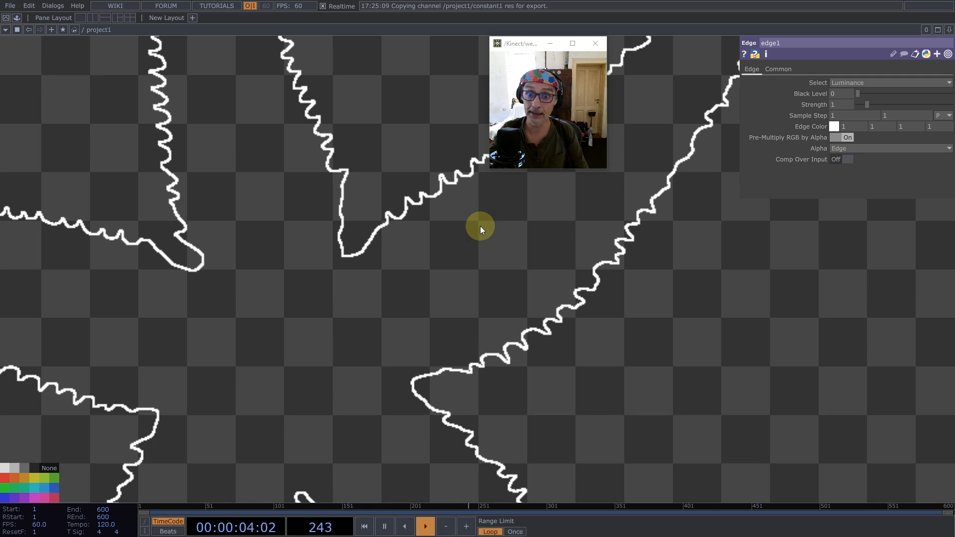
pyautogui.scroll(-10, 478, 231)
# - Add a Multiply TOP that takes the Edge TOP as first input and the Threshold TOP as second input
pyautogui.middleClick(535, 239)
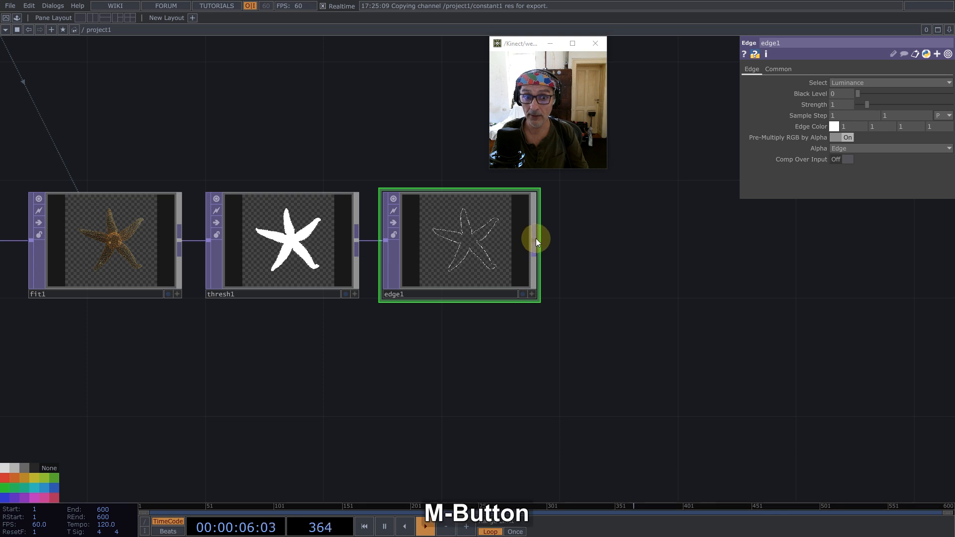
pyautogui.write('mu')
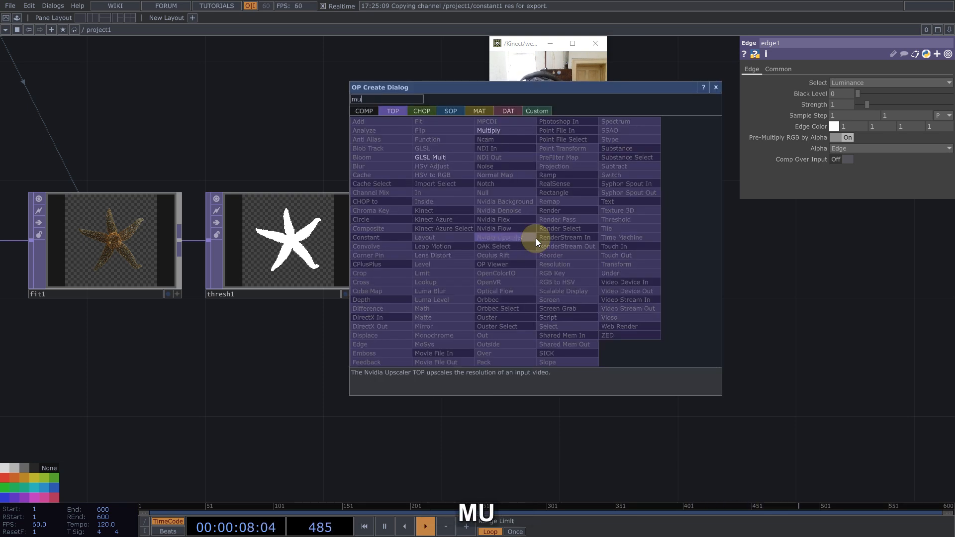
pyautogui.click(485, 130)
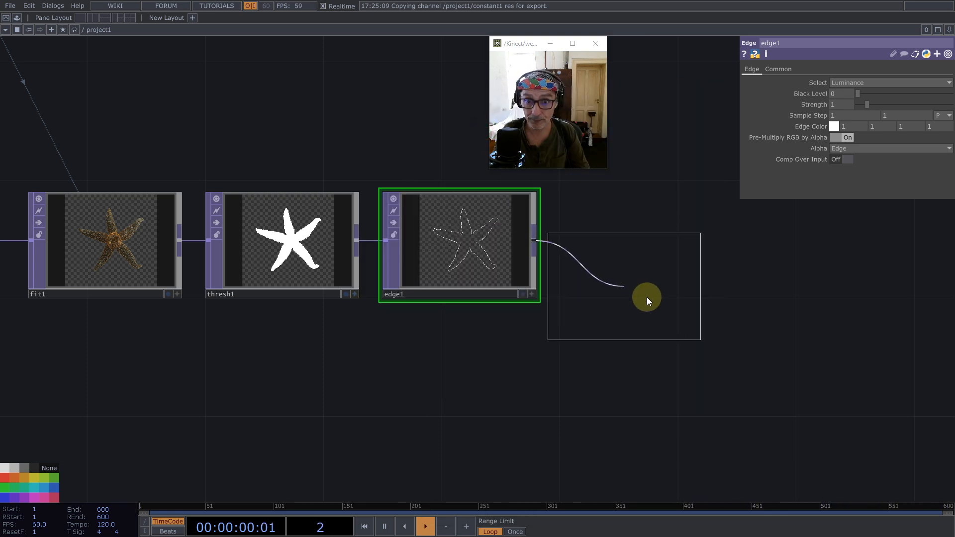
pyautogui.click(640, 296)
pyautogui.moveTo(357, 240); pyautogui.dragTo(563, 335)
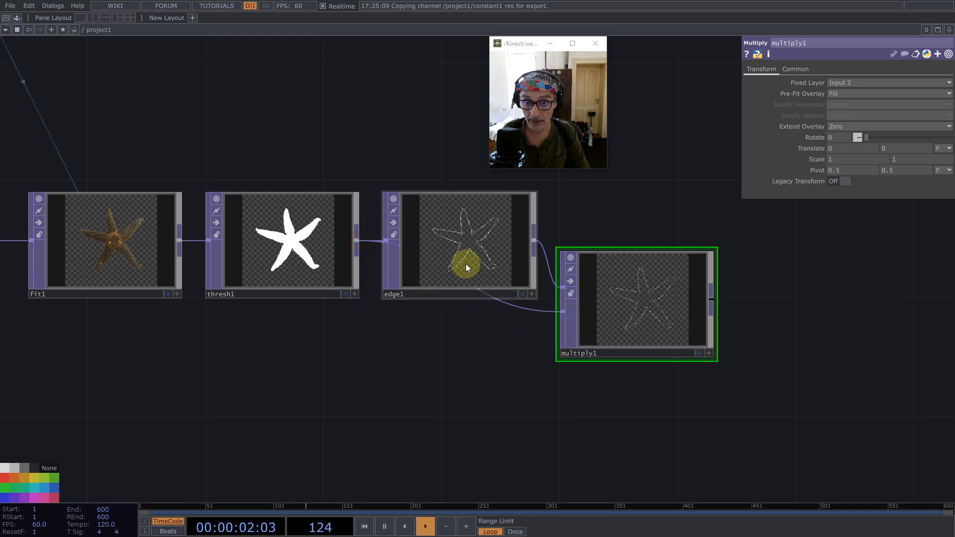
# - Move the Edge TOP above the chain and line up the Multiply TOP with the Threshold TOP
pyautogui.moveTo(466, 266); pyautogui.dragTo(436, 148)
pyautogui.moveTo(650, 329); pyautogui.dragTo(650, 270)
pyautogui.moveTo(616, 359); pyautogui.dragTo(348, 396)
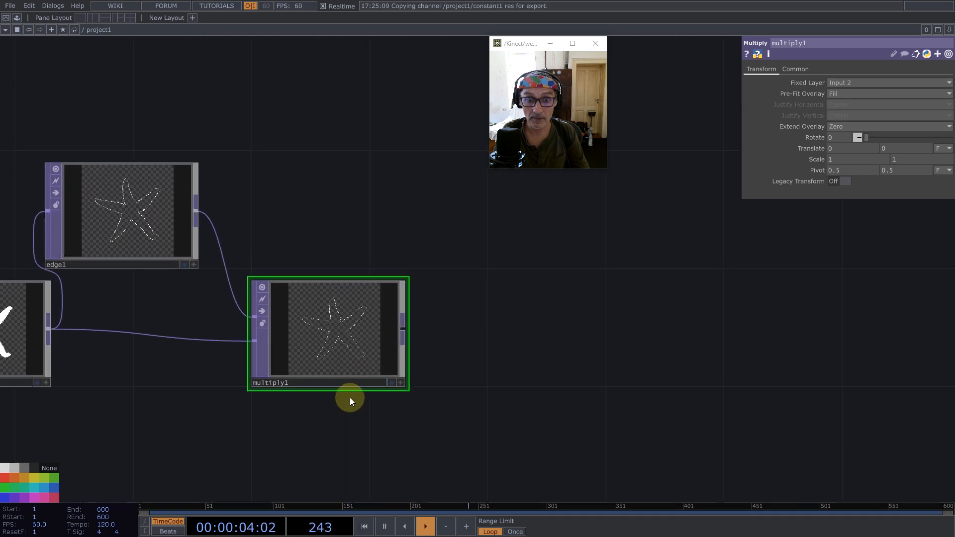
pyautogui.scroll(5, 338, 382)
pyautogui.scroll(5, 324, 194)
pyautogui.scroll(-10, 318, 179)
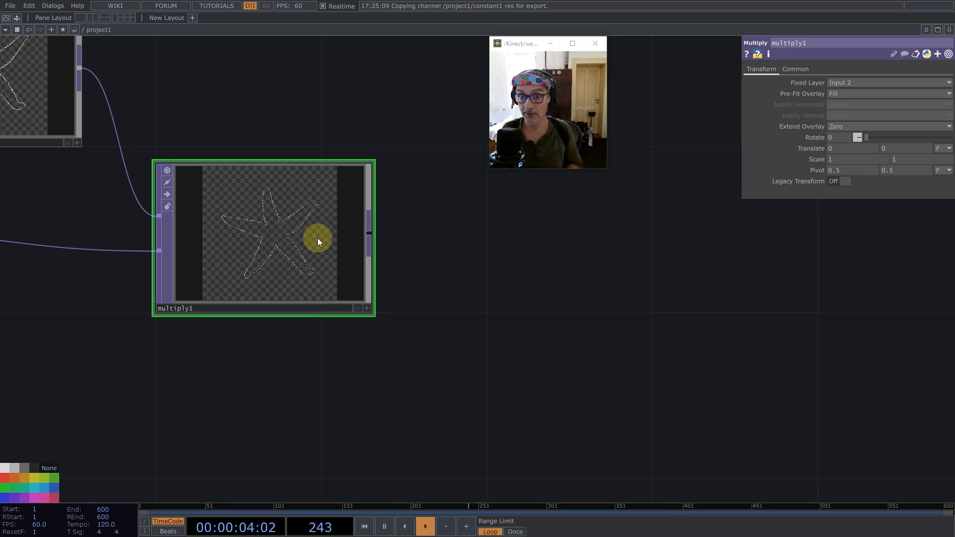
pyautogui.scroll(-3, 317, 237)
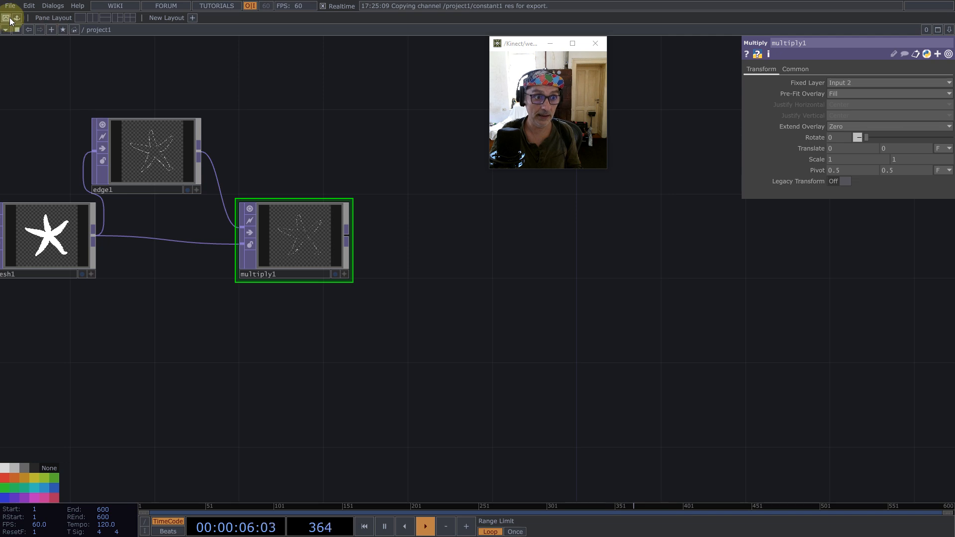
# - Place the UV component from the palette beside the Multiply TOP and inspect its internal ramp and reorder operators
pyautogui.click(9, 20)
pyautogui.moveTo(44, 271); pyautogui.dragTo(550, 289)
pyautogui.click(145, 29)
pyautogui.scroll(3, 484, 239)
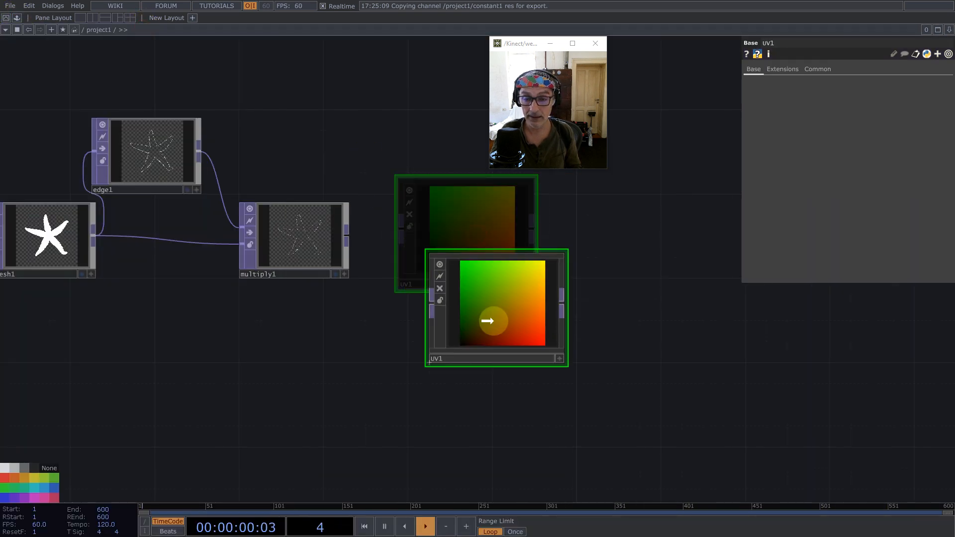
pyautogui.click(292, 179)
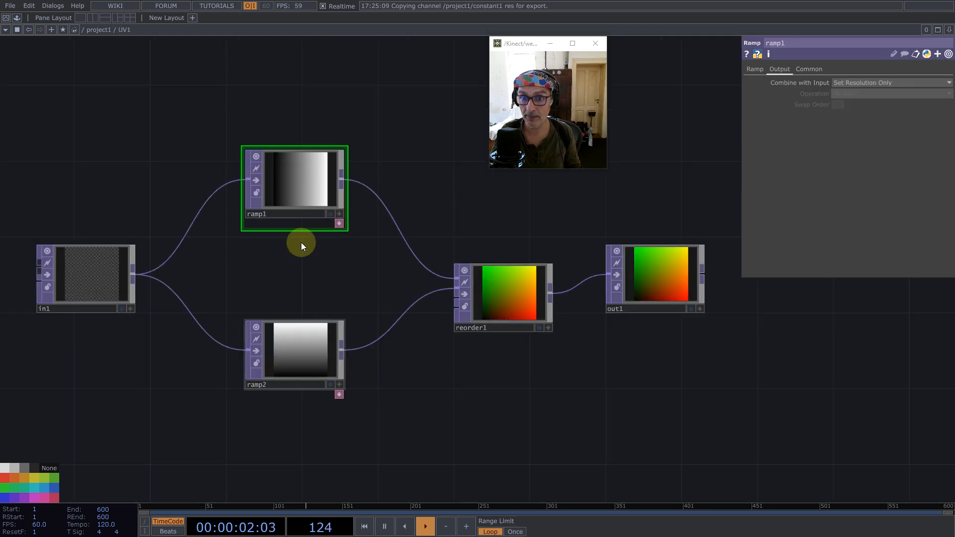
pyautogui.click(518, 289)
pyautogui.scroll(-4, 452, 300)
pyautogui.scroll(-2, 452, 300)
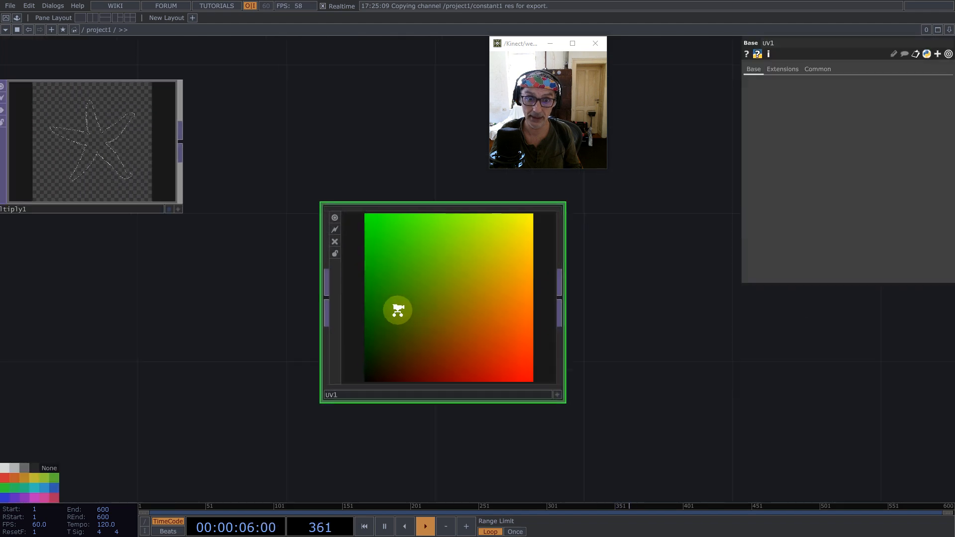
# - Feed the Multiply TOP into the UV component and combine both outputs in a second Multiply TOP
pyautogui.moveTo(214, 178)
pyautogui.mouseDown()
pyautogui.moveTo(303, 284)
pyautogui.moveTo(397, 305)
pyautogui.moveTo(366, 336)
pyautogui.mouseUp()
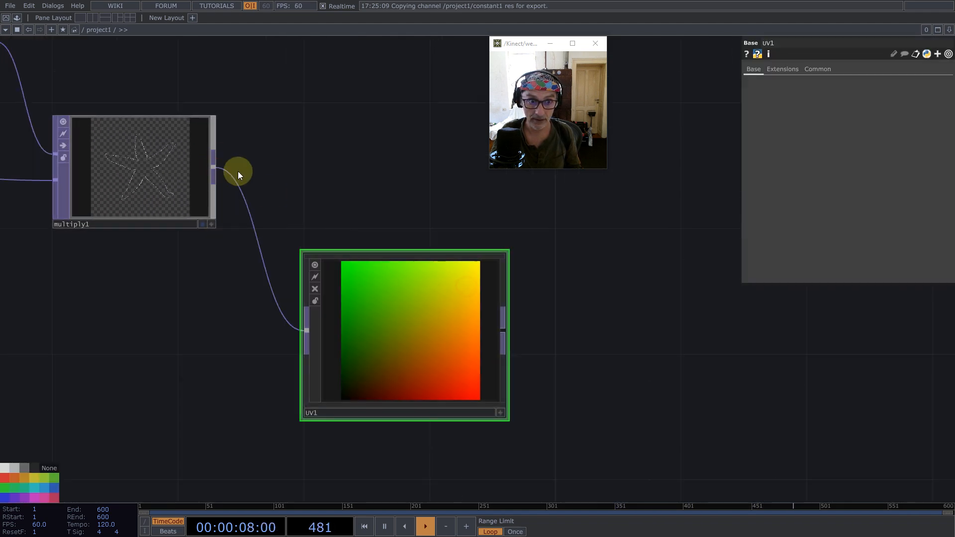
pyautogui.middleClick(214, 169)
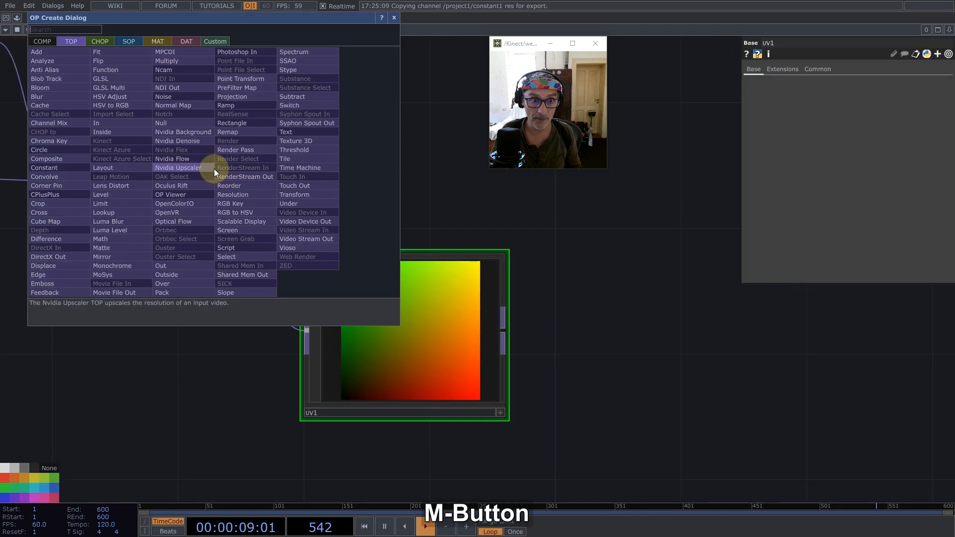
pyautogui.click(171, 62)
pyautogui.click(607, 224)
pyautogui.moveTo(503, 329); pyautogui.dragTo(587, 219)
pyautogui.moveTo(621, 322); pyautogui.dragTo(272, 383)
pyautogui.scroll(8, 297, 286)
pyautogui.scroll(2, 297, 285)
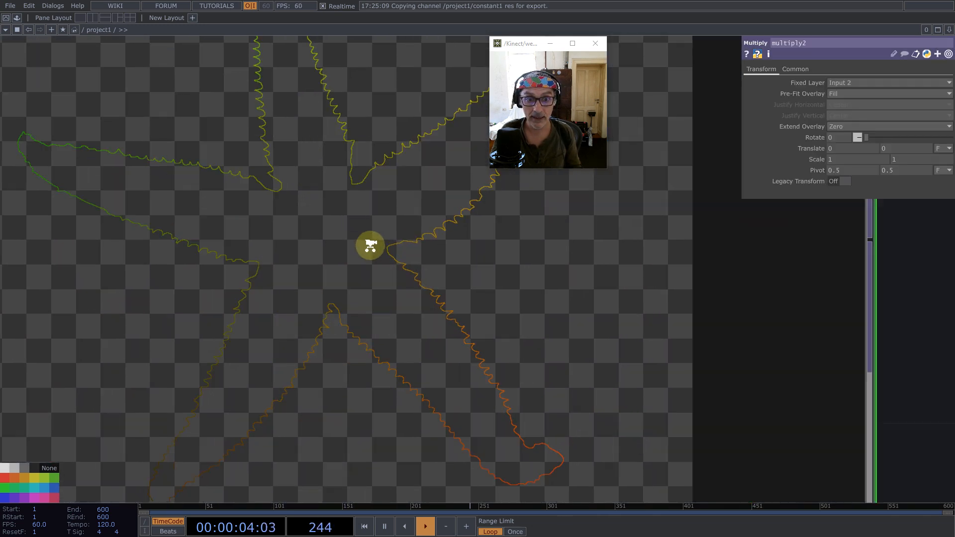
pyautogui.scroll(6, 417, 265)
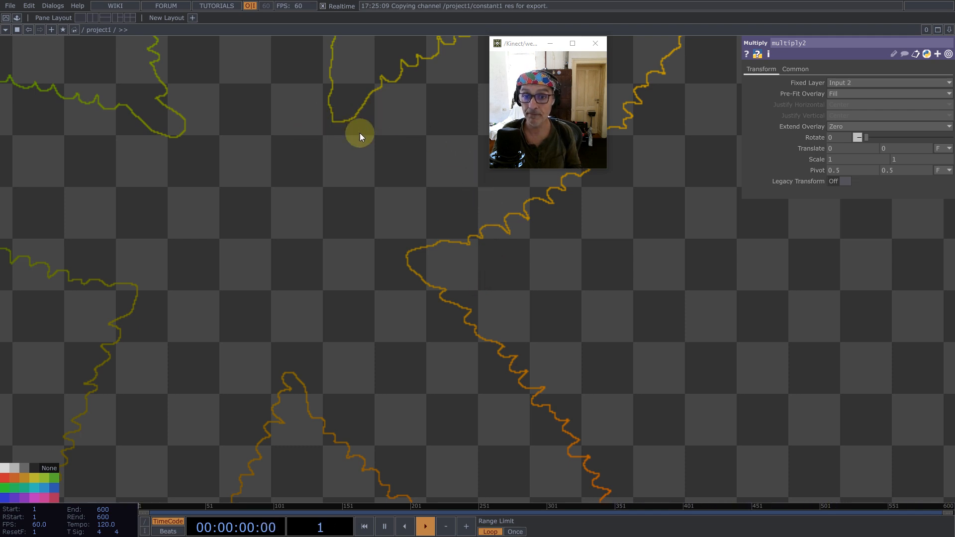
pyautogui.scroll(-5, 353, 224)
pyautogui.scroll(-3, 355, 238)
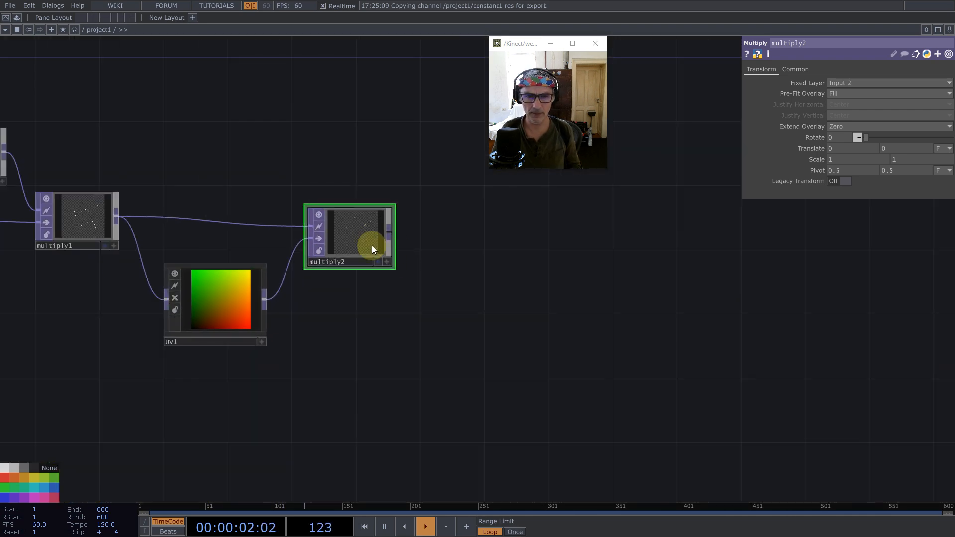
# - Connect a Null TOP well after the second Multiply TOP and insert another Null TOP into the wire between them
pyautogui.middleClick(389, 230)
pyautogui.click(340, 182)
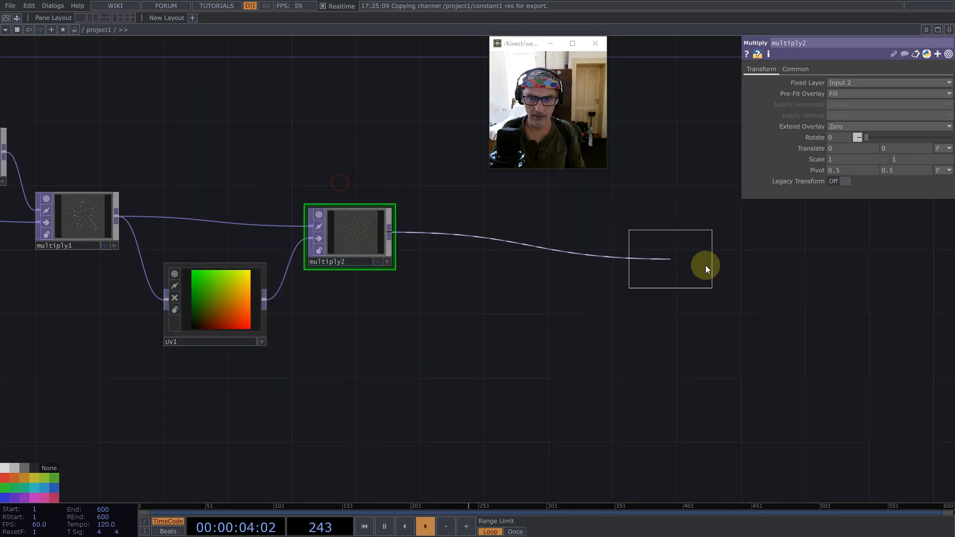
pyautogui.click(708, 266)
pyautogui.rightClick(533, 243)
pyautogui.click(550, 232)
pyautogui.write('nul')
pyautogui.press('Return')
pyautogui.click(528, 244)
# - Collapse the inserted Null TOP into a Base component and name it JFA_trick
pyautogui.rightClick(534, 290)
pyautogui.click(574, 473)
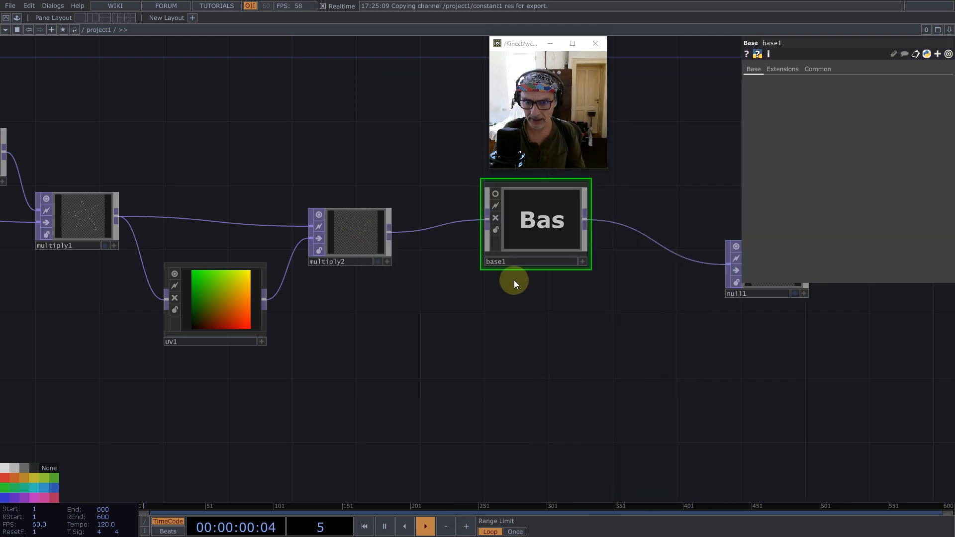
pyautogui.write('J')
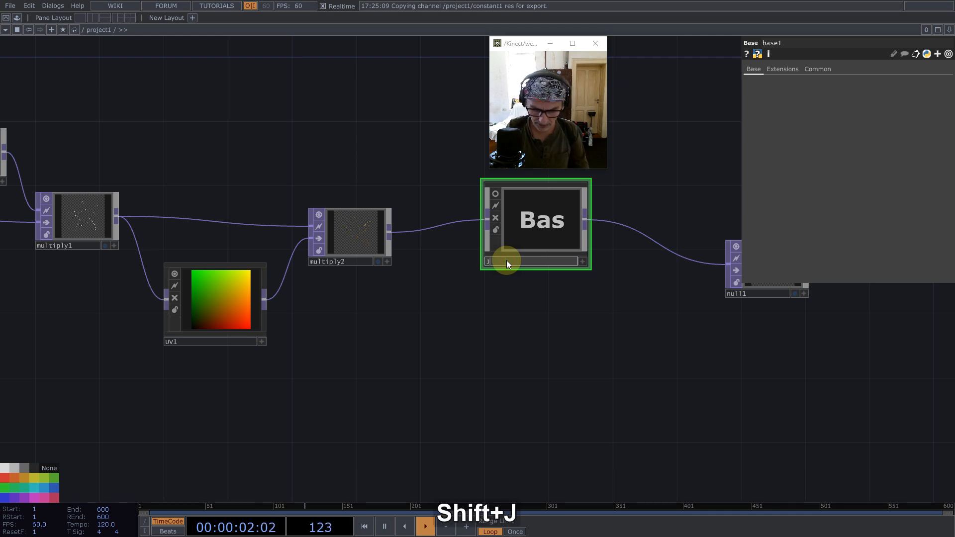
pyautogui.write('FA_')
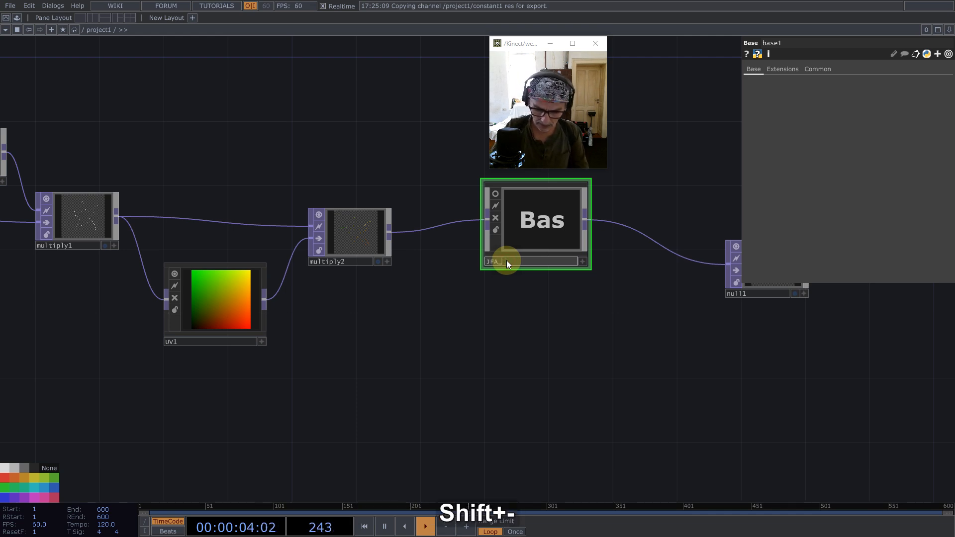
pyautogui.write('trick')
pyautogui.press('Return')
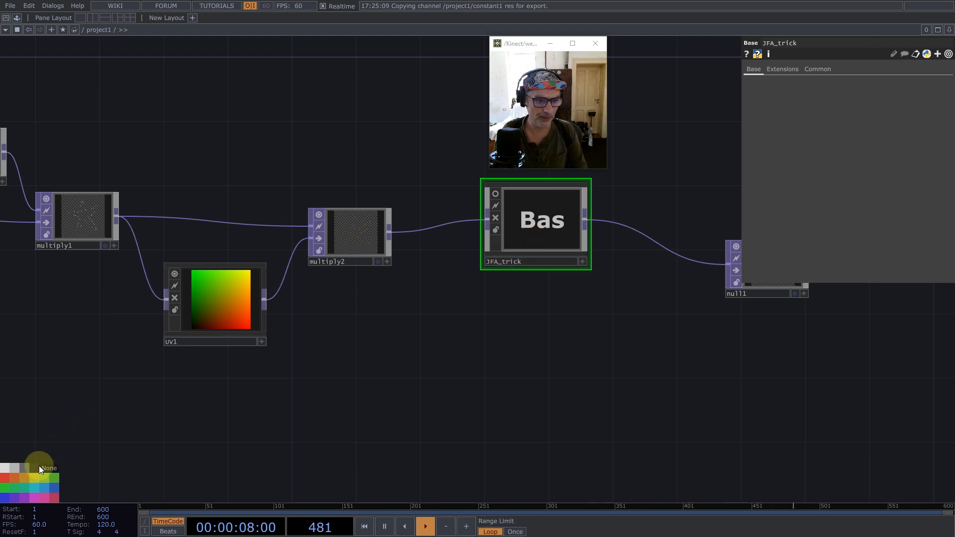
# - Give the JFA_trick component the dark node colour and line it up with the second Multiply TOP
pyautogui.click(37, 467)
pyautogui.moveTo(515, 245); pyautogui.dragTo(482, 260)
pyautogui.click(521, 240)
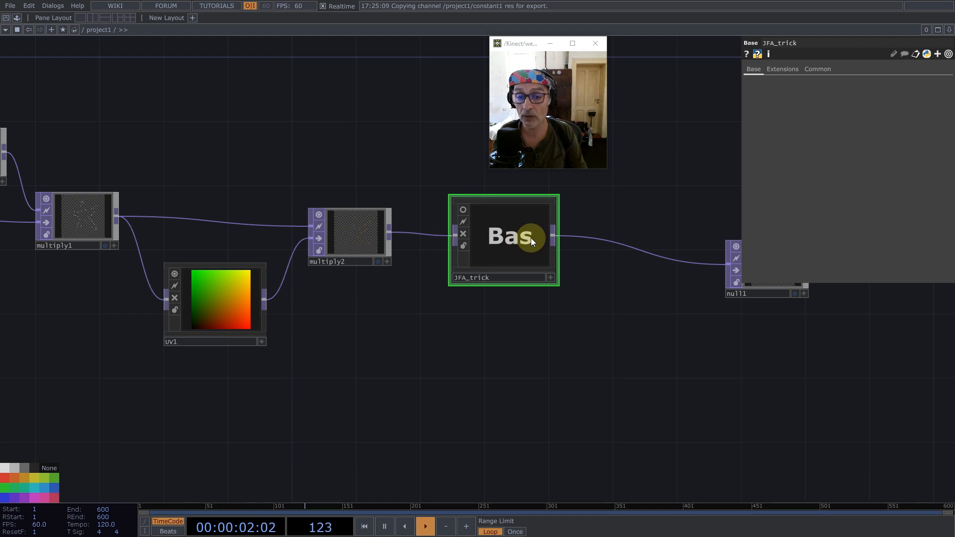
# - Enter the JFA_trick component, spread its operators apart and disconnect the Null TOP from the Out TOP
pyautogui.press('i')
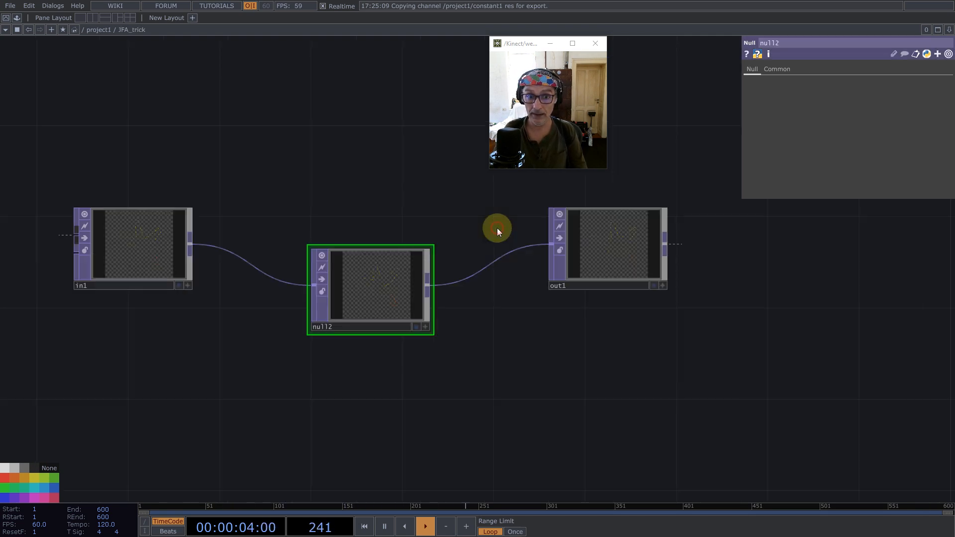
pyautogui.moveTo(369, 302); pyautogui.dragTo(393, 235)
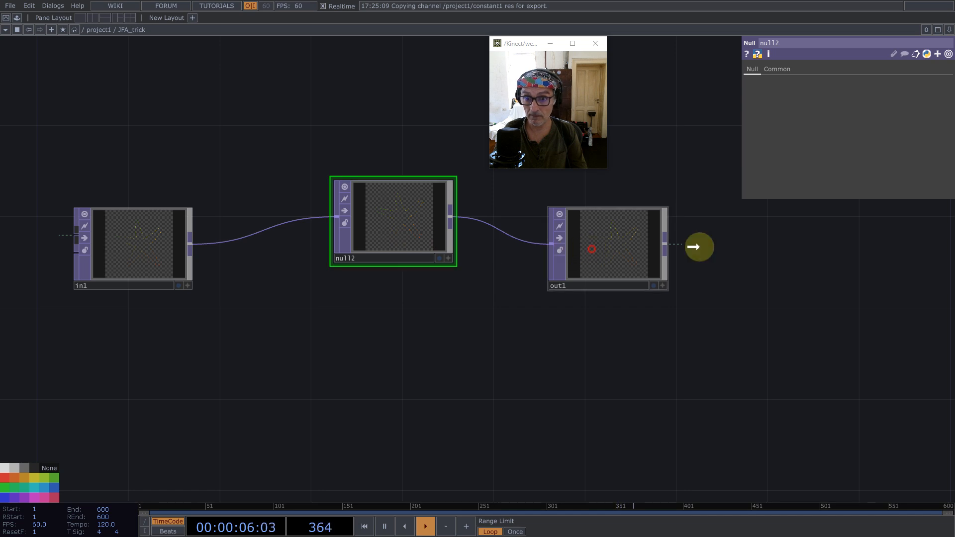
pyautogui.moveTo(633, 249); pyautogui.dragTo(853, 217)
pyautogui.rightClick(580, 217)
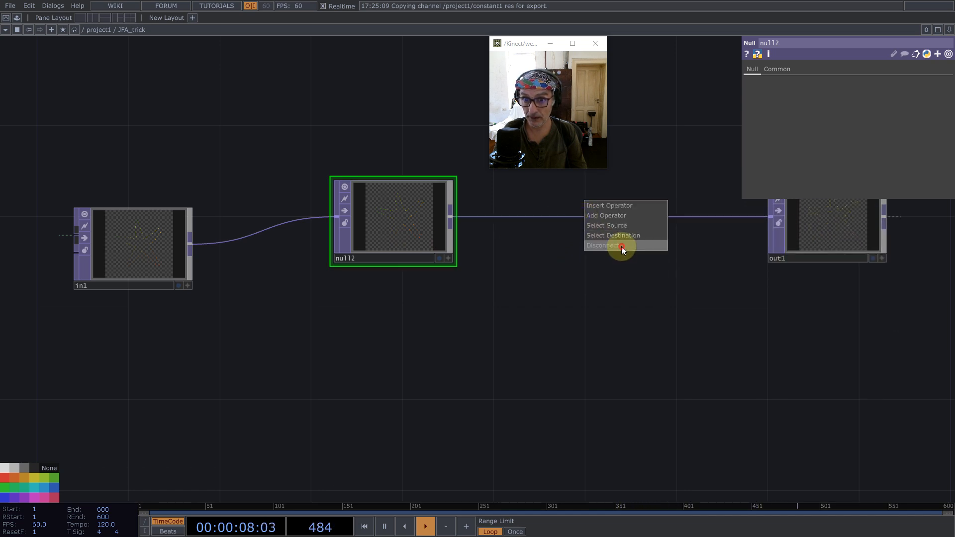
pyautogui.click(622, 246)
pyautogui.moveTo(834, 218); pyautogui.dragTo(879, 242)
# - Move the Null TOP between the In and Out TOPs, rename it position and give it the magenta node colour
pyautogui.moveTo(338, 247); pyautogui.dragTo(393, 284)
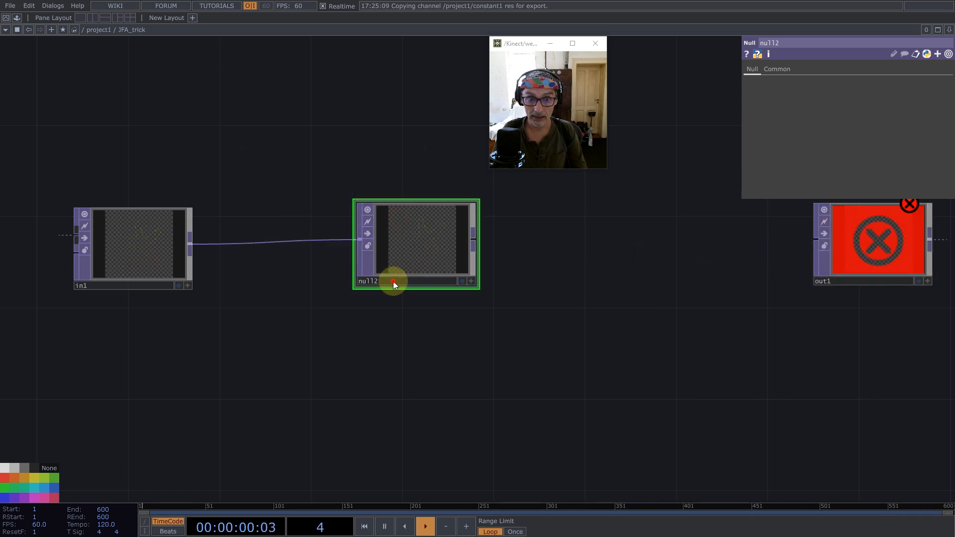
pyautogui.write('po')
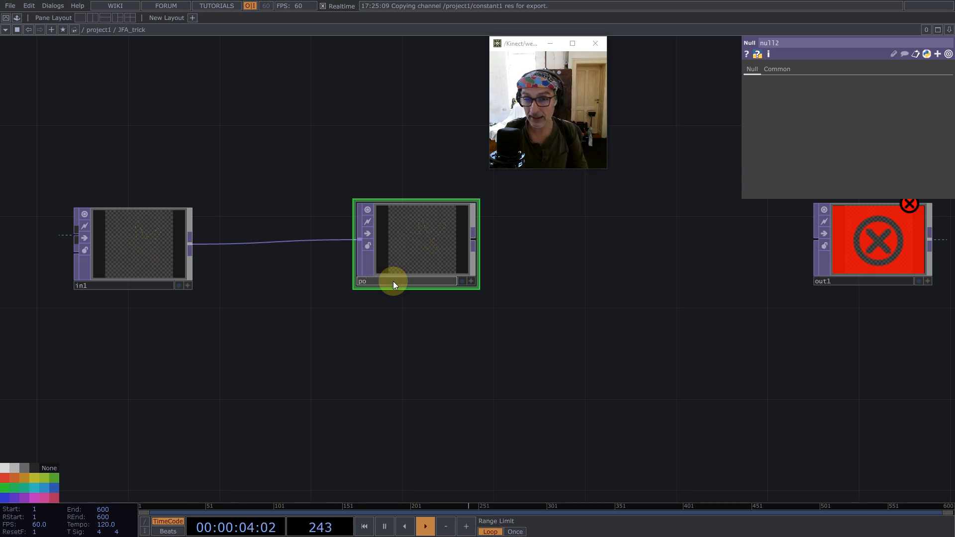
pyautogui.write('si')
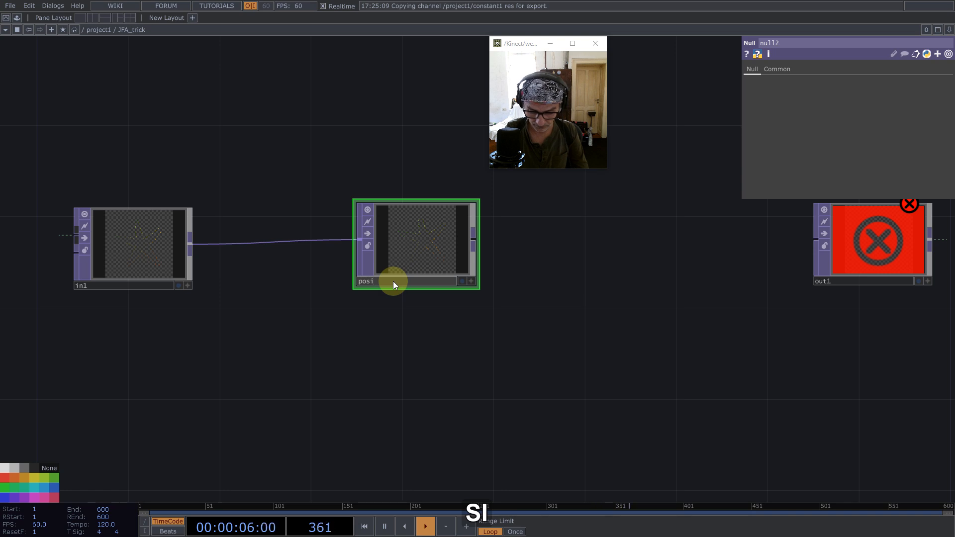
pyautogui.write('tion')
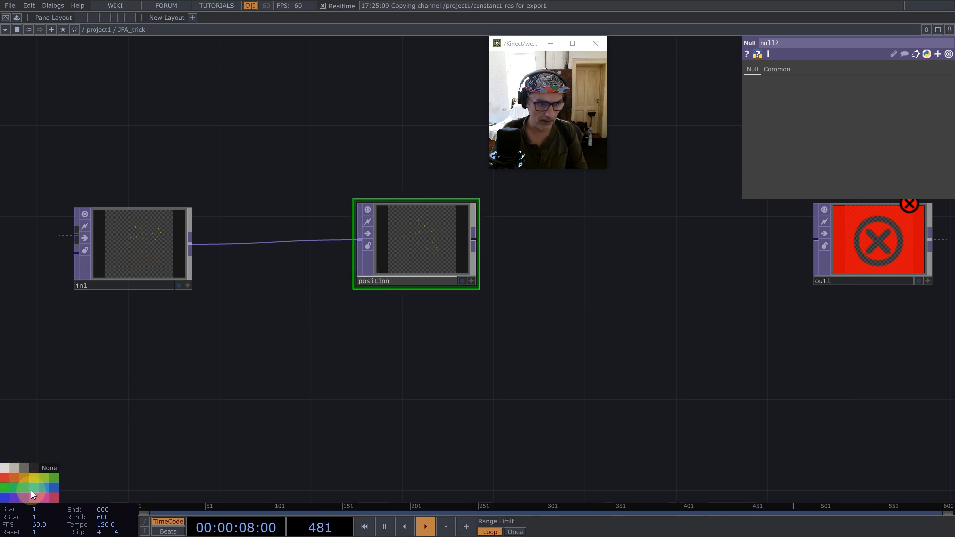
pyautogui.click(47, 497)
pyautogui.click(431, 245)
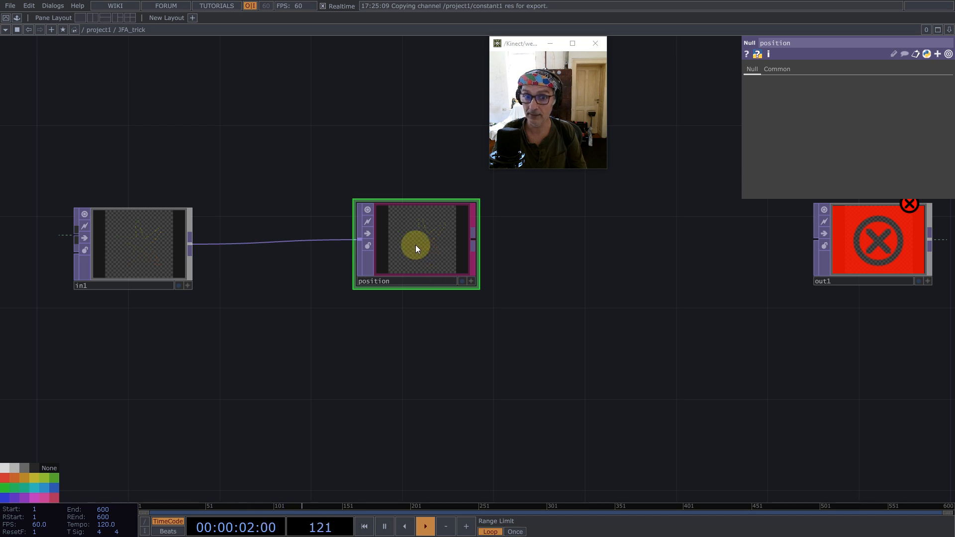
# - Add a Tube SOP below the position Null TOP
pyautogui.scroll(-5, 373, 164)
pyautogui.doubleClick(393, 294)
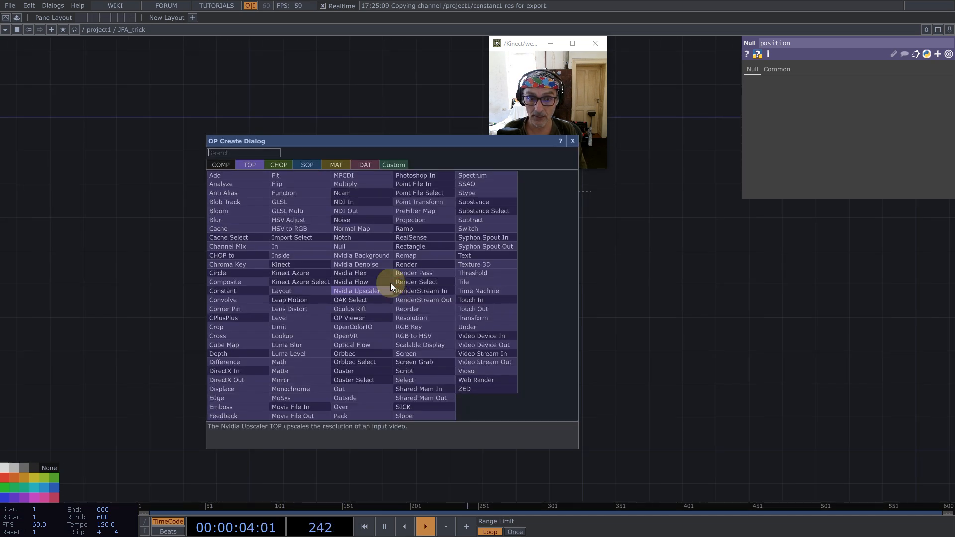
pyautogui.click(303, 165)
pyautogui.write('t')
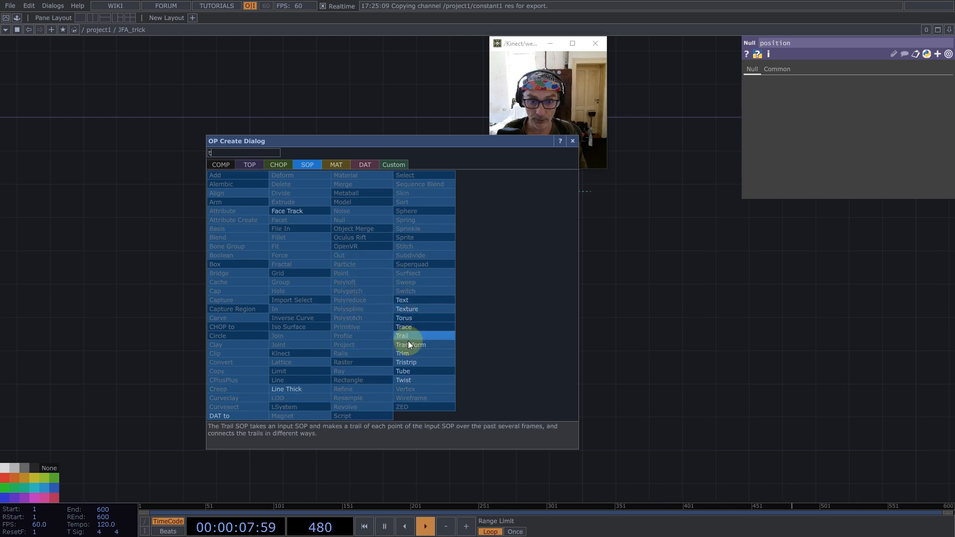
pyautogui.click(408, 369)
pyautogui.click(363, 266)
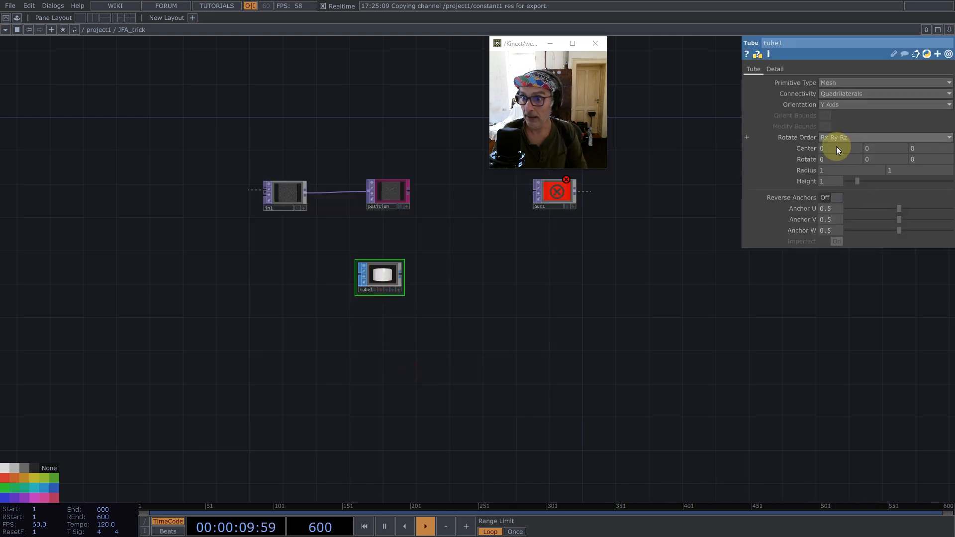
# - Shape the Tube SOP into a cone with first radius 0, primitive type Polygon and orientation Z Axis
pyautogui.write('0')
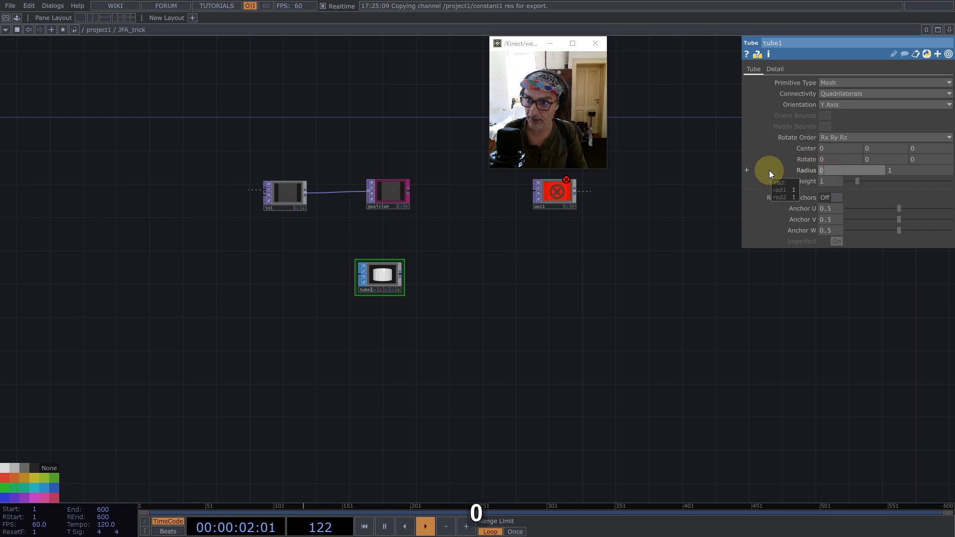
pyautogui.click(838, 80)
pyautogui.click(832, 103)
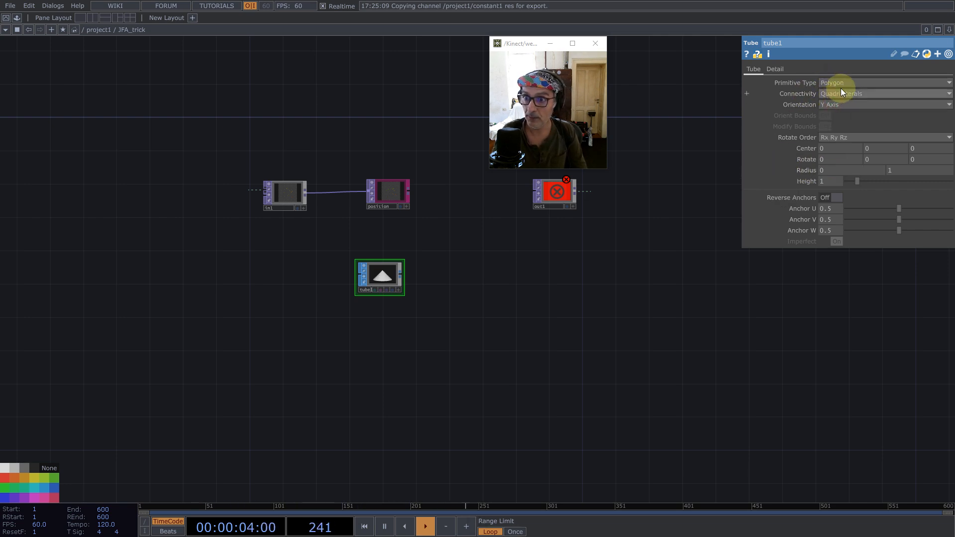
pyautogui.click(840, 93)
pyautogui.click(849, 73)
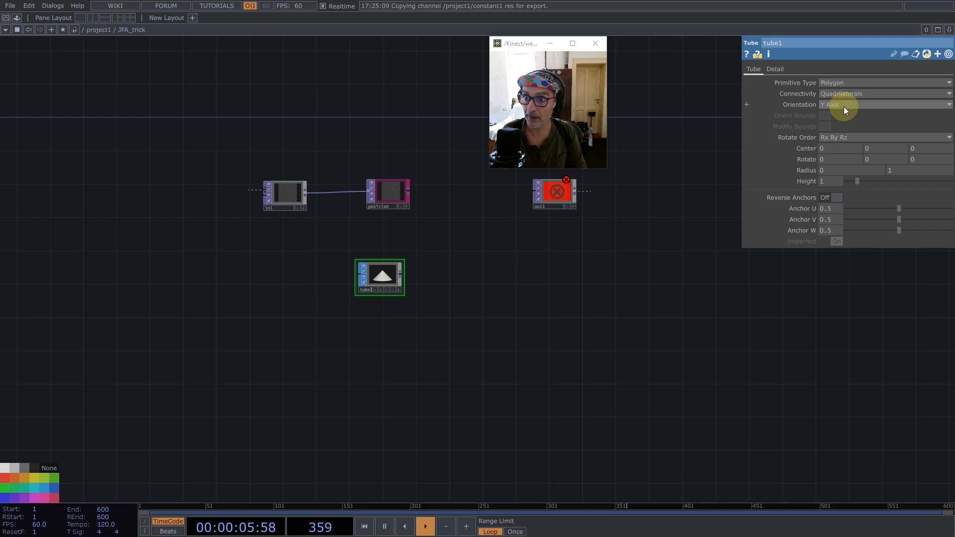
pyautogui.click(832, 135)
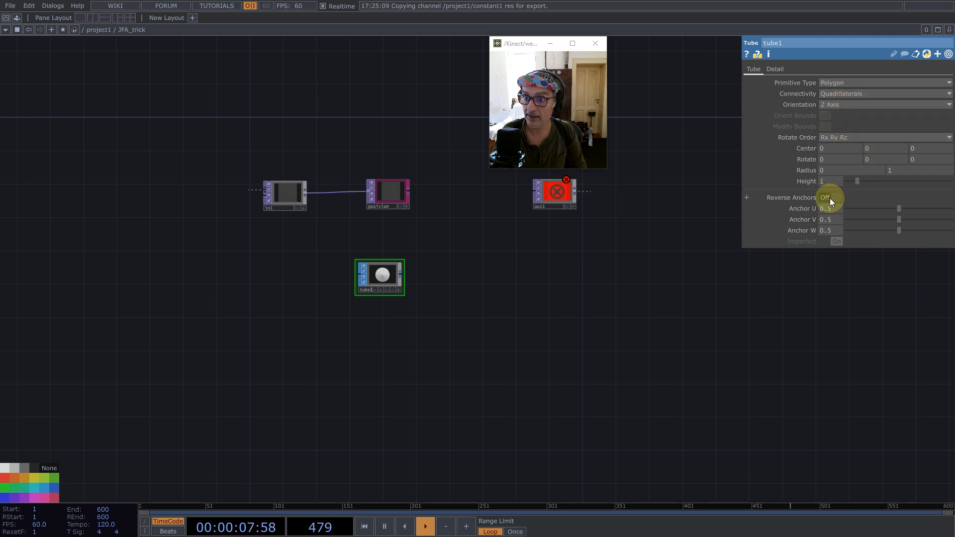
# - Drive the Tube SOP's Z center with the expression -me.par.height/2
pyautogui.moveTo(808, 185); pyautogui.dragTo(920, 148)
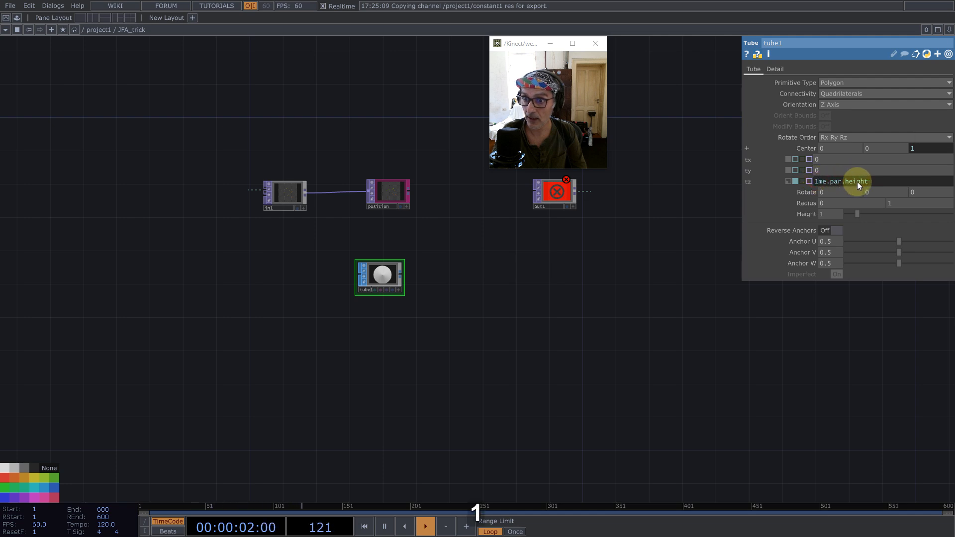
pyautogui.press('BackSpace')
pyautogui.write('-')
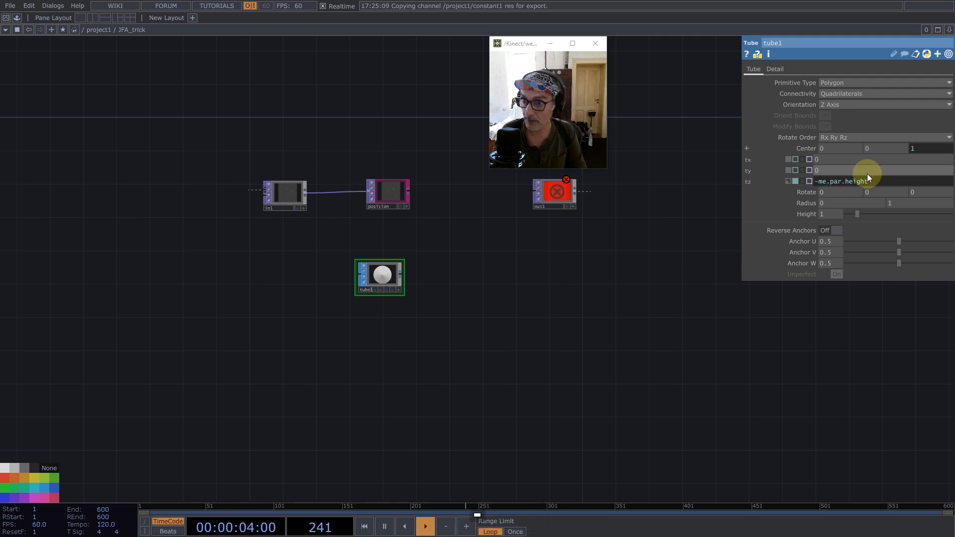
pyautogui.write('/2')
pyautogui.press('Return')
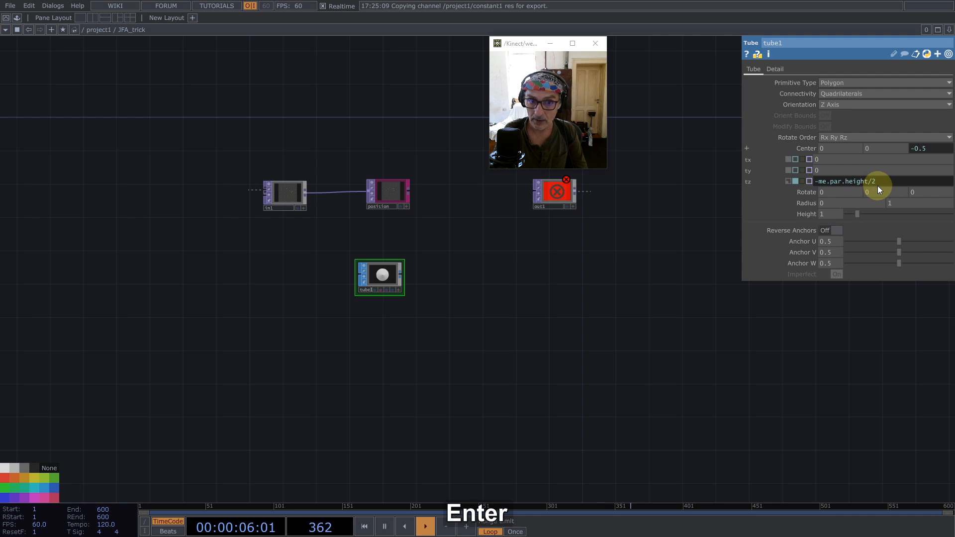
# - Add a Geometry COMP fed by the Tube SOP's output and place it beside the tube
pyautogui.middleClick(404, 274)
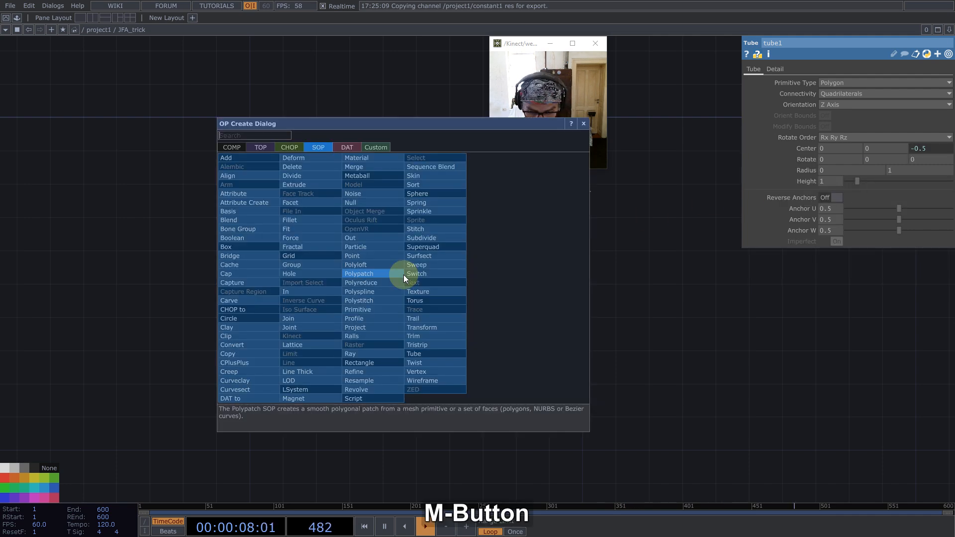
pyautogui.write('ge')
pyautogui.click(237, 146)
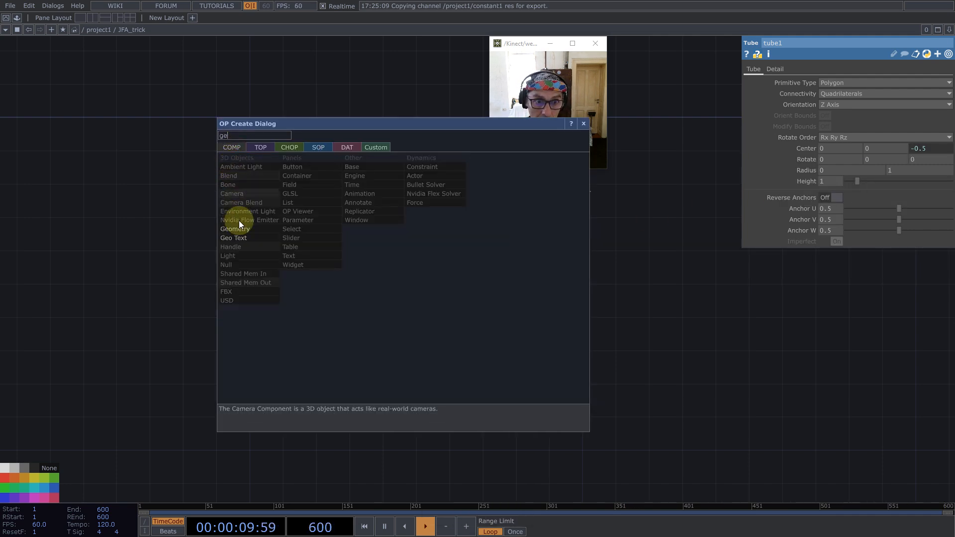
pyautogui.click(235, 229)
pyautogui.click(454, 273)
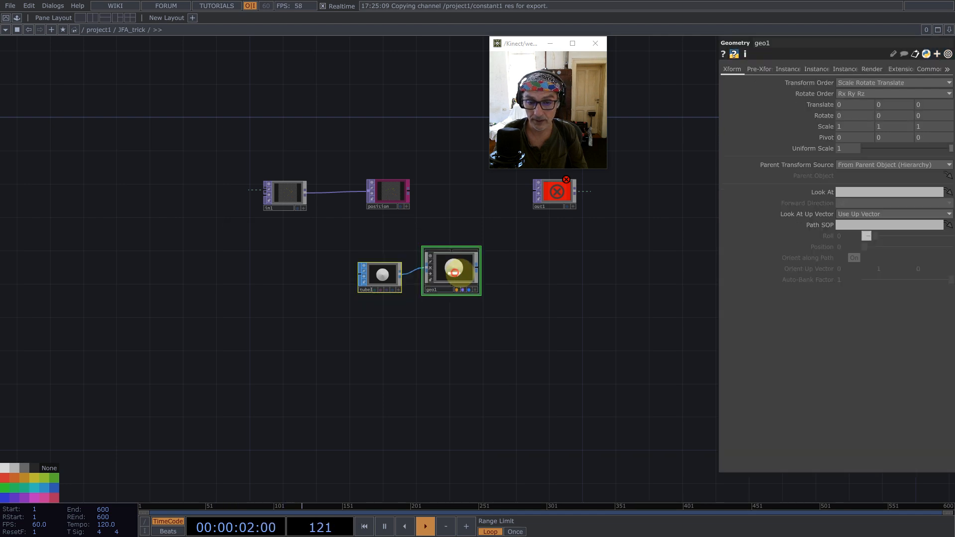
pyautogui.moveTo(458, 272); pyautogui.dragTo(466, 272)
# - Turn on instancing for the Geometry COMP, shift the position Null TOP and check the Null's texture size
pyautogui.click(789, 68)
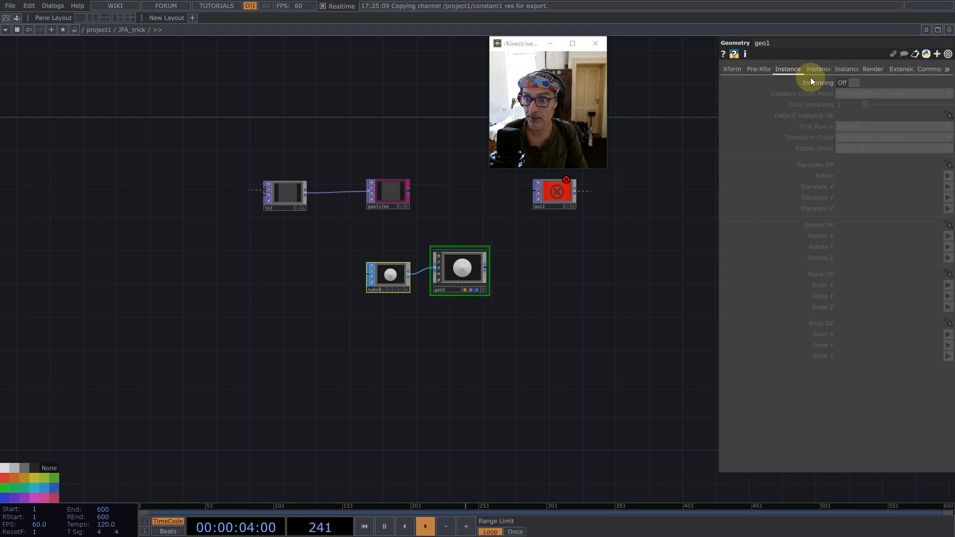
pyautogui.click(854, 84)
pyautogui.moveTo(390, 188); pyautogui.dragTo(414, 175)
pyautogui.middleClick(416, 176)
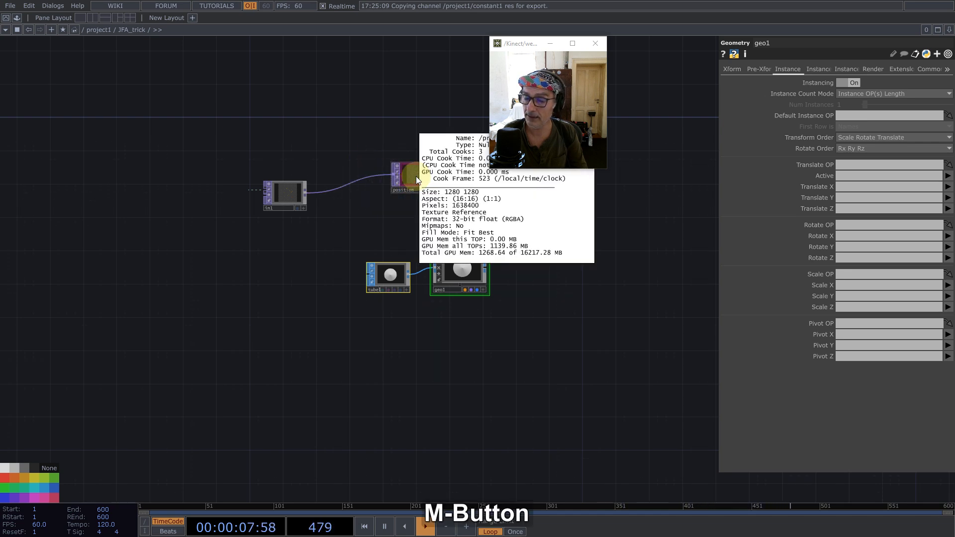
# - Go back up to the project network and set the res value in the constant1 CHOP to 256
pyautogui.moveTo(396, 217); pyautogui.dragTo(304, 289)
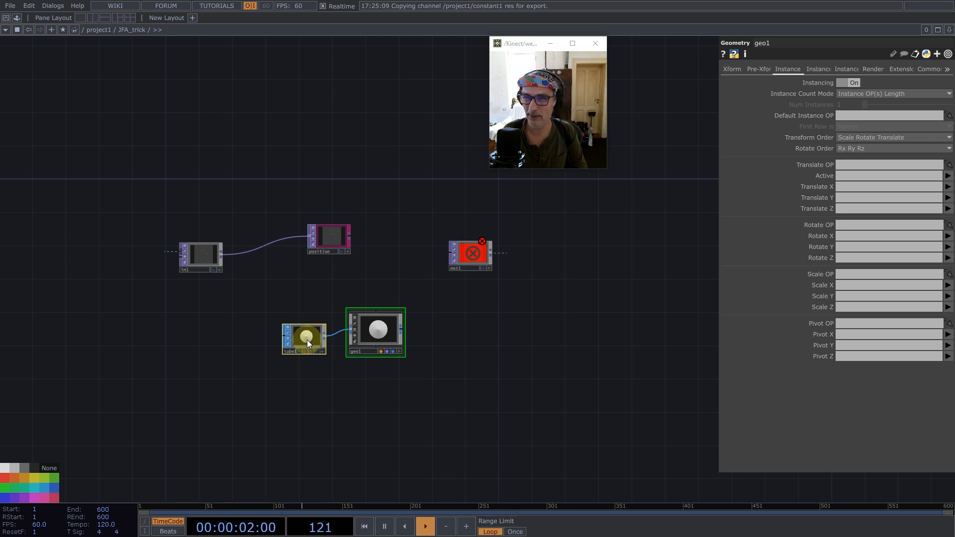
pyautogui.click(314, 333)
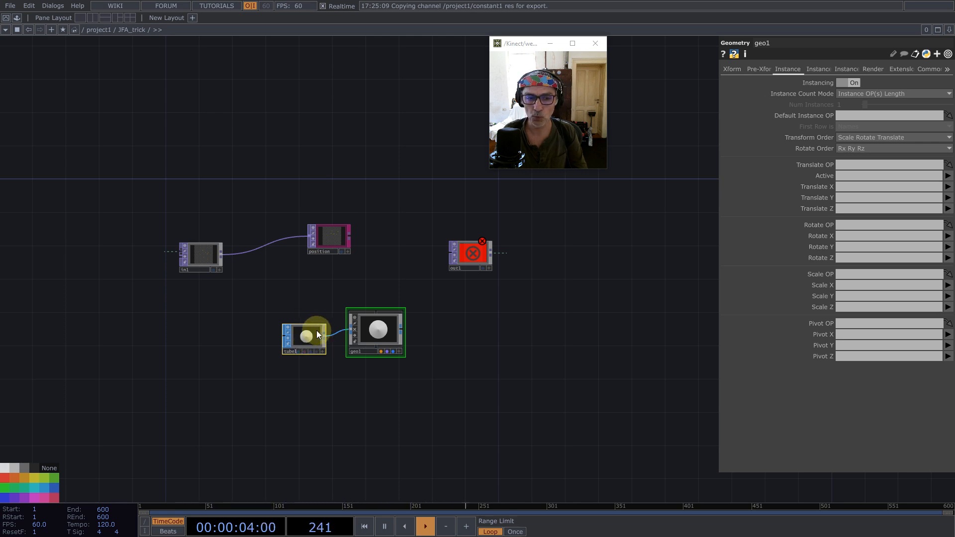
pyautogui.scroll(-6, 367, 298)
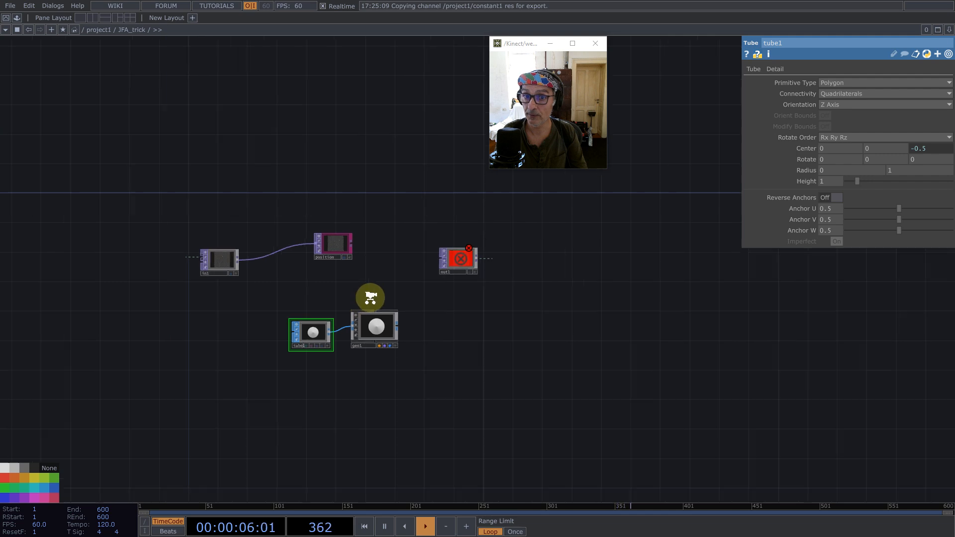
pyautogui.scroll(-5, 508, 308)
pyautogui.moveTo(271, 215); pyautogui.dragTo(716, 273)
pyautogui.click(357, 229)
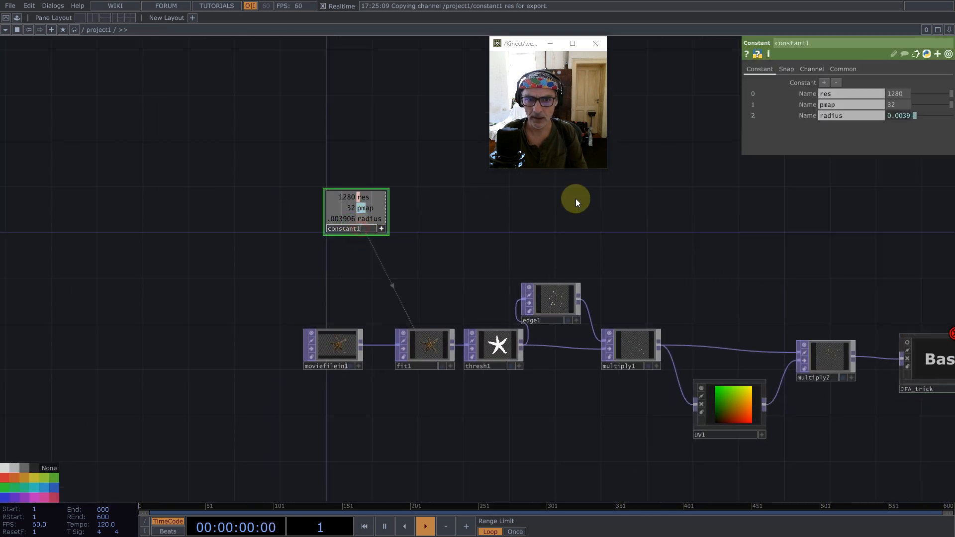
pyautogui.moveTo(902, 93); pyautogui.dragTo(882, 97)
pyautogui.write('12')
pyautogui.press('BackSpace')
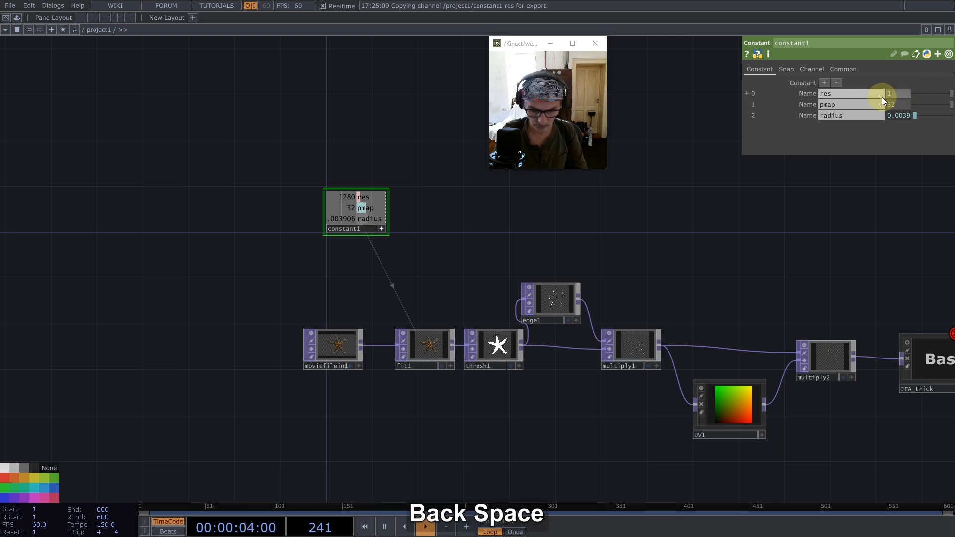
pyautogui.press('BackSpace')
pyautogui.write('256')
pyautogui.press('Return')
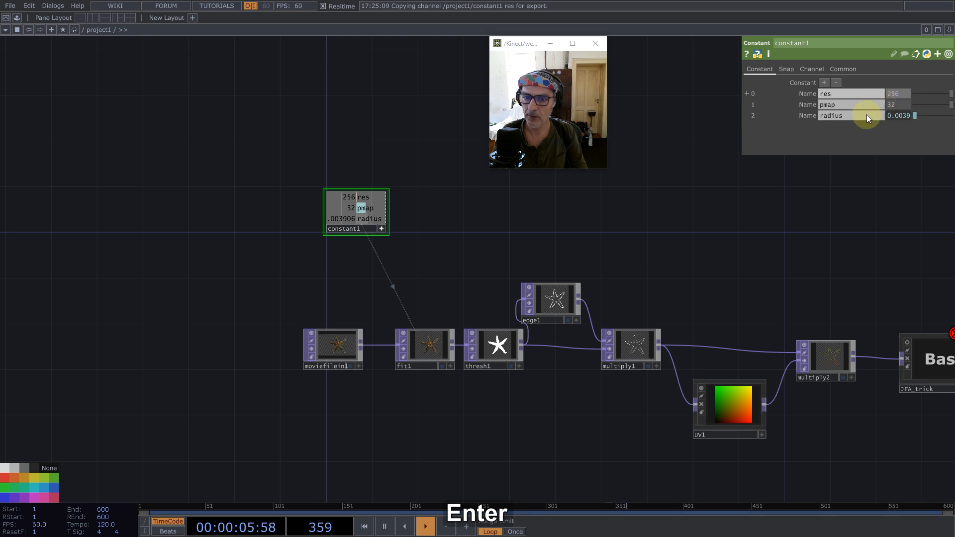
# - Re-enter JFA_trick and use position as the Geometry COMP's instance Translate OP, with r for Translate X and g for Translate Y
pyautogui.moveTo(763, 267); pyautogui.dragTo(115, 294)
pyautogui.doubleClick(262, 354)
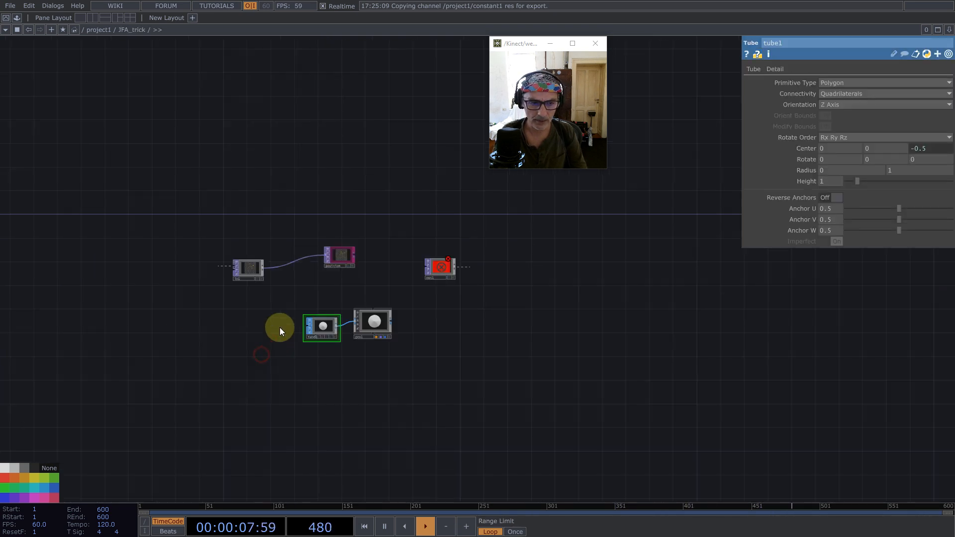
pyautogui.scroll(5, 316, 236)
pyautogui.click(449, 421)
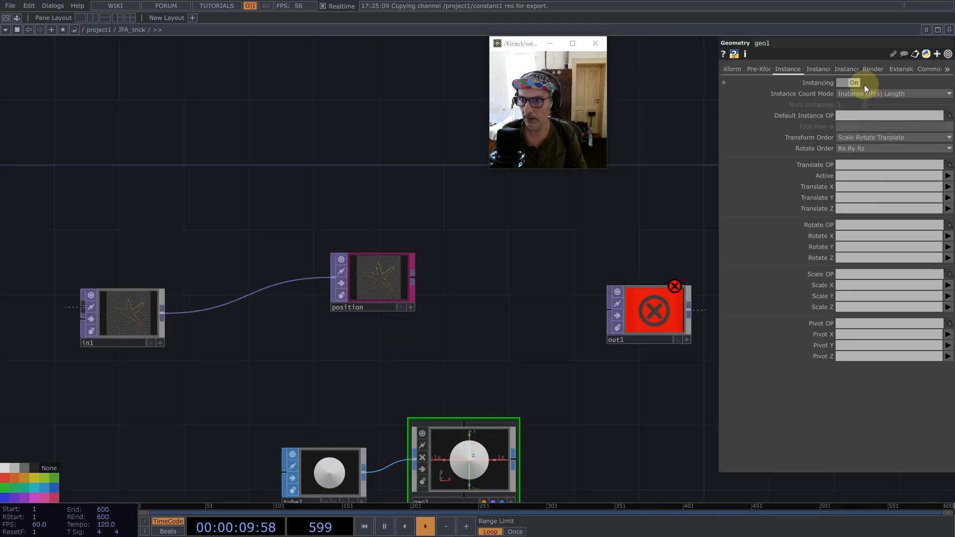
pyautogui.moveTo(391, 260); pyautogui.dragTo(861, 166)
pyautogui.click(846, 187)
pyautogui.write('r')
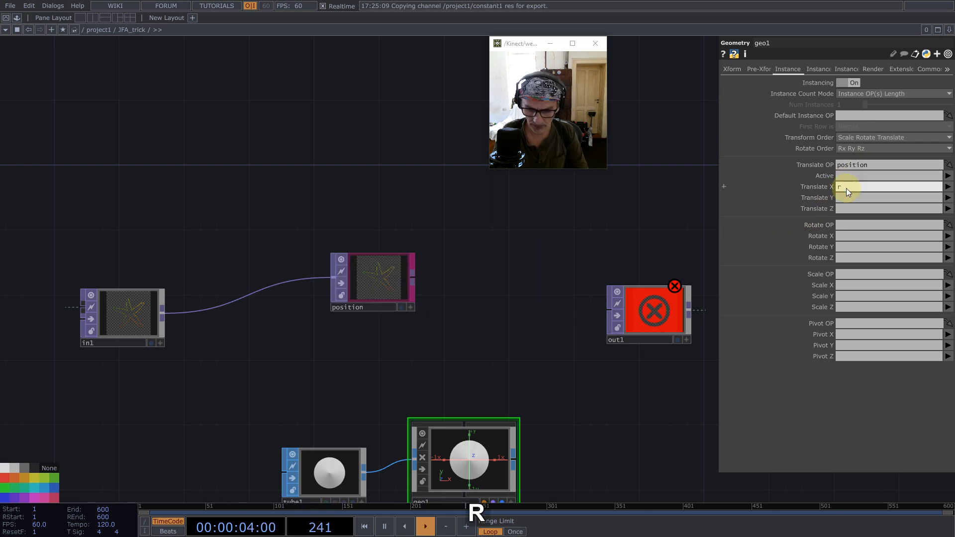
pyautogui.click(846, 198)
pyautogui.write('g')
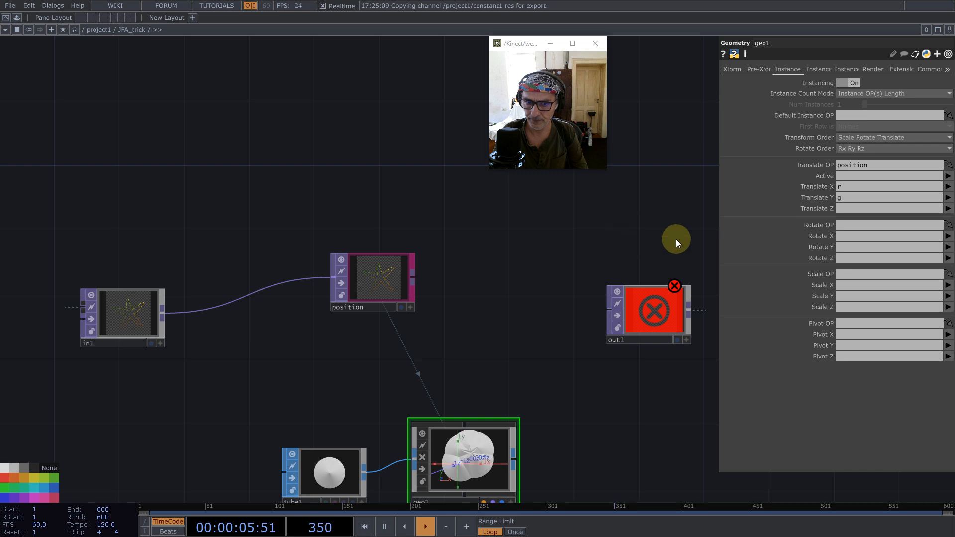
# - Use position as the Geometry COMP's instance Color OP, mapping R, G and B to r, g and b, and inspect the coloured cones
pyautogui.click(817, 69)
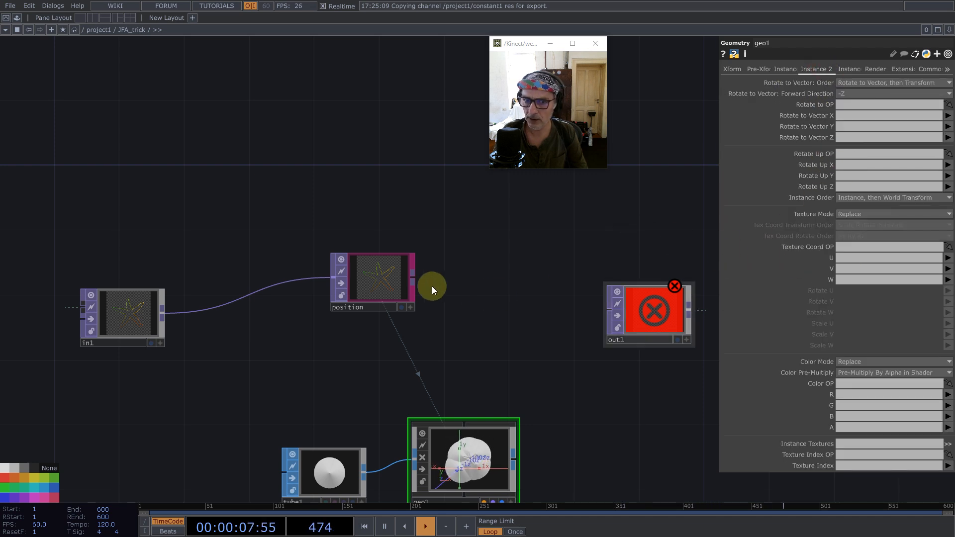
pyautogui.moveTo(657, 318); pyautogui.dragTo(862, 384)
pyautogui.click(850, 397)
pyautogui.write('r')
pyautogui.click(846, 405)
pyautogui.write('g')
pyautogui.click(843, 416)
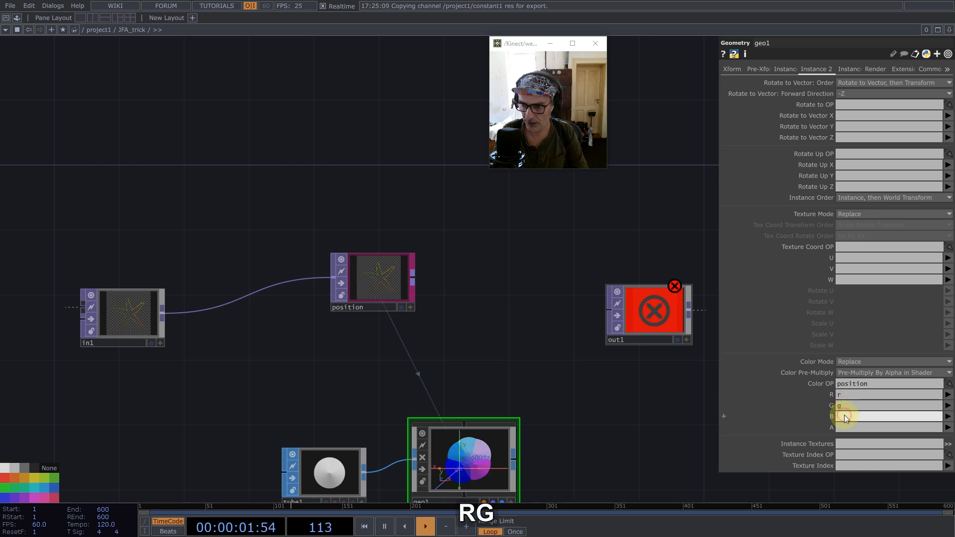
pyautogui.write('b')
pyautogui.scroll(8, 483, 275)
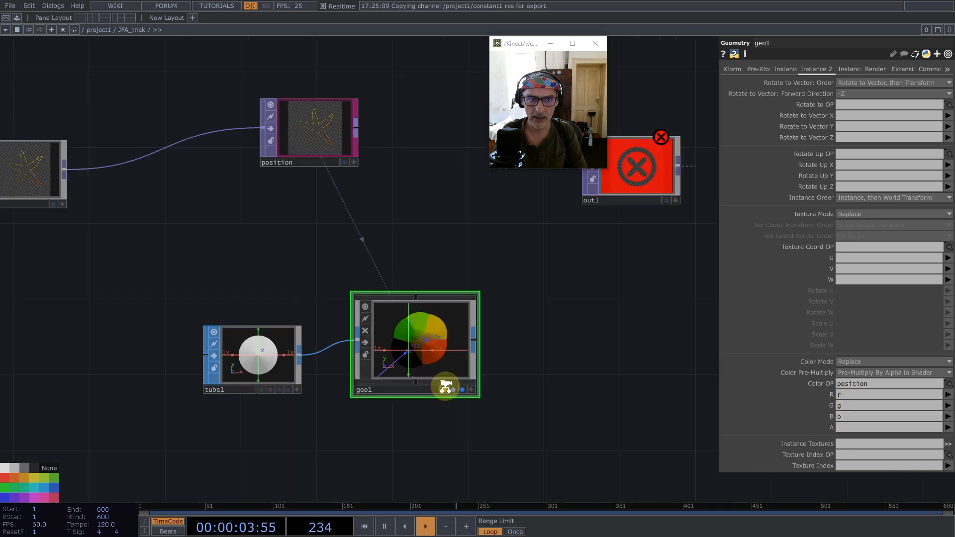
pyautogui.scroll(2, 445, 386)
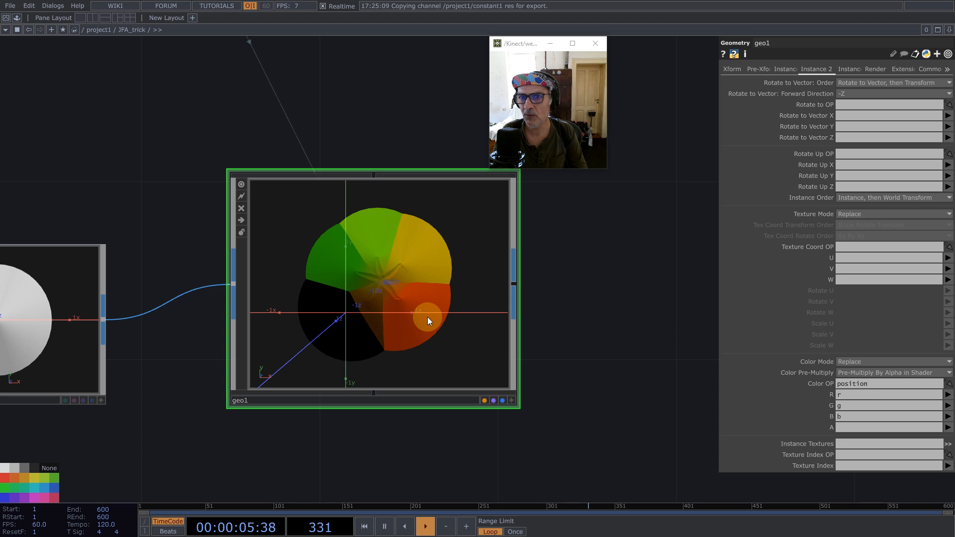
pyautogui.scroll(-8, 428, 317)
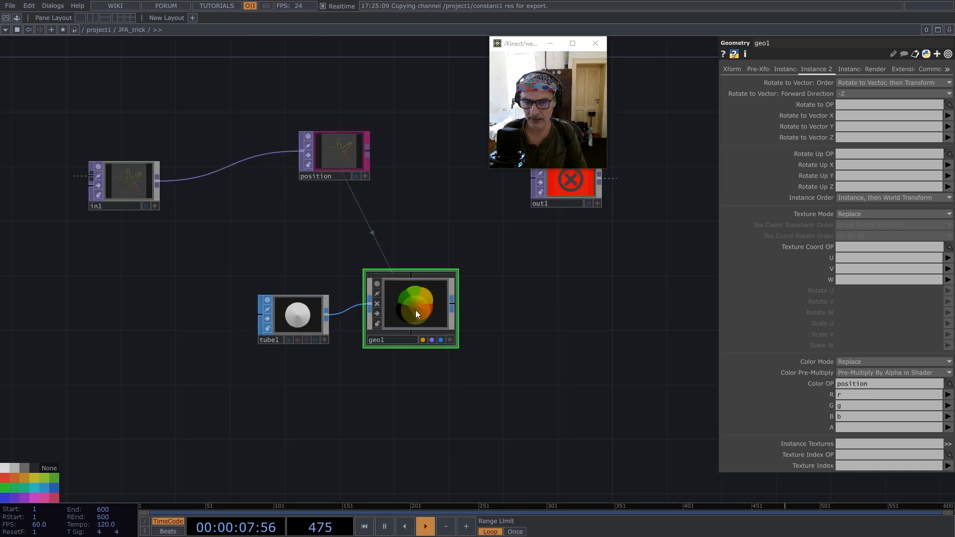
# - Inspect the coloured cones and set the Geometry COMP's instance Active to the a channel of position
pyautogui.scroll(4, 416, 309)
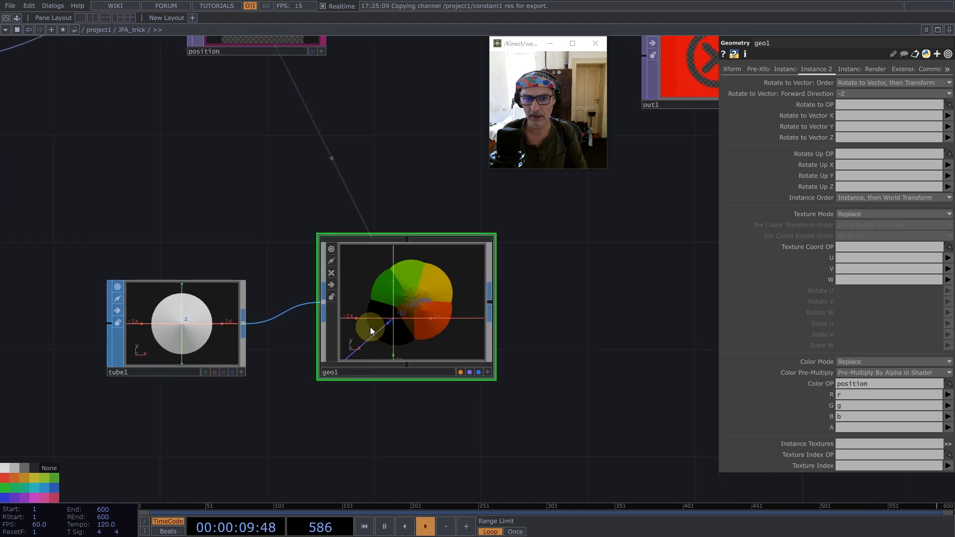
pyautogui.scroll(6, 368, 326)
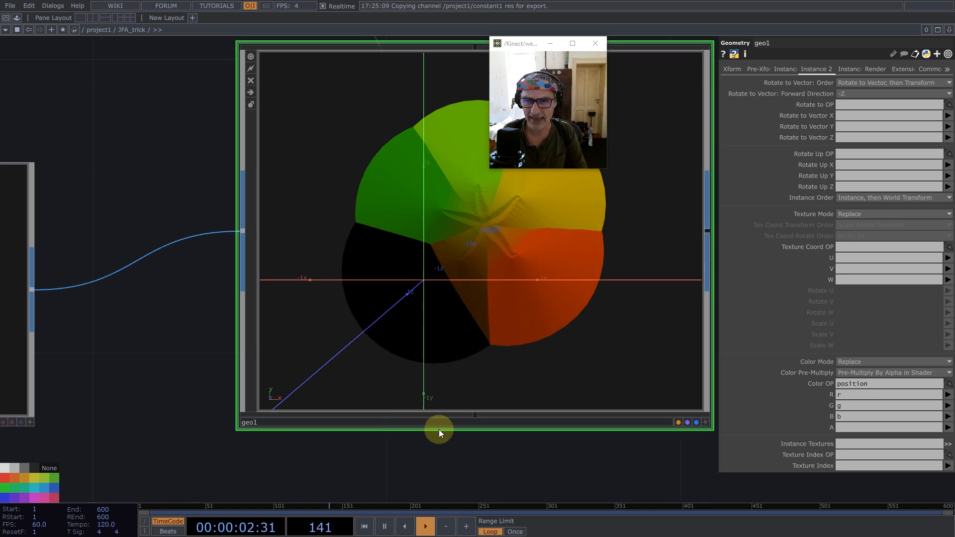
pyautogui.scroll(-10, 439, 429)
pyautogui.scroll(5, 437, 428)
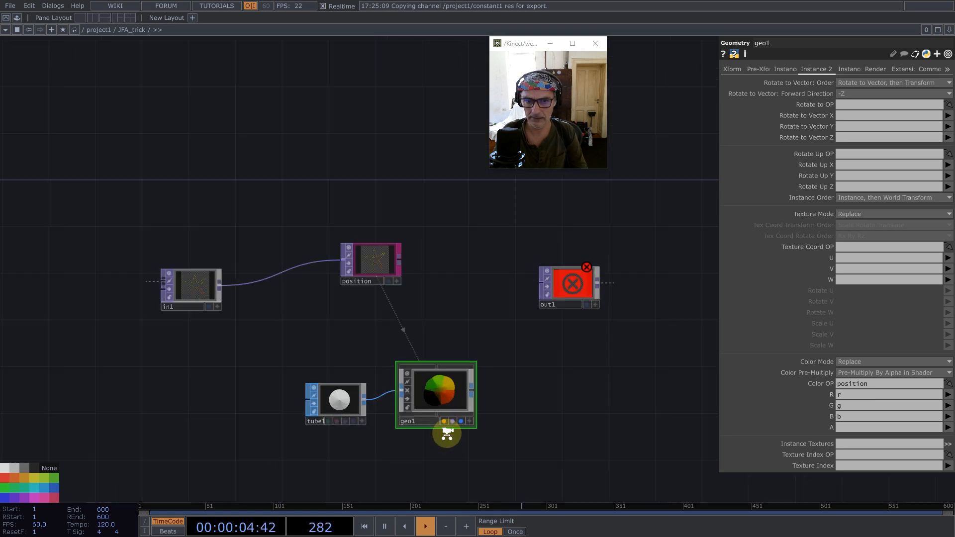
pyautogui.click(348, 196)
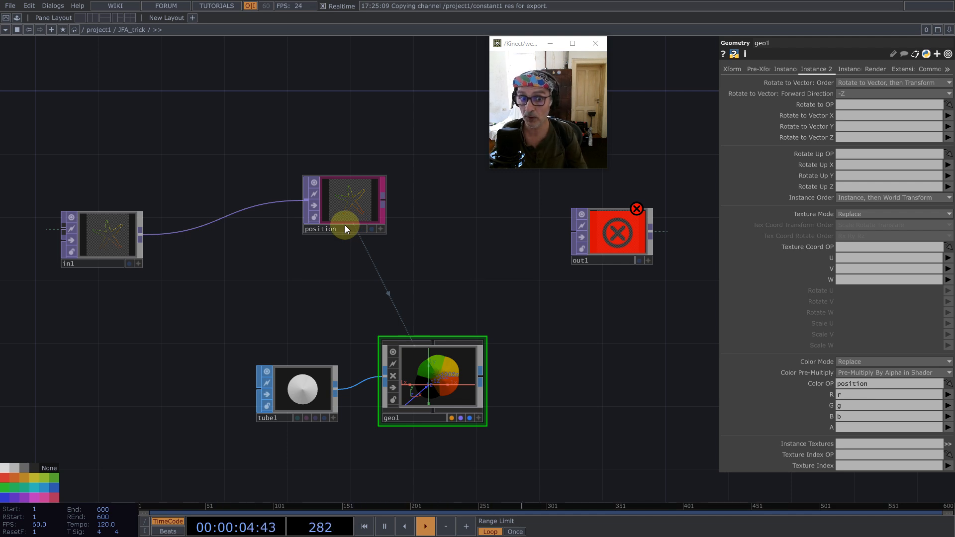
pyautogui.click(785, 69)
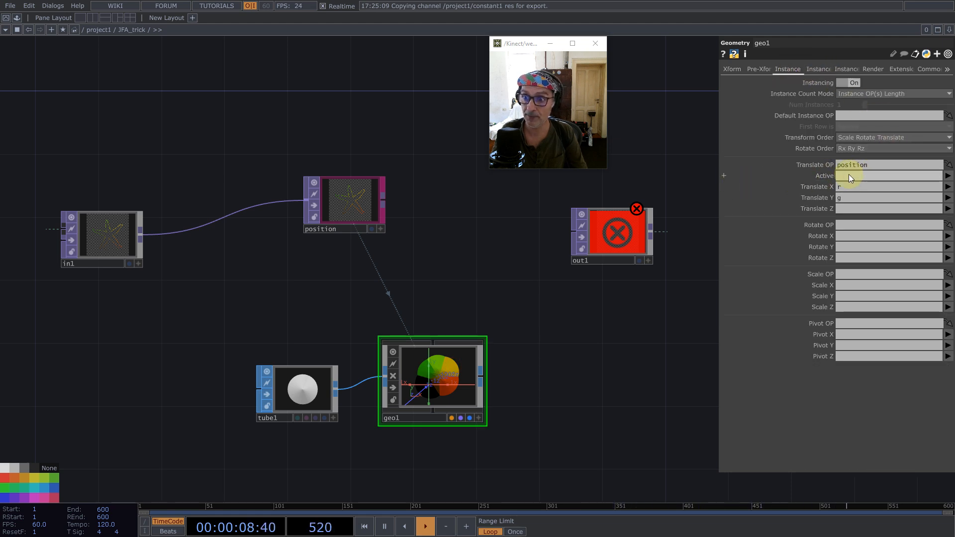
pyautogui.click(948, 175)
pyautogui.click(947, 187)
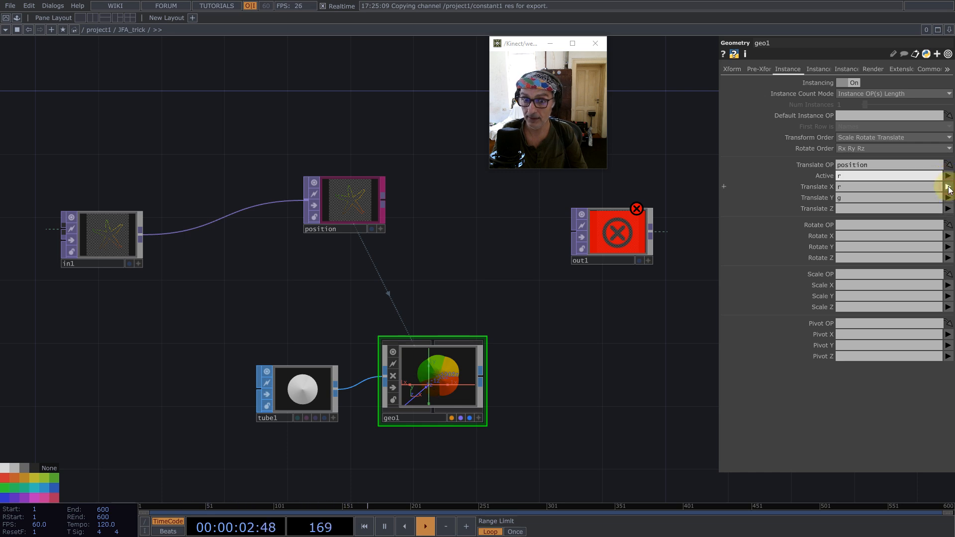
pyautogui.scroll(2, 429, 393)
pyautogui.scroll(3, 428, 396)
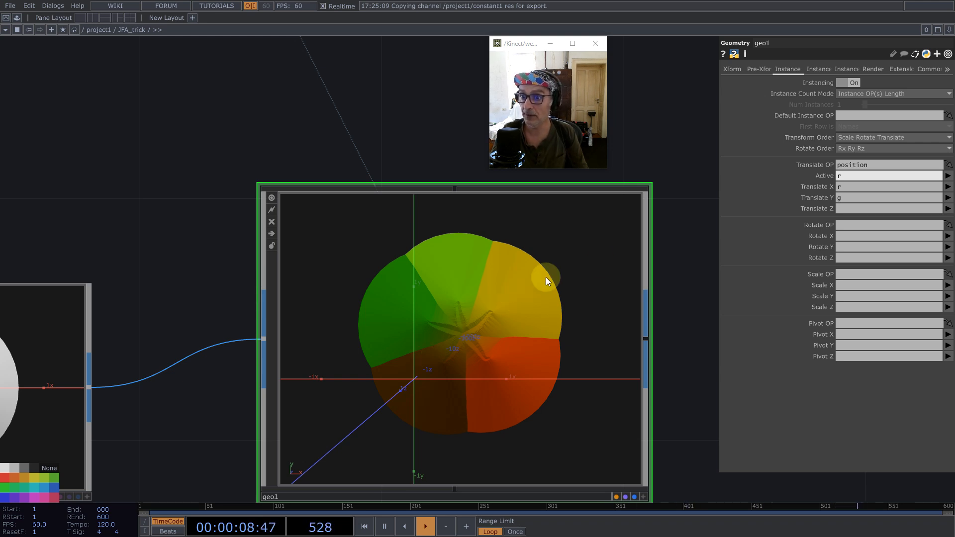
pyautogui.click(947, 208)
pyautogui.click(947, 216)
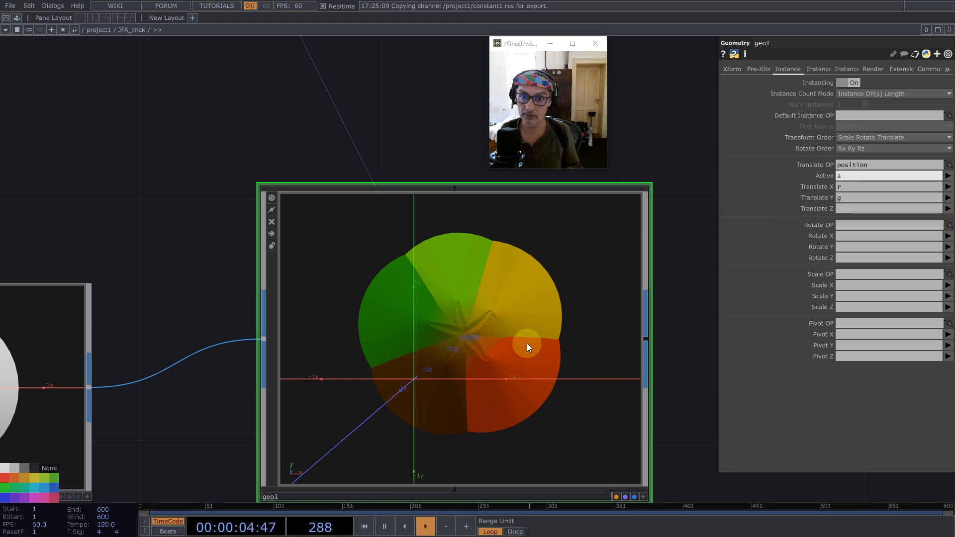
# - Add a Camera COMP above the gap to the right of geo1 and move out1 farther away to make room
pyautogui.scroll(-8, 446, 316)
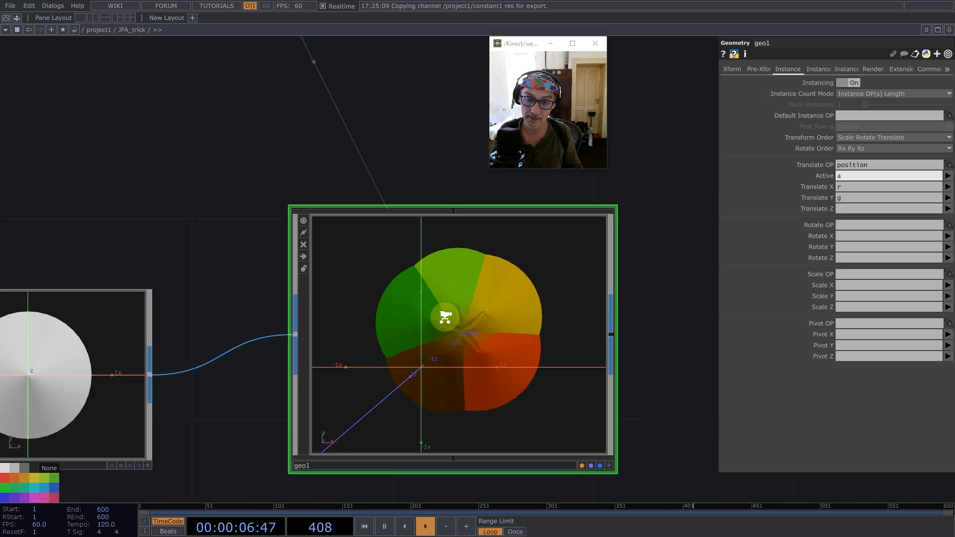
pyautogui.press('Tab')
pyautogui.write('ca')
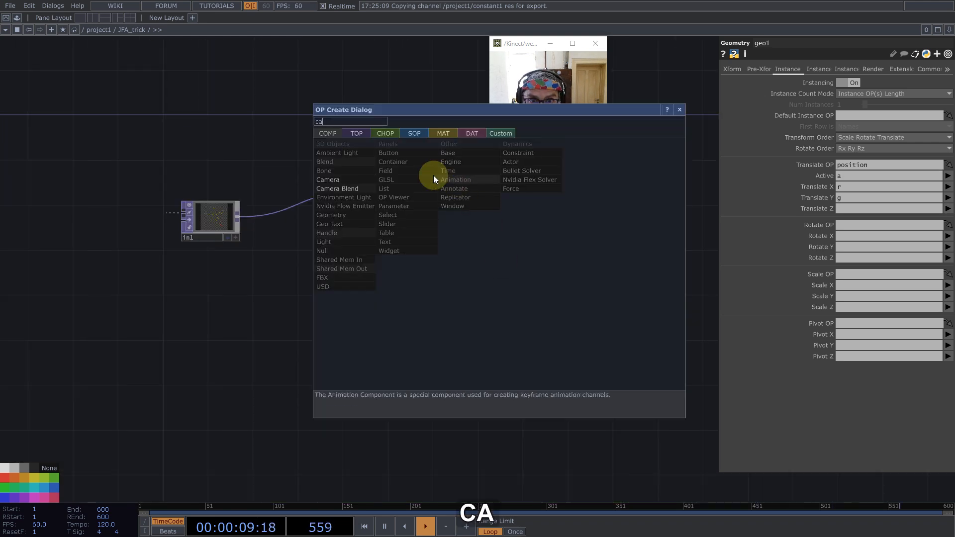
pyautogui.click(327, 180)
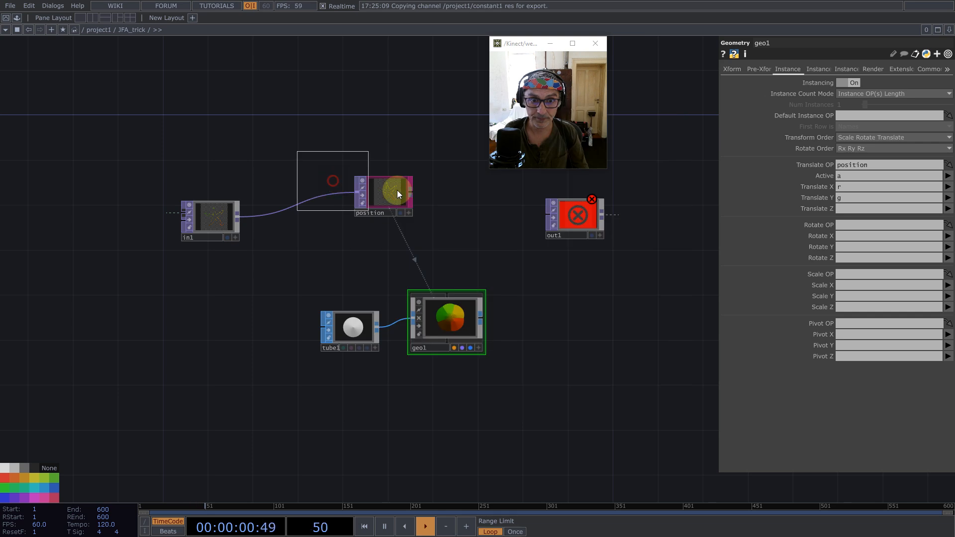
pyautogui.click(550, 264)
pyautogui.moveTo(575, 219); pyautogui.dragTo(730, 301)
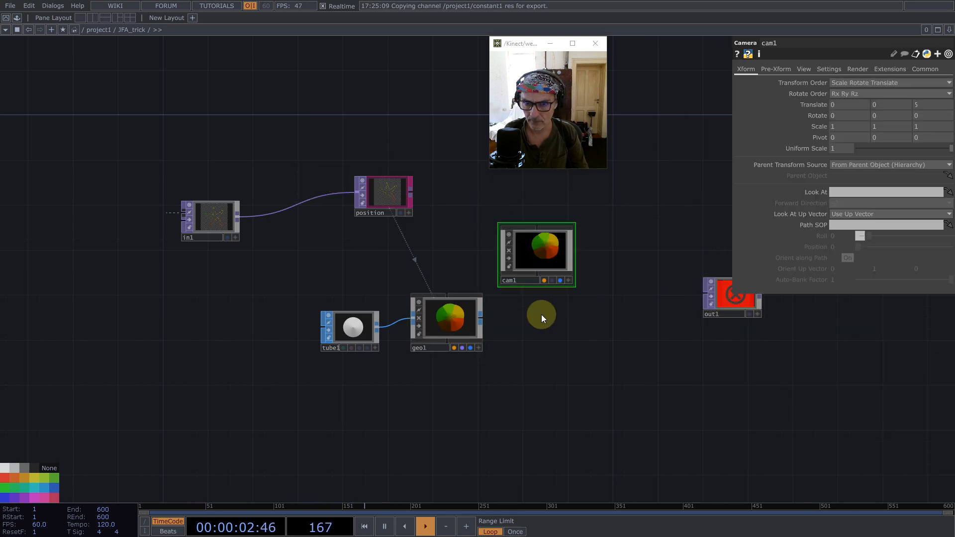
# - Add a Render TOP below the camera and connect its output to out1
pyautogui.doubleClick(522, 321)
pyautogui.write('r')
pyautogui.click(378, 193)
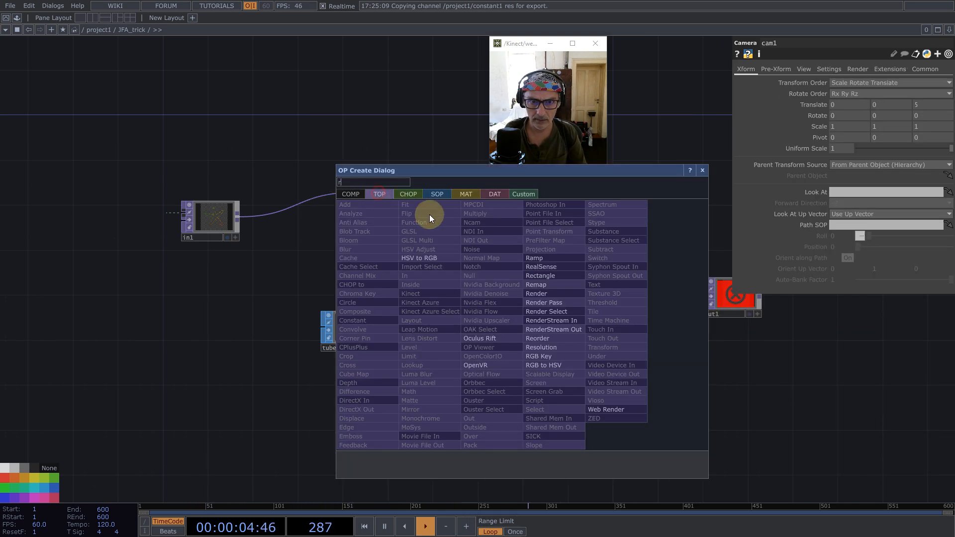
pyautogui.click(533, 292)
pyautogui.click(536, 320)
pyautogui.moveTo(567, 319); pyautogui.dragTo(699, 300)
# - Open the project network's constant1 CHOP in a floating viewer and drive the resolution of render1 in JFA_trick with its res channel
pyautogui.scroll(-6, 426, 289)
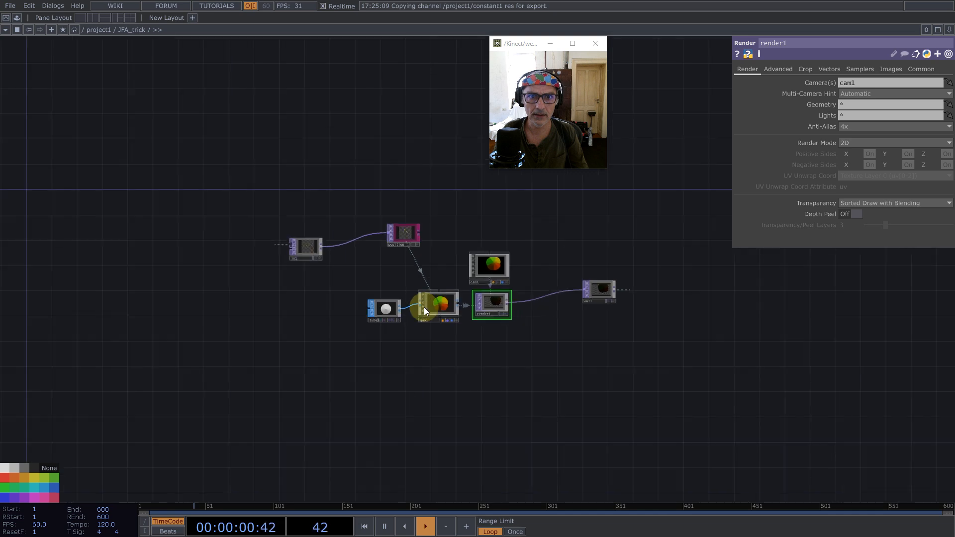
pyautogui.scroll(-5, 428, 335)
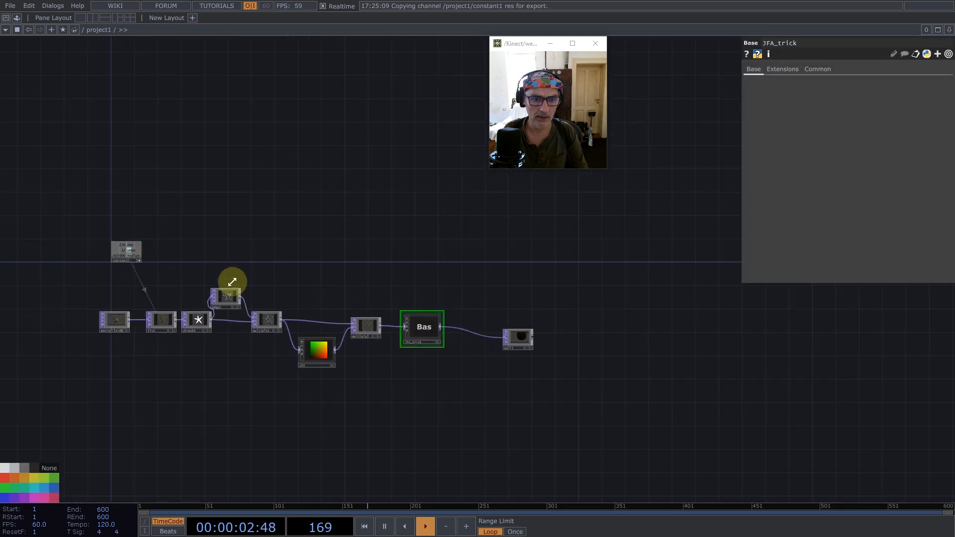
pyautogui.rightClick(121, 257)
pyautogui.click(130, 256)
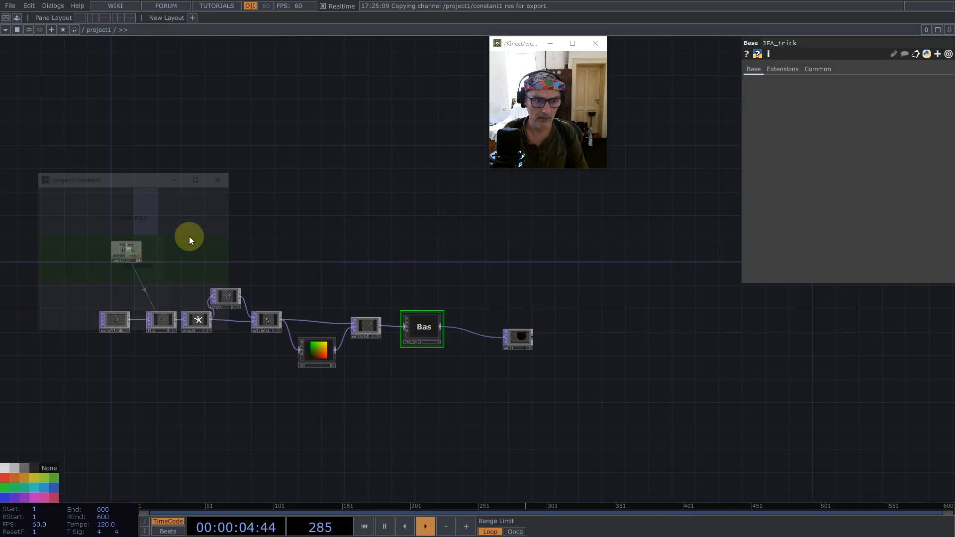
pyautogui.moveTo(152, 181); pyautogui.dragTo(336, 109)
pyautogui.scroll(8, 428, 323)
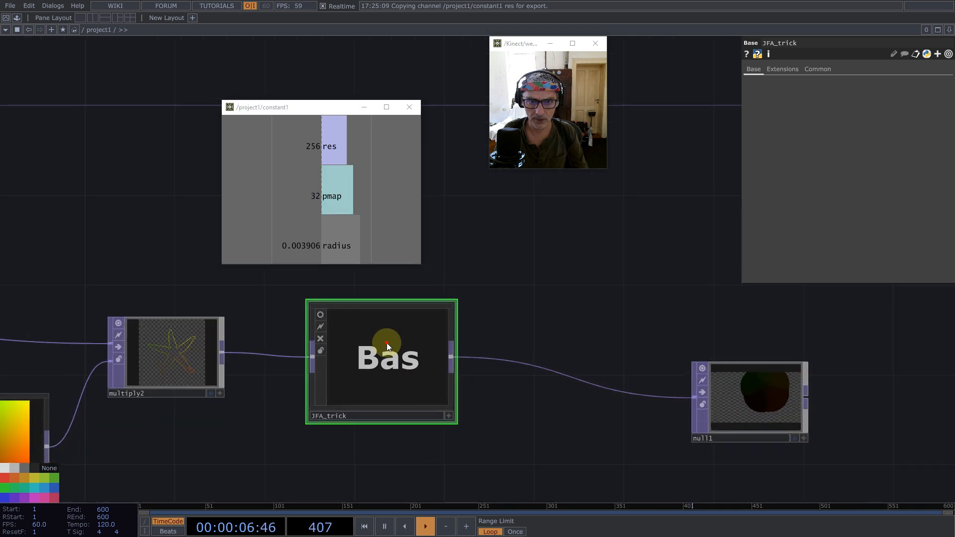
pyautogui.moveTo(319, 147); pyautogui.dragTo(828, 83)
pyautogui.click(856, 102)
# - Set render1's pixel format to 32-bit float (RGBA) and its Anti-Alias to 1x (Off)
pyautogui.click(878, 149)
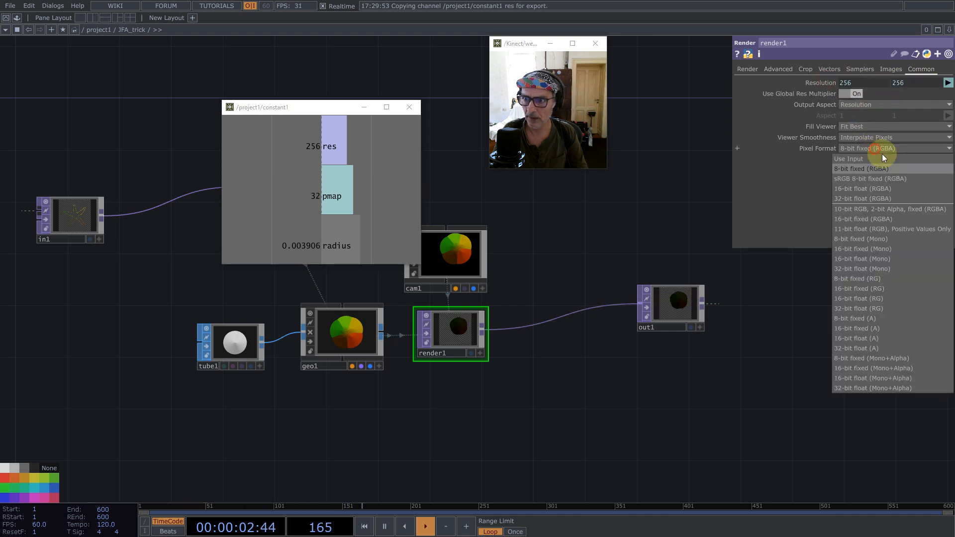
pyautogui.click(888, 199)
pyautogui.click(746, 70)
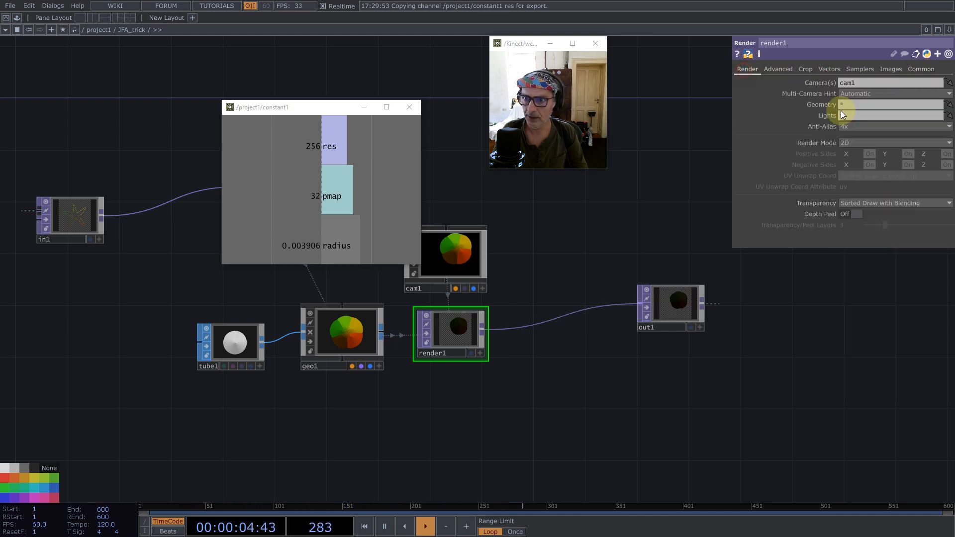
pyautogui.click(858, 127)
pyautogui.click(849, 134)
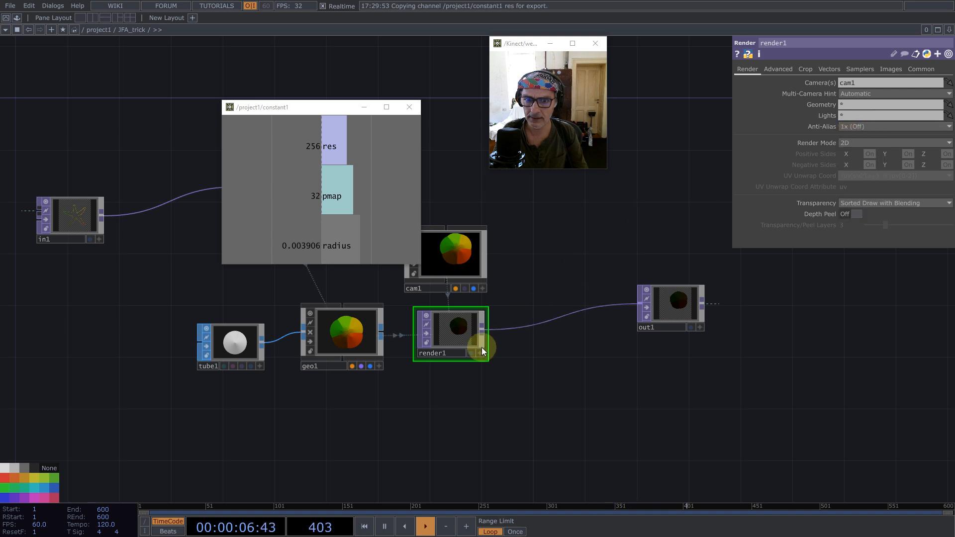
# - Add a Constant MAT below geo1 and assign it as the Geometry COMP's render material
pyautogui.doubleClick(335, 391)
pyautogui.click(277, 292)
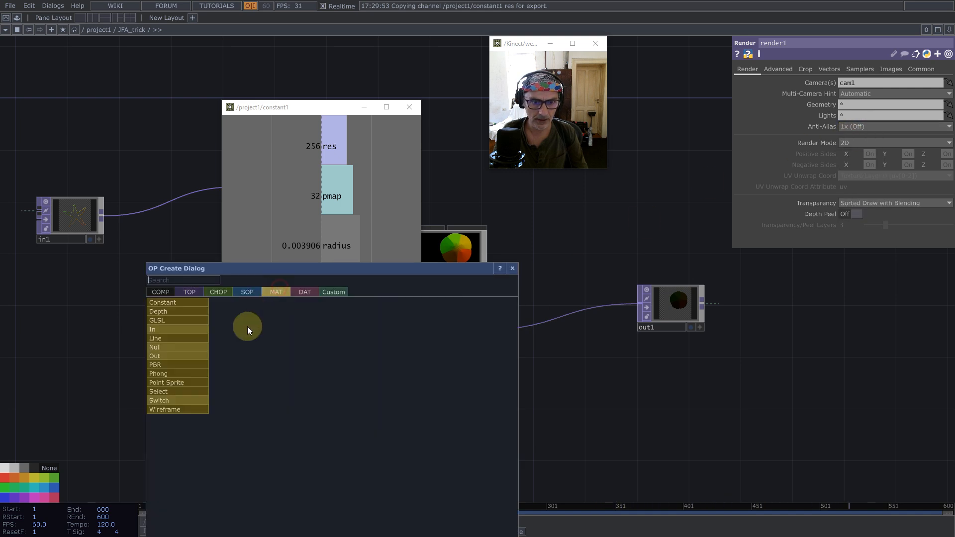
pyautogui.click(189, 303)
pyautogui.click(348, 405)
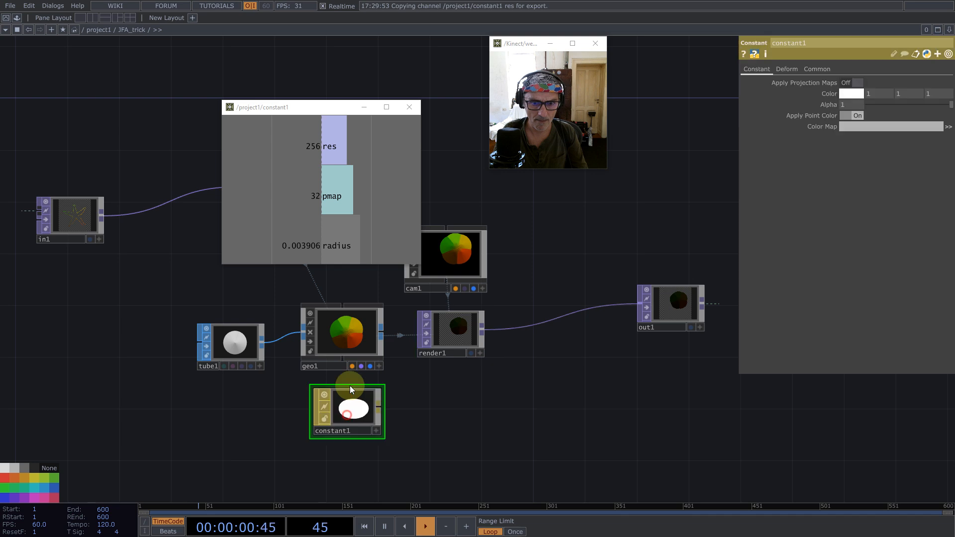
pyautogui.click(338, 359)
pyautogui.moveTo(343, 416); pyautogui.dragTo(877, 84)
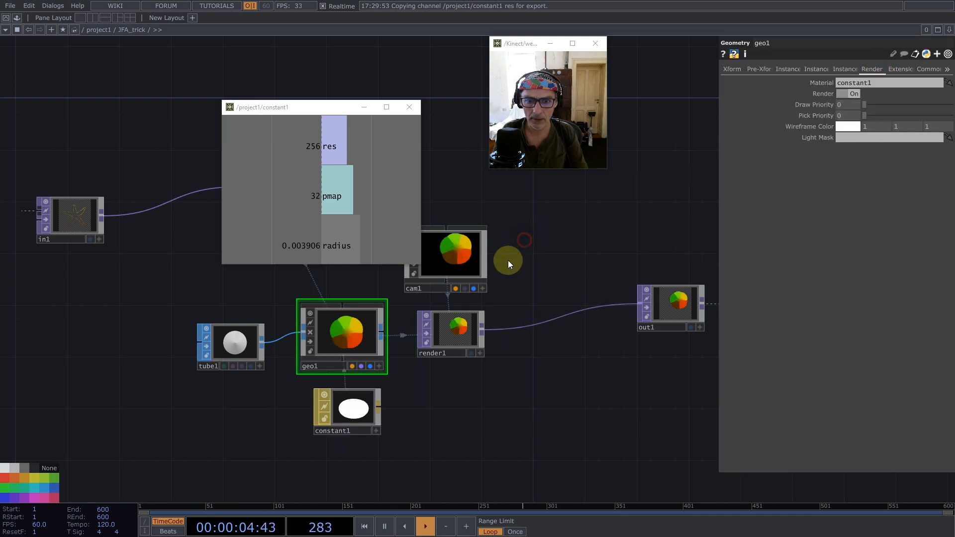
pyautogui.click(454, 339)
# - Switch cam1 to Orthographic projection with a Bottom-Left Ortho Origin and an Ortho Width of 1
pyautogui.click(450, 278)
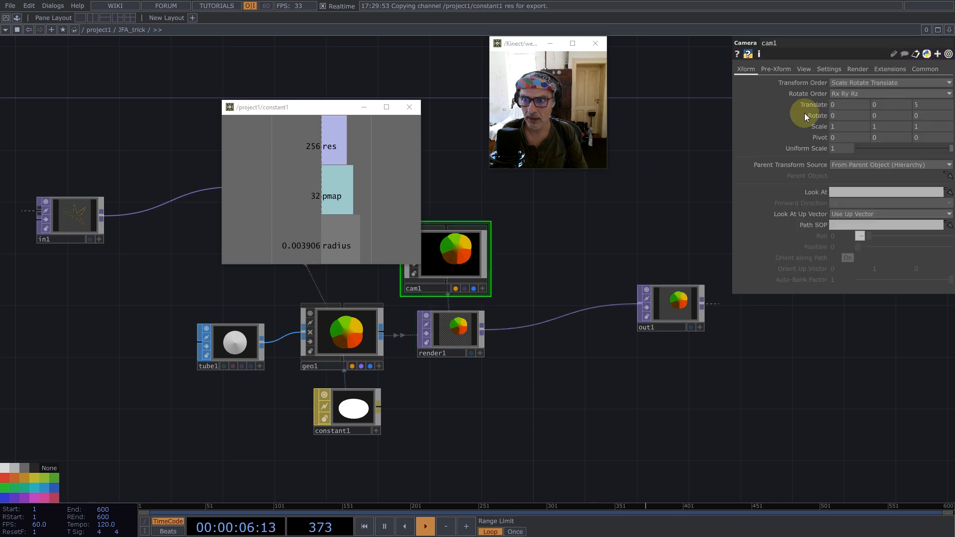
pyautogui.click(803, 69)
pyautogui.click(845, 82)
pyautogui.click(842, 96)
pyautogui.click(842, 103)
pyautogui.click(846, 115)
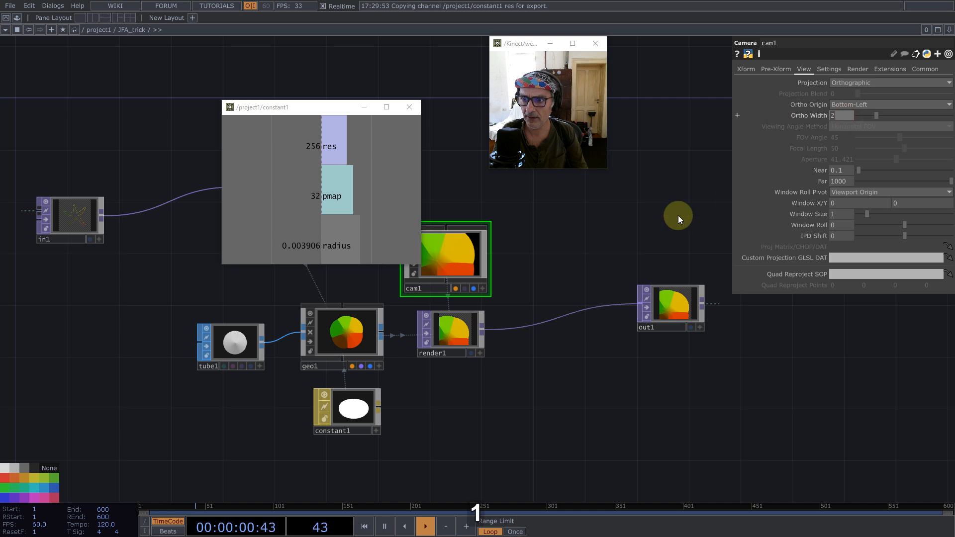
pyautogui.write('1')
pyautogui.press('Return')
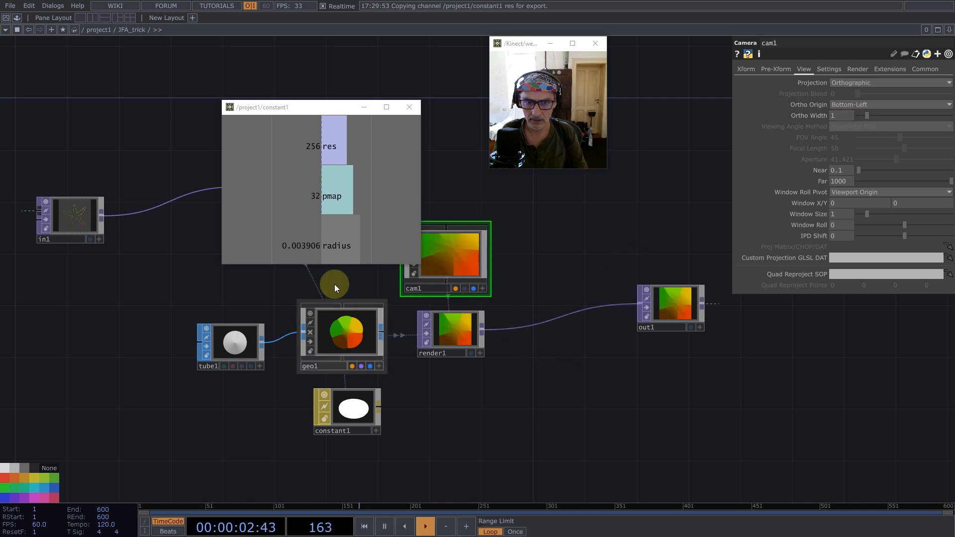
# - Turn off the node viewers of geo1 and cam1
pyautogui.click(344, 321)
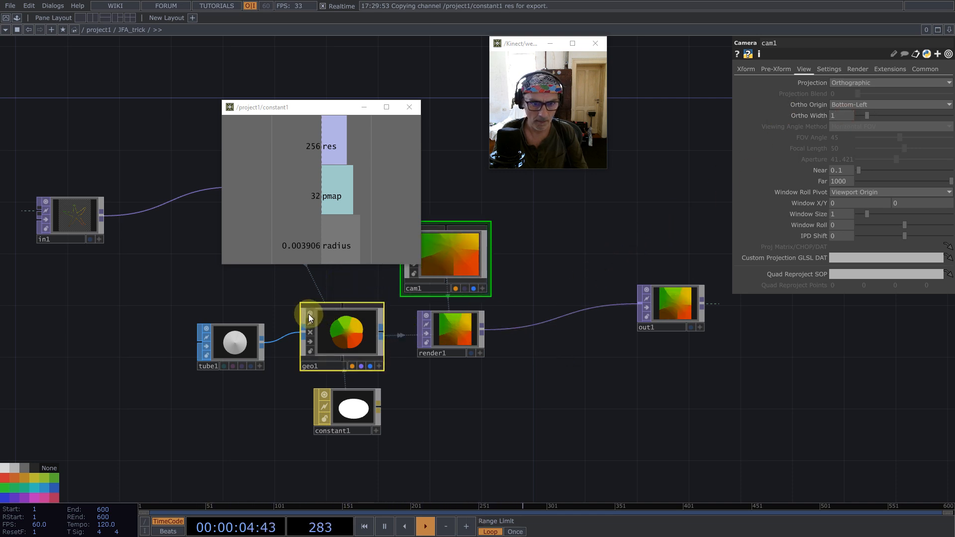
pyautogui.scroll(-5, 588, 380)
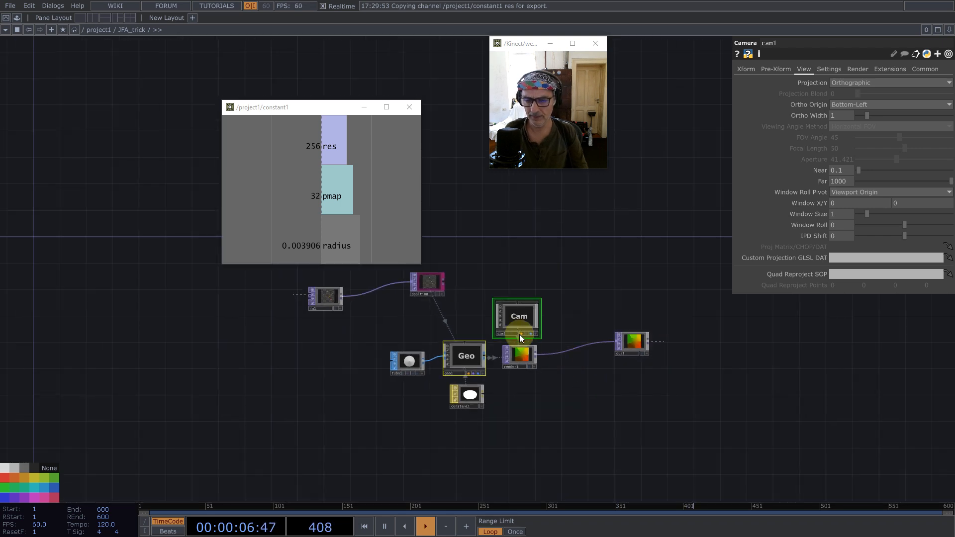
pyautogui.scroll(1, 510, 384)
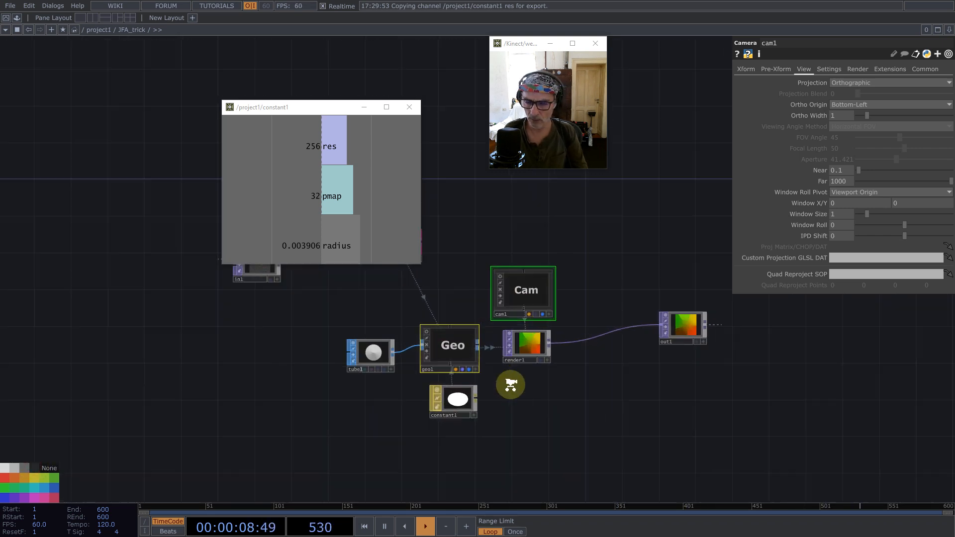
# - Examine render1's output up close, view it as points from several angles, and return to the normal image view
pyautogui.scroll(4, 510, 384)
pyautogui.click(582, 240)
pyautogui.moveTo(591, 323); pyautogui.dragTo(512, 409)
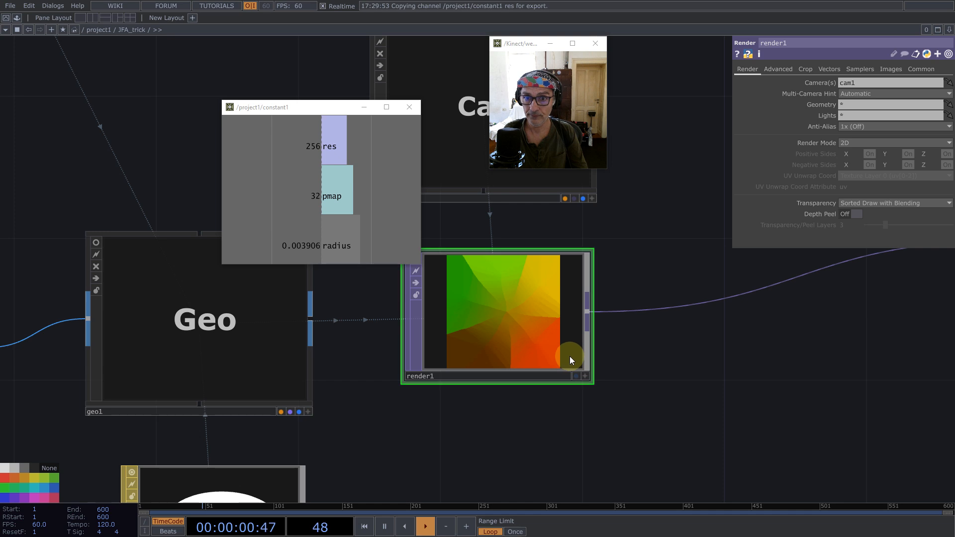
pyautogui.scroll(5, 551, 345)
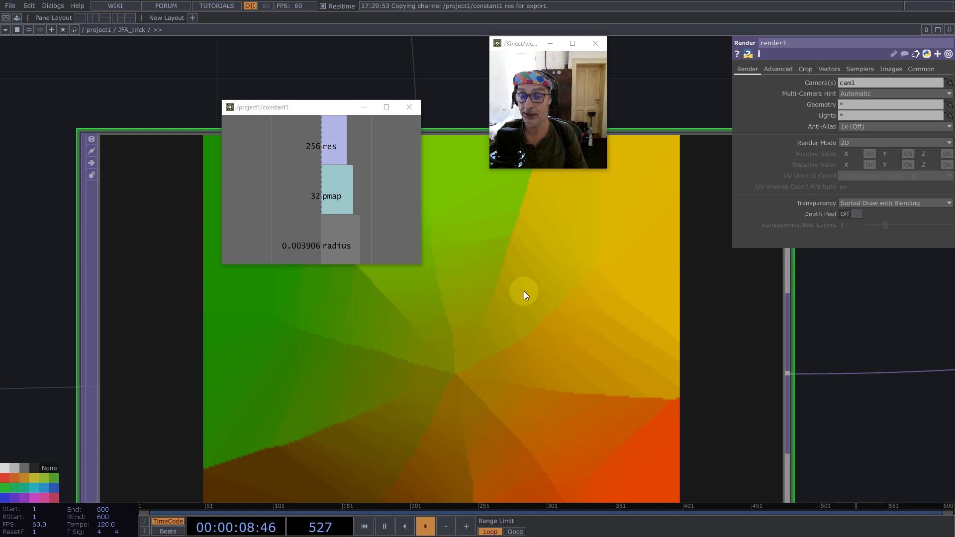
pyautogui.scroll(-5, 527, 288)
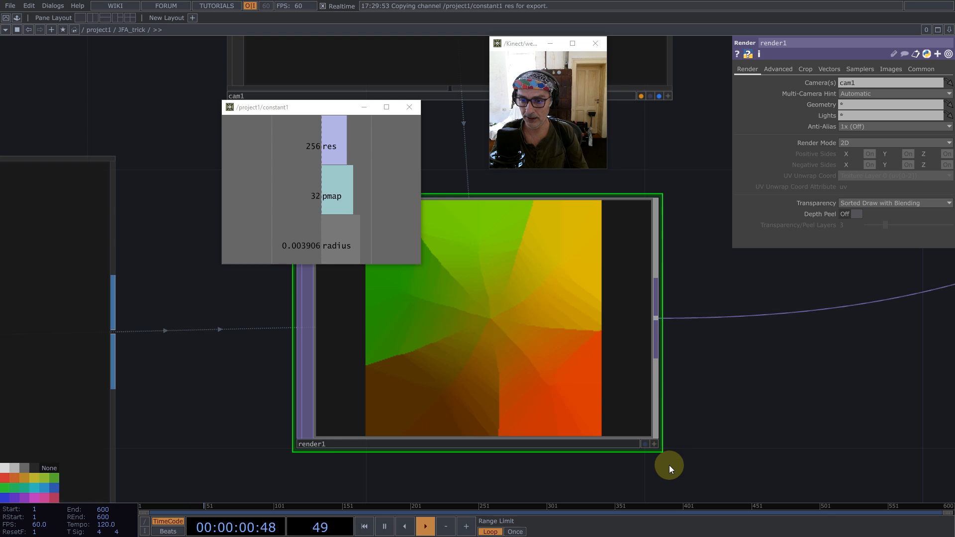
pyautogui.click(654, 444)
pyautogui.rightClick(486, 273)
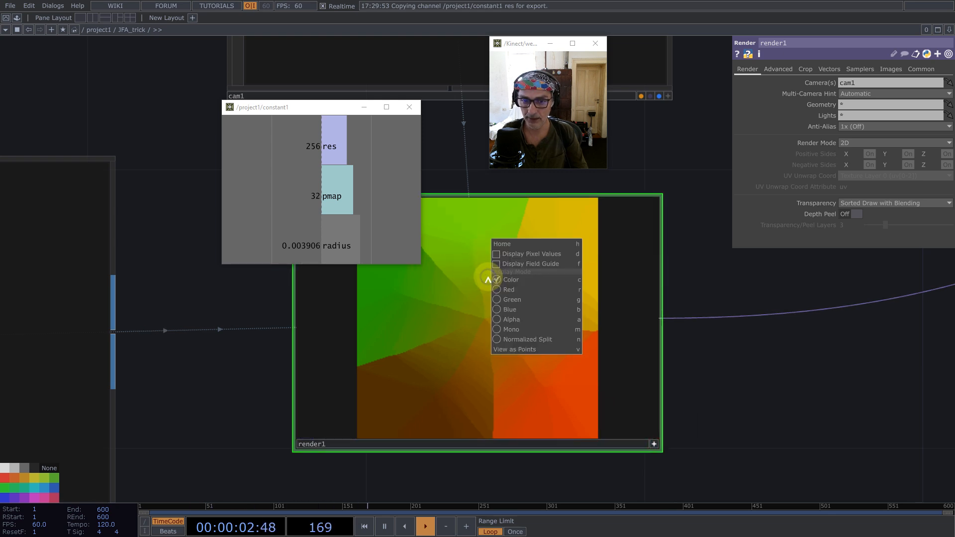
pyautogui.click(522, 350)
pyautogui.moveTo(512, 290); pyautogui.dragTo(497, 328, button='middle')
pyautogui.moveTo(497, 328); pyautogui.dragTo(494, 295)
pyautogui.rightClick(493, 294)
pyautogui.click(543, 394)
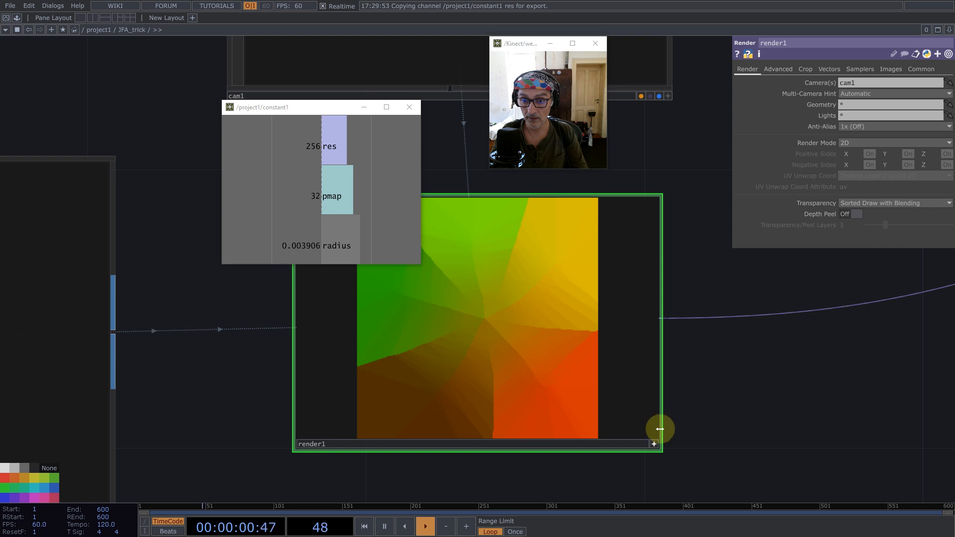
pyautogui.scroll(-10, 559, 277)
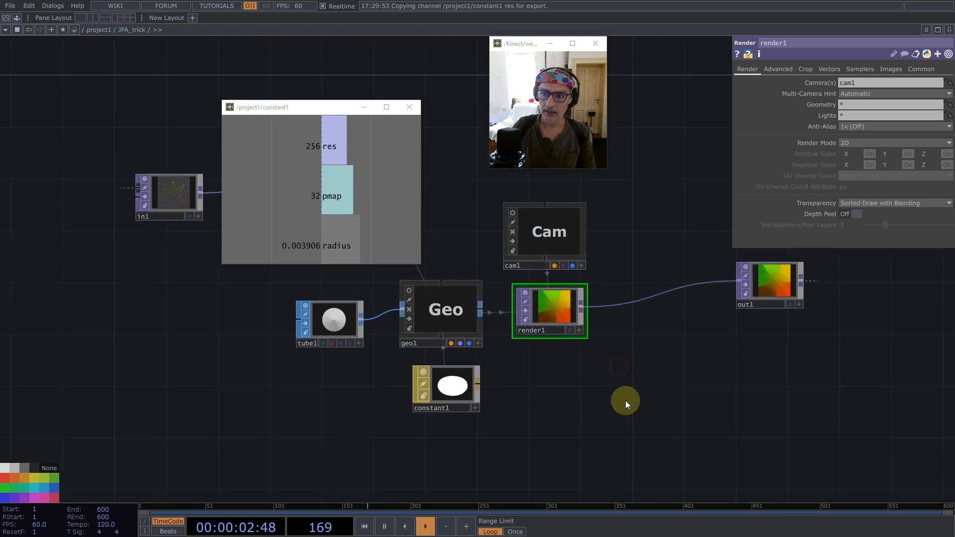
# - Return to the project1 network, move null1 closer to JFA_trick, and turn off JFA_trick's node viewer
pyautogui.scroll(-10, 596, 353)
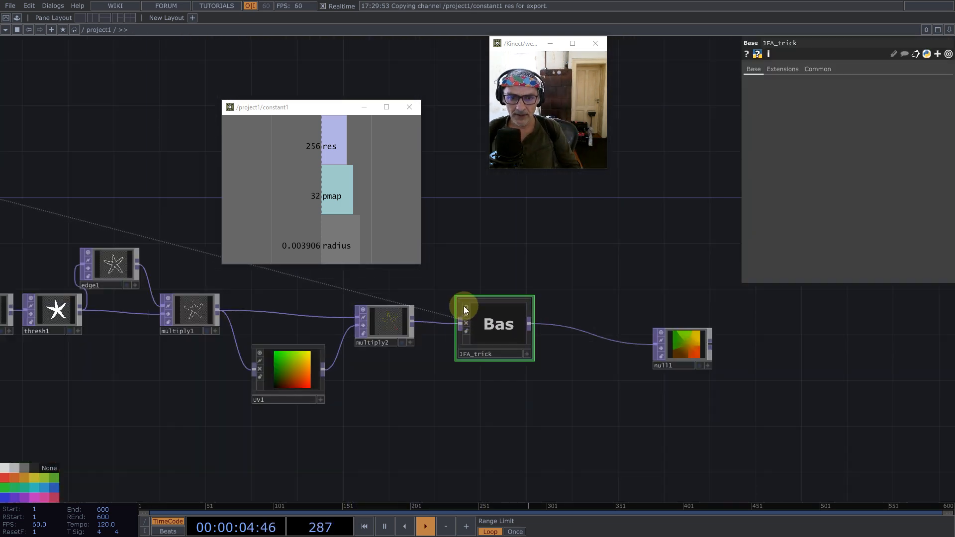
pyautogui.moveTo(678, 341); pyautogui.dragTo(621, 319)
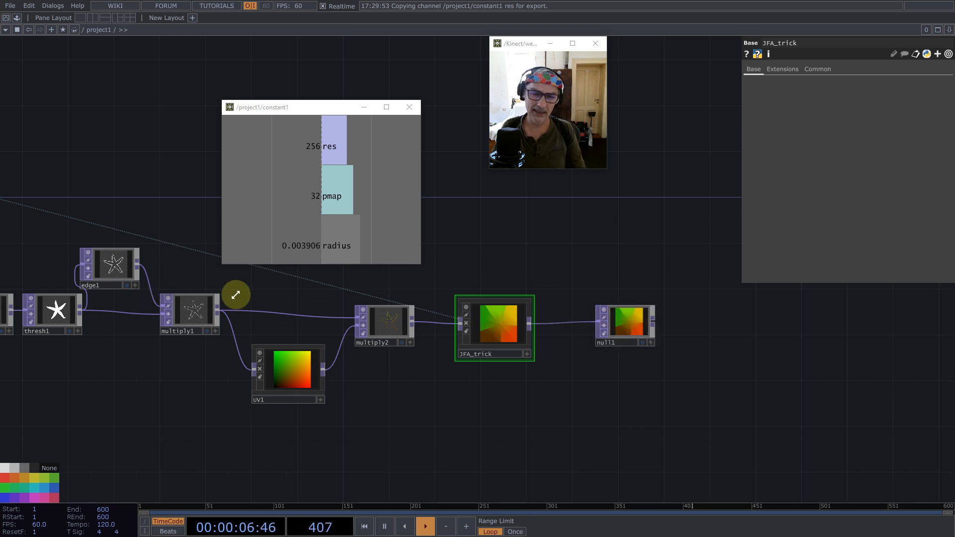
pyautogui.click(467, 308)
# - Set the res channel of constant1 to 1080
pyautogui.moveTo(497, 236); pyautogui.dragTo(619, 315)
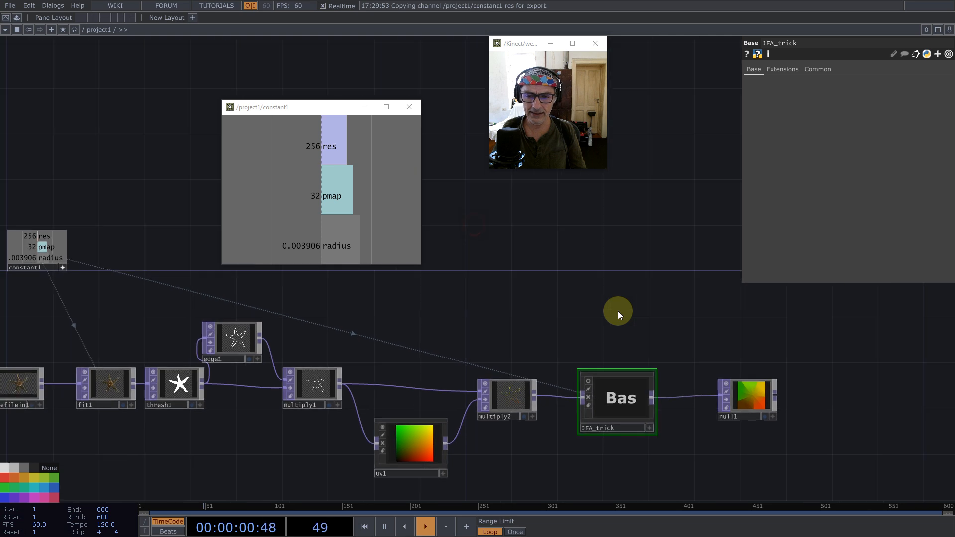
pyautogui.scroll(-2, 619, 314)
pyautogui.click(207, 289)
pyautogui.click(902, 93)
pyautogui.write('10')
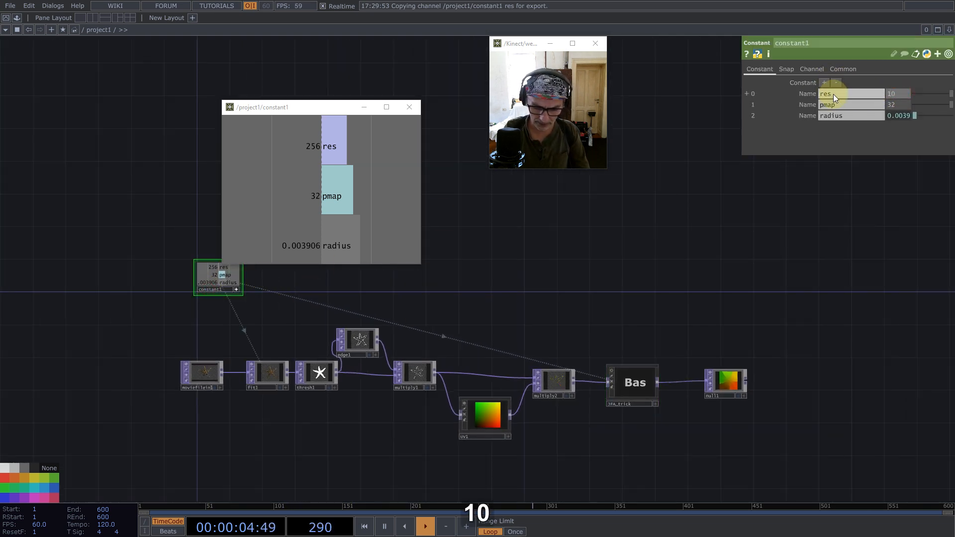
pyautogui.write('80')
pyautogui.press('Return')
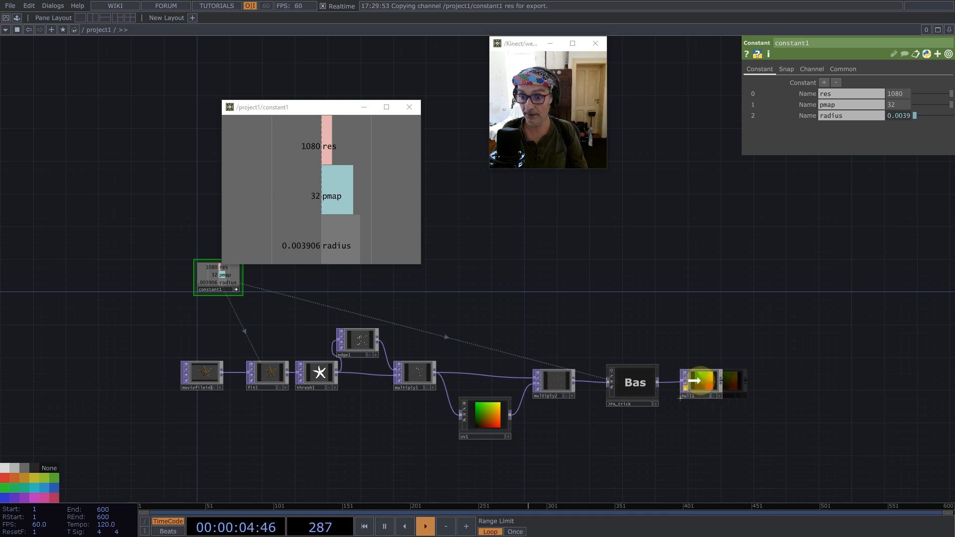
# - Lock null1, turn off cooking on JFA_trick, and place null1 directly beside the JFA_trick component
pyautogui.scroll(4, 746, 391)
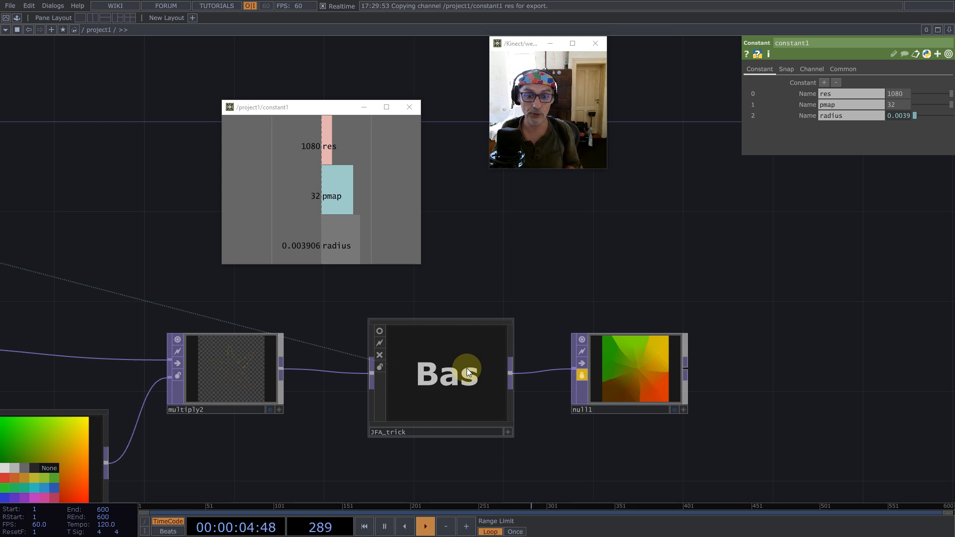
pyautogui.moveTo(638, 363); pyautogui.dragTo(634, 318)
pyautogui.click(408, 375)
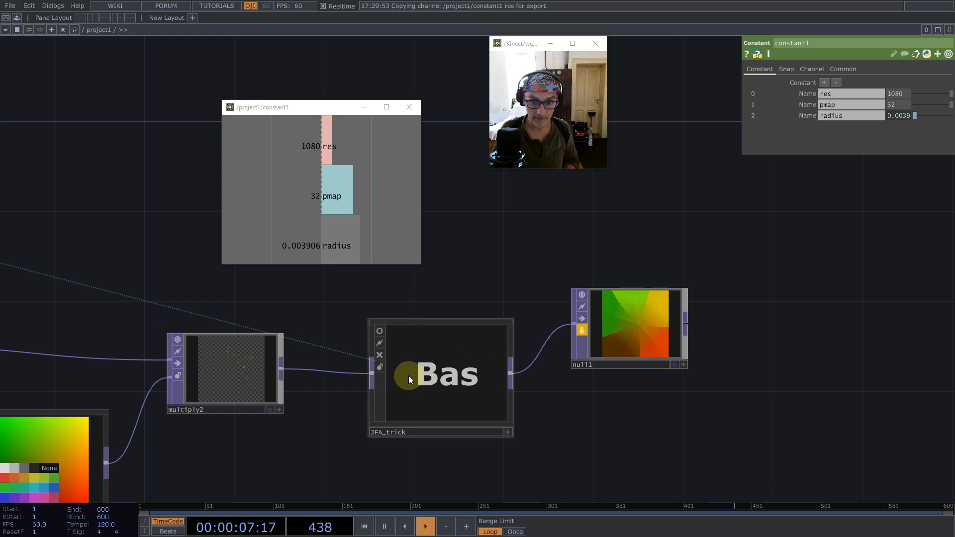
pyautogui.click(380, 355)
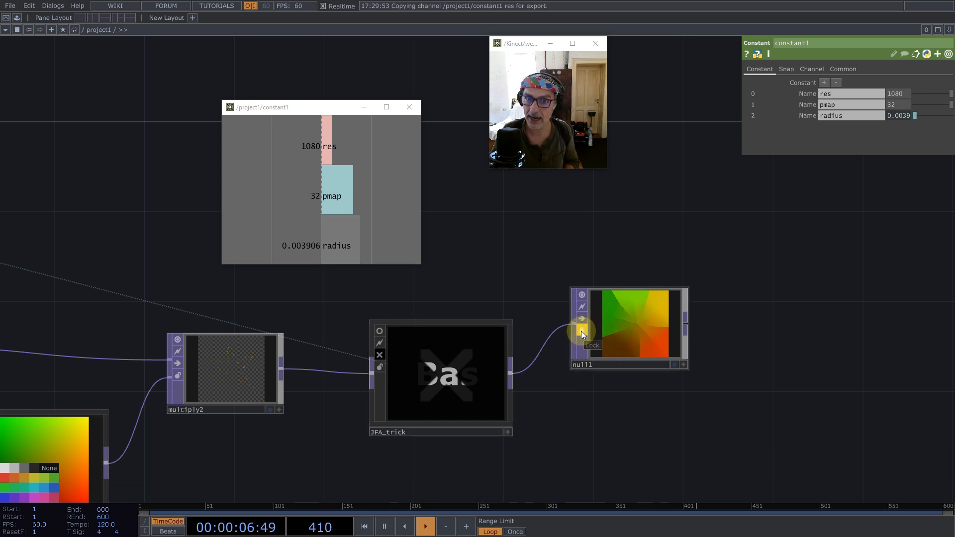
pyautogui.moveTo(616, 330); pyautogui.dragTo(570, 376)
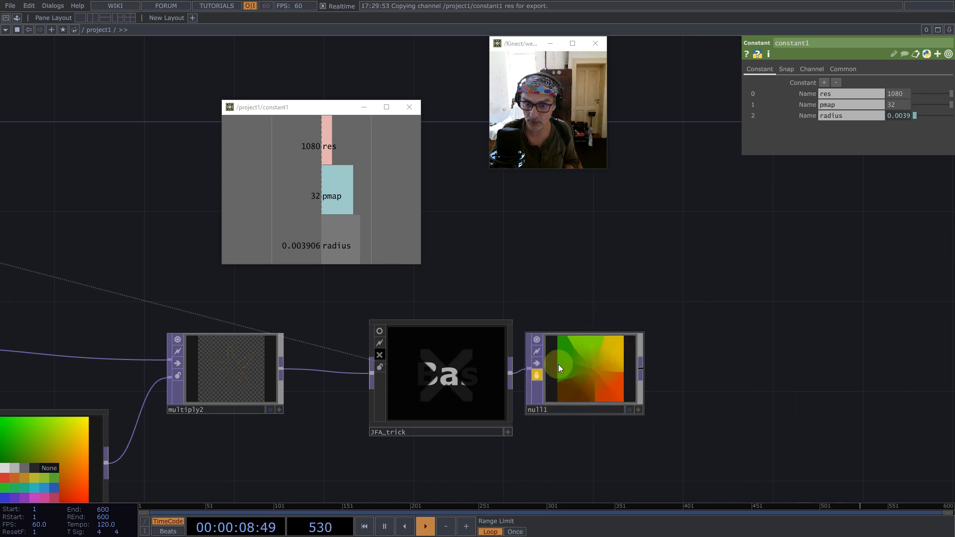
# - Add a Subtract TOP fed by the UV1 output and place it beyond null1
pyautogui.scroll(-5, 562, 308)
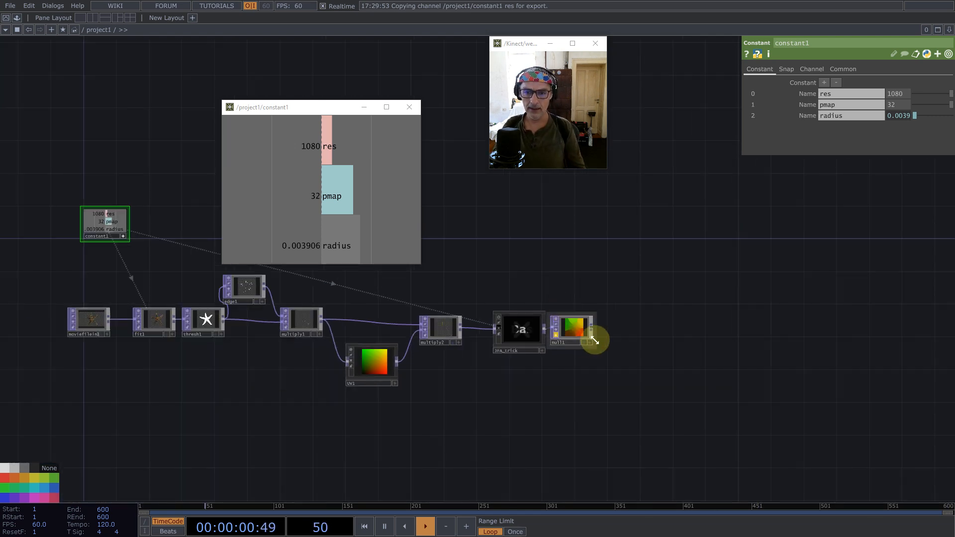
pyautogui.scroll(4, 594, 340)
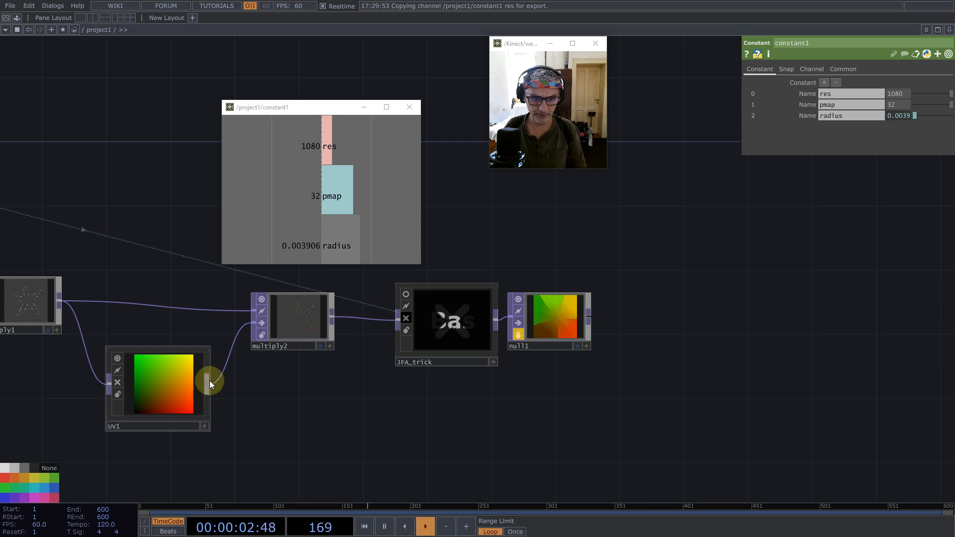
pyautogui.middleClick(209, 381)
pyautogui.write('su')
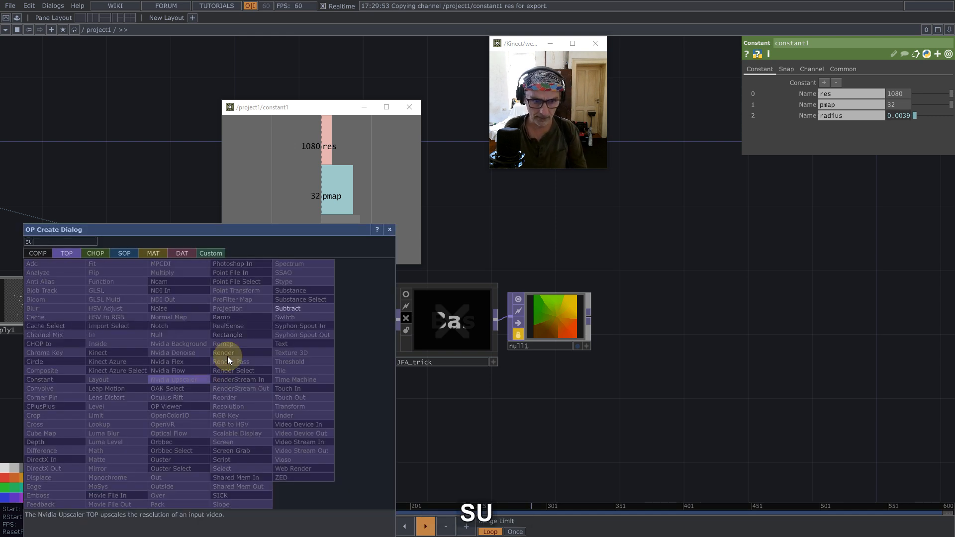
pyautogui.click(293, 309)
pyautogui.click(726, 342)
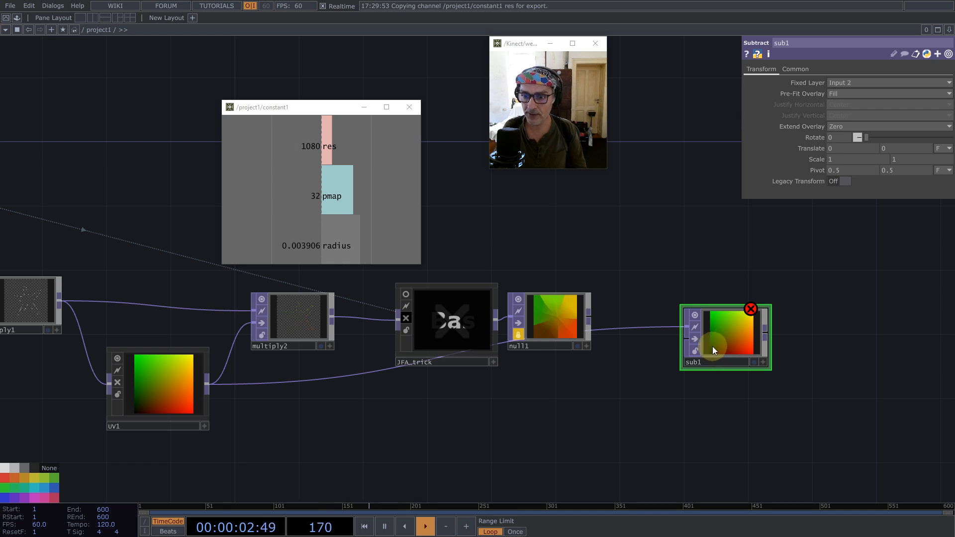
# - Inspect UV1's output in its geometry view, then restore the normal image view
pyautogui.scroll(4, 153, 387)
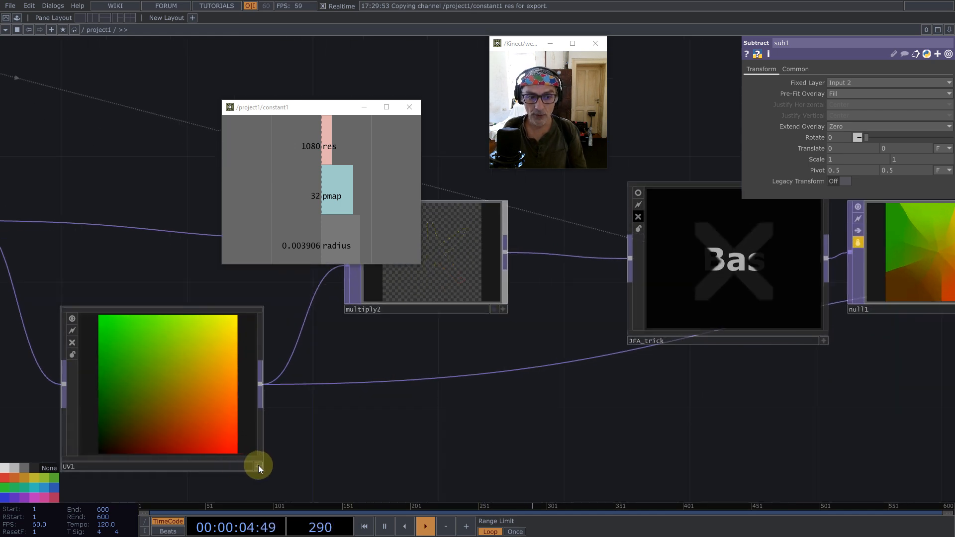
pyautogui.click(258, 466)
pyautogui.rightClick(187, 401)
pyautogui.click(217, 472)
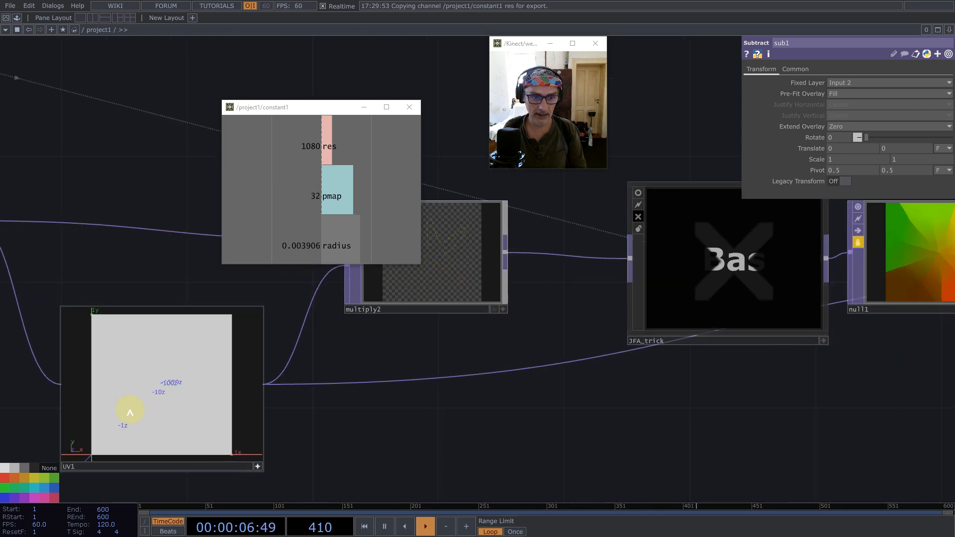
pyautogui.scroll(2, 62, 424)
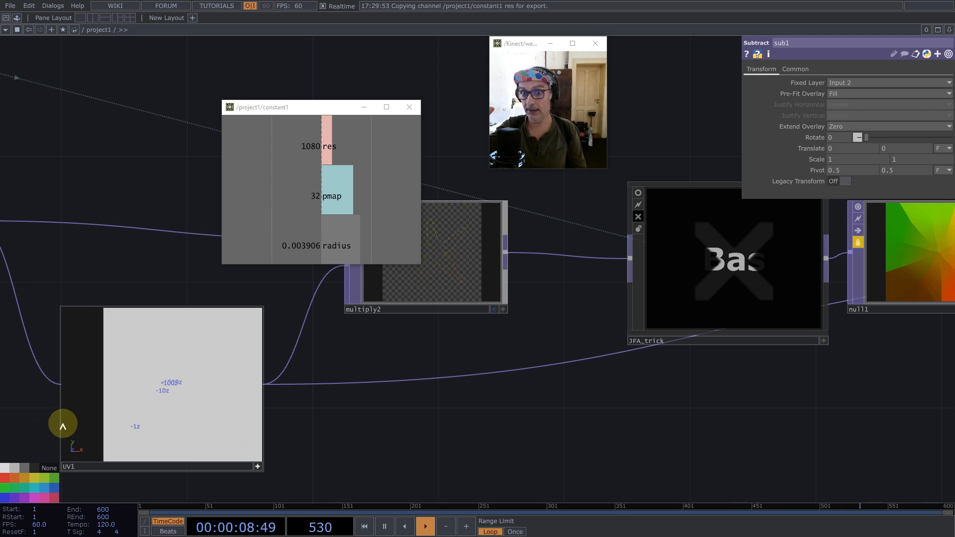
pyautogui.click(258, 466)
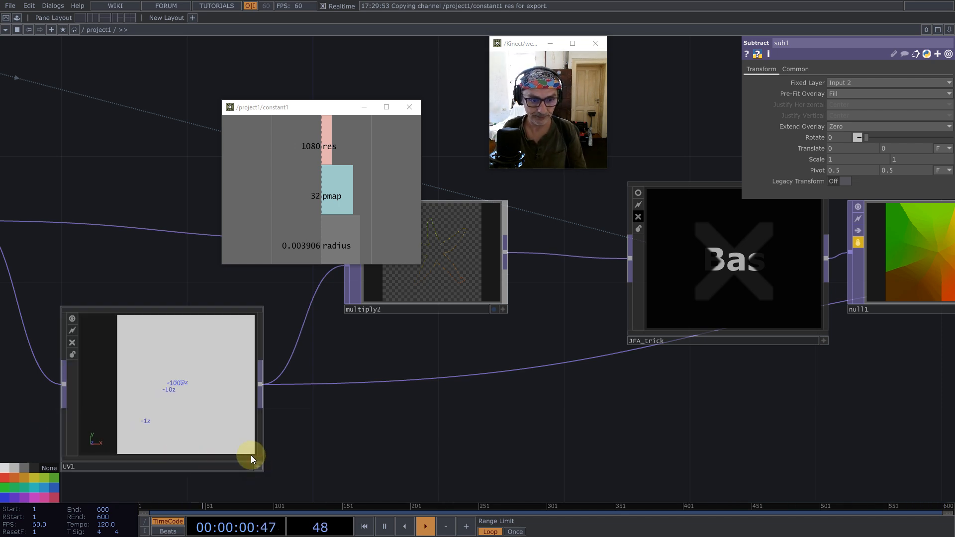
pyautogui.rightClick(196, 386)
pyautogui.click(239, 473)
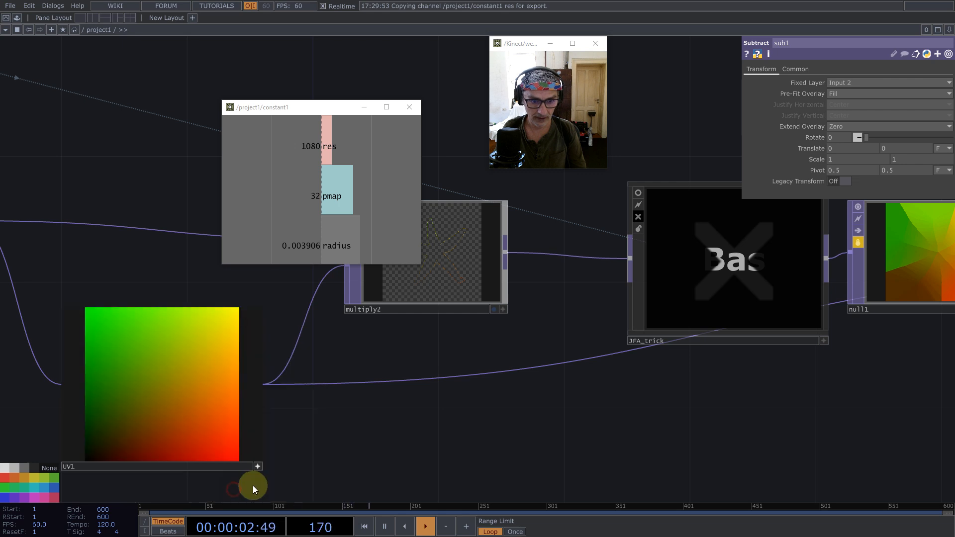
pyautogui.scroll(-5, 252, 393)
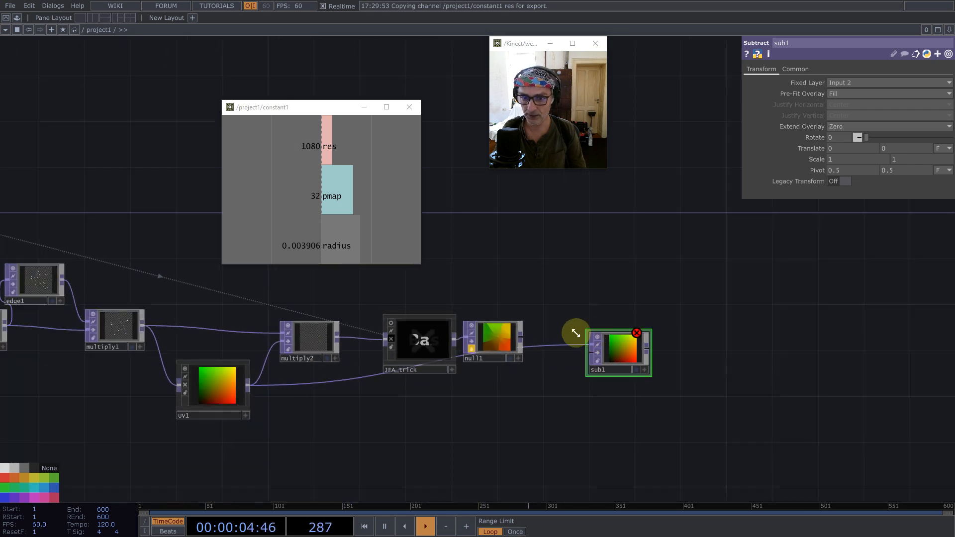
# - Connect null1 to the second input of sub1 and exclude alpha from sub1's channel mask
pyautogui.moveTo(498, 331); pyautogui.dragTo(635, 352, button='middle')
pyautogui.scroll(8, 631, 353)
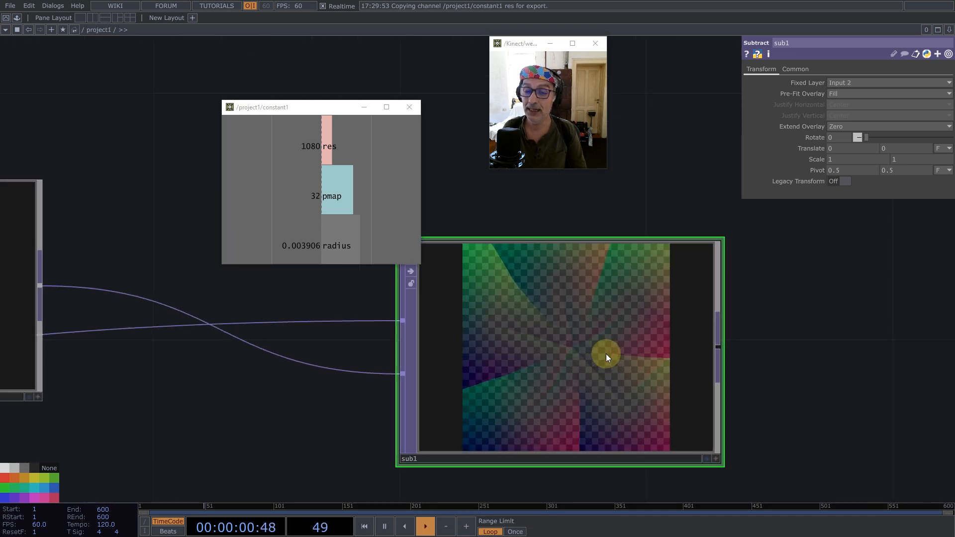
pyautogui.click(795, 70)
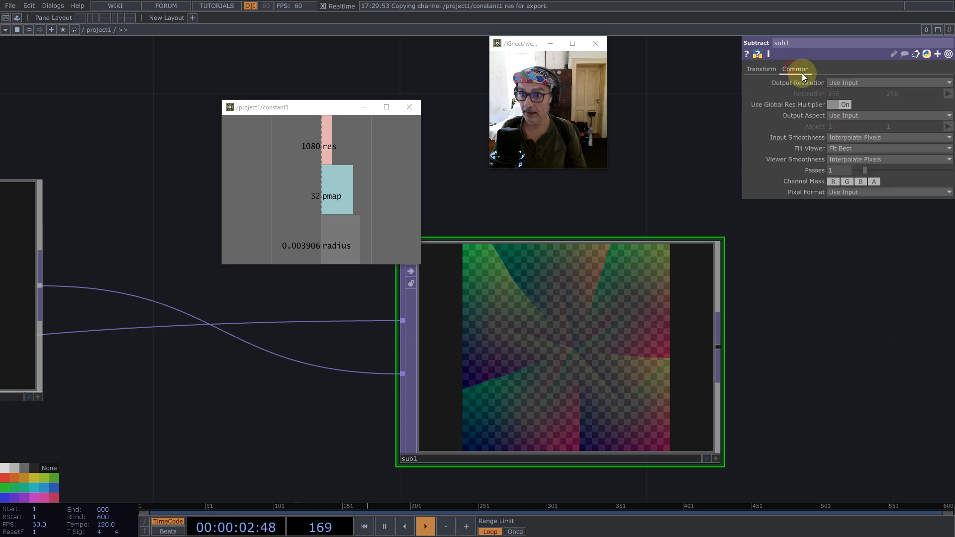
pyautogui.click(873, 182)
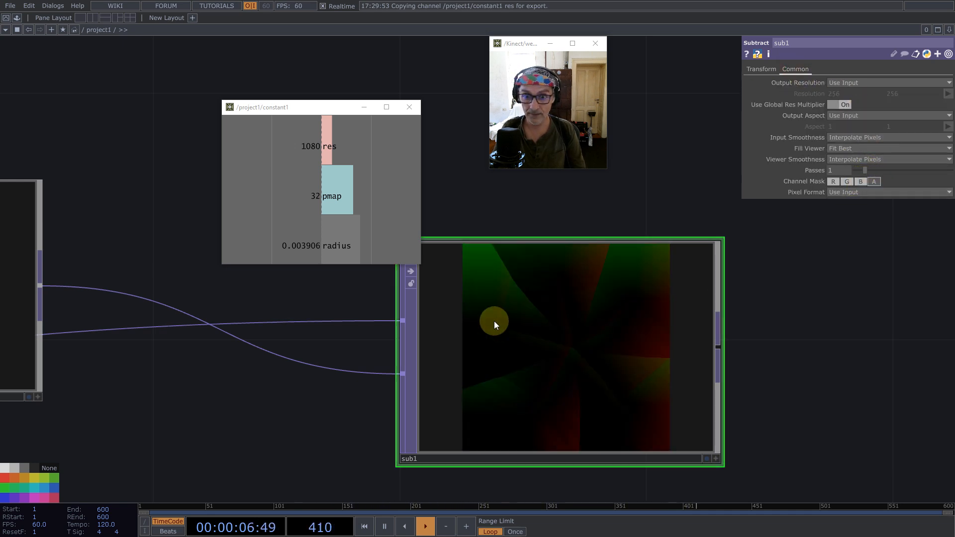
pyautogui.scroll(-5, 500, 321)
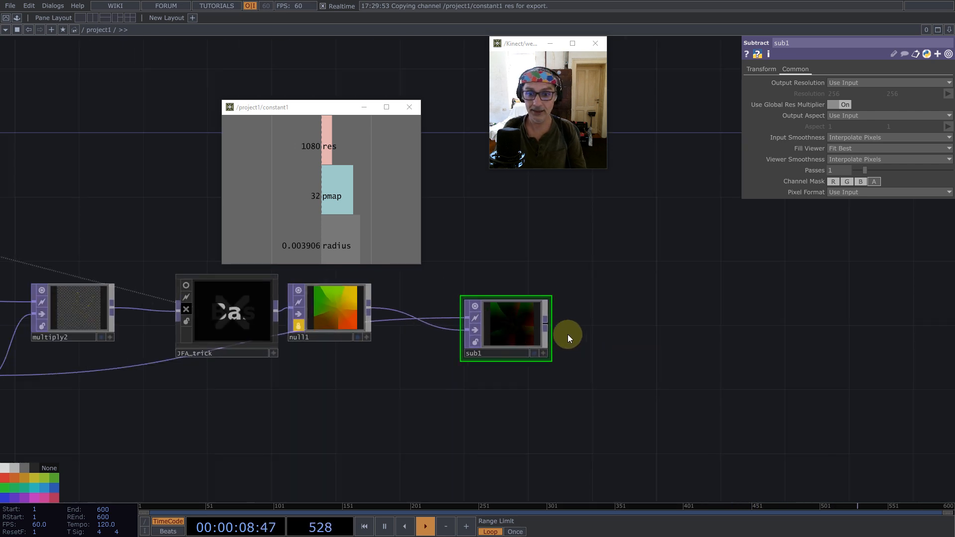
# - Add the saved Normalize component from My Components, connect sub1 to its input, and examine the normalized output
pyautogui.click(17, 18)
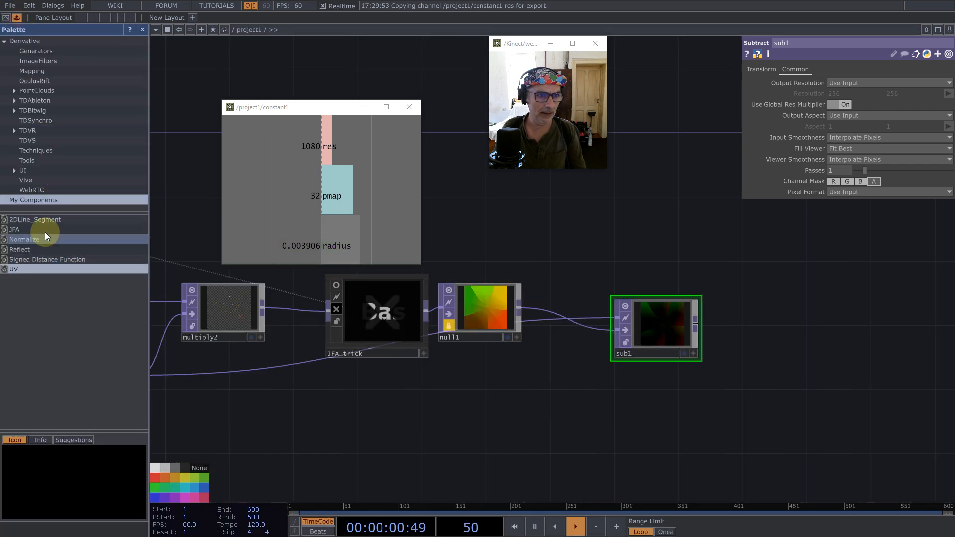
pyautogui.moveTo(41, 239); pyautogui.dragTo(741, 299)
pyautogui.moveTo(747, 354); pyautogui.dragTo(581, 432)
pyautogui.moveTo(650, 362); pyautogui.dragTo(683, 405)
pyautogui.moveTo(537, 399); pyautogui.dragTo(637, 400)
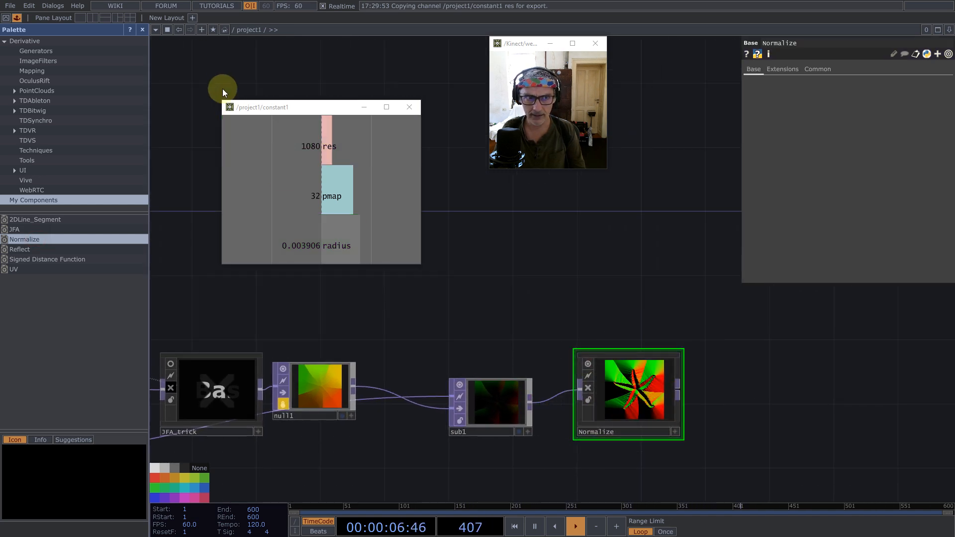
pyautogui.click(142, 29)
pyautogui.scroll(5, 478, 390)
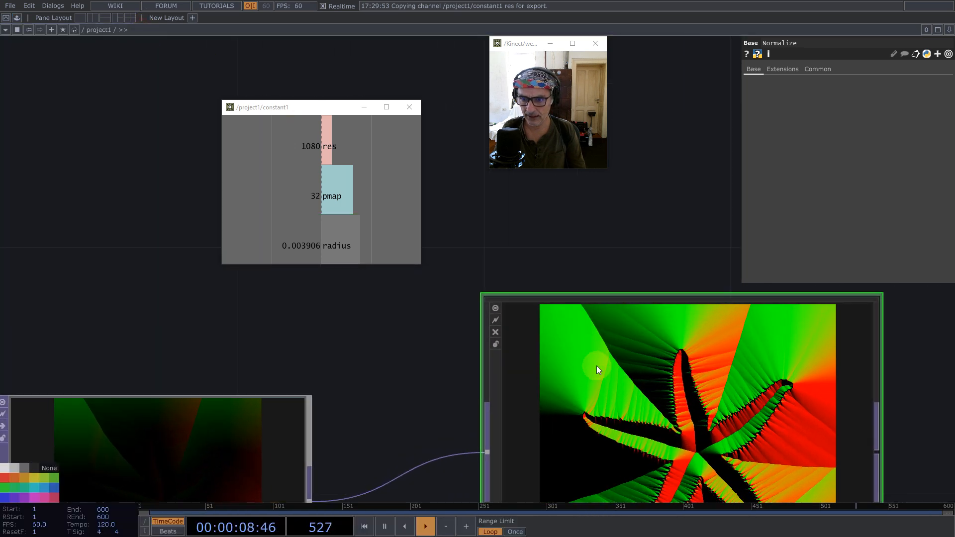
pyautogui.scroll(-5, 595, 319)
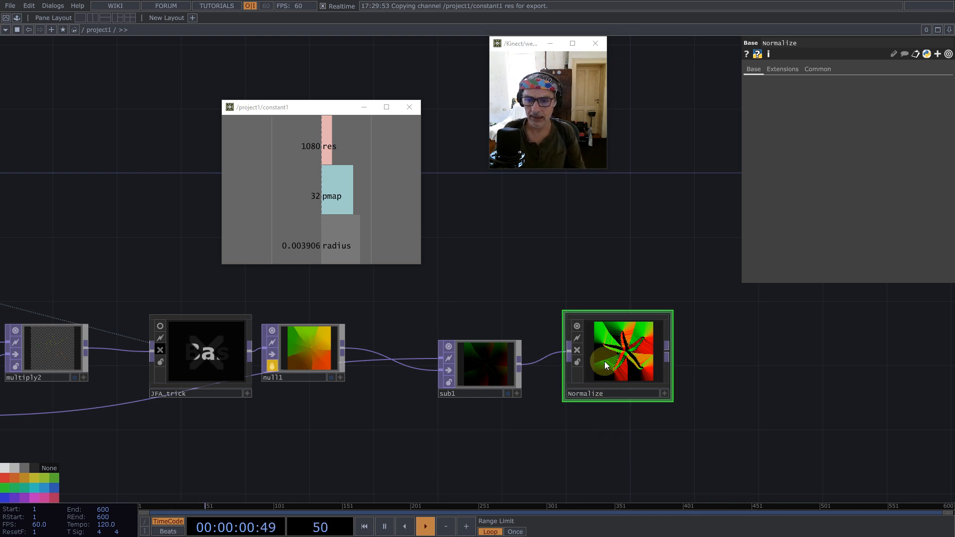
# - Deactivate constant1's interactive viewer and move the node higher above the image-processing chain
pyautogui.scroll(-3, 670, 422)
pyautogui.moveTo(239, 277); pyautogui.dragTo(539, 406)
pyautogui.click(334, 422)
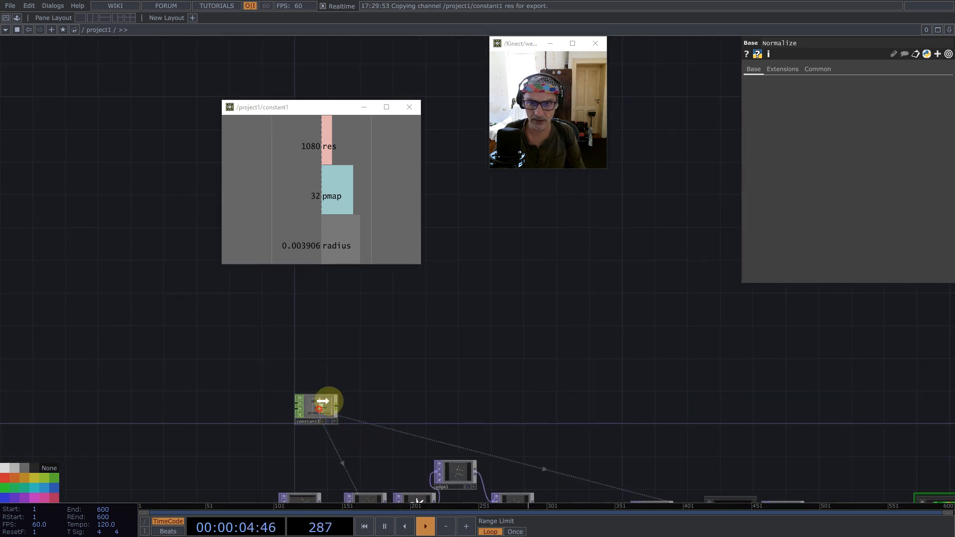
pyautogui.moveTo(329, 400); pyautogui.dragTo(475, 319)
pyautogui.moveTo(805, 339); pyautogui.dragTo(523, 305)
pyautogui.moveTo(533, 282); pyautogui.dragTo(576, 349)
# - Add a Noise TOP beside constant1 and export constant1's pmap channel to its resolution width and height
pyautogui.doubleClick(500, 297)
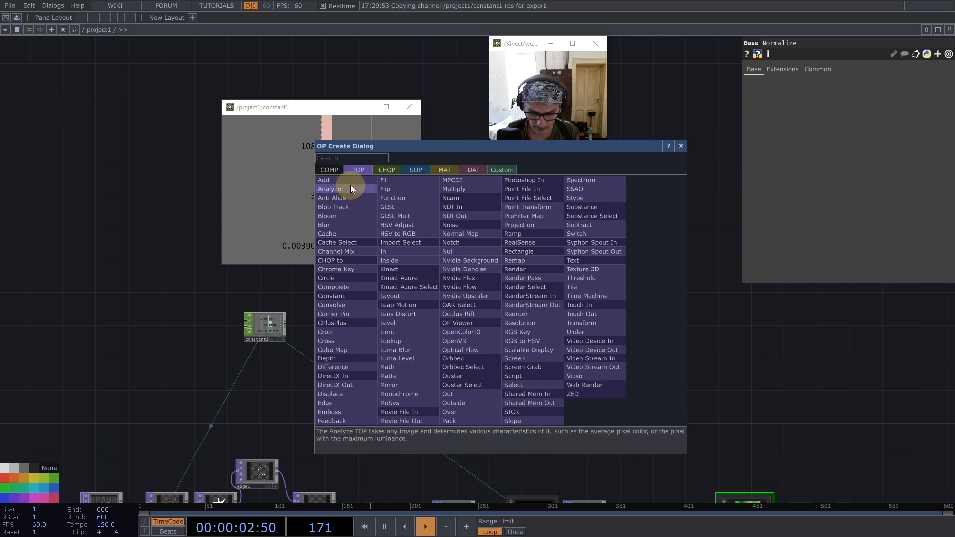
pyautogui.write('noi')
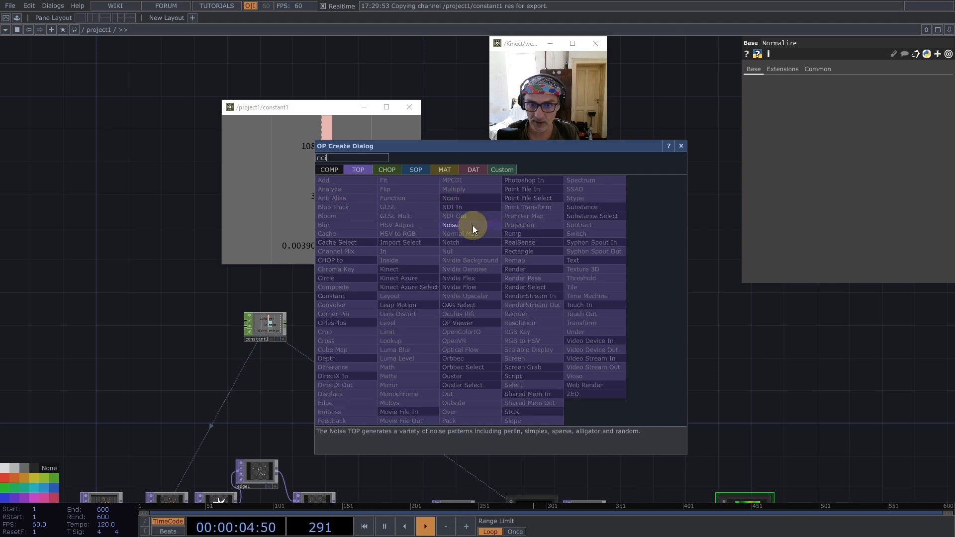
pyautogui.click(473, 225)
pyautogui.click(447, 314)
pyautogui.click(337, 202)
pyautogui.moveTo(314, 202)
pyautogui.mouseDown()
pyautogui.moveTo(935, 76)
pyautogui.moveTo(846, 64)
pyautogui.moveTo(816, 92)
pyautogui.mouseUp()
# - Configure noise1 as Random (GPU) noise with Monochrome off and a 32-bit float (RG) pixel format
pyautogui.click(870, 194)
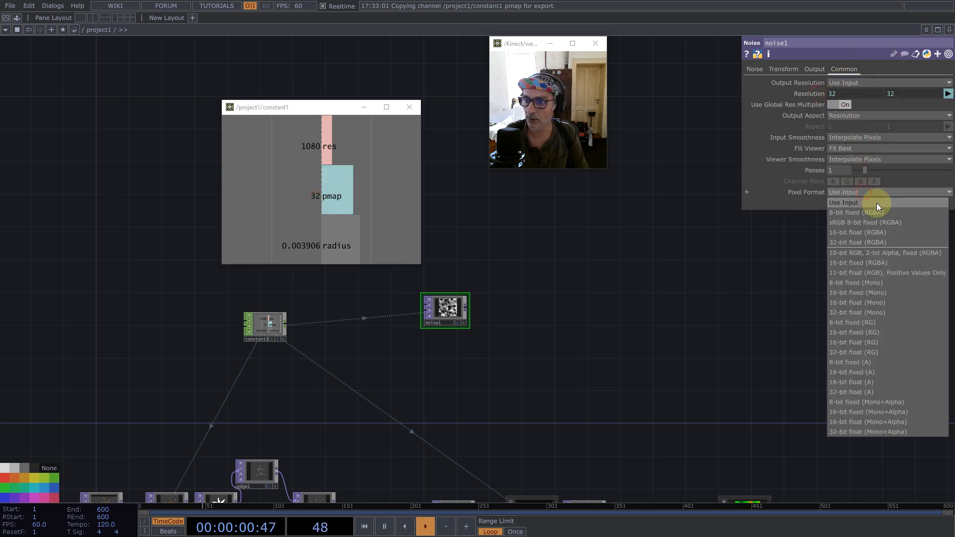
pyautogui.click(870, 352)
pyautogui.click(746, 68)
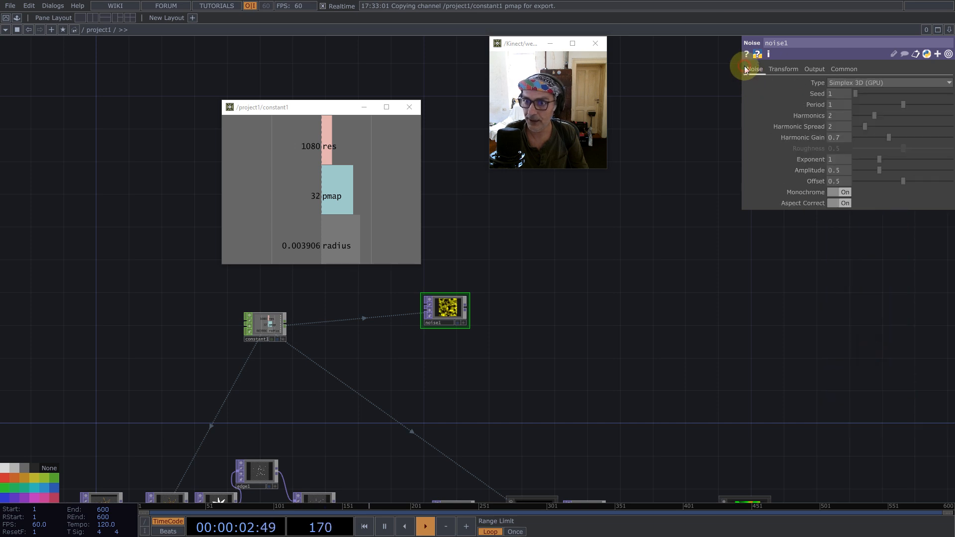
pyautogui.click(848, 192)
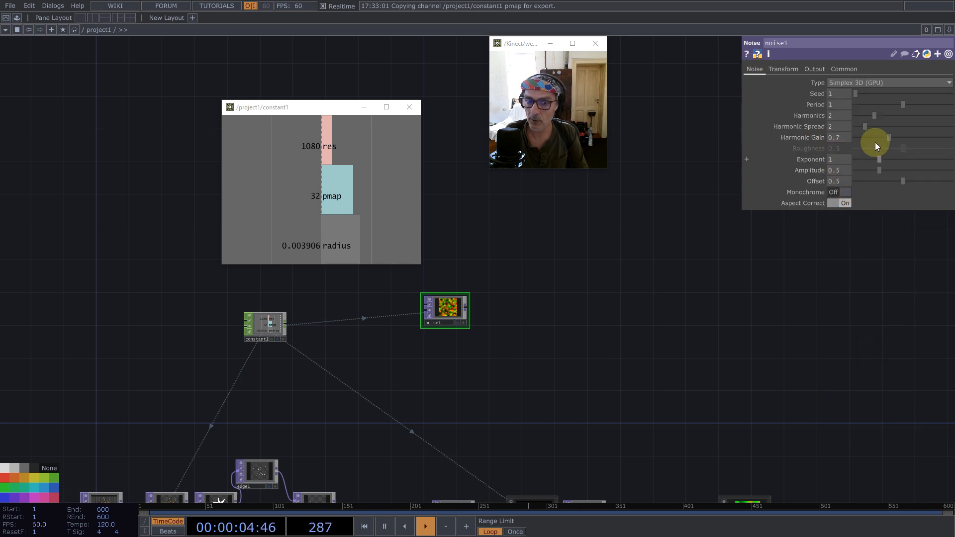
pyautogui.click(862, 82)
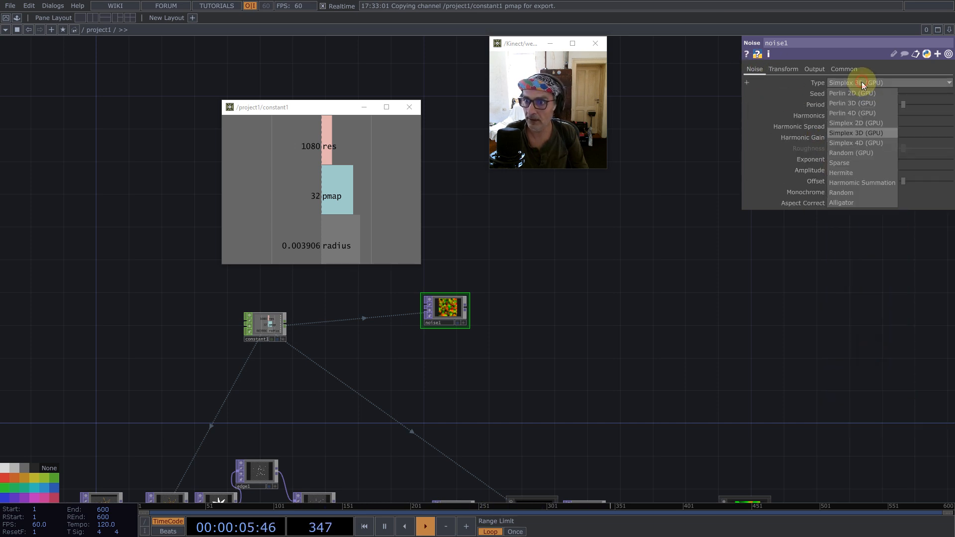
pyautogui.click(856, 153)
# - Add a Feedback TOP fed by noise1's output
pyautogui.middleClick(466, 305)
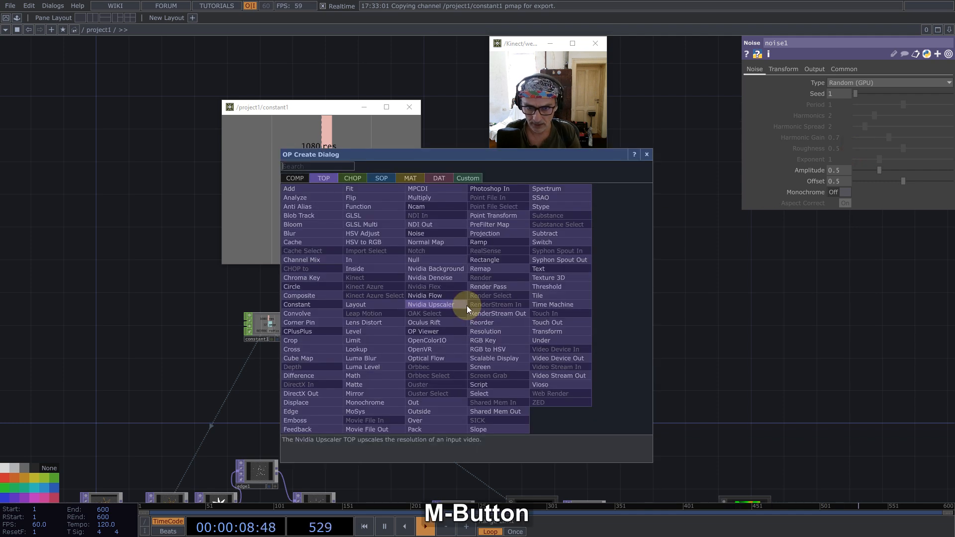
pyautogui.write('f')
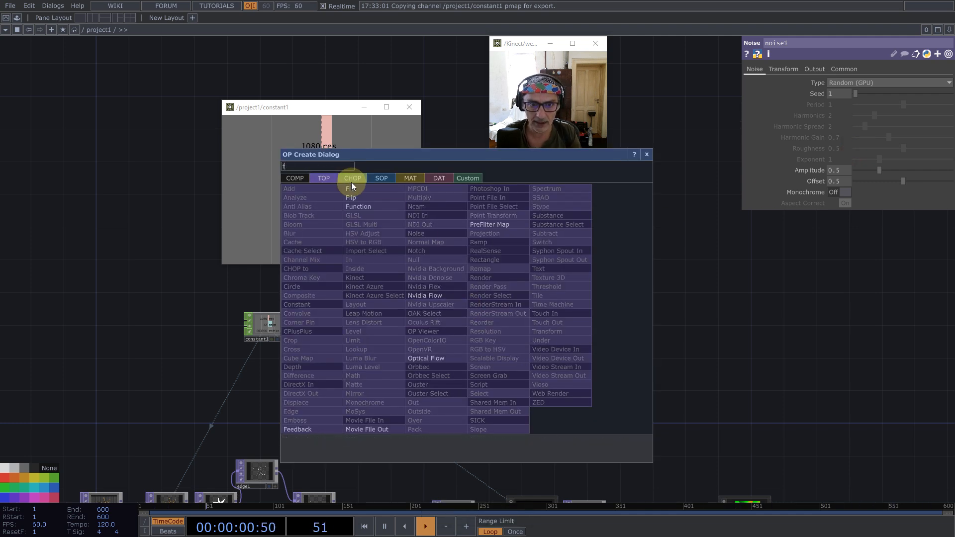
pyautogui.click(310, 425)
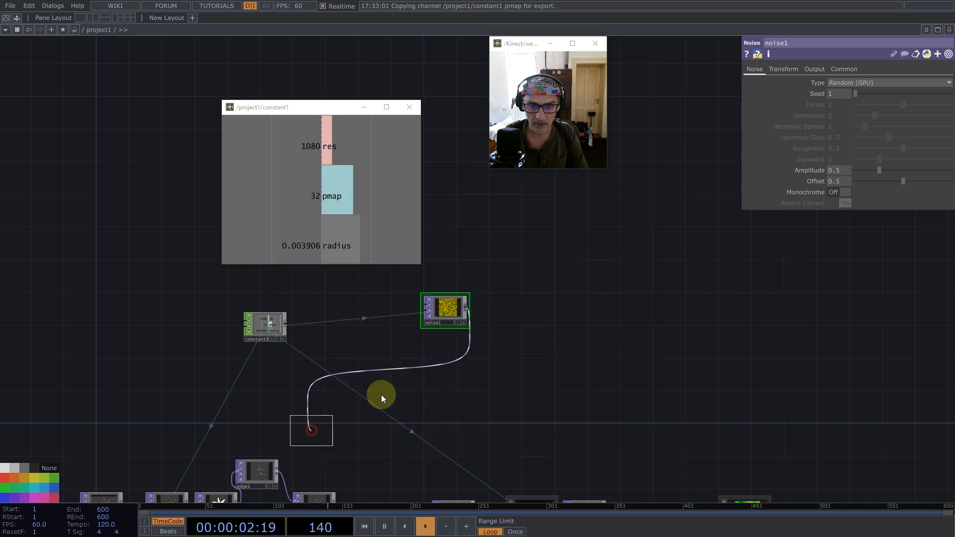
pyautogui.click(508, 311)
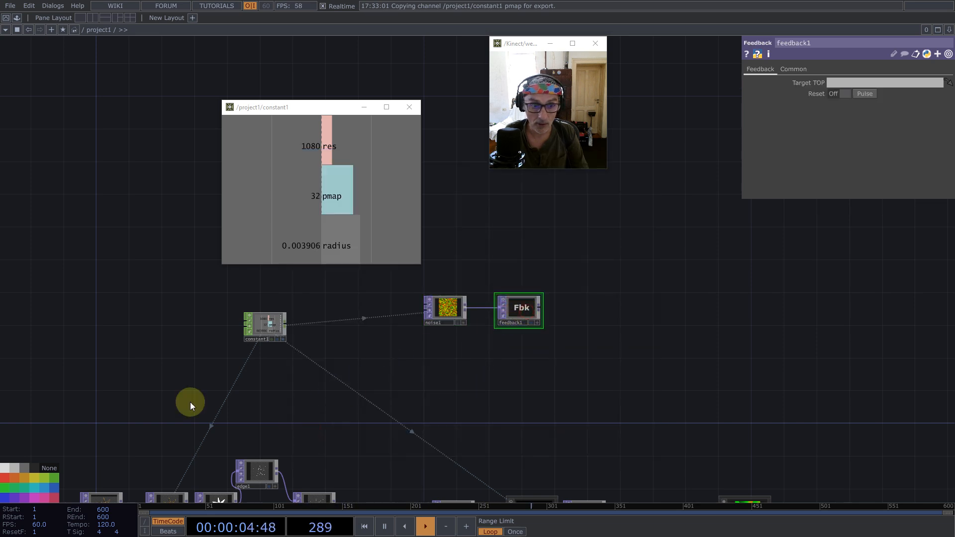
# - Add a Keyboard In CHOP beneath feedback1 and export its k1 channel to feedback1's Reset Pulse and Reset parameters
pyautogui.scroll(4, 545, 326)
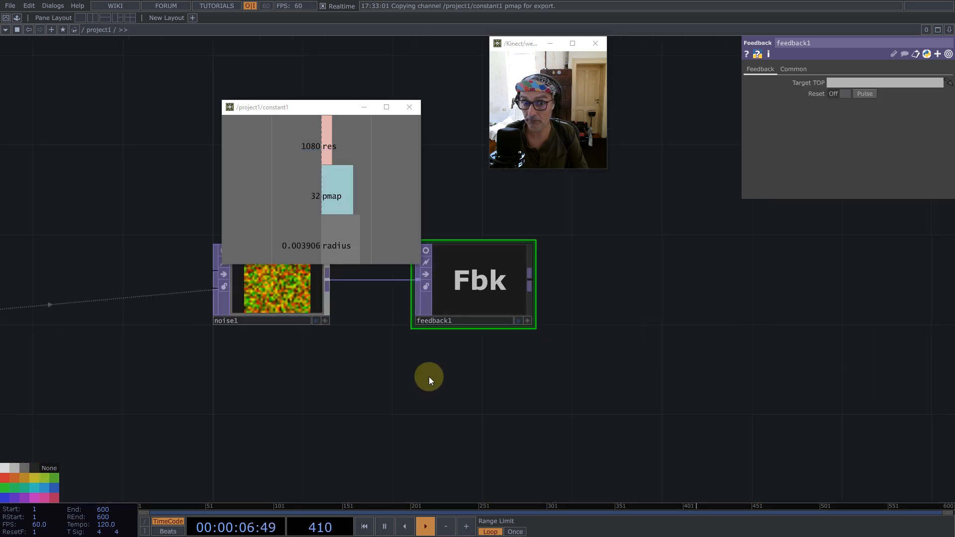
pyautogui.press('Tab')
pyautogui.write('k')
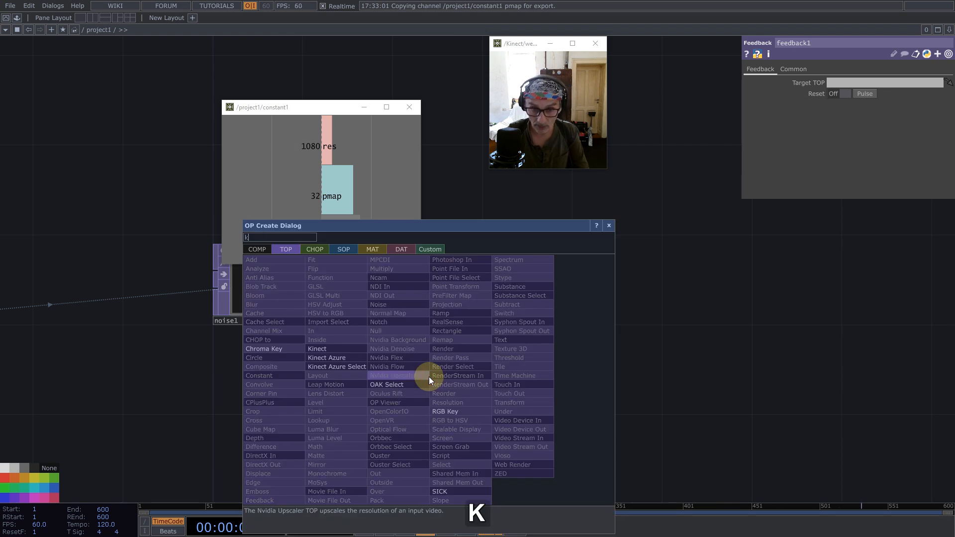
pyautogui.click(314, 248)
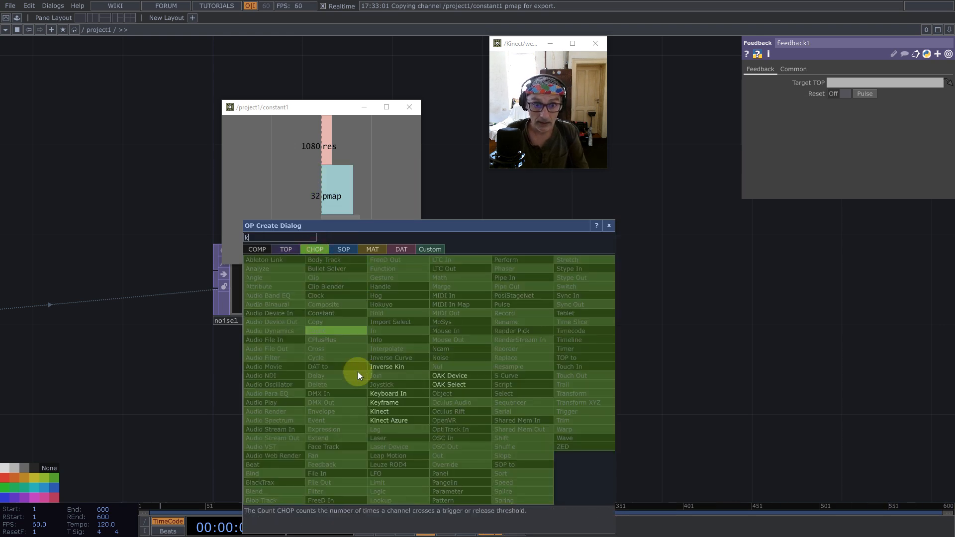
pyautogui.click(388, 393)
pyautogui.click(482, 386)
pyautogui.moveTo(479, 377); pyautogui.dragTo(867, 96)
pyautogui.click(869, 93)
pyautogui.moveTo(486, 373); pyautogui.dragTo(850, 90)
pyautogui.click(848, 89)
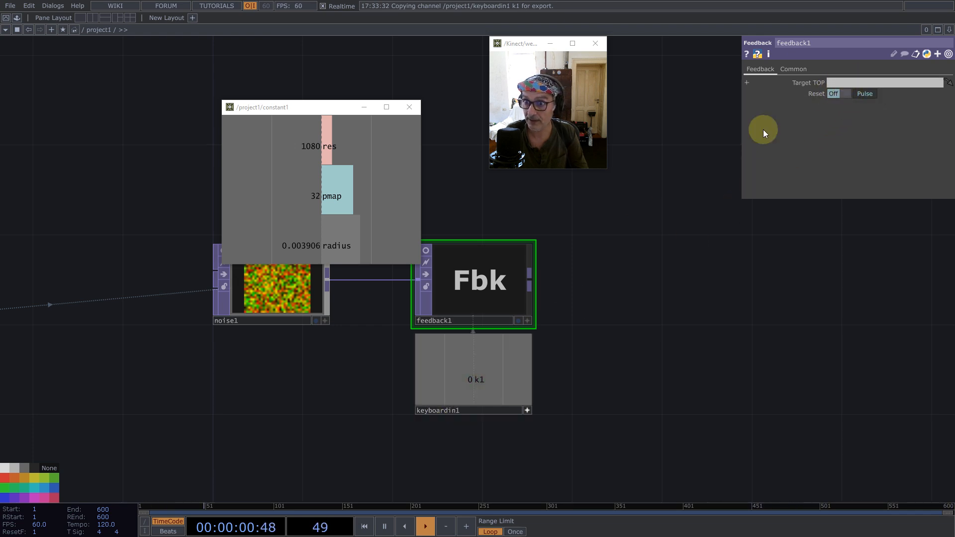
# - Branch an Add TOP from feedback1's output and place it further along the chain
pyautogui.middleClick(529, 278)
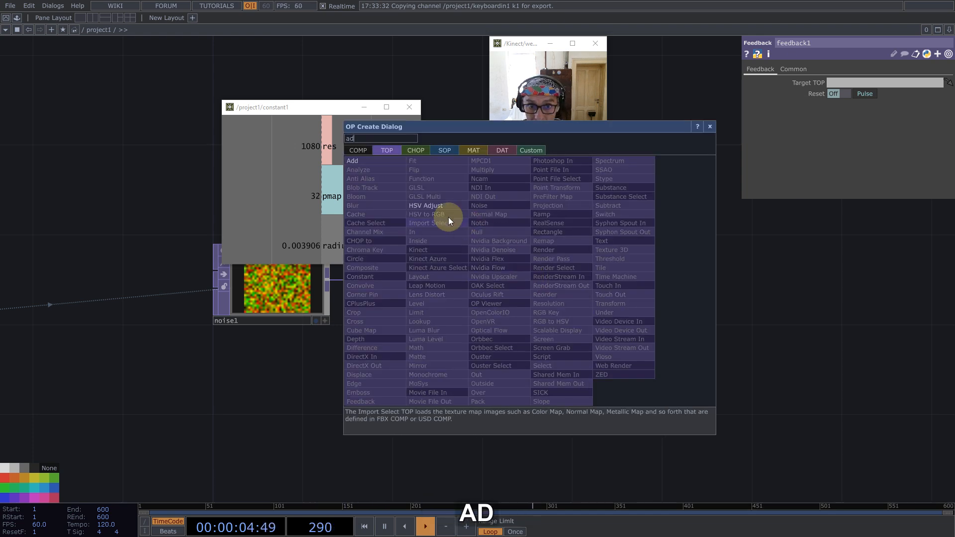
pyautogui.click(359, 161)
pyautogui.click(720, 367)
pyautogui.scroll(-5, 622, 360)
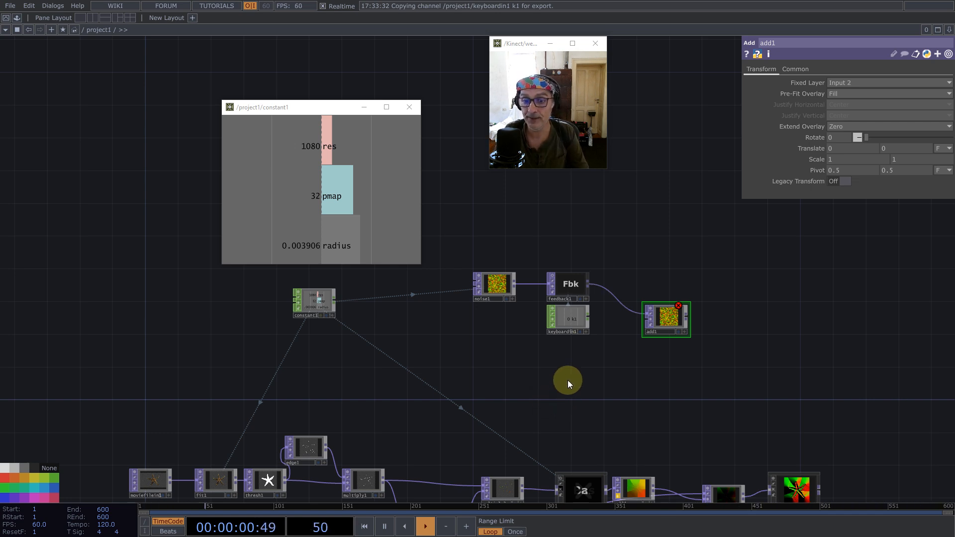
# - Branch a Constant TOP from feedback1's output and place it below the Keyboard In and Add nodes
pyautogui.middleClick(589, 282)
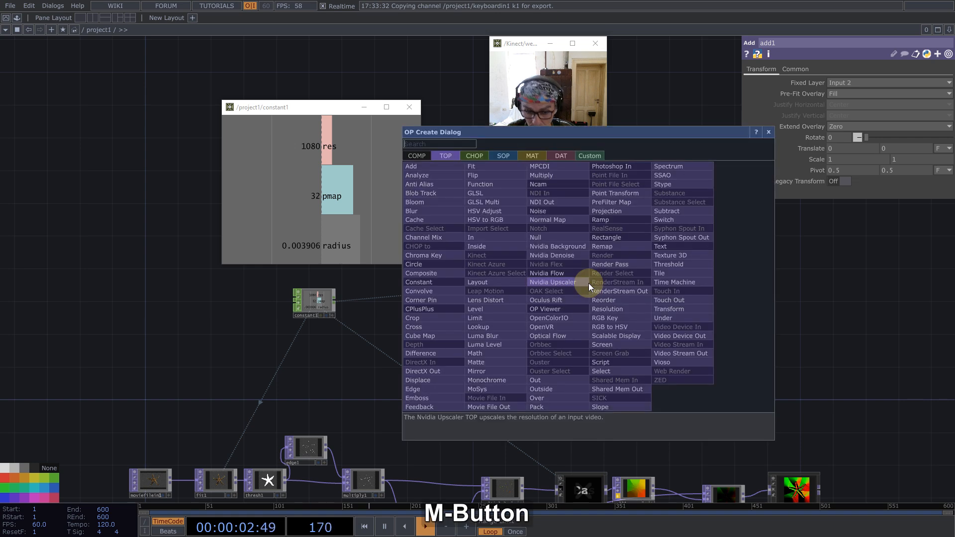
pyautogui.write('con')
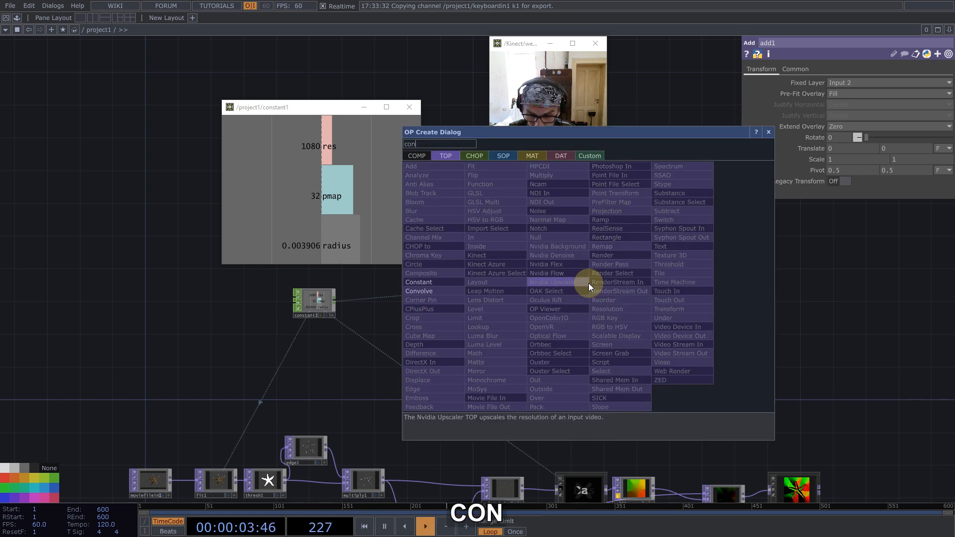
pyautogui.click(432, 282)
pyautogui.click(627, 368)
pyautogui.scroll(5, 631, 348)
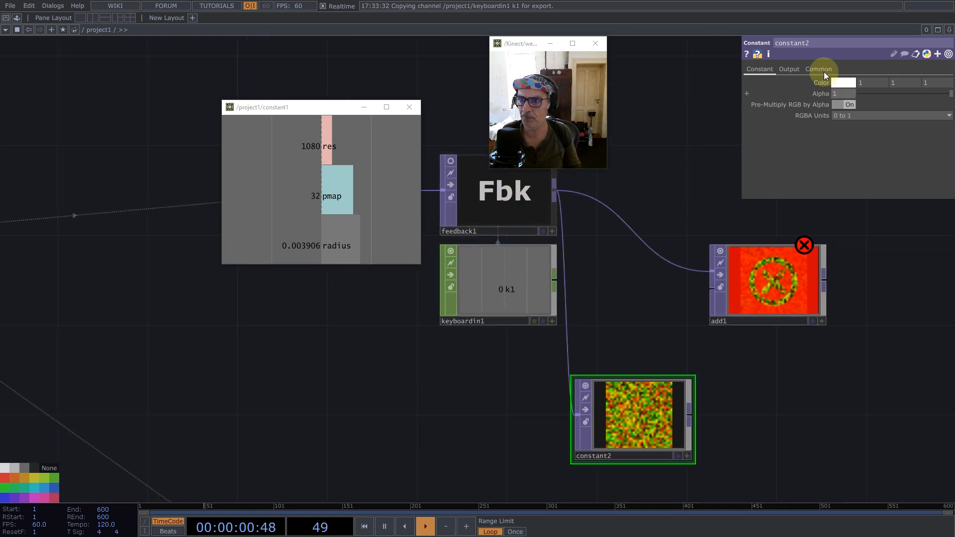
# - Set constant2's Combine with Input to Set Resolution Only and its colour to black (0, 0, 0)
pyautogui.click(788, 69)
pyautogui.click(863, 82)
pyautogui.click(855, 93)
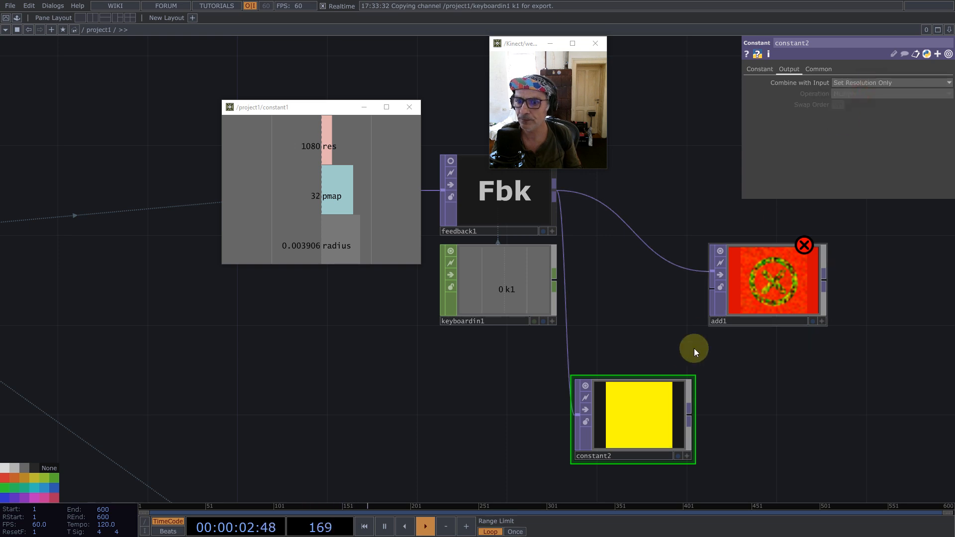
pyautogui.click(760, 69)
pyautogui.moveTo(816, 83); pyautogui.dragTo(549, 59, button='middle')
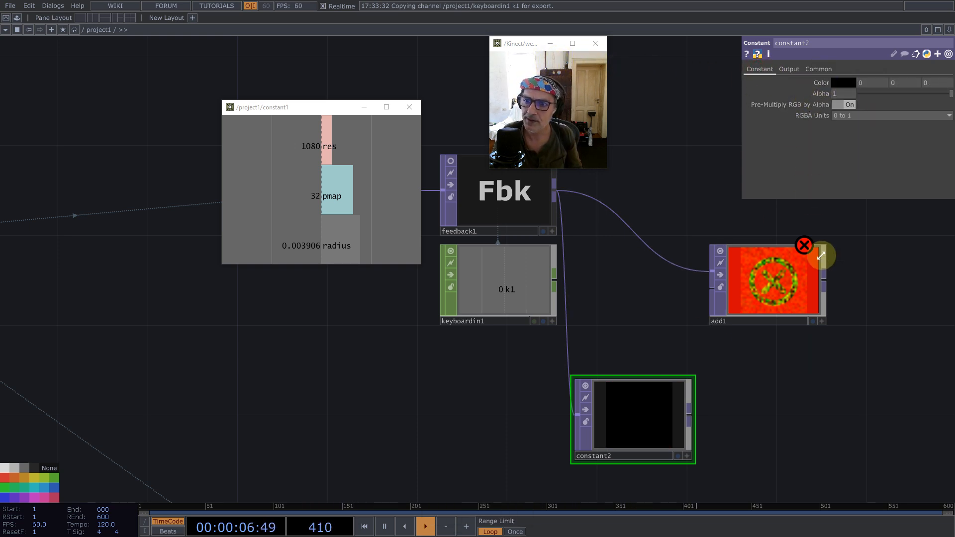
# - Connect constant2 to add1's second input and assign add1 as feedback1's Target TOP
pyautogui.moveTo(689, 409); pyautogui.dragTo(691, 300)
pyautogui.moveTo(803, 283); pyautogui.dragTo(915, 284)
pyautogui.scroll(-3, 554, 341)
pyautogui.click(537, 262)
pyautogui.moveTo(743, 309); pyautogui.dragTo(731, 265)
pyautogui.moveTo(592, 386); pyautogui.dragTo(615, 351)
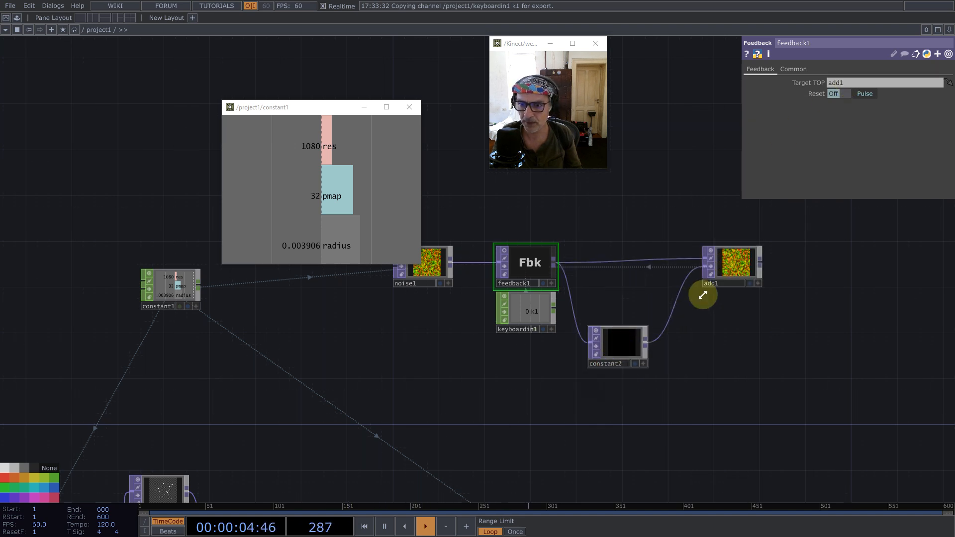
# - Align add1 with the chain, then select the noise and feedback-loop nodes and move them farther up and away from constant1
pyautogui.moveTo(735, 268); pyautogui.dragTo(735, 279)
pyautogui.moveTo(523, 240); pyautogui.dragTo(554, 308)
pyautogui.moveTo(455, 272); pyautogui.dragTo(825, 438, button='right')
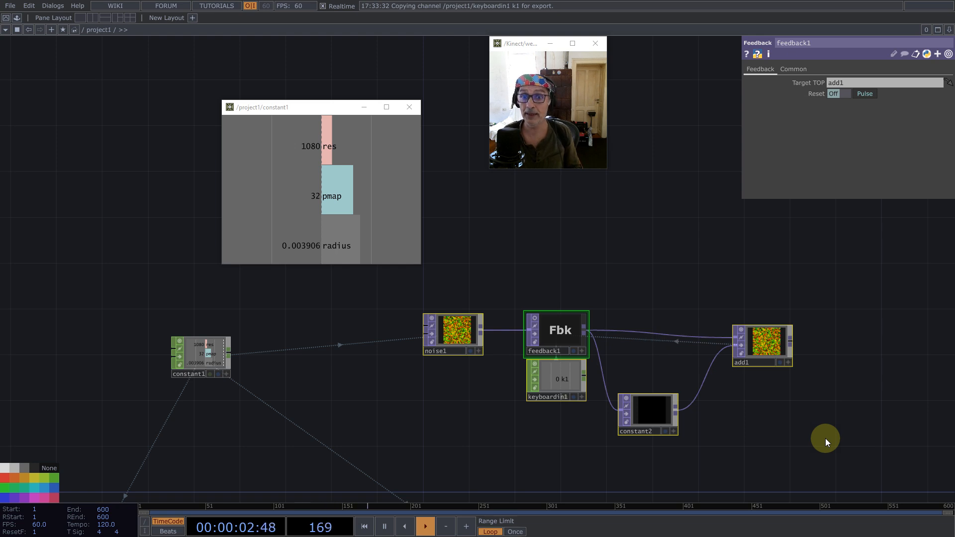
pyautogui.click(719, 431)
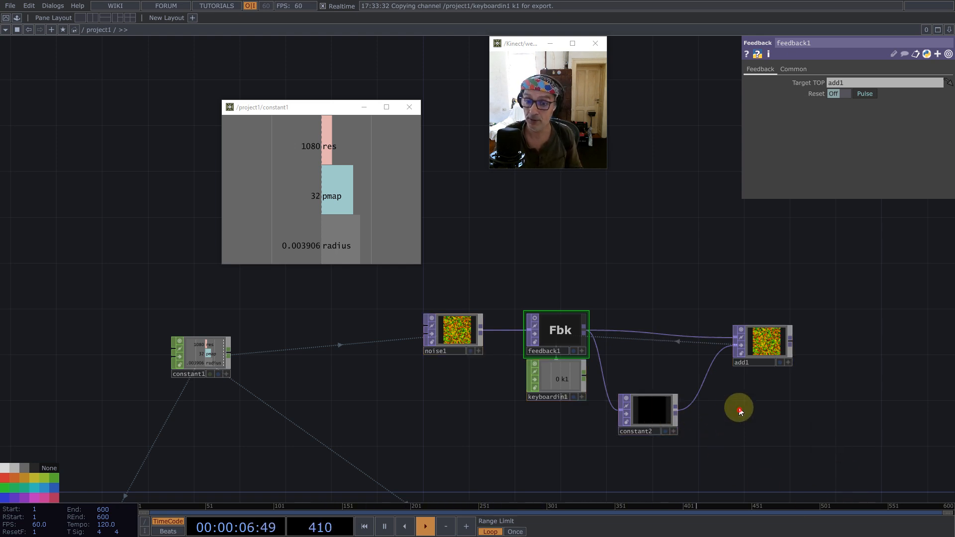
pyautogui.moveTo(739, 409); pyautogui.dragTo(518, 260)
pyautogui.scroll(-3, 527, 266)
pyautogui.scroll(-4, 610, 298)
pyautogui.moveTo(607, 299); pyautogui.dragTo(464, 227, button='right')
pyautogui.moveTo(585, 251); pyautogui.dragTo(599, 239)
pyautogui.moveTo(633, 267); pyautogui.dragTo(517, 338)
pyautogui.scroll(4, 494, 315)
# - Add a Null TOP after add1, well beyond the feedback loop
pyautogui.middleClick(482, 323)
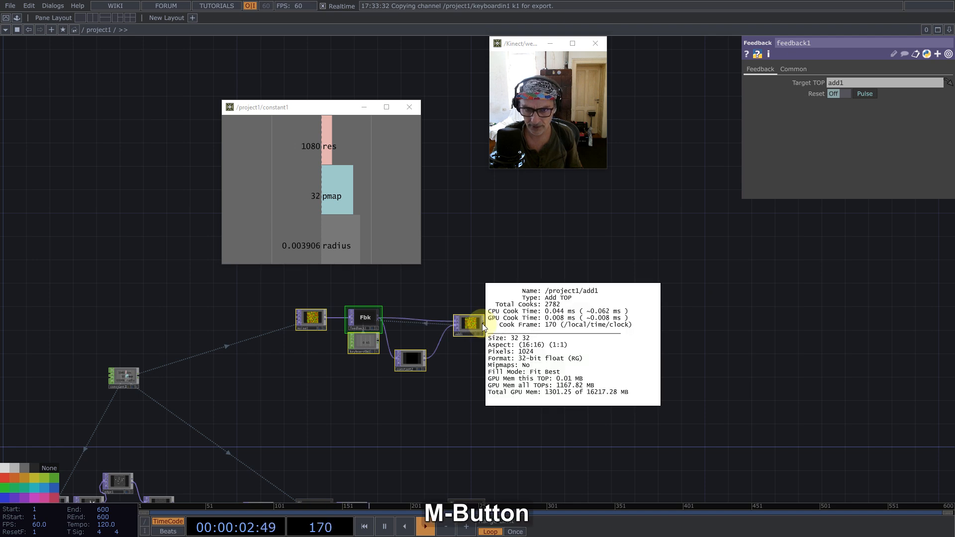
pyautogui.middleClick(484, 323)
pyautogui.click(456, 278)
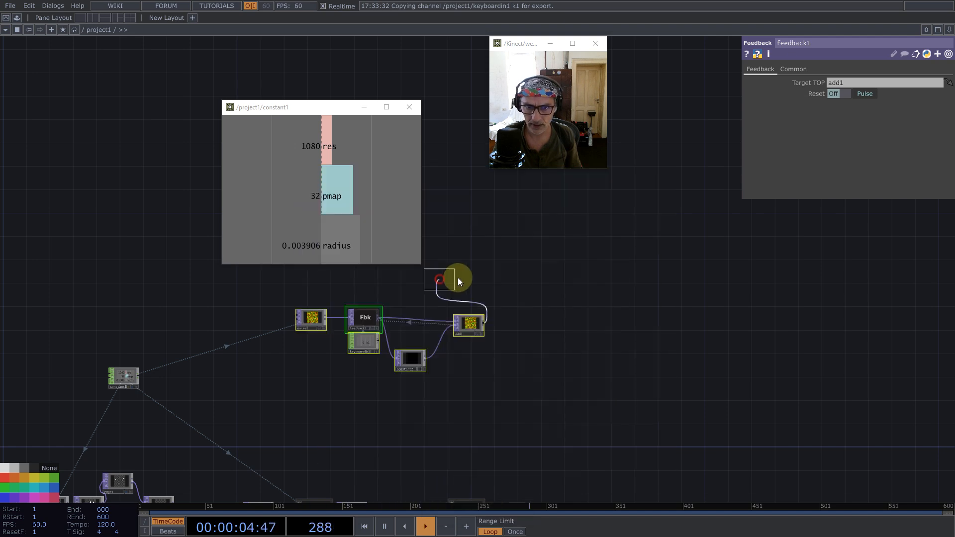
pyautogui.click(646, 296)
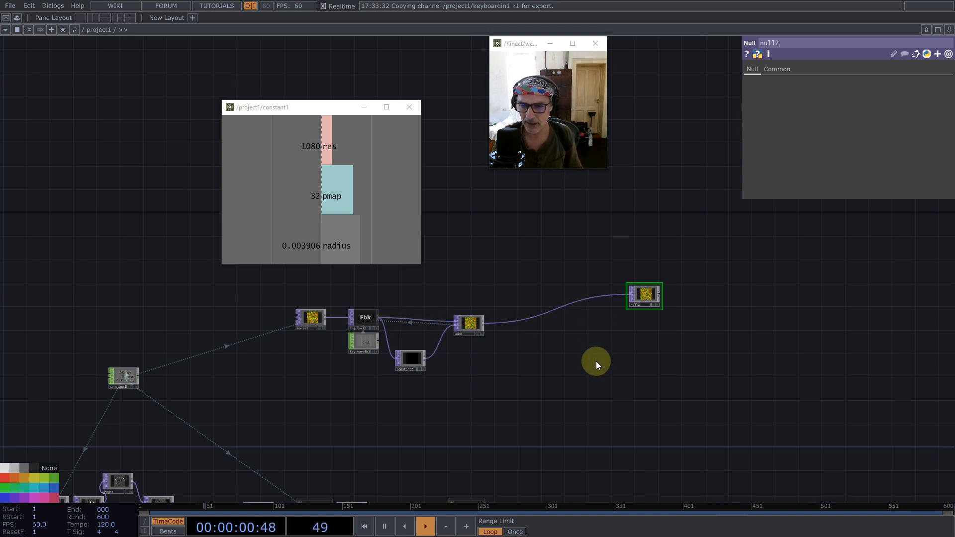
# - Create a Circle SOP in the empty area below the feedback loop
pyautogui.doubleClick(604, 389)
pyautogui.click(520, 258)
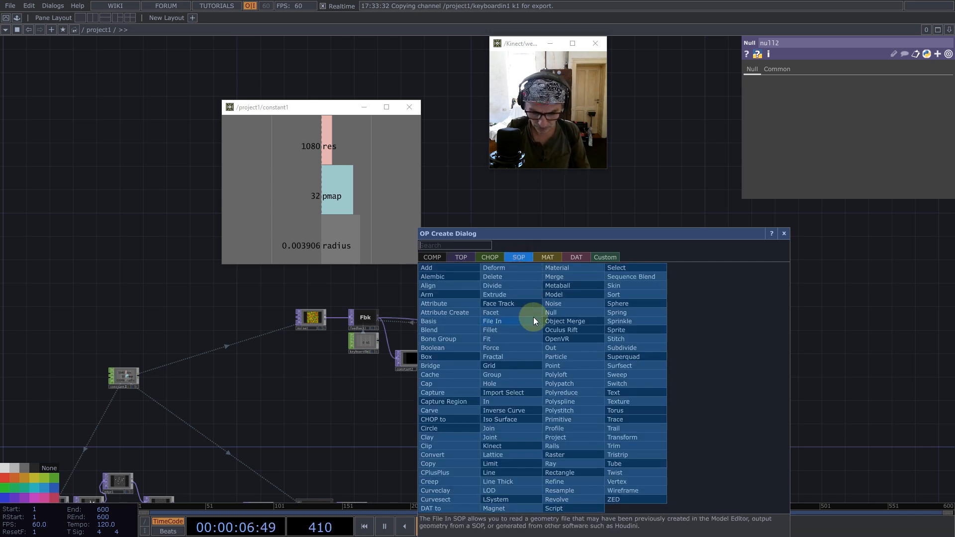
pyautogui.write('c')
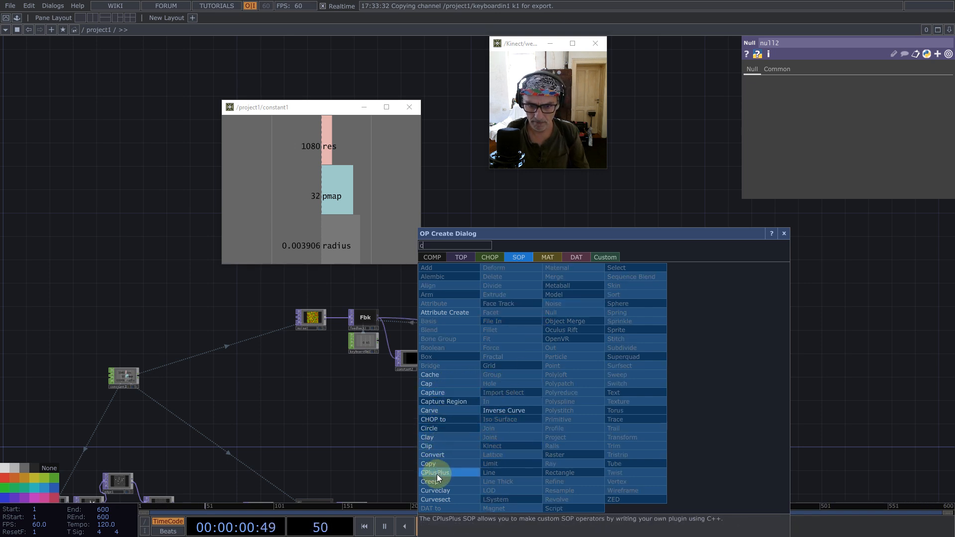
pyautogui.click(440, 427)
pyautogui.click(540, 418)
# - Export constant1's radius channel to circle1's Radius and set the circle's Divisions to 32
pyautogui.moveTo(330, 244); pyautogui.dragTo(808, 114)
pyautogui.moveTo(834, 192); pyautogui.dragTo(771, 196)
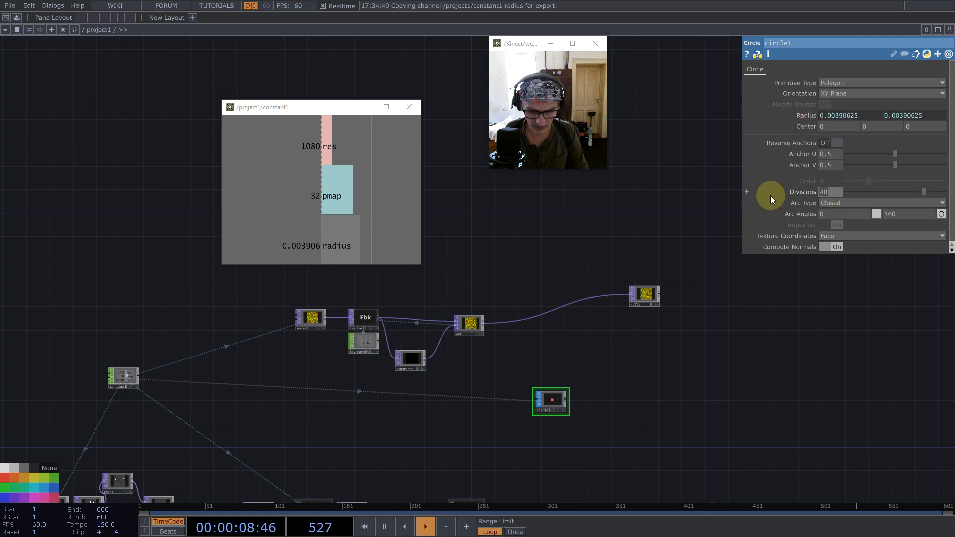
pyautogui.write('32')
pyautogui.press('Return')
# - Add a Geometry COMP connected to circle1's output
pyautogui.scroll(5, 572, 398)
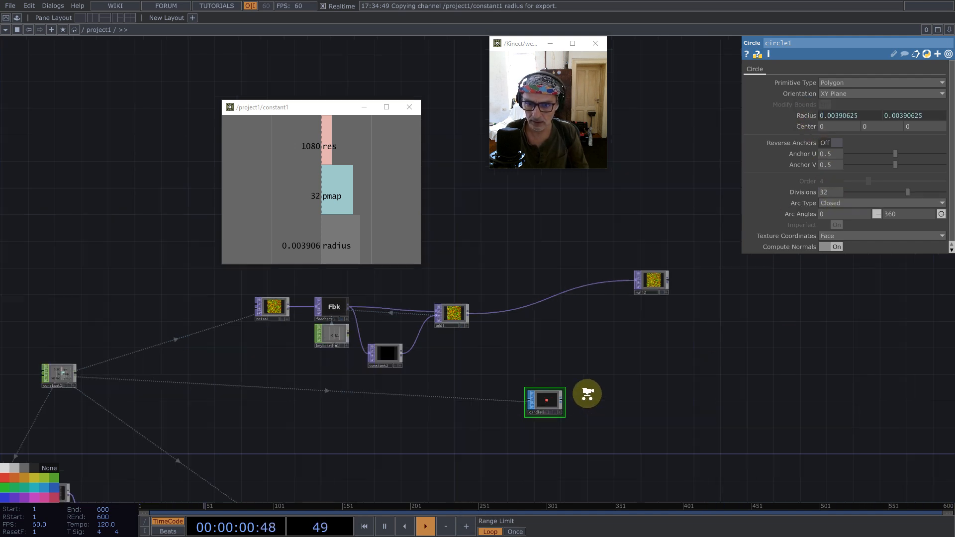
pyautogui.rightClick(519, 408)
pyautogui.write('ge')
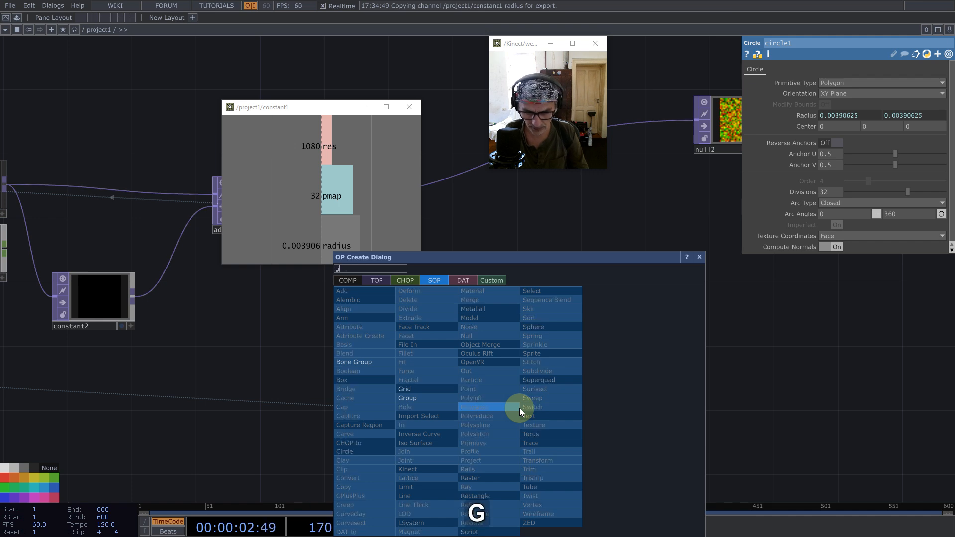
pyautogui.click(349, 279)
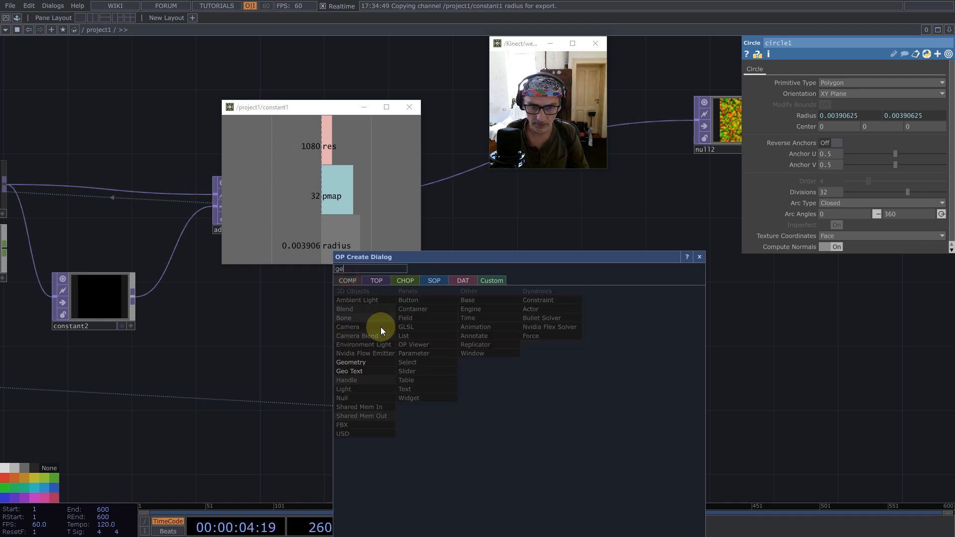
pyautogui.click(350, 362)
pyautogui.click(631, 397)
pyautogui.moveTo(592, 298); pyautogui.dragTo(476, 333)
# - Rename null2 to position, colour it magenta, and move it closer above geo1
pyautogui.scroll(-3, 538, 351)
pyautogui.click(598, 218)
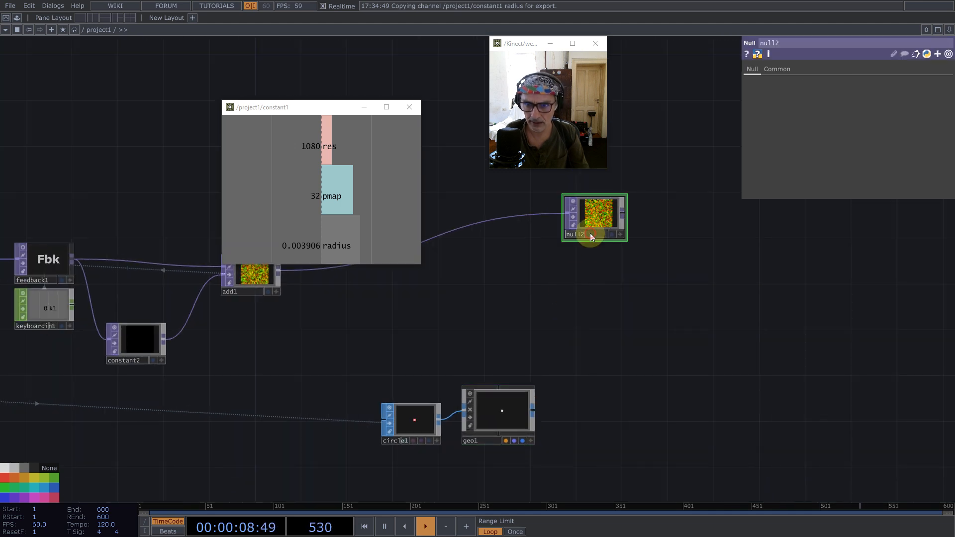
pyautogui.write('position')
pyautogui.press('Return')
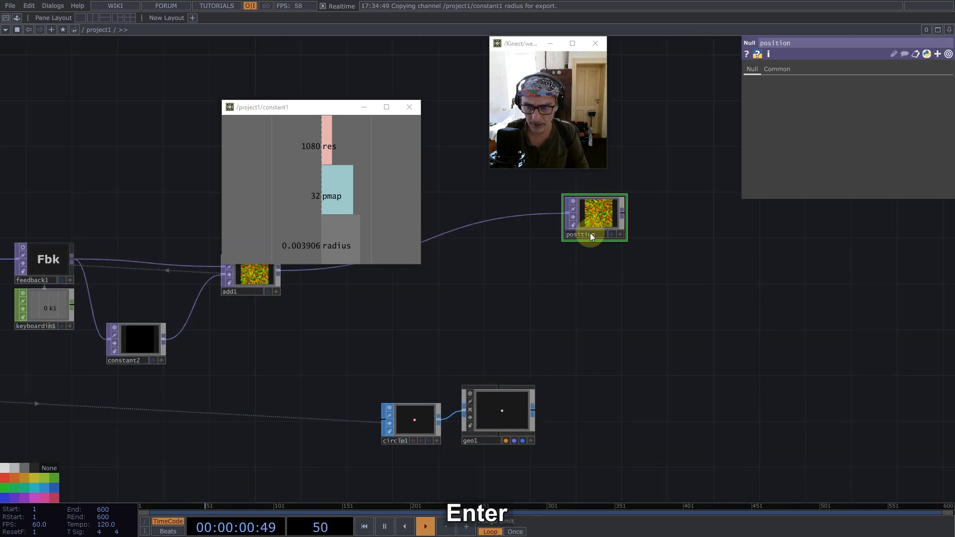
pyautogui.click(40, 494)
pyautogui.moveTo(597, 217); pyautogui.dragTo(521, 239)
# - Turn on instancing for geo1 with position as the Translate OP, using r for Translate X and g for Translate Y
pyautogui.click(515, 407)
pyautogui.moveTo(779, 87); pyautogui.dragTo(503, 237)
pyautogui.click(784, 70)
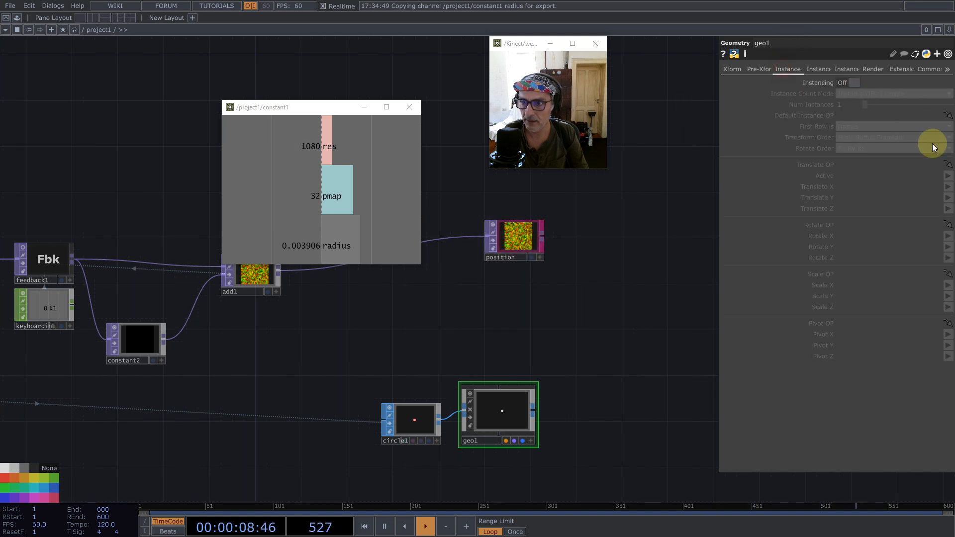
pyautogui.click(853, 82)
pyautogui.moveTo(517, 236); pyautogui.dragTo(843, 165)
pyautogui.click(847, 187)
pyautogui.write('r')
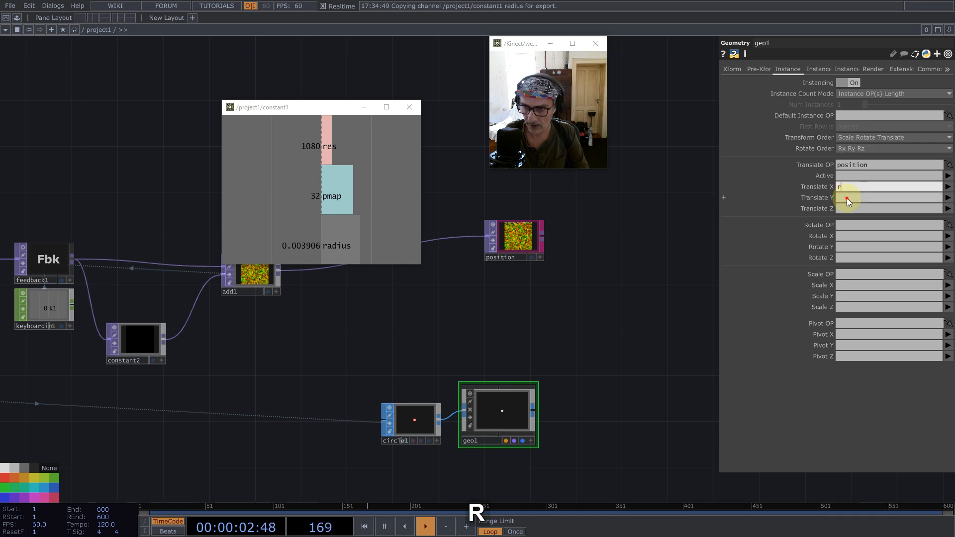
pyautogui.click(846, 198)
pyautogui.write('g')
pyautogui.press('Return')
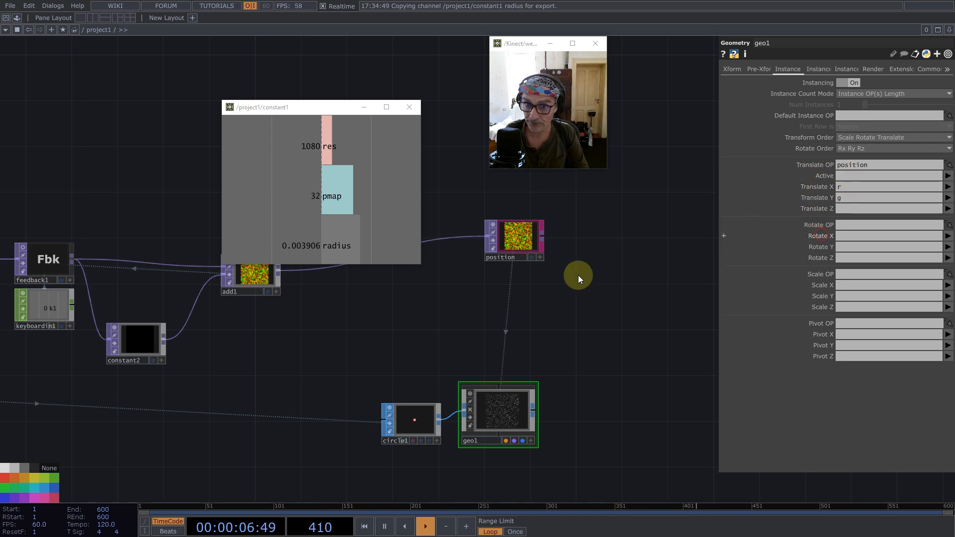
# - Add a Camera COMP beside geo1, just below the position node
pyautogui.press('Tab')
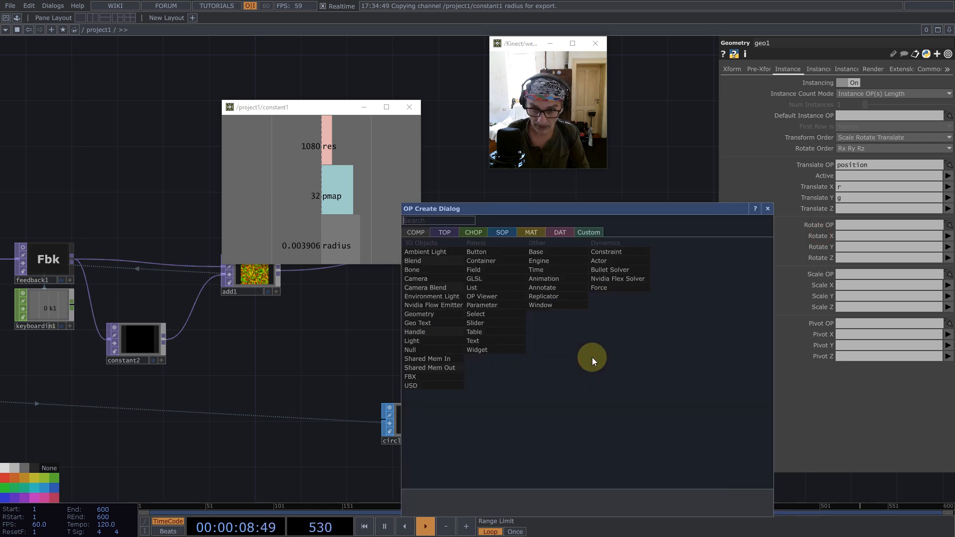
pyautogui.write('cam')
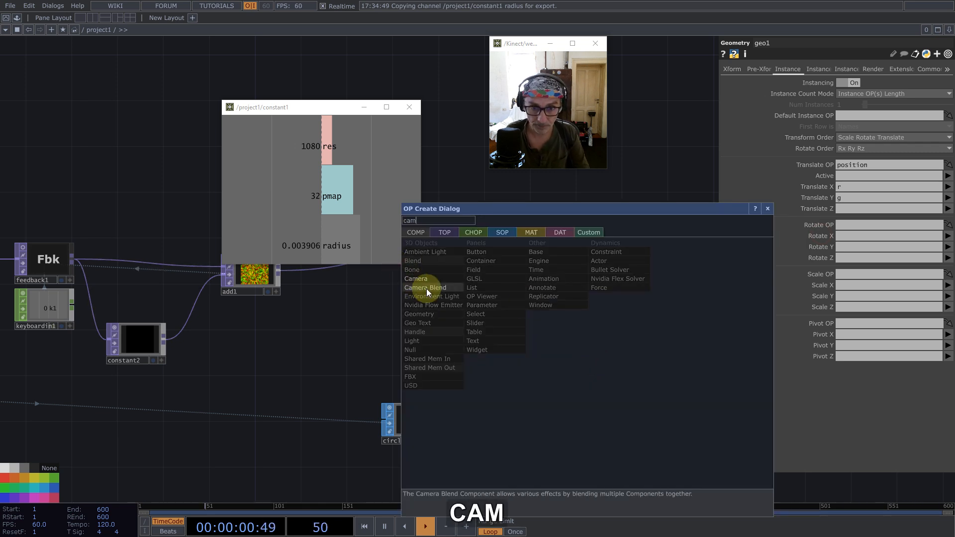
pyautogui.click(420, 279)
pyautogui.click(584, 341)
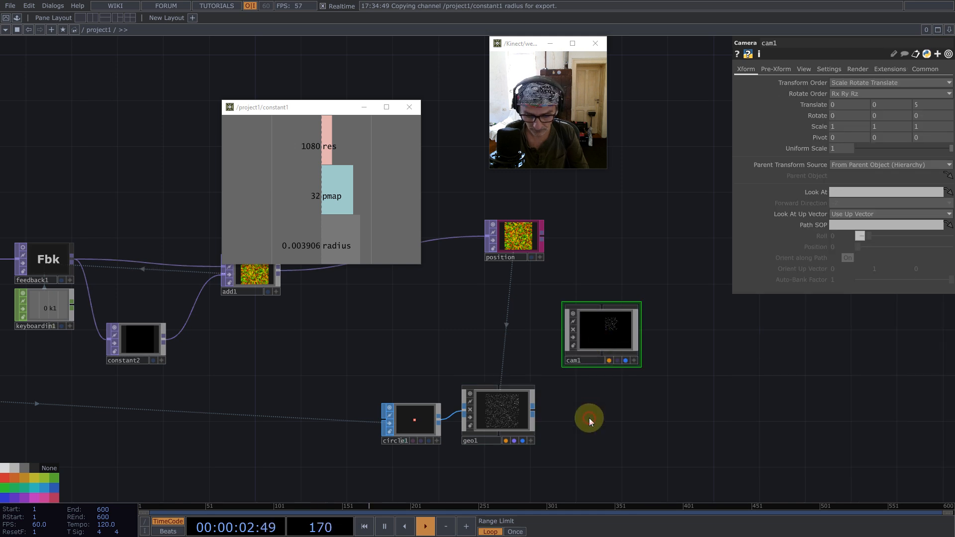
# - Add a Render TOP below cam1, beside geo1
pyautogui.press('Tab')
pyautogui.write('re')
pyautogui.click(471, 291)
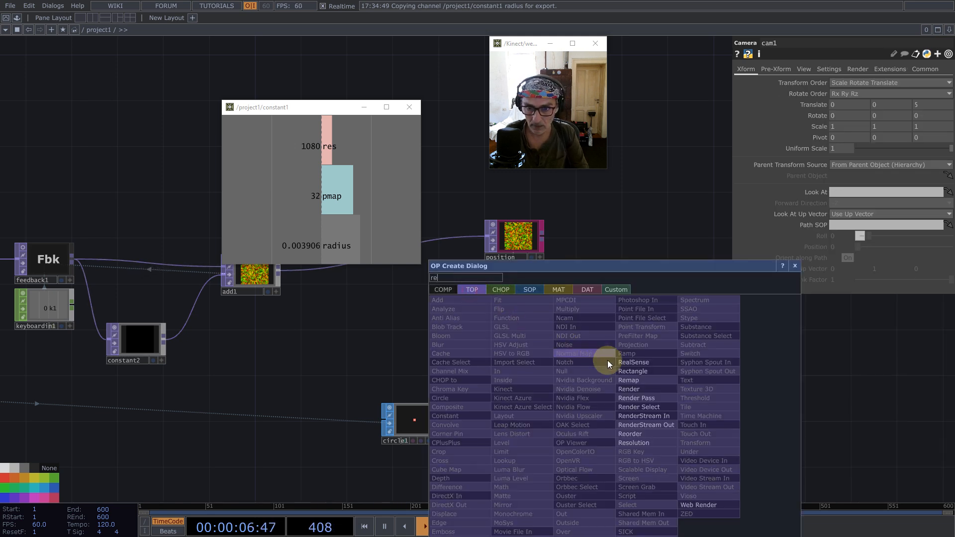
pyautogui.click(630, 390)
pyautogui.click(603, 422)
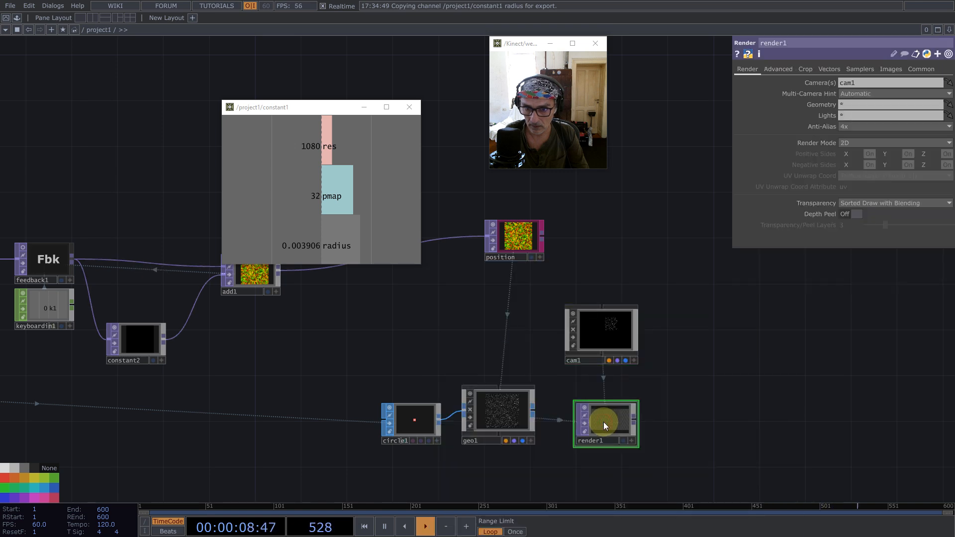
# - Set cam1's projection to Orthographic with an Ortho Width of 1
pyautogui.click(629, 333)
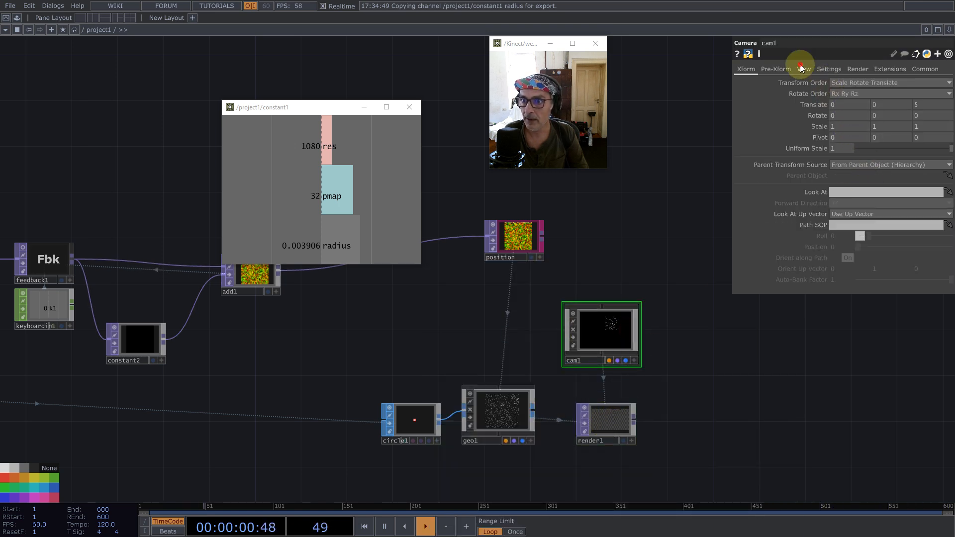
pyautogui.click(801, 68)
pyautogui.click(852, 81)
pyautogui.click(846, 102)
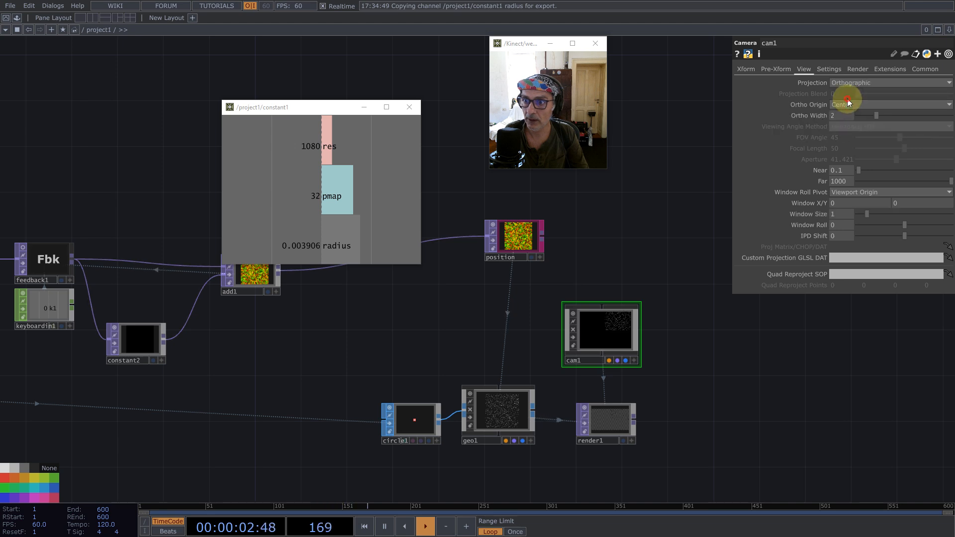
pyautogui.write('1')
pyautogui.click(718, 333)
# - Link render1's width and height resolution to the res channel of constant1 and set its pixel format to 32-bit float (RGBA)
pyautogui.click(634, 413)
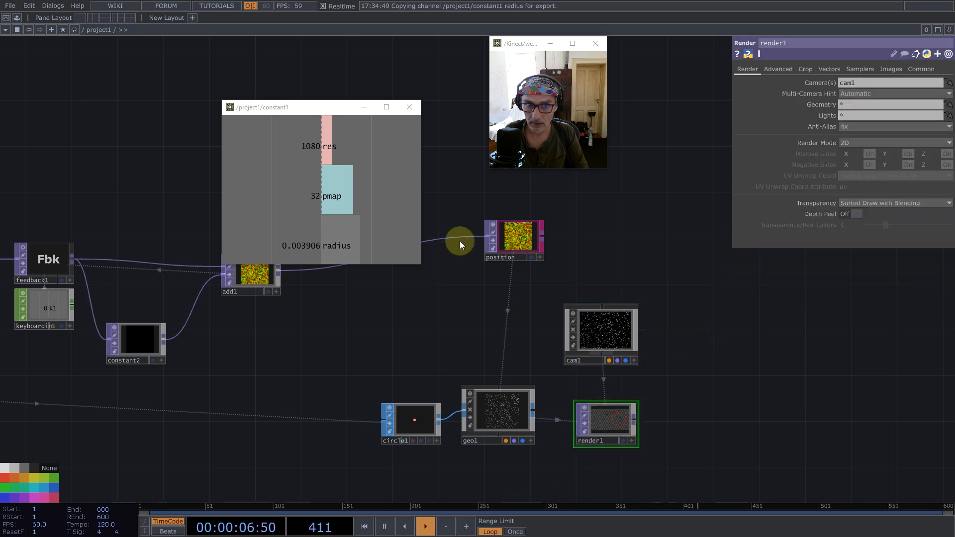
pyautogui.click(353, 165)
pyautogui.moveTo(327, 147); pyautogui.dragTo(820, 84)
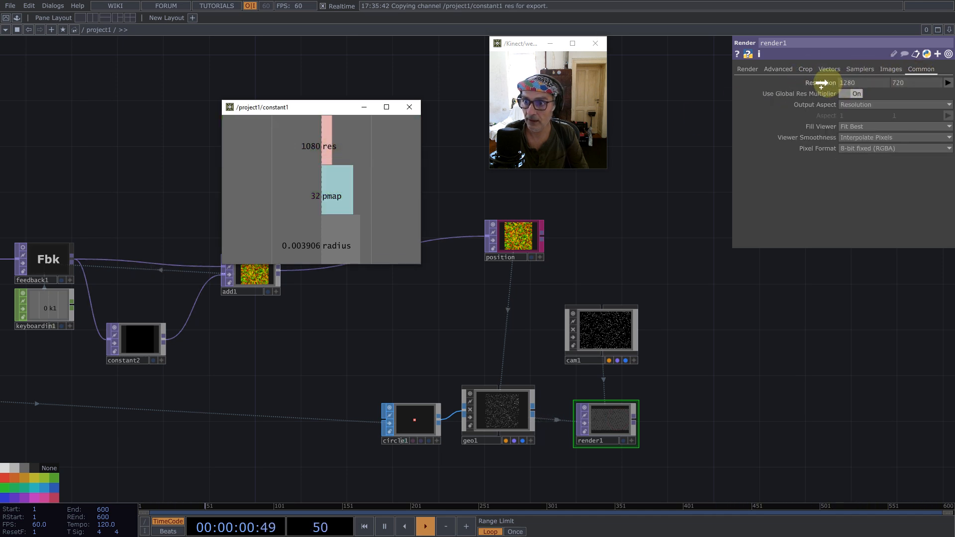
pyautogui.click(828, 80)
pyautogui.click(874, 148)
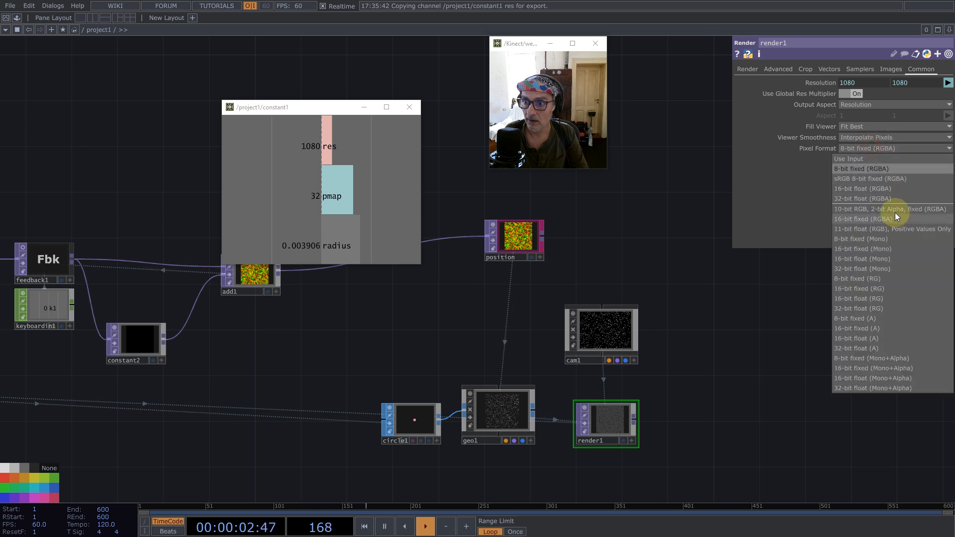
pyautogui.click(888, 198)
# - Turn off render1's anti-aliasing by setting it to 1x (Off)
pyautogui.click(748, 70)
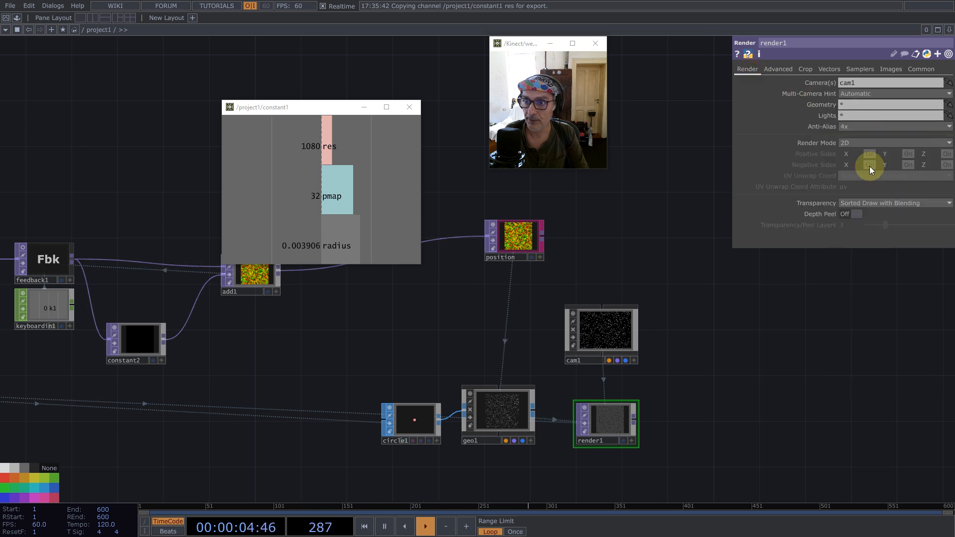
pyautogui.click(855, 126)
pyautogui.click(851, 137)
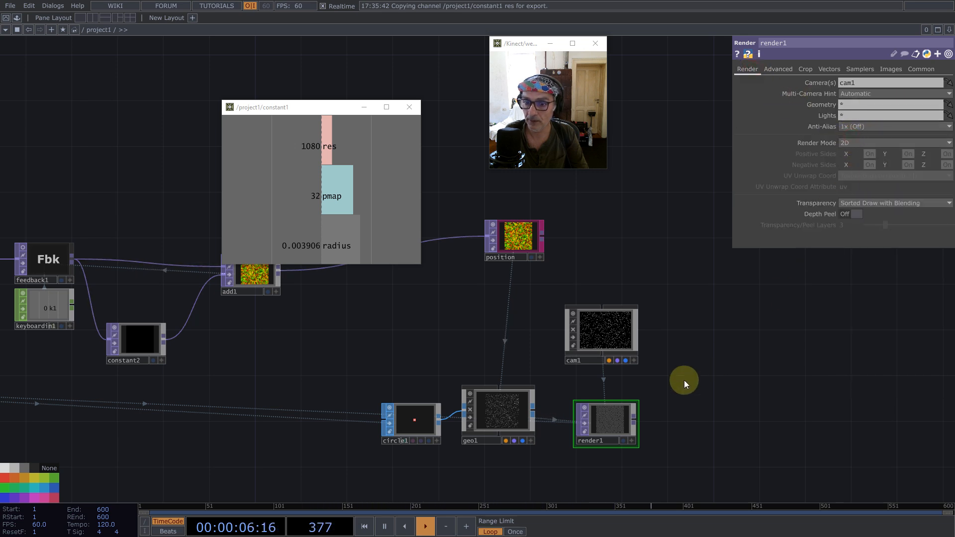
# - Connect a Null TOP to render1's output, place it well apart from render1, and rename it Final
pyautogui.rightClick(637, 420)
pyautogui.write('nul')
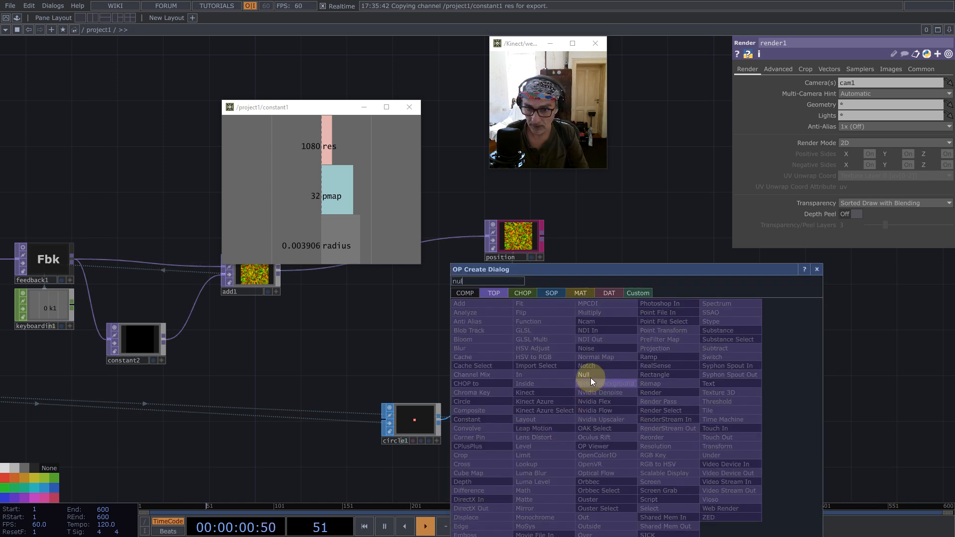
pyautogui.click(590, 377)
pyautogui.click(837, 401)
pyautogui.moveTo(805, 361); pyautogui.dragTo(472, 326)
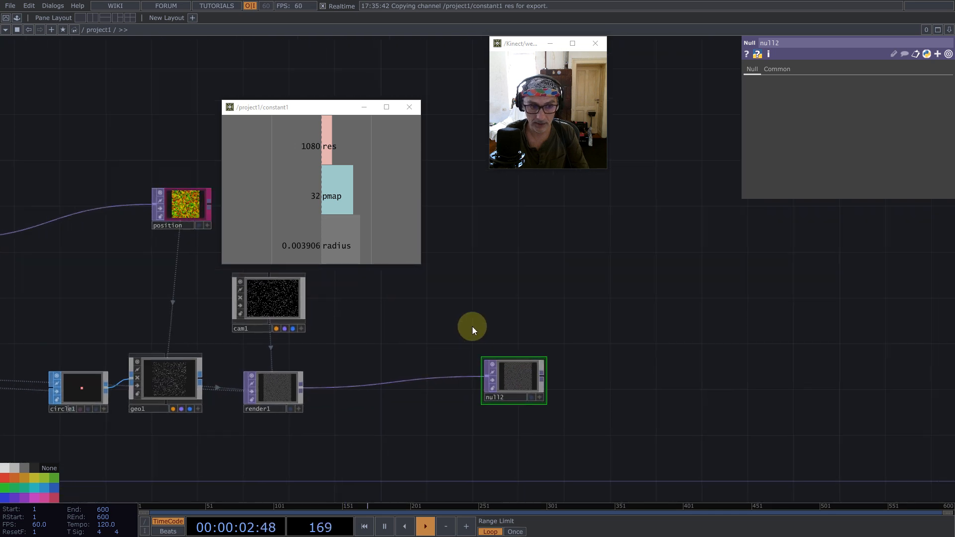
pyautogui.moveTo(516, 376); pyautogui.dragTo(590, 383)
pyautogui.click(587, 395)
pyautogui.write('Final')
pyautogui.press('Return')
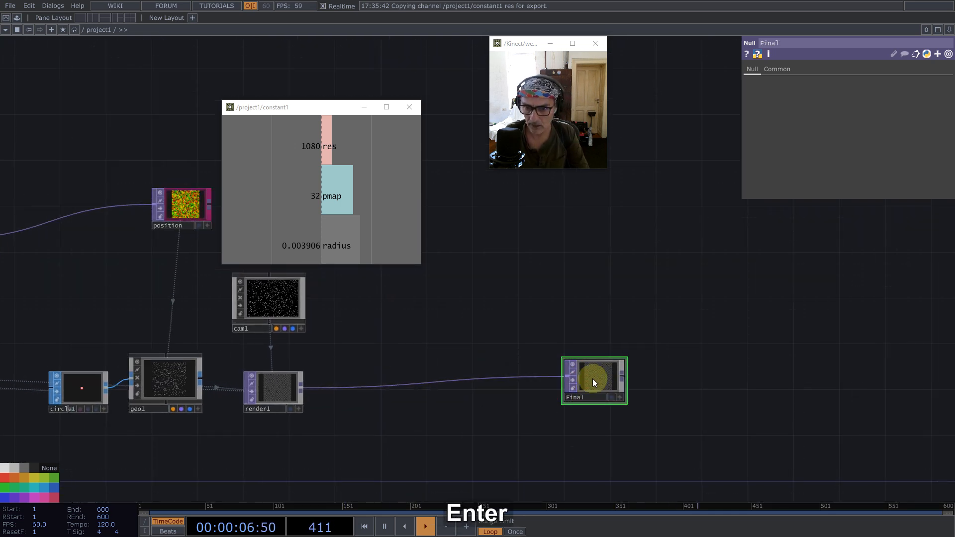
# - Turn on Final's background display, split the network pane side by side, and make the second pane a TOP viewer
pyautogui.click(611, 398)
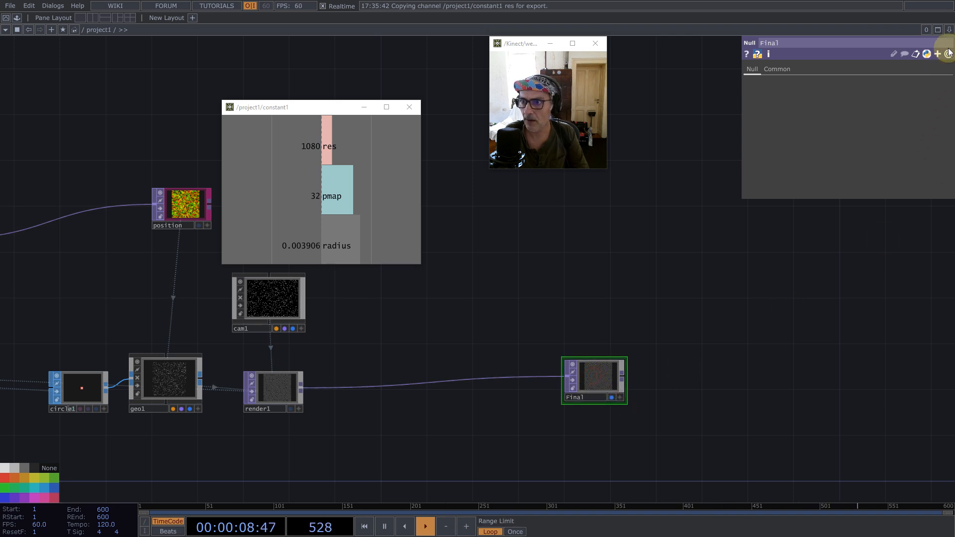
pyautogui.click(949, 31)
pyautogui.click(893, 49)
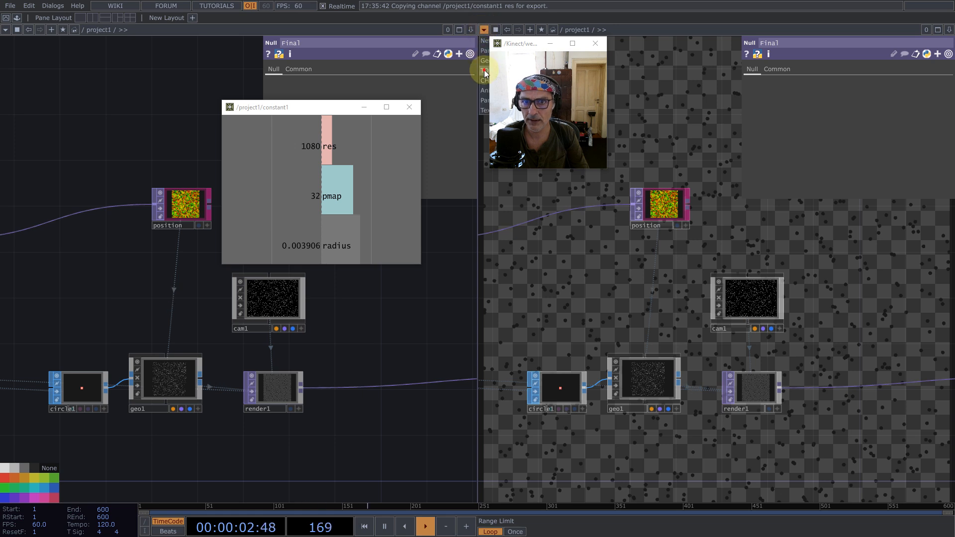
pyautogui.click(485, 74)
pyautogui.moveTo(481, 207); pyautogui.dragTo(488, 207)
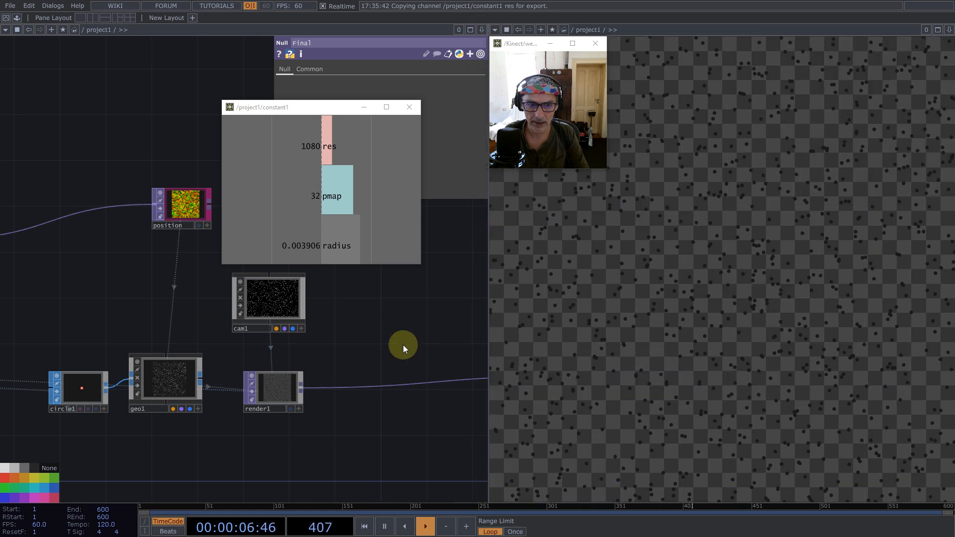
# - Add a Constant MAT below render1
pyautogui.moveTo(401, 343); pyautogui.dragTo(256, 330)
pyautogui.moveTo(164, 350); pyautogui.dragTo(167, 349)
pyautogui.doubleClick(71, 455)
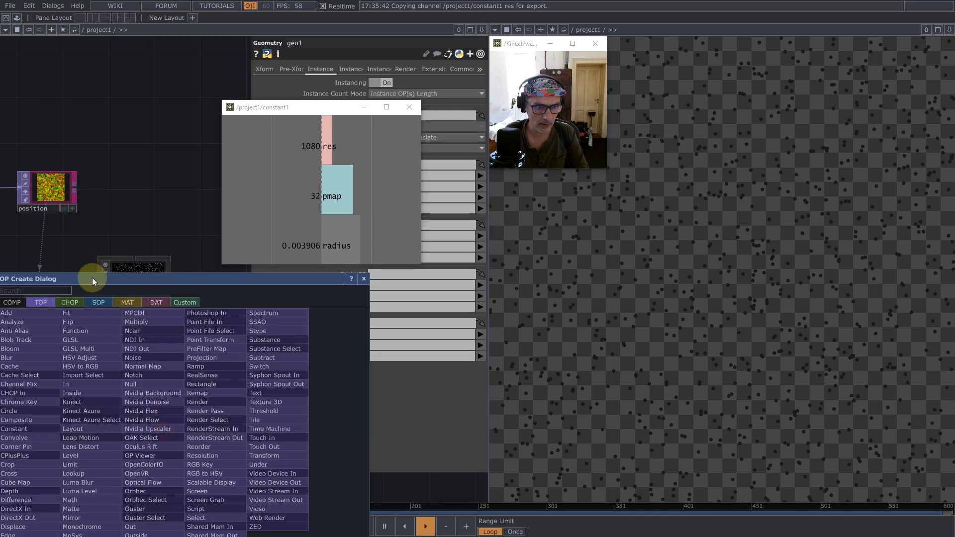
pyautogui.click(128, 302)
pyautogui.click(20, 312)
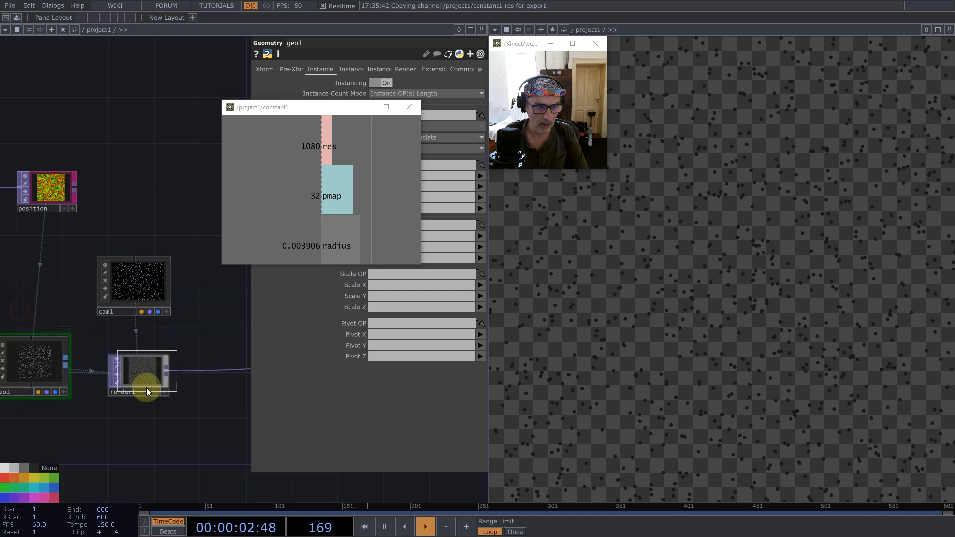
pyautogui.click(142, 434)
# - Assign constant3 as geo1's render material and move it directly below geo1
pyautogui.click(162, 381)
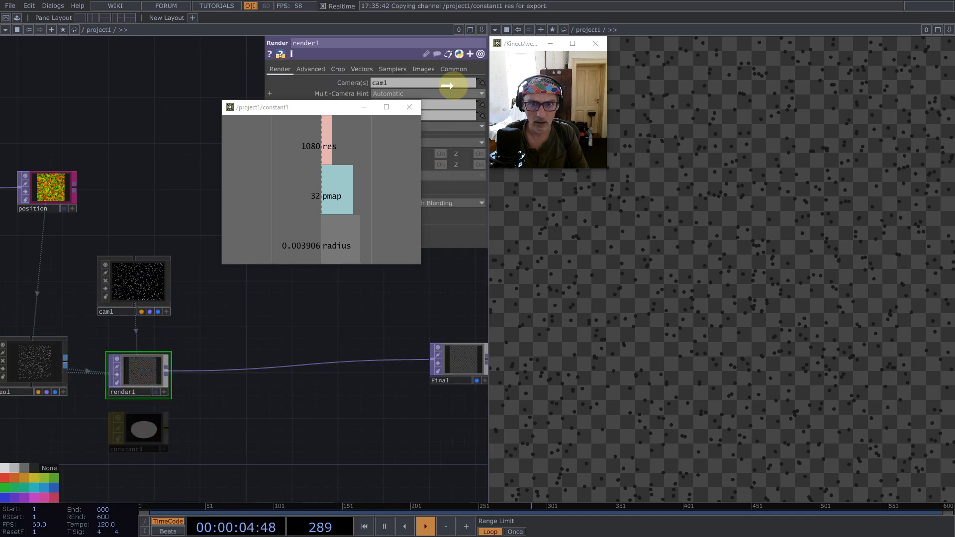
pyautogui.moveTo(138, 429); pyautogui.dragTo(44, 359)
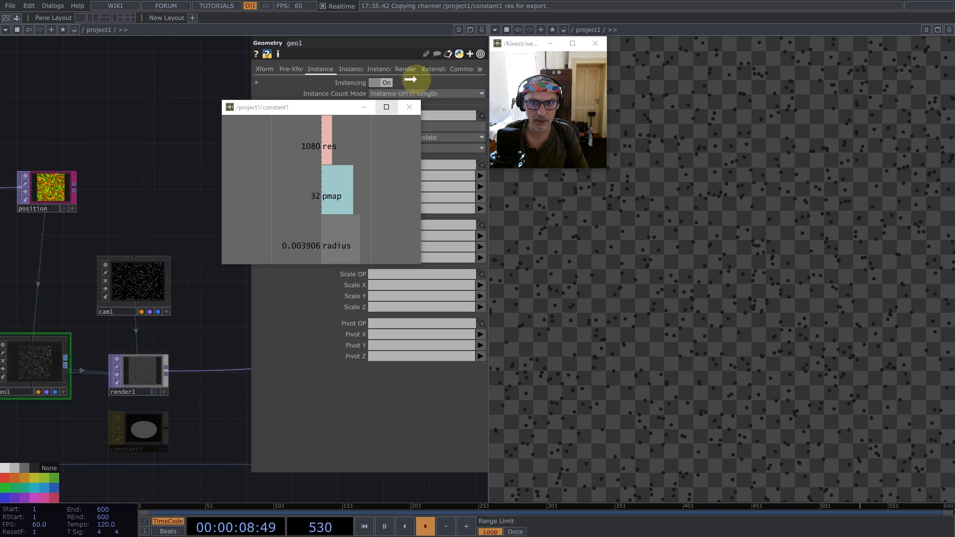
pyautogui.click(405, 69)
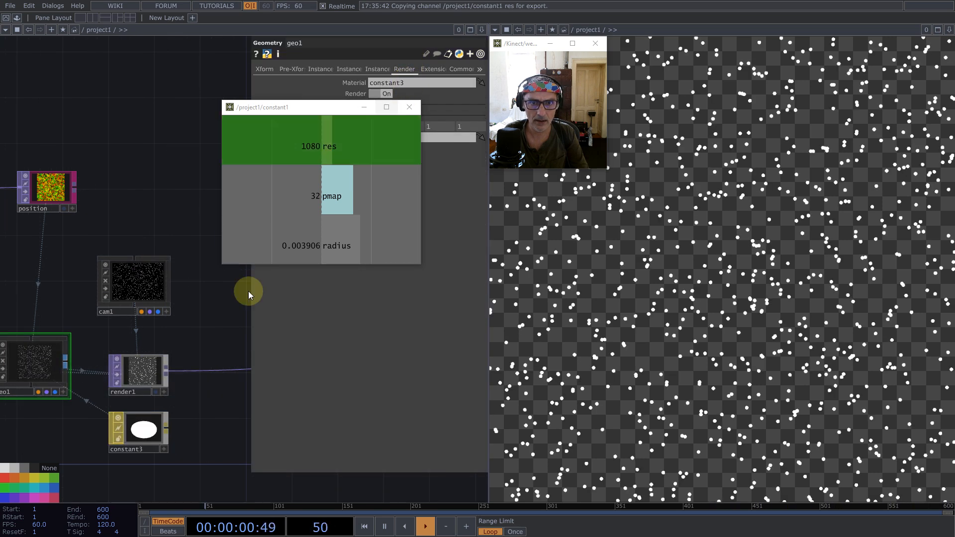
pyautogui.moveTo(141, 429); pyautogui.dragTo(36, 429)
# - Add a Select TOP in the empty space below the render network
pyautogui.scroll(-5, 168, 334)
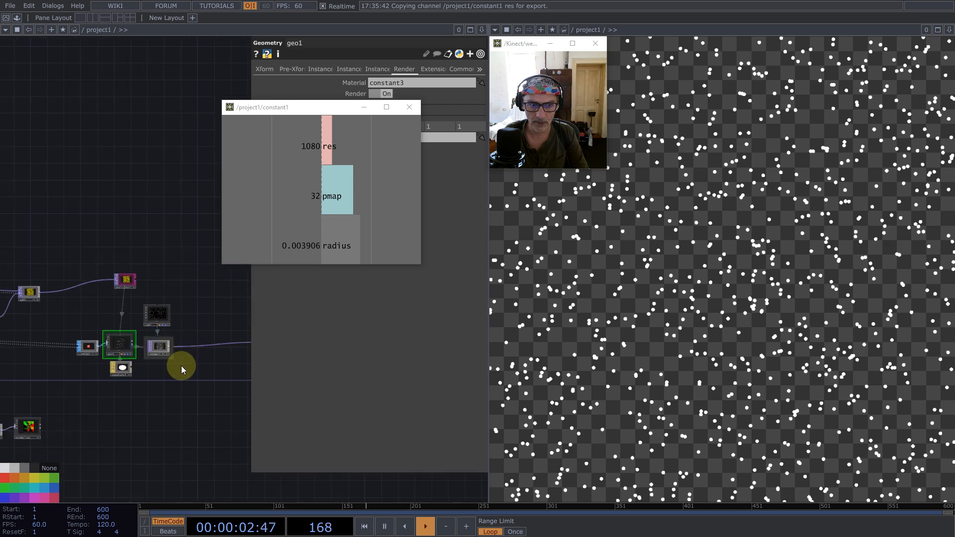
pyautogui.scroll(-3, 179, 363)
pyautogui.scroll(-3, 109, 330)
pyautogui.moveTo(43, 285); pyautogui.dragTo(234, 280)
pyautogui.moveTo(178, 350); pyautogui.dragTo(196, 388)
pyautogui.click(205, 365)
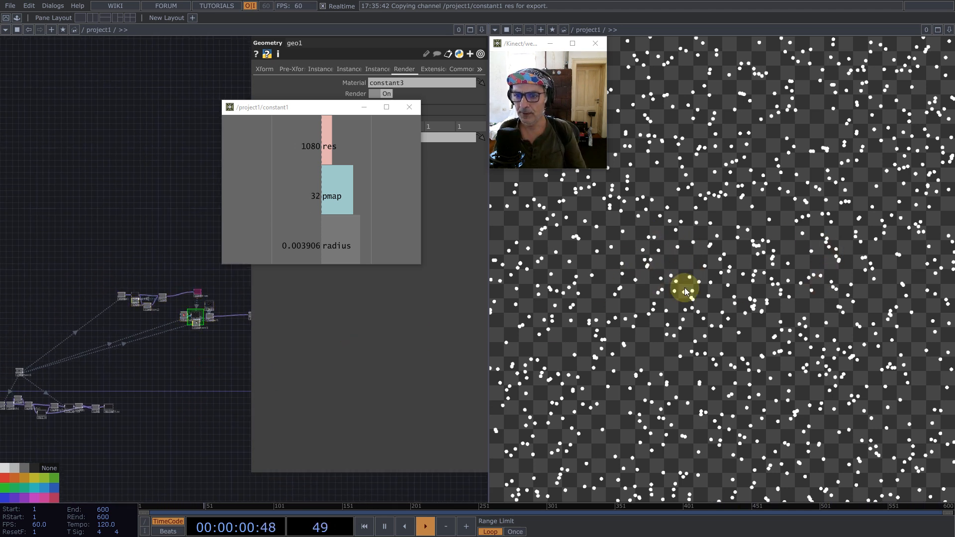
pyautogui.click(192, 383)
pyautogui.press('Tab')
pyautogui.write('se')
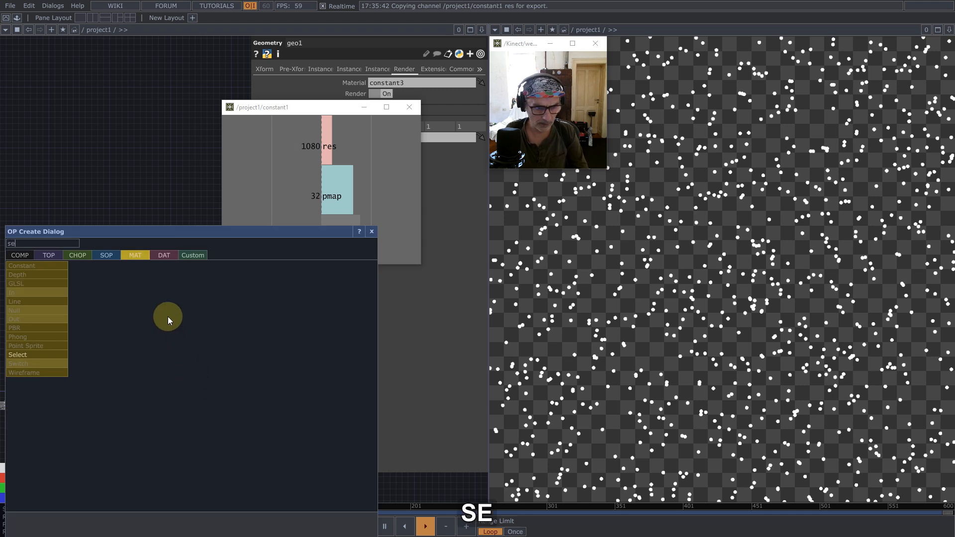
pyautogui.click(49, 254)
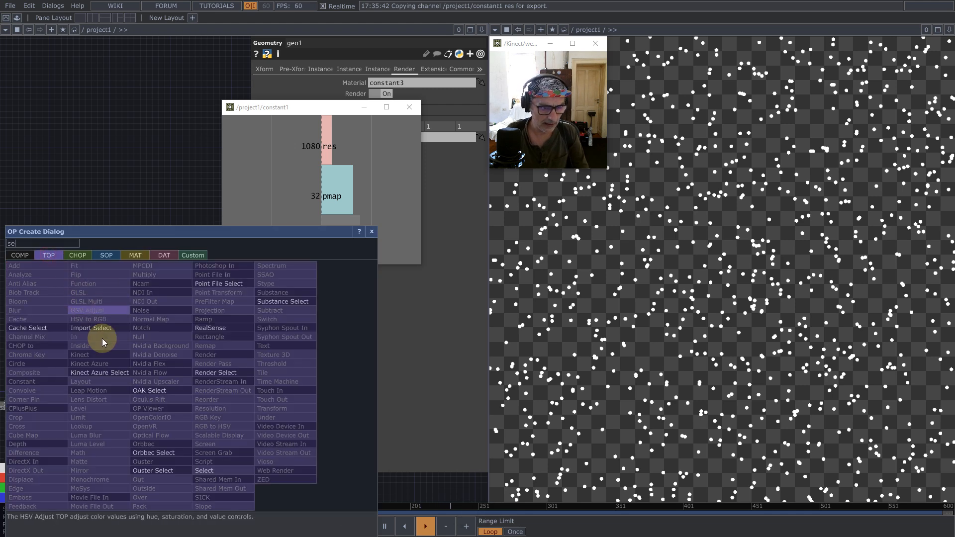
pyautogui.click(203, 469)
pyautogui.click(191, 372)
# - Set fit1 as the source TOP of select1, and return to the render network
pyautogui.scroll(5, 240, 379)
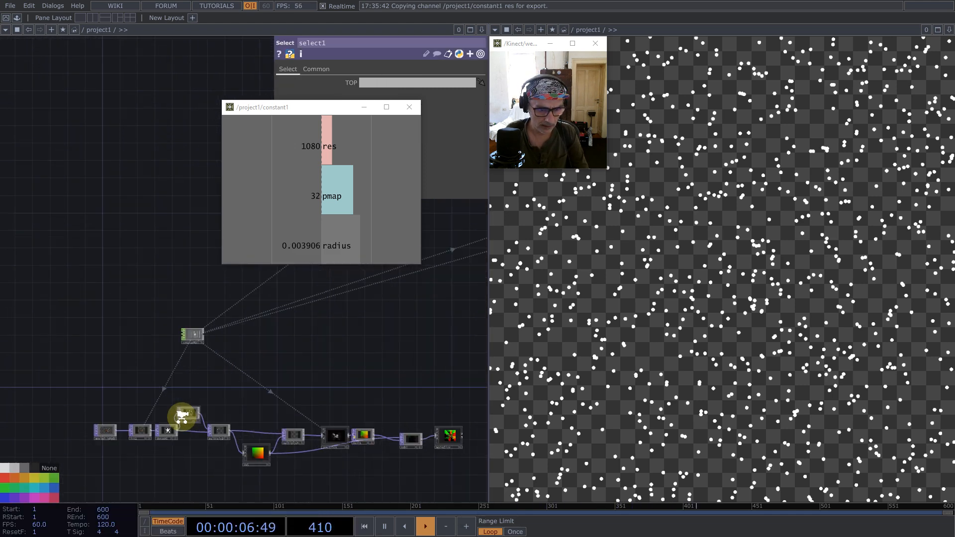
pyautogui.moveTo(92, 454); pyautogui.dragTo(373, 84)
pyautogui.moveTo(396, 315); pyautogui.dragTo(69, 341)
pyautogui.scroll(-5, 91, 383)
pyautogui.moveTo(344, 314); pyautogui.dragTo(286, 292)
pyautogui.scroll(5, 230, 388)
pyautogui.moveTo(383, 298); pyautogui.dragTo(308, 456)
# - Composite select1 over render1 with an Over TOP feeding Final, and position it between render1 and Final
pyautogui.middleClick(238, 440)
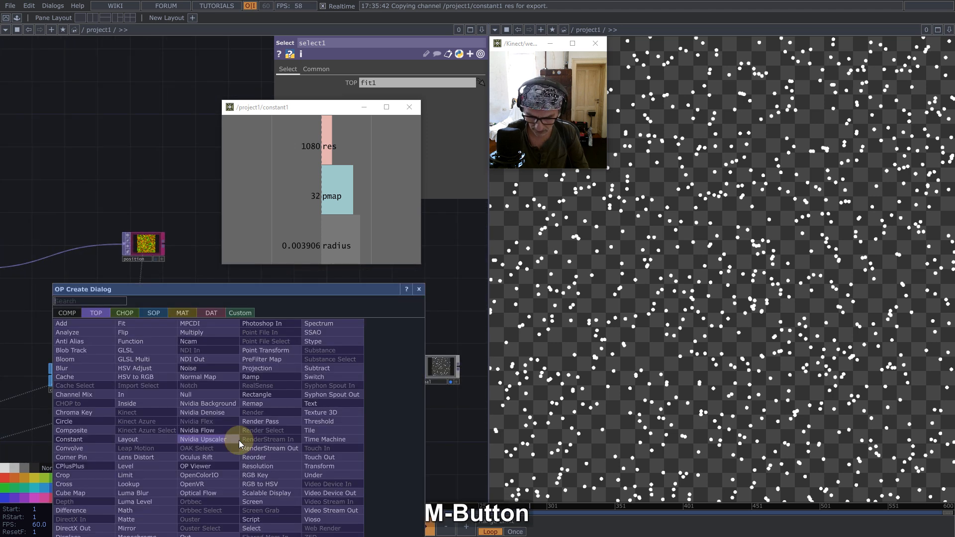
pyautogui.write('o')
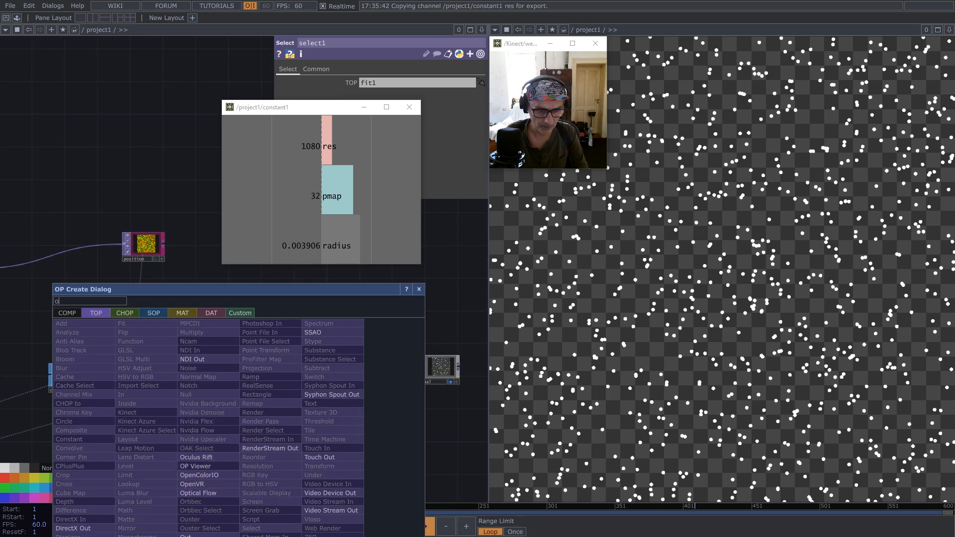
pyautogui.click(197, 536)
pyautogui.click(296, 398)
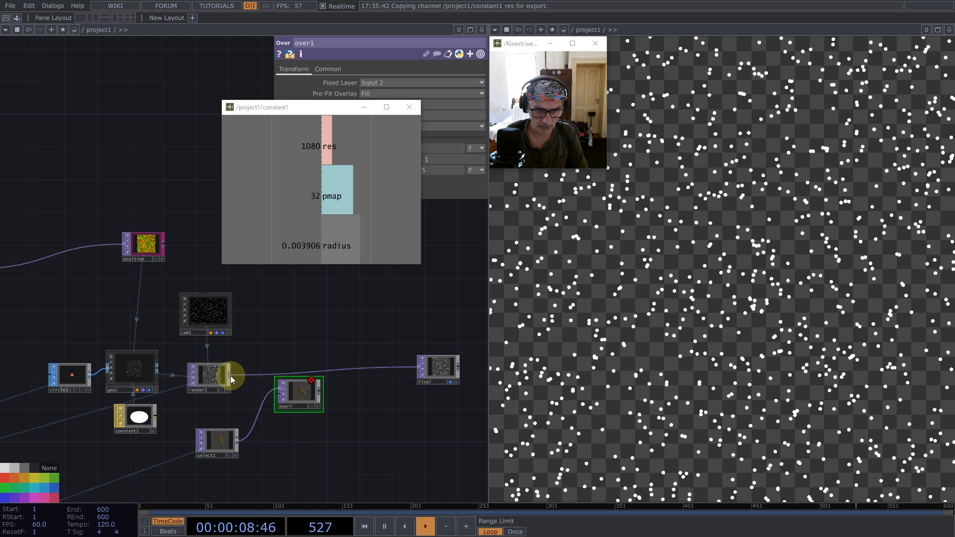
pyautogui.moveTo(317, 394)
pyautogui.mouseDown()
pyautogui.moveTo(420, 369)
pyautogui.moveTo(312, 387)
pyautogui.mouseUp()
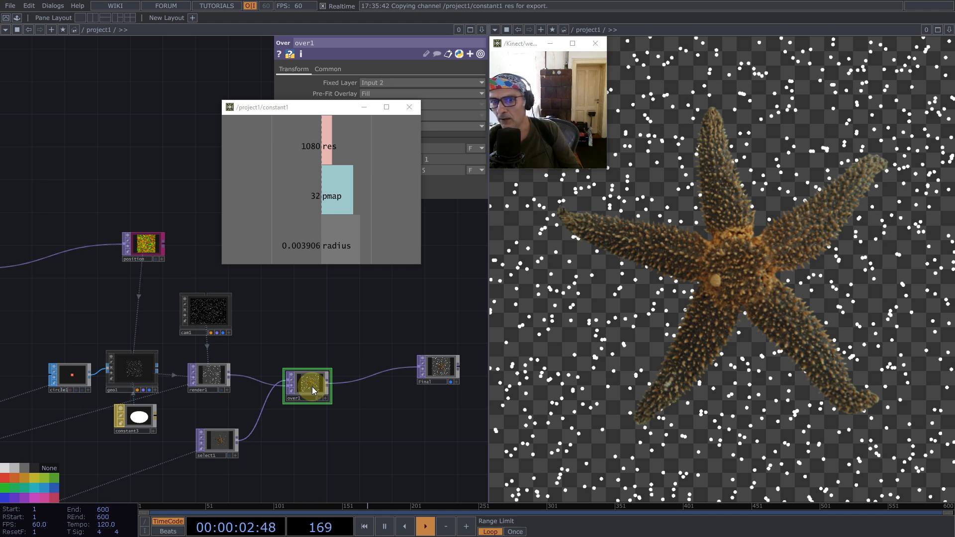
pyautogui.click(343, 335)
pyautogui.rightClick(252, 426)
pyautogui.click(267, 420)
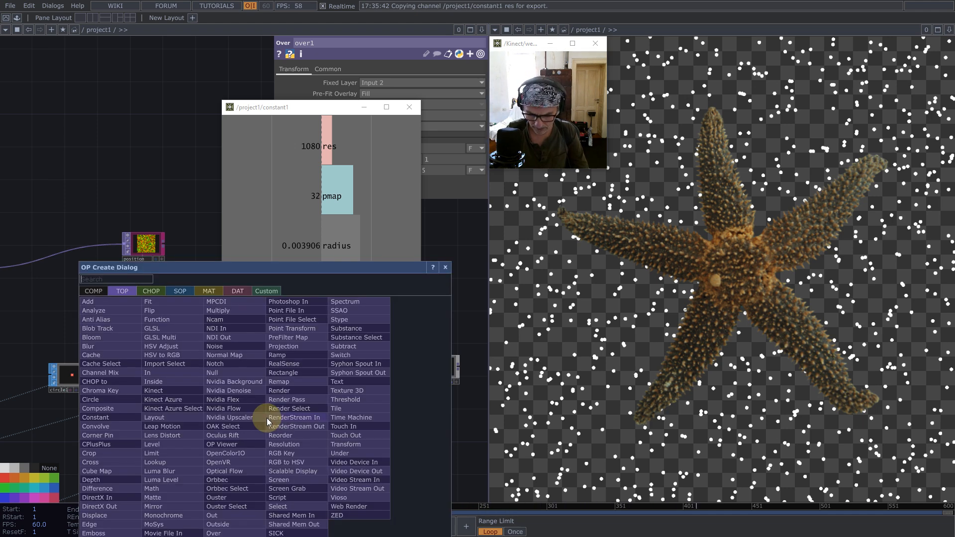
pyautogui.click(448, 269)
# - Insert a Level TOP between moviefilein1 and fit1 and raise its Brightness 1 to 1.32
pyautogui.scroll(-5, 216, 378)
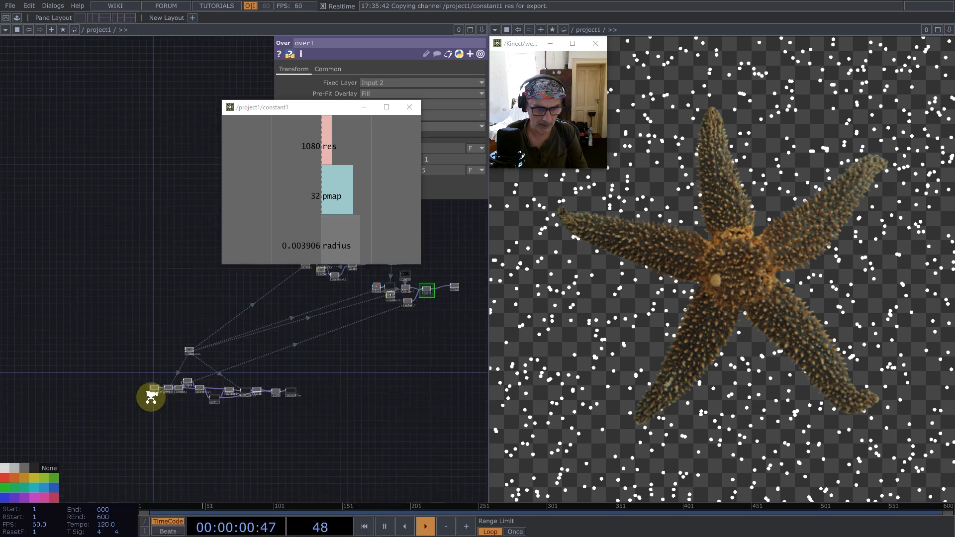
pyautogui.scroll(5, 156, 383)
pyautogui.moveTo(156, 383); pyautogui.dragTo(103, 387)
pyautogui.rightClick(122, 382)
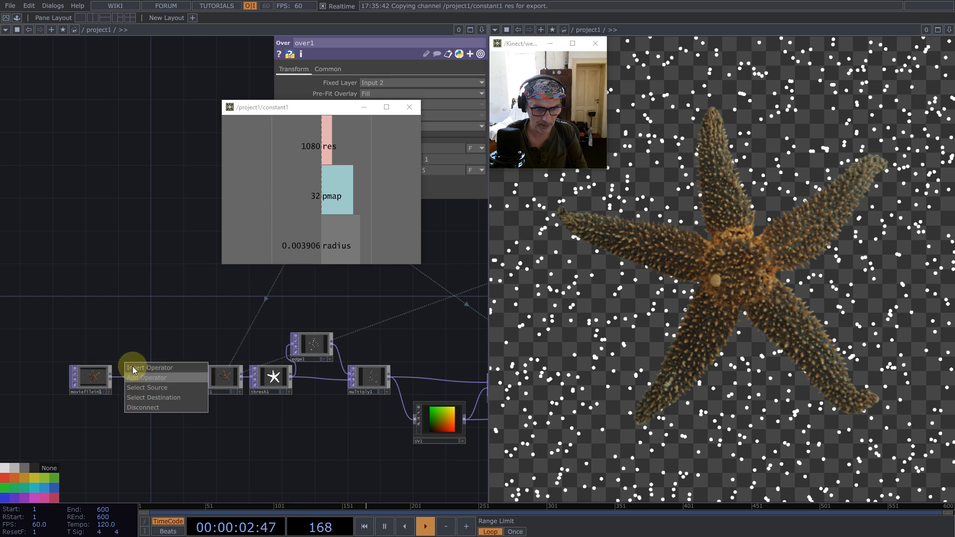
pyautogui.click(134, 367)
pyautogui.write('le')
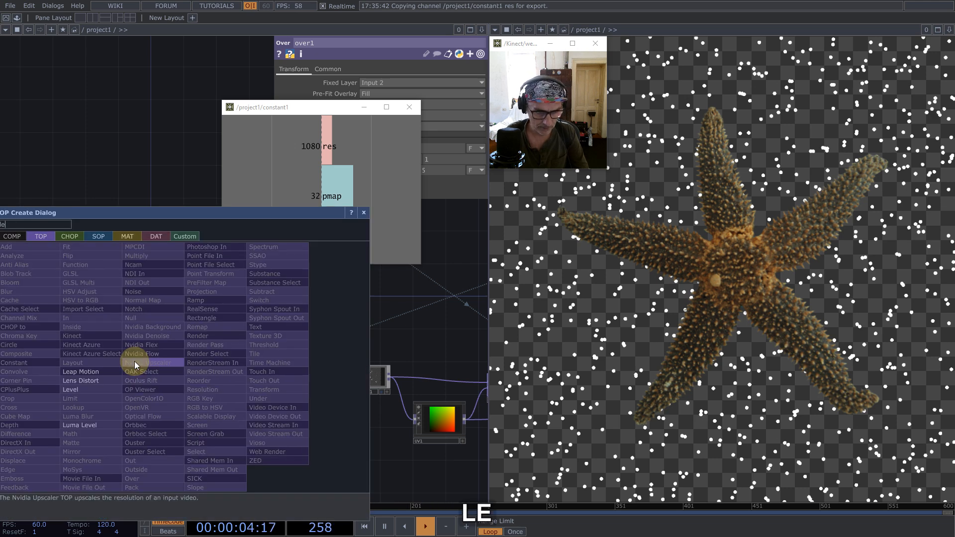
pyautogui.click(85, 390)
pyautogui.click(141, 380)
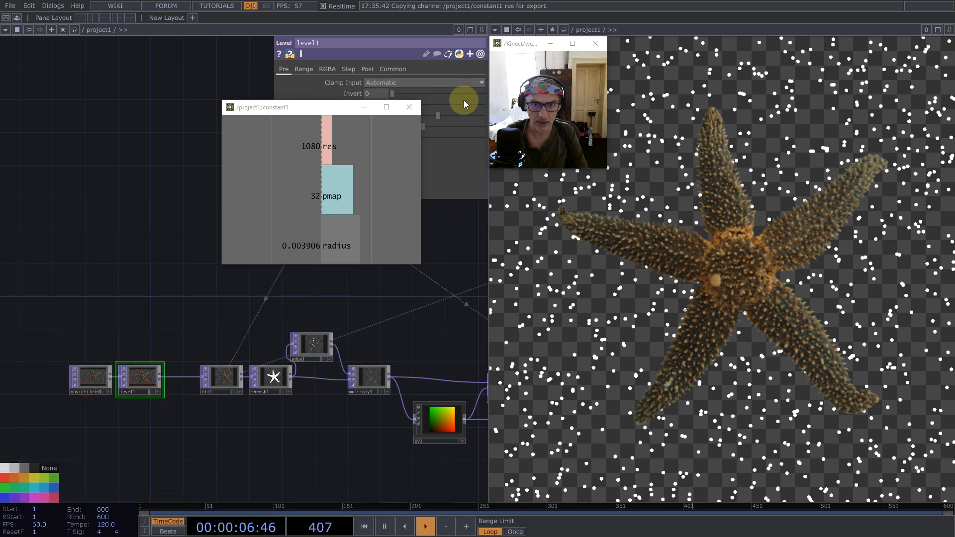
pyautogui.moveTo(350, 107); pyautogui.dragTo(174, 178)
pyautogui.moveTo(436, 116); pyautogui.dragTo(452, 114)
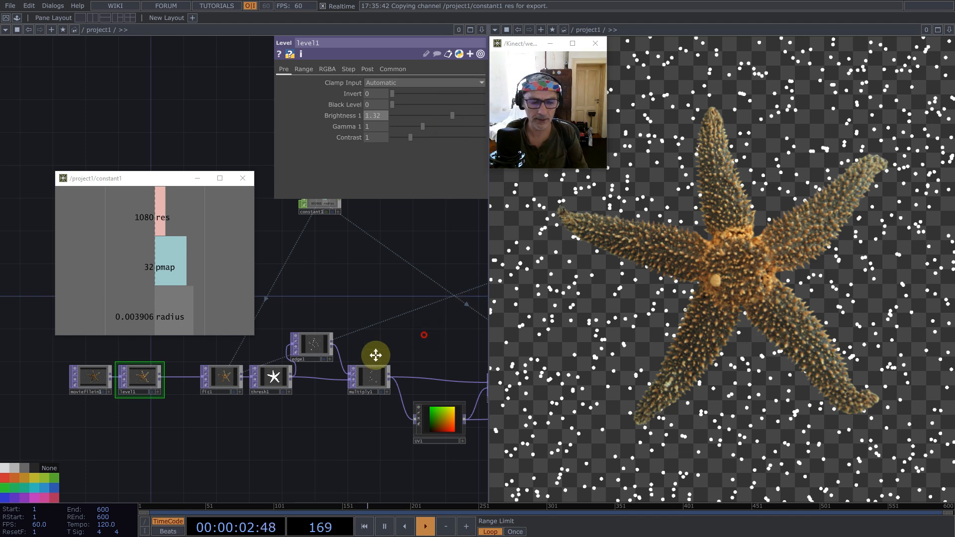
# - Add a Noise TOP fed by constant2 in the free space below add1 in the particle feedback network
pyautogui.moveTo(375, 355); pyautogui.dragTo(255, 396)
pyautogui.scroll(-5, 249, 391)
pyautogui.moveTo(386, 358); pyautogui.dragTo(189, 445)
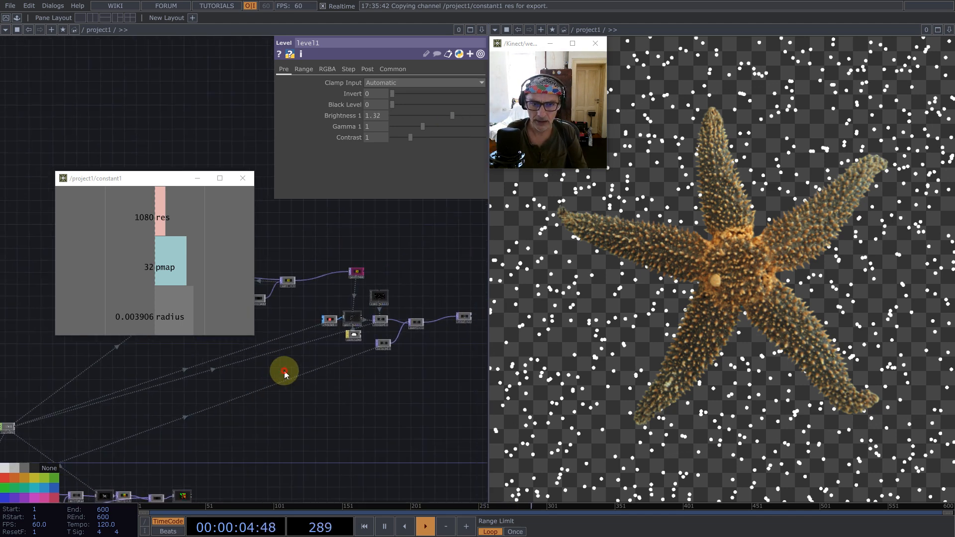
pyautogui.moveTo(284, 373); pyautogui.dragTo(242, 410)
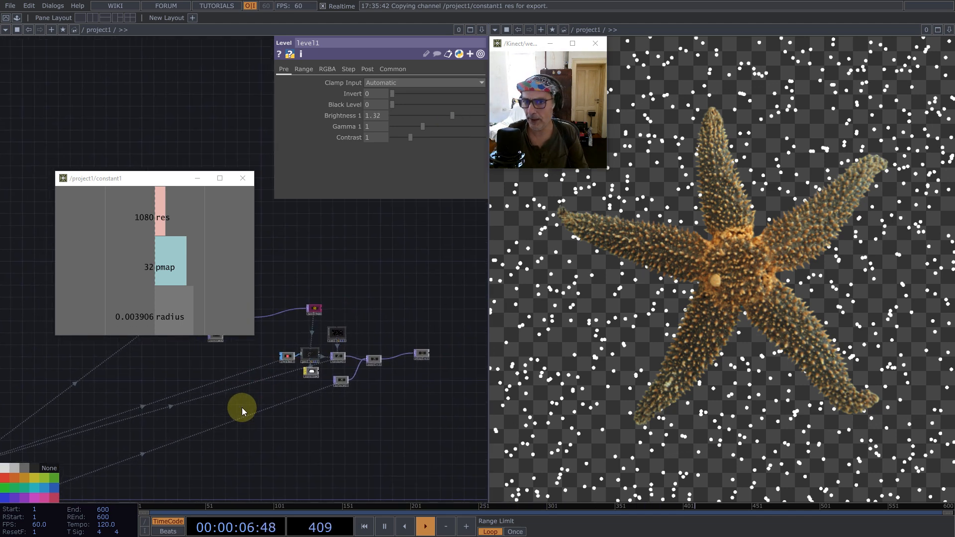
pyautogui.scroll(5, 332, 356)
pyautogui.scroll(-5, 334, 438)
pyautogui.scroll(5, 186, 392)
pyautogui.middleClick(299, 378)
pyautogui.write('noi')
pyautogui.click(274, 307)
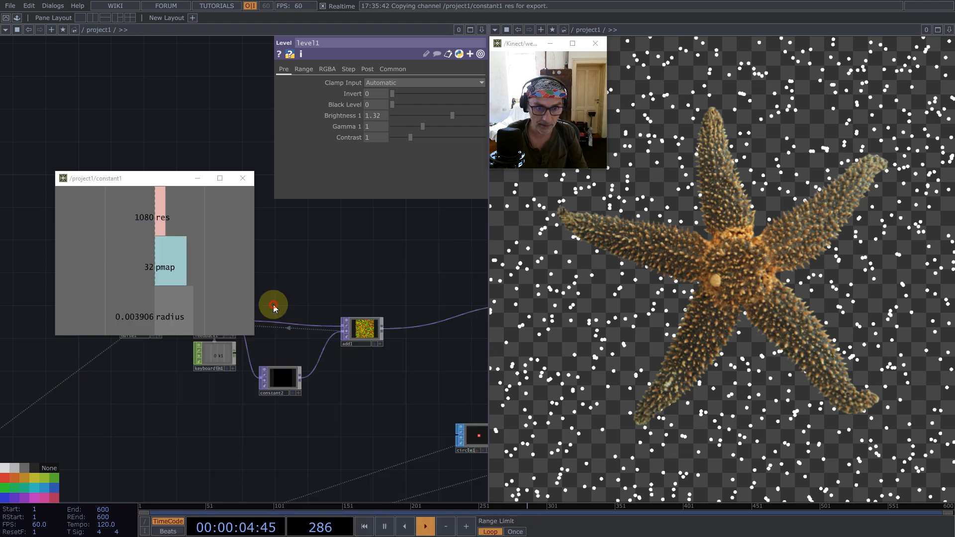
pyautogui.click(341, 395)
pyautogui.scroll(5, 341, 390)
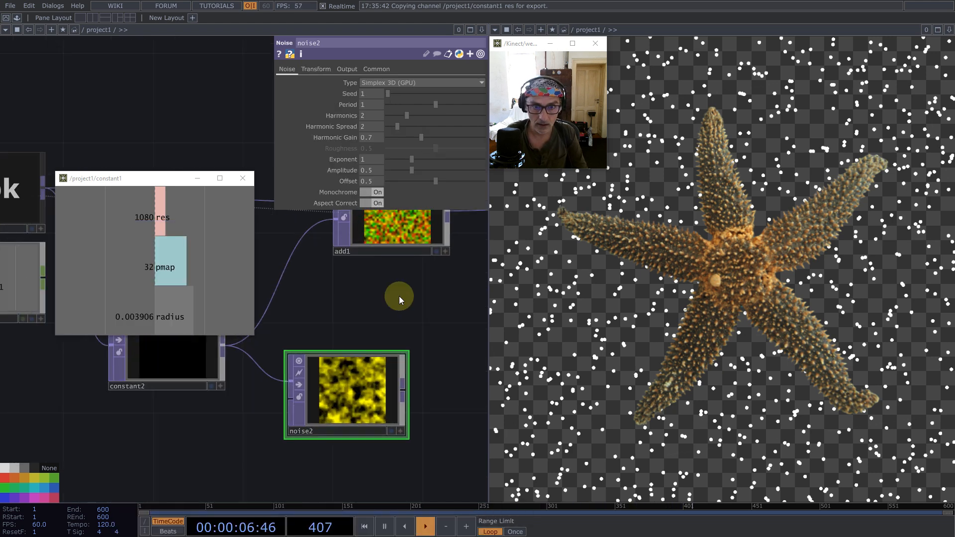
# - Turn off Monochrome on noise2, then check its common settings, resolution and pixel format
pyautogui.click(373, 192)
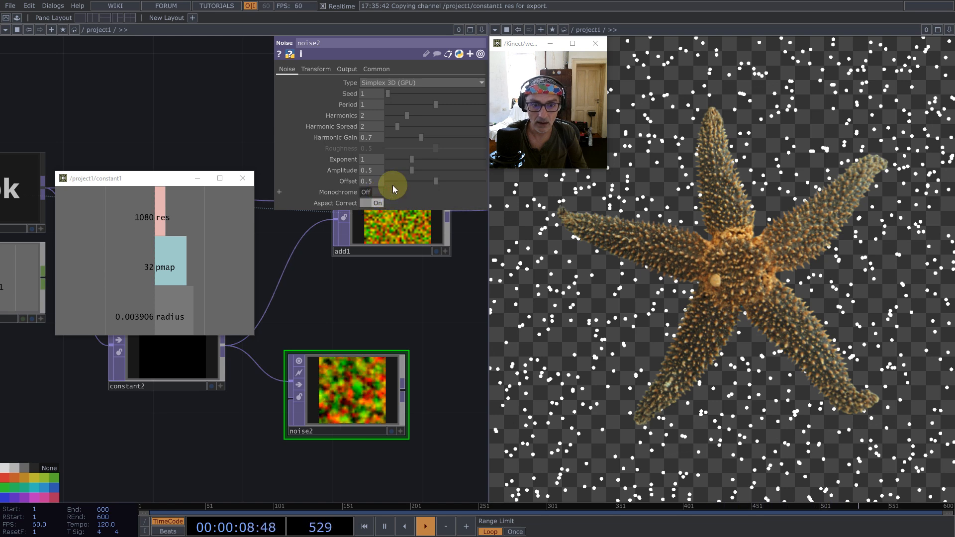
pyautogui.click(376, 69)
pyautogui.middleClick(351, 430)
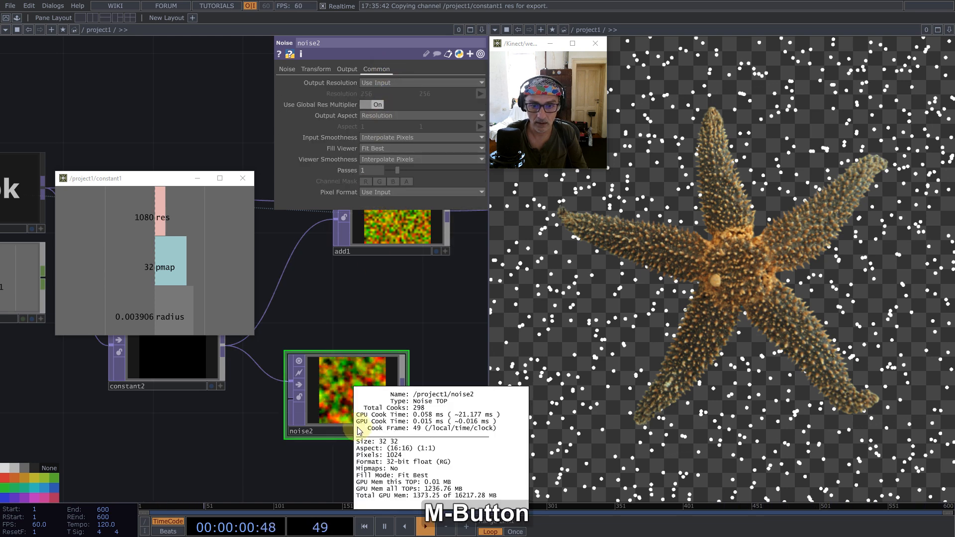
# - Place noise2 beside constant2 and route it into add1 in place of the direct constant2 connection
pyautogui.scroll(-3, 380, 363)
pyautogui.moveTo(393, 374); pyautogui.dragTo(331, 320)
pyautogui.moveTo(348, 370); pyautogui.dragTo(325, 348)
pyautogui.moveTo(396, 288); pyautogui.dragTo(440, 276)
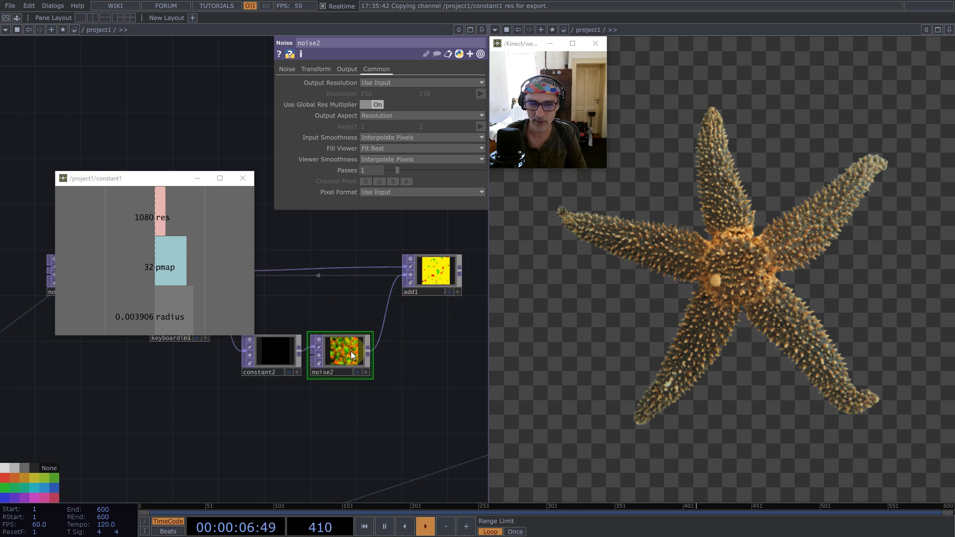
# - Insert a Math TOP on the connection between noise2 and add1, placing it beside noise2
pyautogui.click(286, 70)
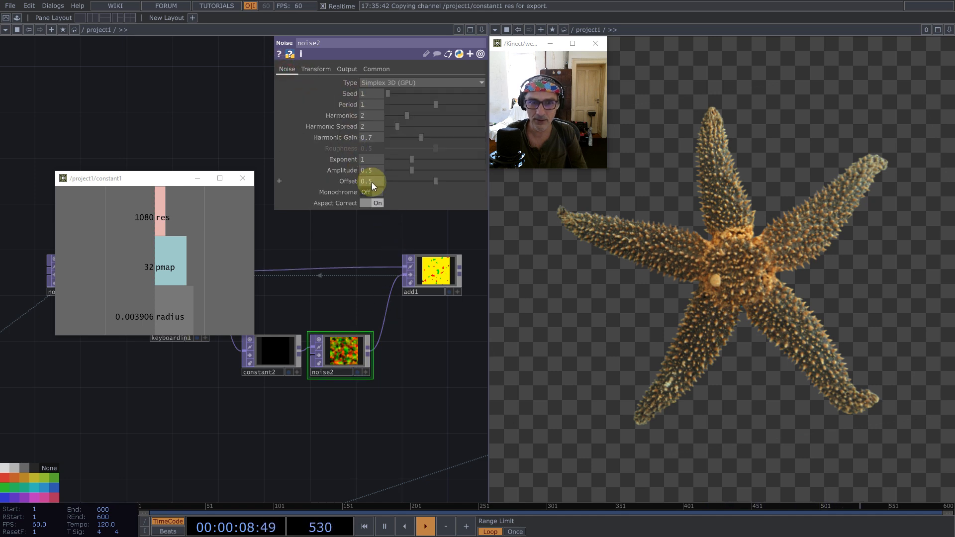
pyautogui.rightClick(384, 328)
pyautogui.click(396, 316)
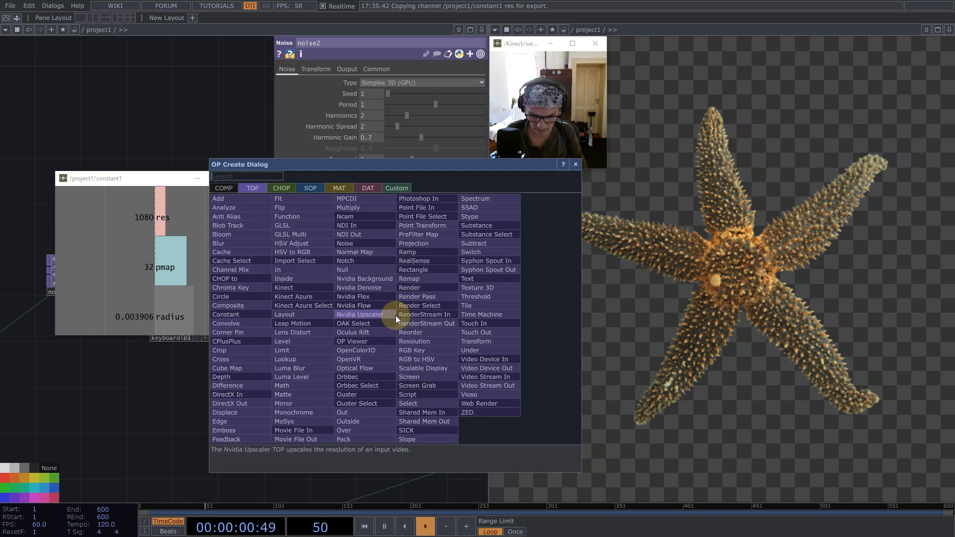
pyautogui.write('math')
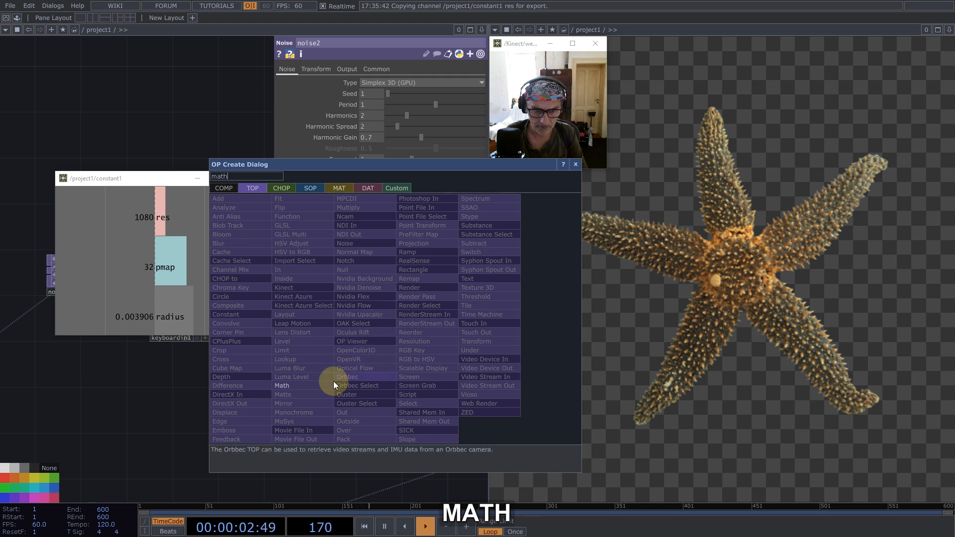
pyautogui.press('Return')
pyautogui.click(413, 354)
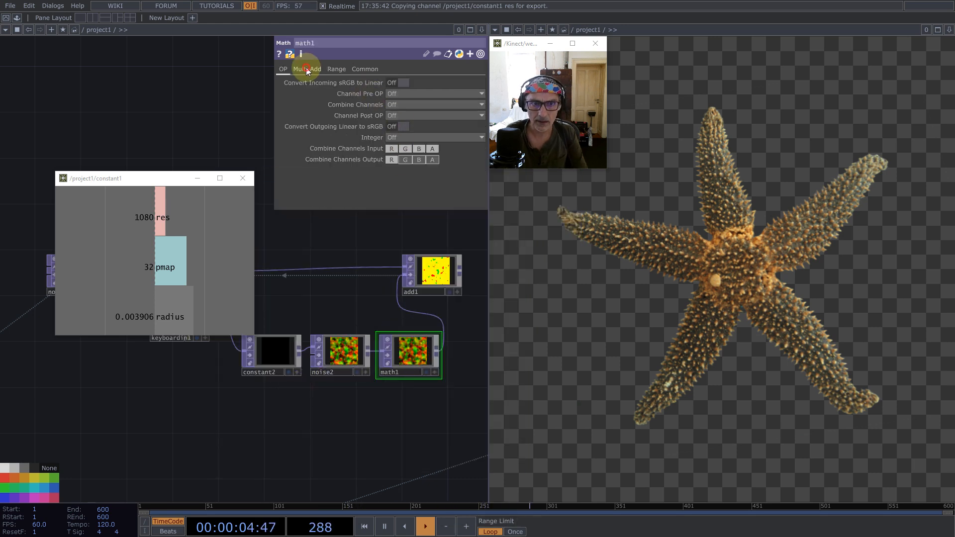
# - Reference constant1's res channel in math1's Multiply and change the expression to 1/op('constant1')['res']
pyautogui.click(307, 70)
pyautogui.moveTo(131, 219); pyautogui.dragTo(395, 93)
pyautogui.click(393, 95)
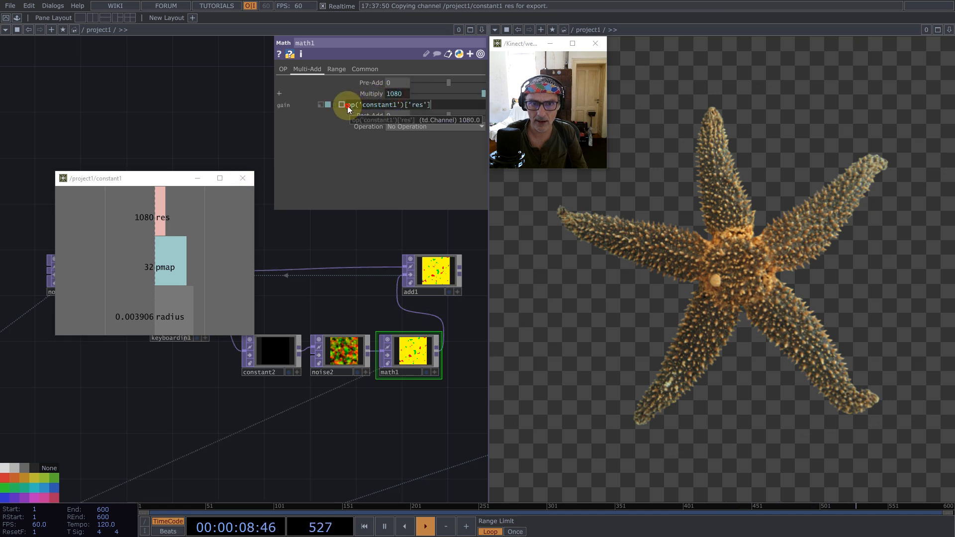
pyautogui.write('1/')
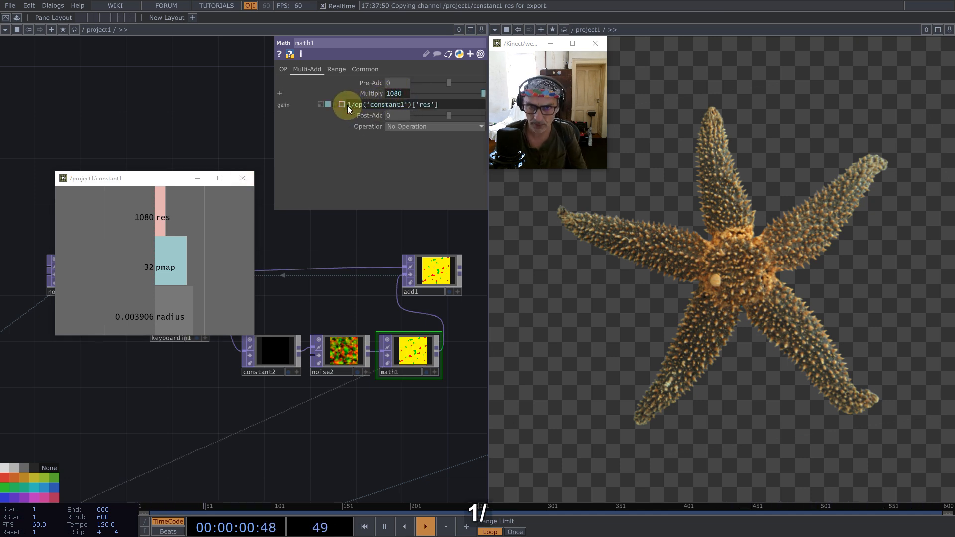
pyautogui.press('Return')
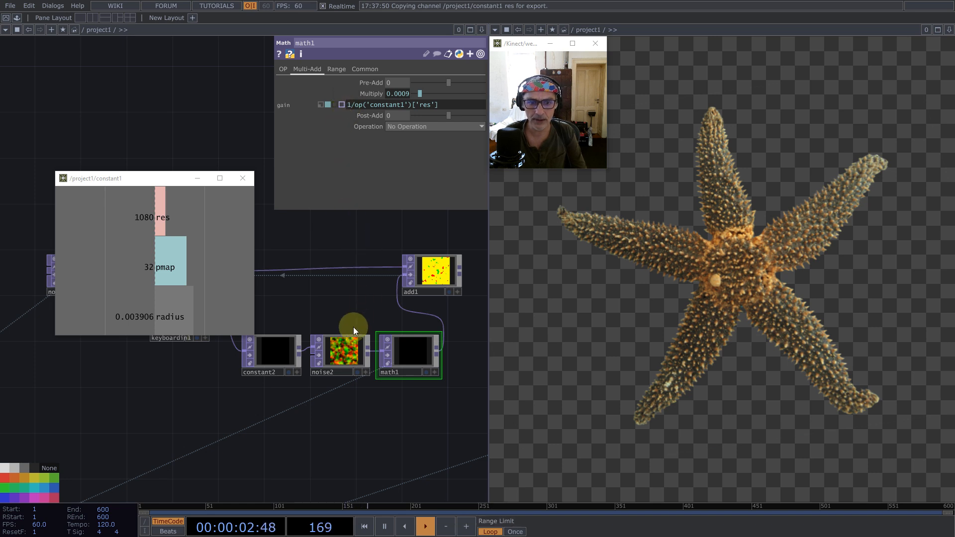
# - Select noise2 to bring up its noise parameters for editing
pyautogui.click(345, 347)
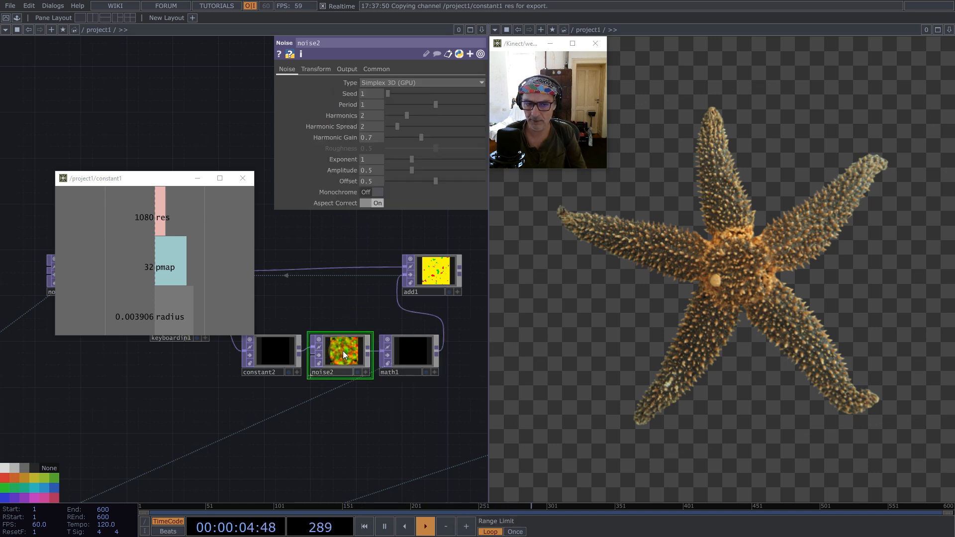
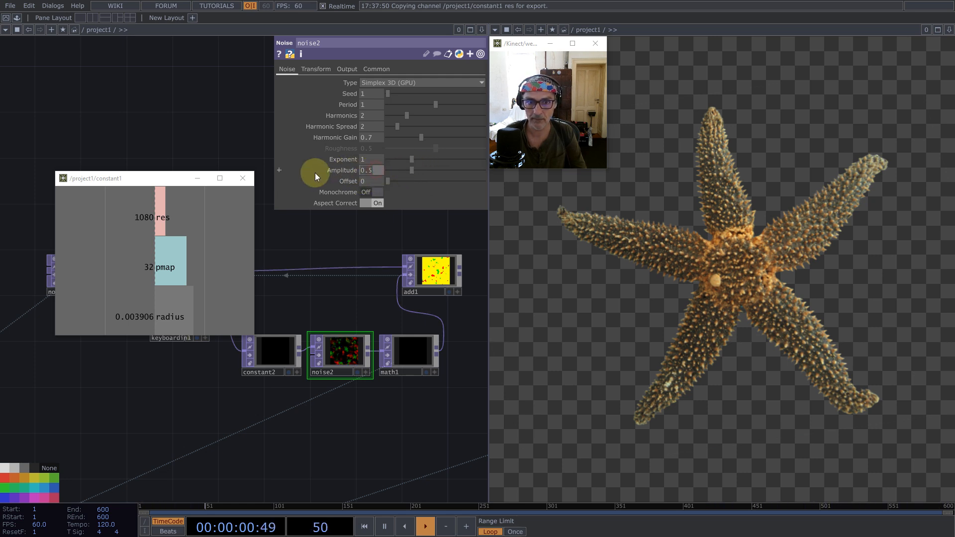
# - Set noise2's Amplitude to 1 and reset the particle feedback to check the motion
pyautogui.write('1')
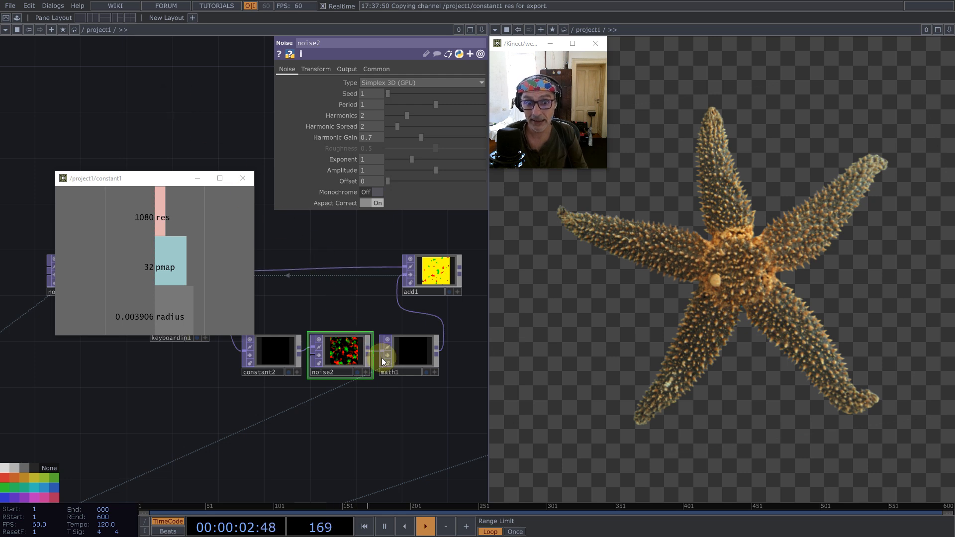
pyautogui.click(408, 357)
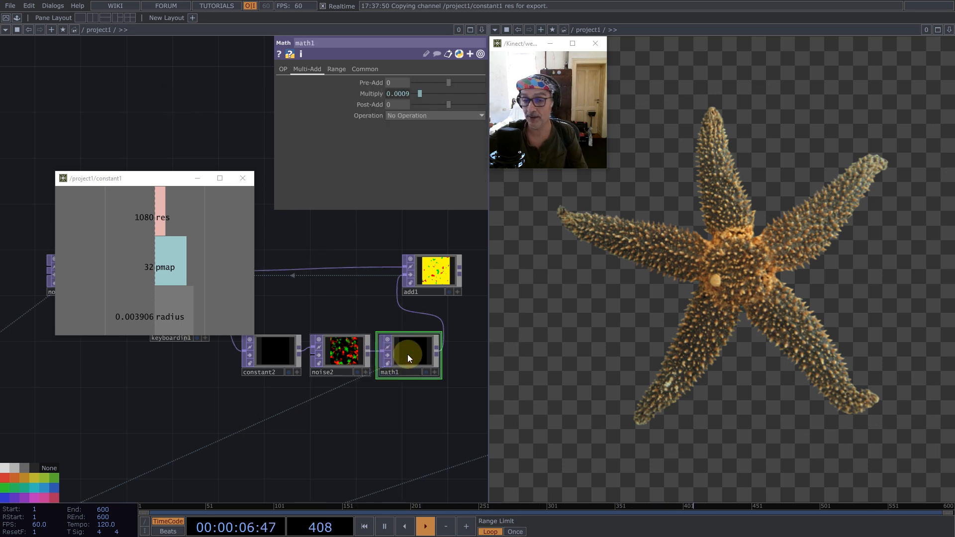
pyautogui.click(352, 360)
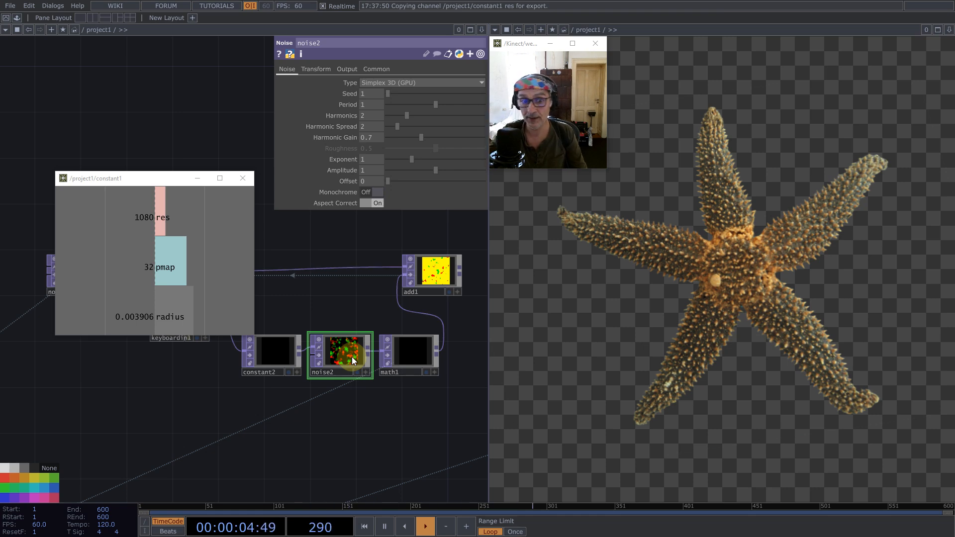
pyautogui.scroll(-5, 373, 405)
pyautogui.press('1')
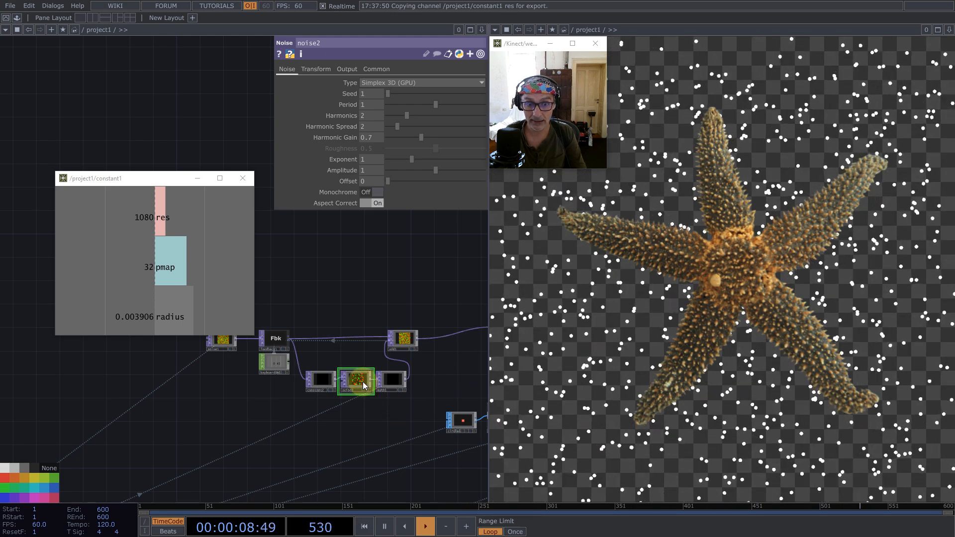
# - Move add1 farther away from math1 and append a Null TOP to the output of Normalize
pyautogui.moveTo(384, 346); pyautogui.dragTo(431, 352)
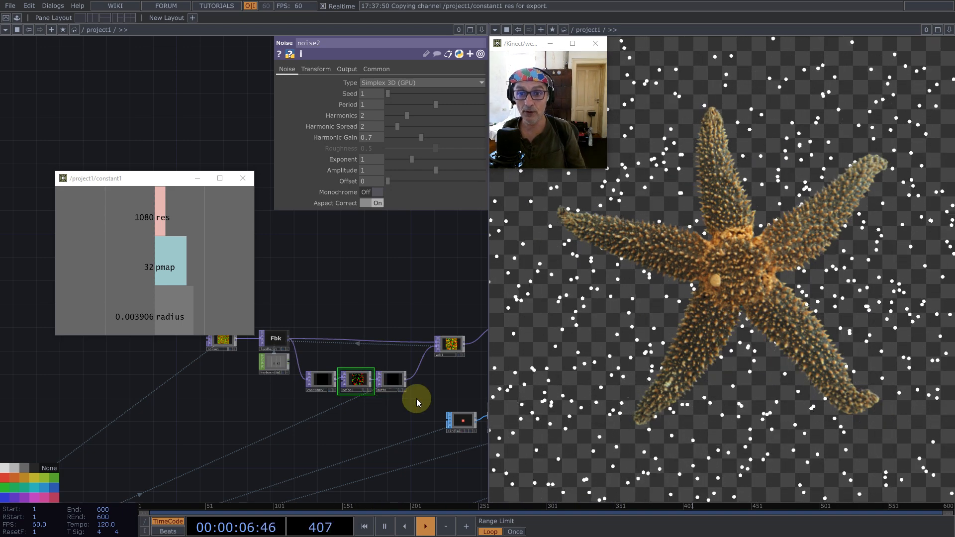
pyautogui.scroll(-5, 374, 363)
pyautogui.moveTo(372, 442); pyautogui.dragTo(373, 186)
pyautogui.scroll(11, 299, 332)
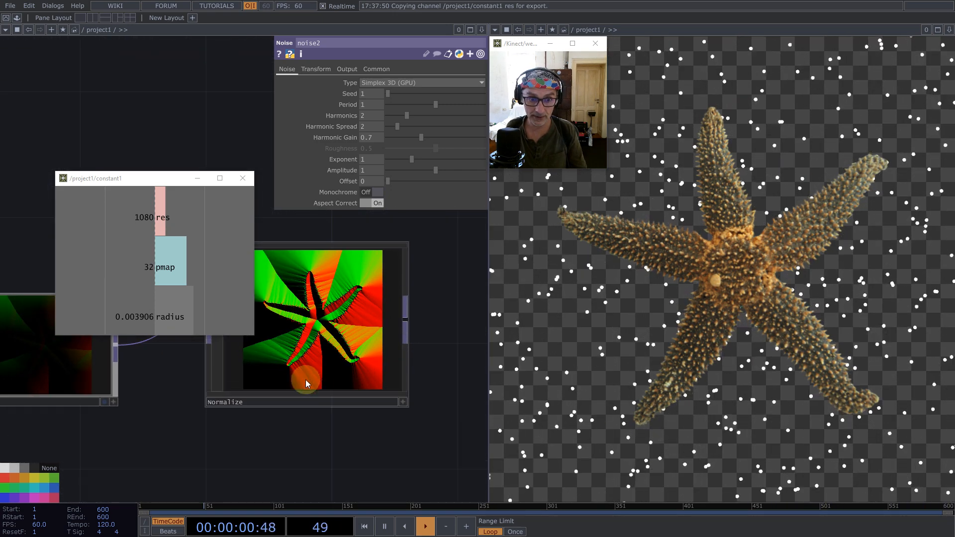
pyautogui.scroll(-4, 319, 388)
pyautogui.rightClick(350, 367)
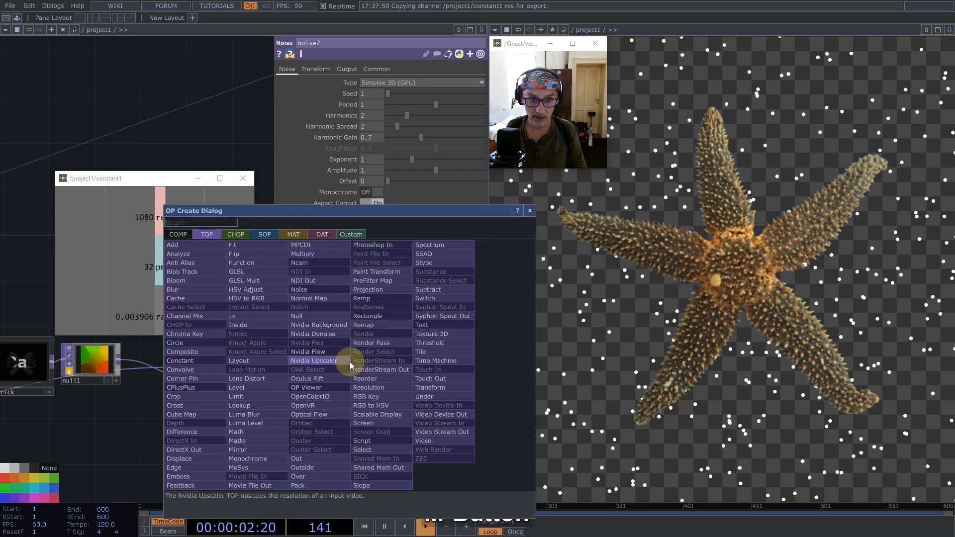
pyautogui.click(319, 315)
pyautogui.click(416, 367)
# - Create a Select TOP near the feedback network and reference null2 as its TOP
pyautogui.scroll(-6, 358, 394)
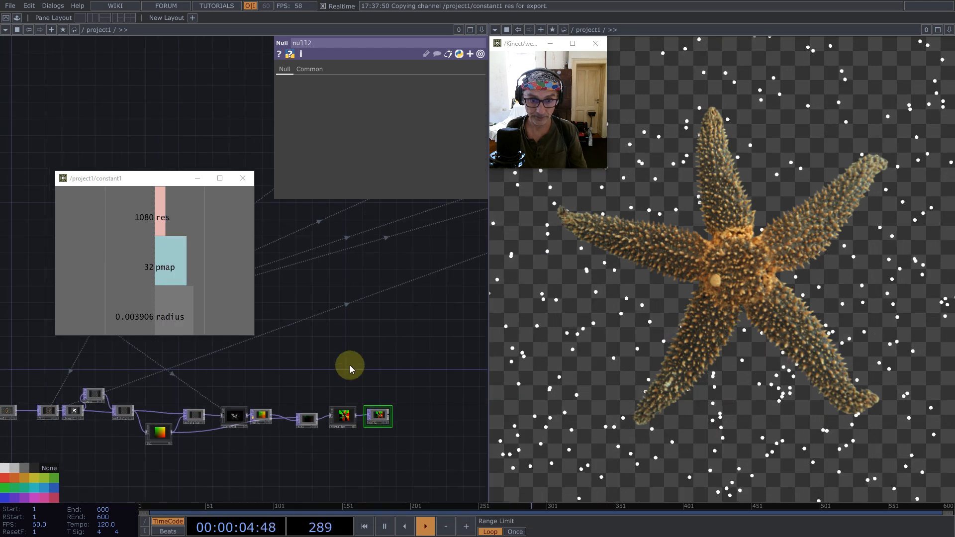
pyautogui.moveTo(376, 399); pyautogui.dragTo(254, 447)
pyautogui.press('Tab')
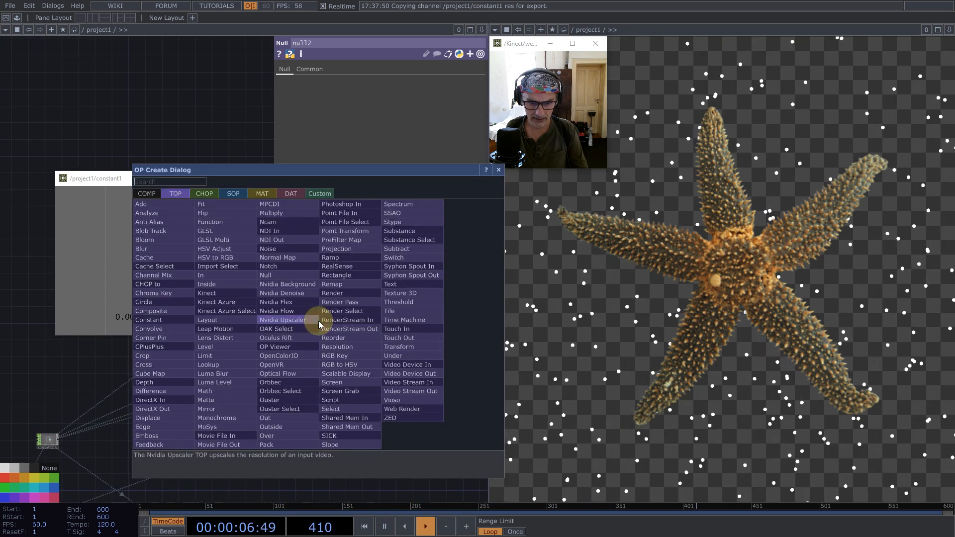
pyautogui.write('se')
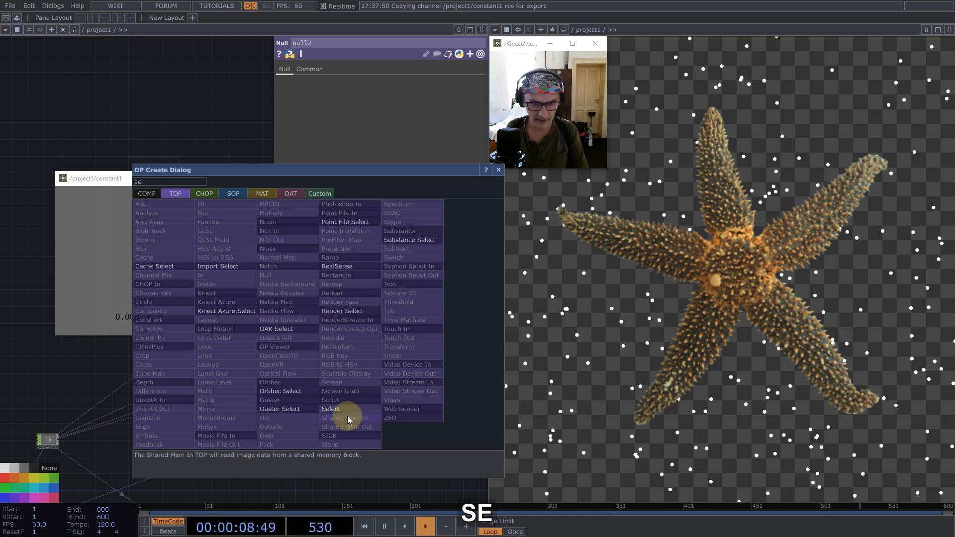
pyautogui.click(344, 410)
pyautogui.click(334, 299)
pyautogui.scroll(-4, 283, 398)
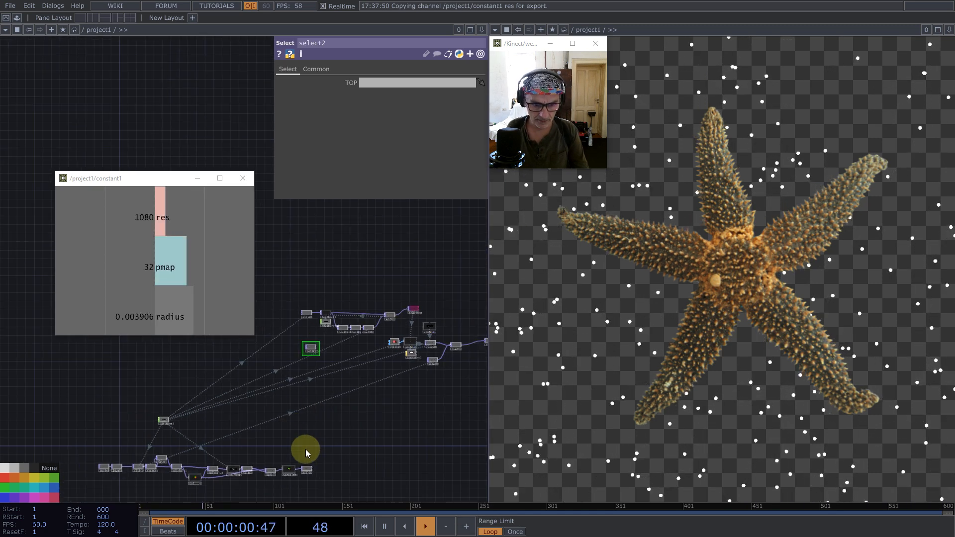
pyautogui.moveTo(307, 471); pyautogui.dragTo(401, 82)
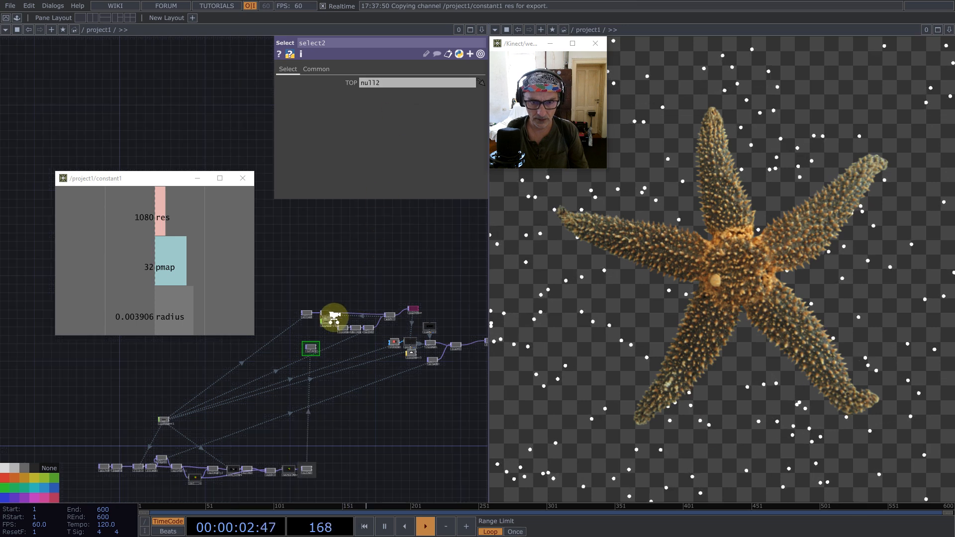
# - Reset feedback1 and move select2 closer above it
pyautogui.scroll(5, 330, 312)
pyautogui.moveTo(242, 448); pyautogui.dragTo(302, 287)
pyautogui.scroll(-4, 304, 416)
pyautogui.scroll(5, 307, 366)
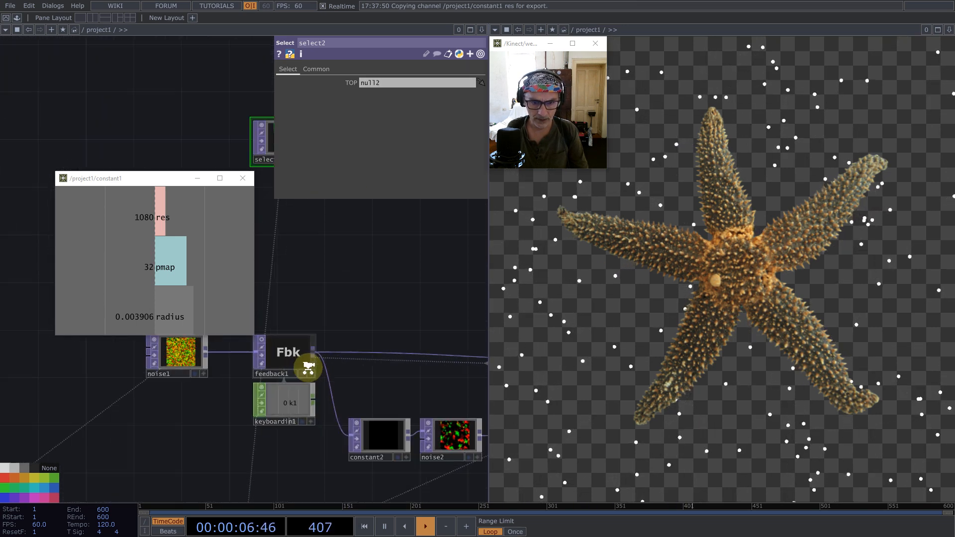
pyautogui.click(298, 348)
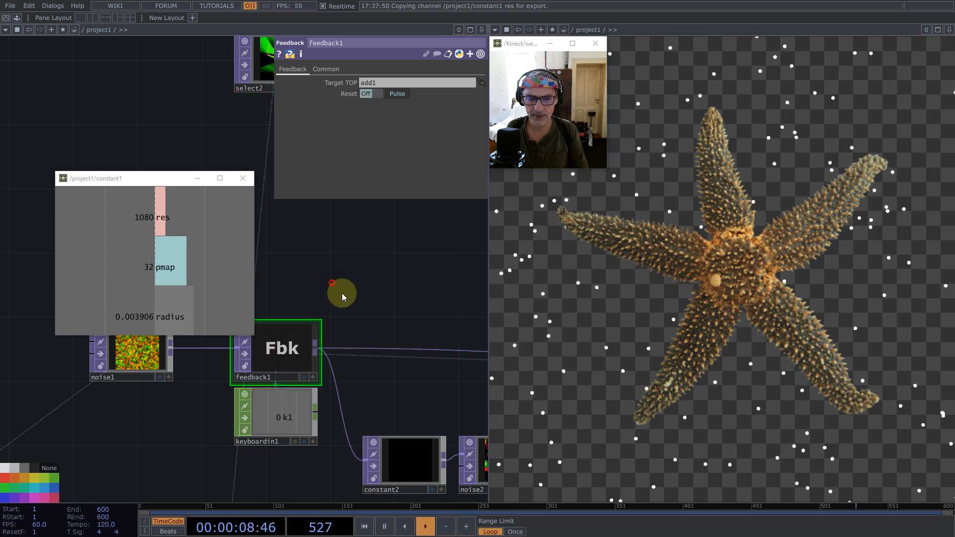
pyautogui.moveTo(341, 293); pyautogui.dragTo(381, 331)
pyautogui.click(283, 367)
pyautogui.press('1')
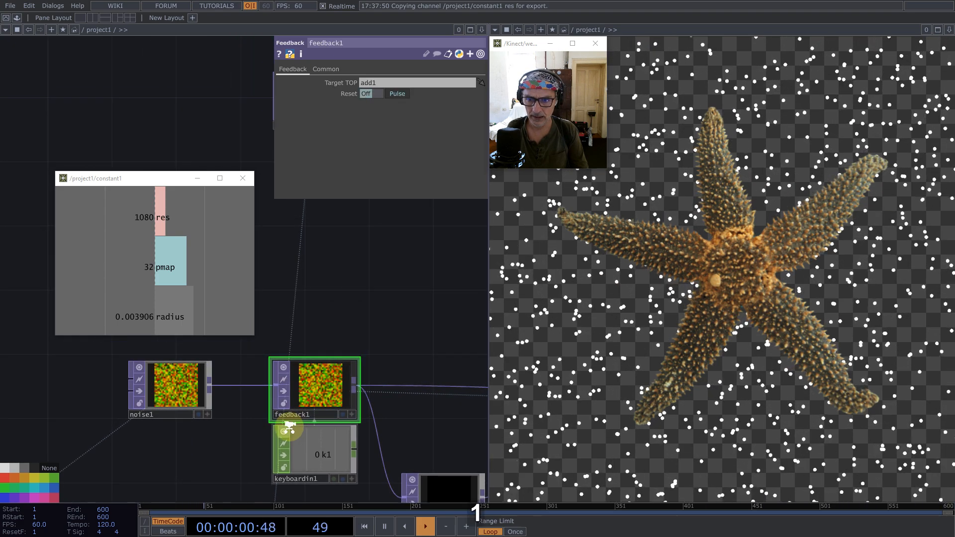
pyautogui.scroll(-5, 288, 428)
pyautogui.moveTo(309, 314); pyautogui.dragTo(315, 371)
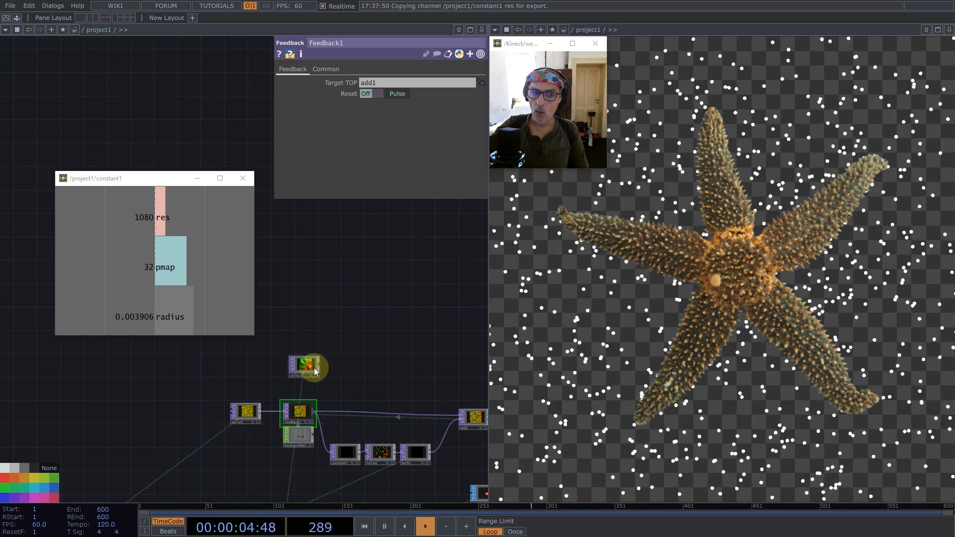
# - Add a Remap TOP after select2 and connect feedback1 to its second input
pyautogui.scroll(12, 311, 366)
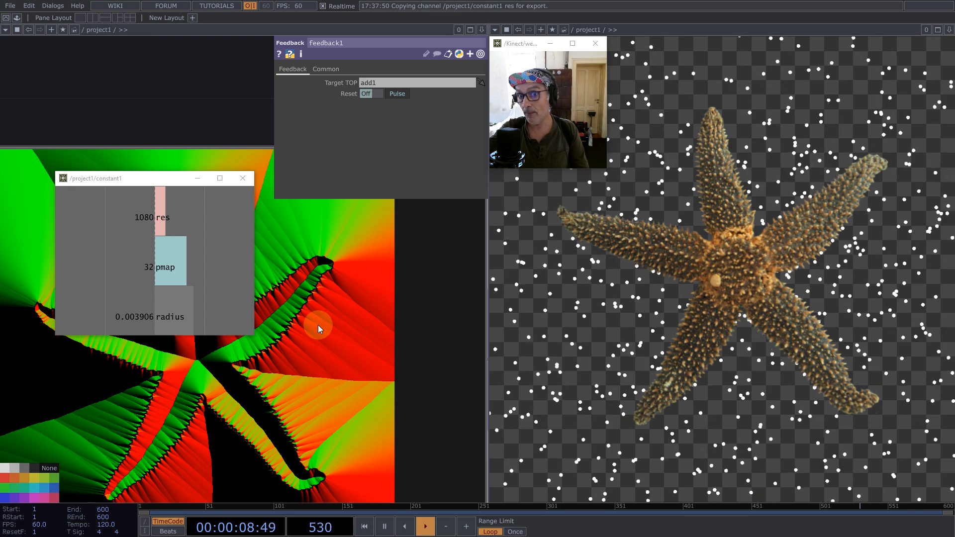
pyautogui.moveTo(318, 325); pyautogui.dragTo(350, 327, button='middle')
pyautogui.rightClick(350, 327)
pyautogui.write('re')
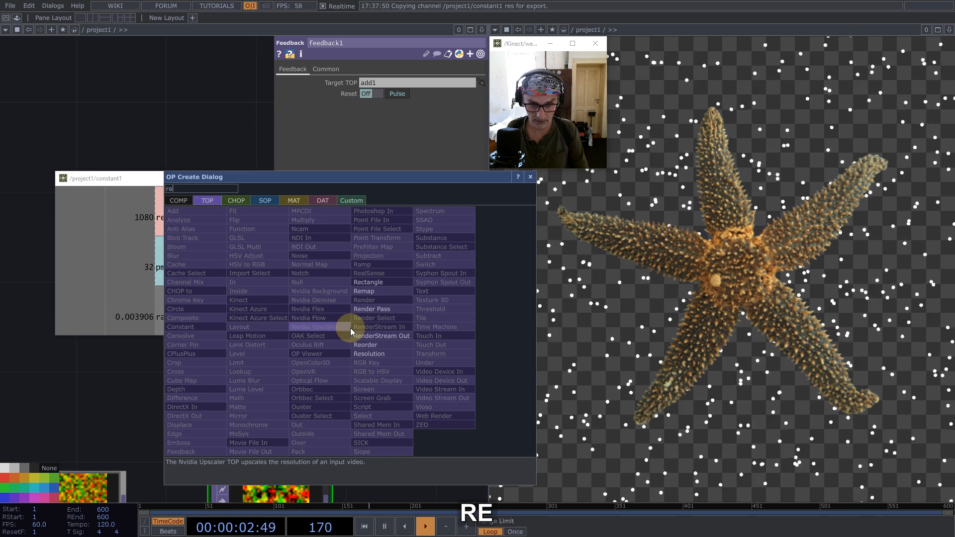
pyautogui.click(372, 291)
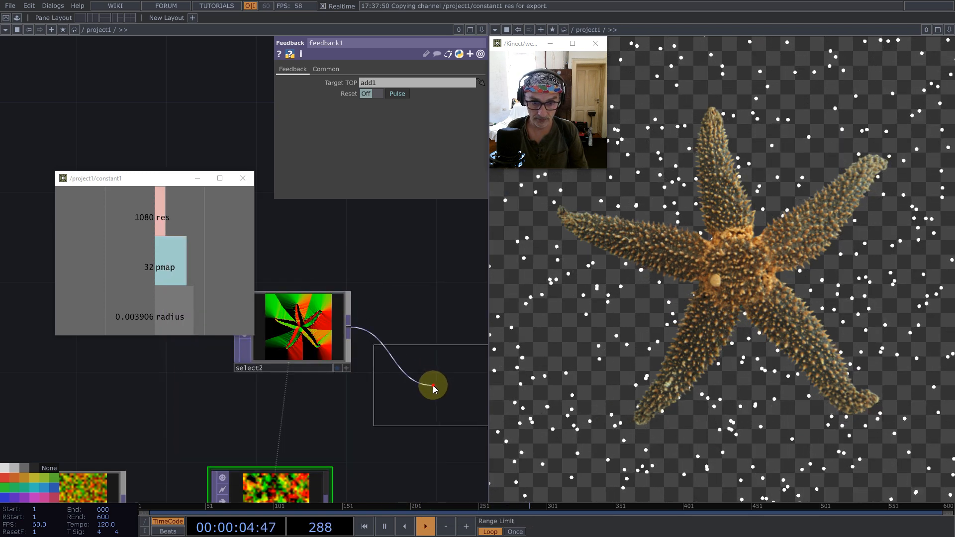
pyautogui.click(373, 351)
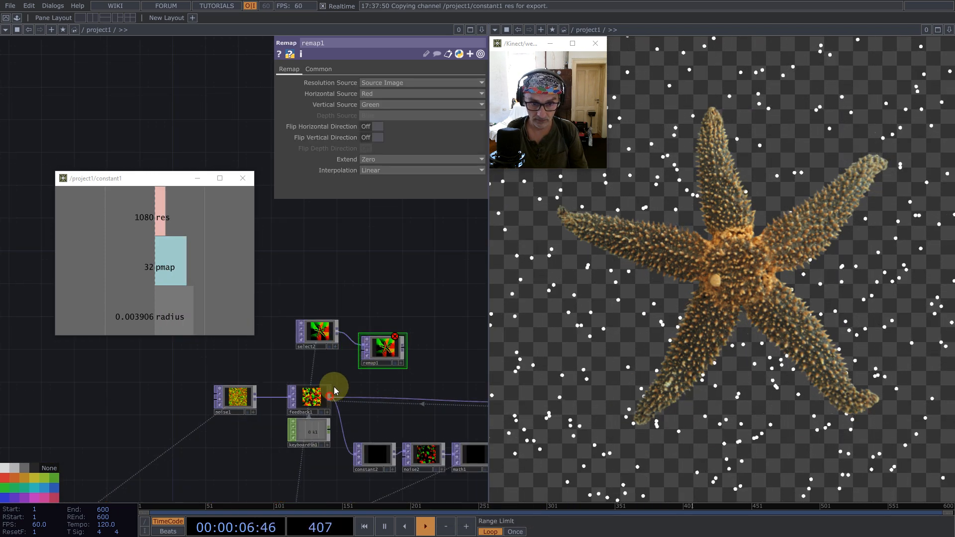
pyautogui.click(358, 355)
# - Set remap1's Resolution Source to UV Image and inspect its output
pyautogui.click(368, 84)
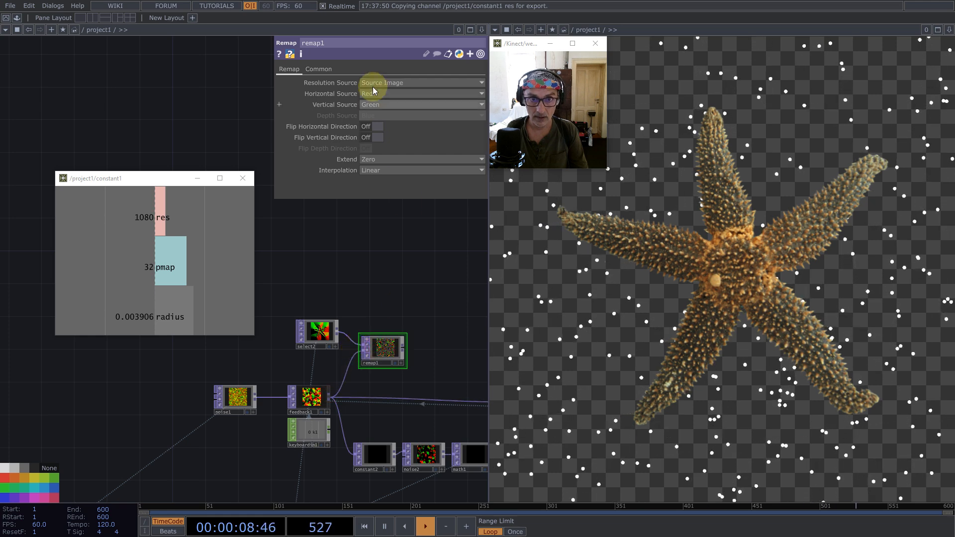
pyautogui.click(374, 103)
pyautogui.scroll(5, 407, 363)
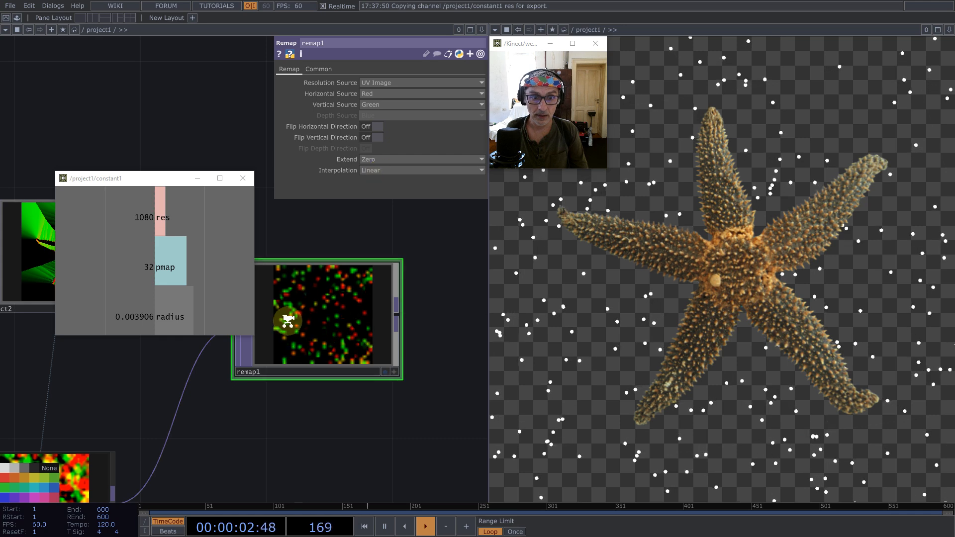
pyautogui.scroll(-5, 294, 328)
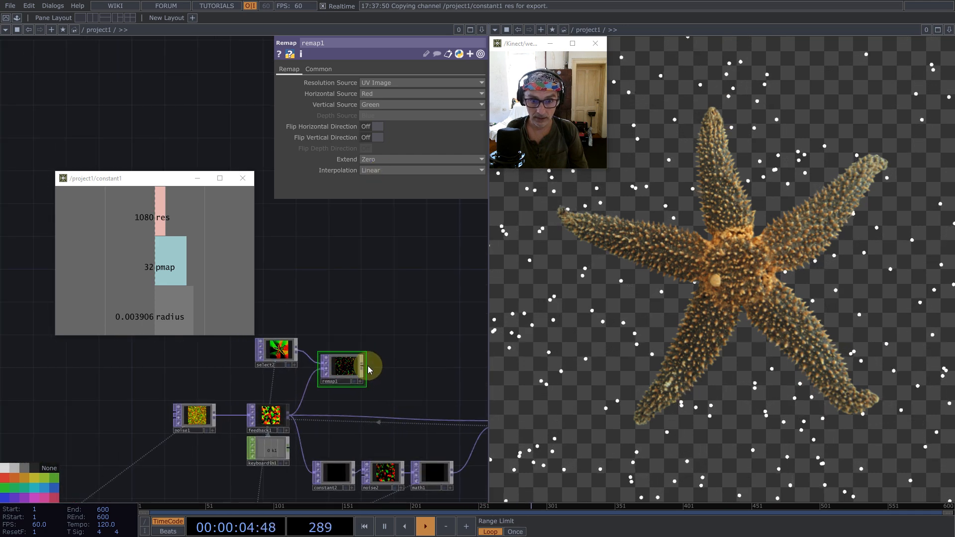
# - Connect remap1 to math1 in place of noise2, and move constant2 and noise2 out of the way
pyautogui.moveTo(363, 368); pyautogui.dragTo(412, 475)
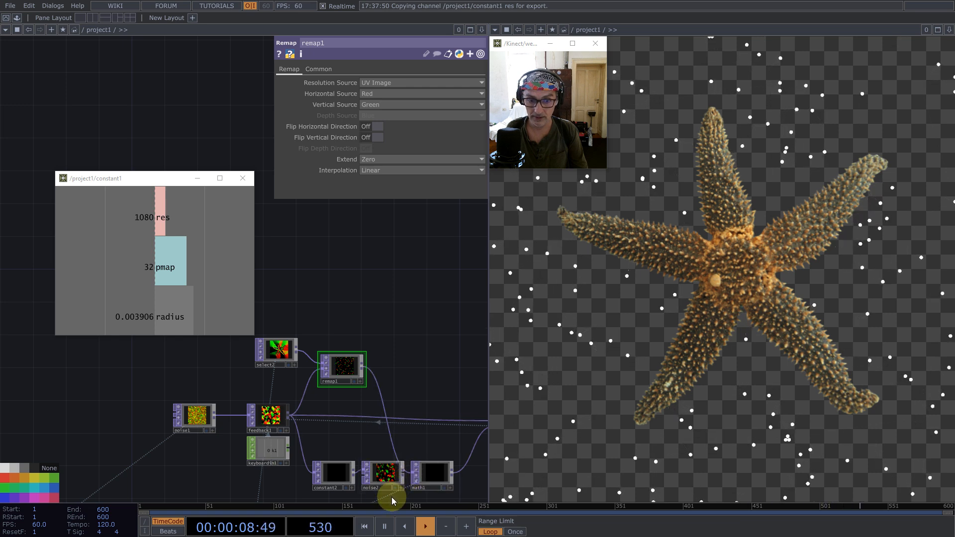
pyautogui.click(336, 470)
pyautogui.moveTo(342, 475); pyautogui.dragTo(243, 463)
pyautogui.moveTo(340, 432); pyautogui.dragTo(365, 369)
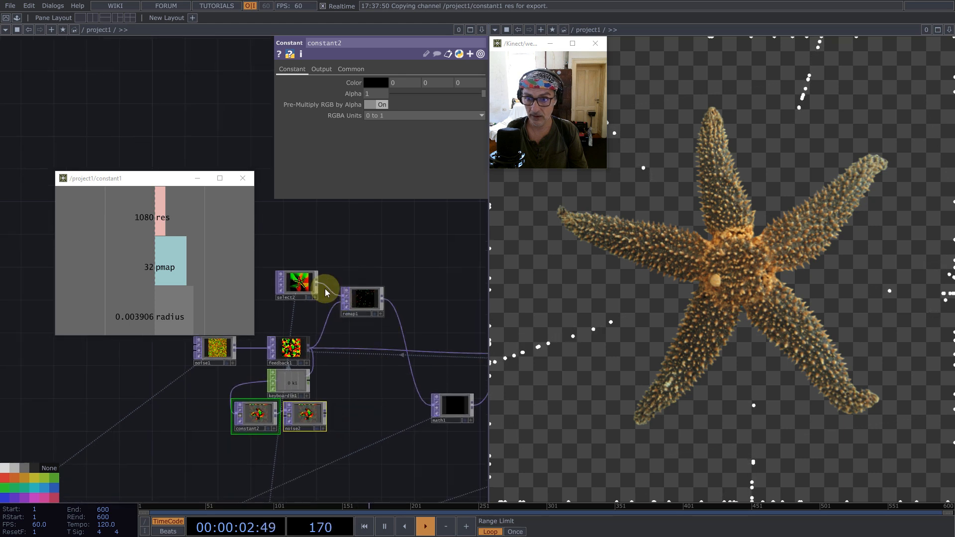
# - Place remap1 beside math1 and move select2 below constant2 and noise2
pyautogui.moveTo(288, 243); pyautogui.dragTo(362, 295, button='right')
pyautogui.moveTo(362, 294); pyautogui.dragTo(377, 409)
pyautogui.click(314, 398)
pyautogui.moveTo(314, 399); pyautogui.dragTo(298, 465)
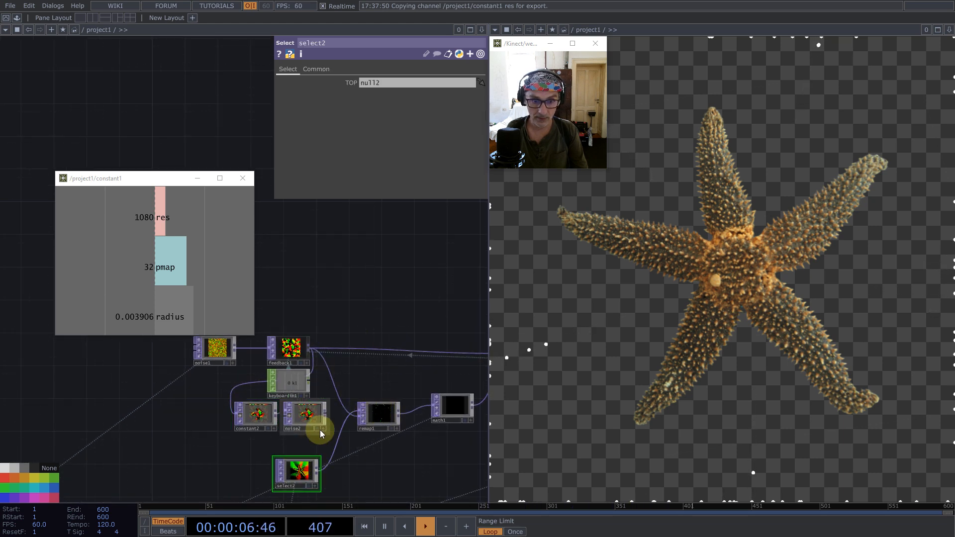
# - Delete constant2 and noise2, and move select2 up beneath keyboardin1
pyautogui.moveTo(292, 428); pyautogui.dragTo(237, 413, button='right')
pyautogui.press('BackSpace')
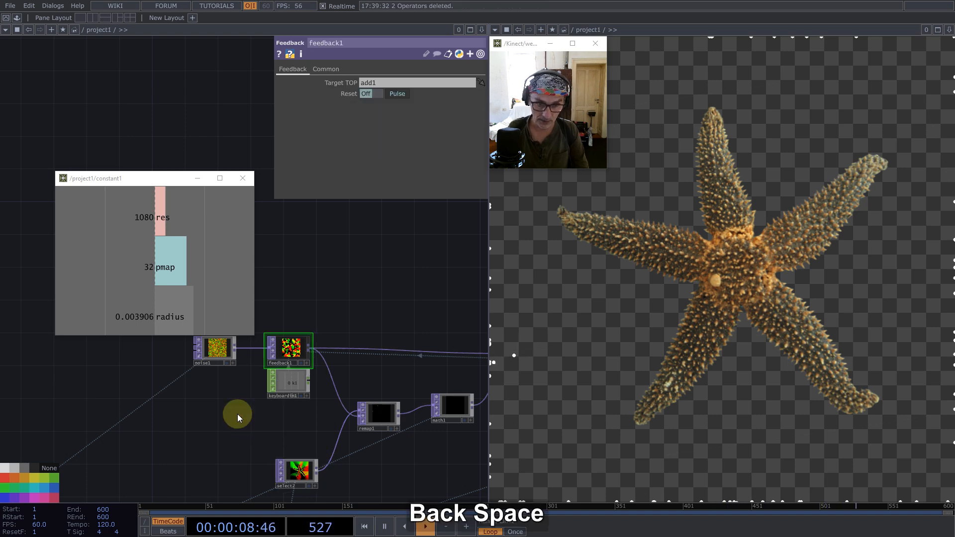
pyautogui.moveTo(307, 465); pyautogui.dragTo(299, 424)
# - Reset the particle feedback repeatedly and examine how the particles move around the starfish
pyautogui.press('1')
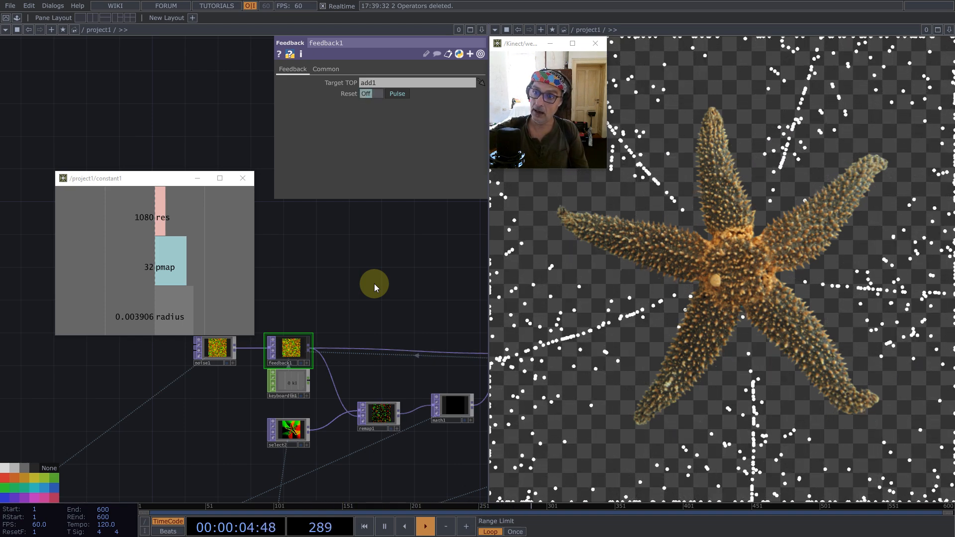
pyautogui.press('1')
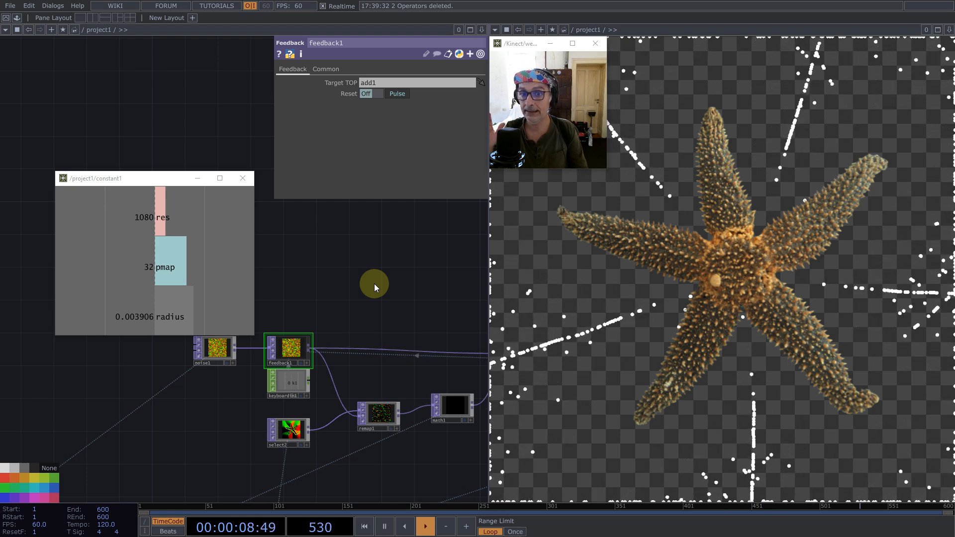
pyautogui.press('1')
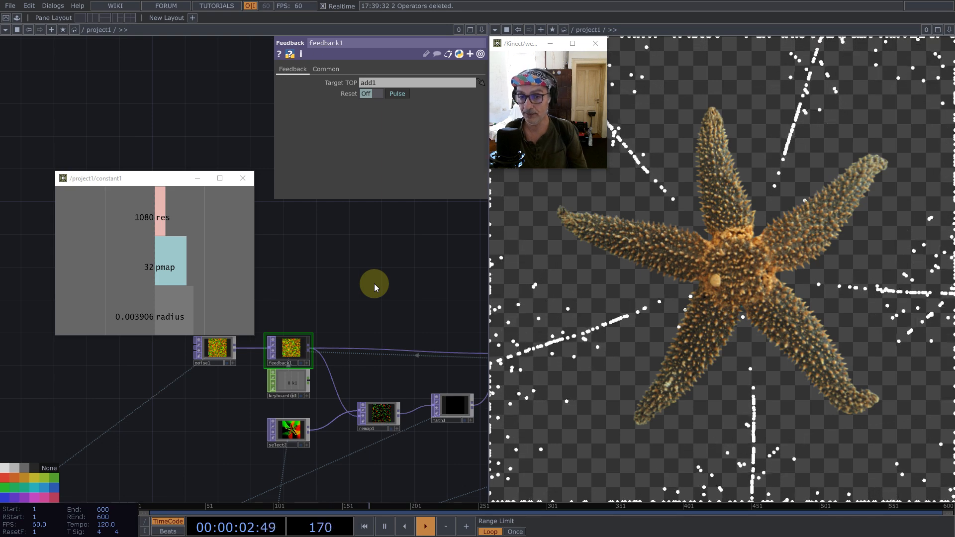
pyautogui.press('1')
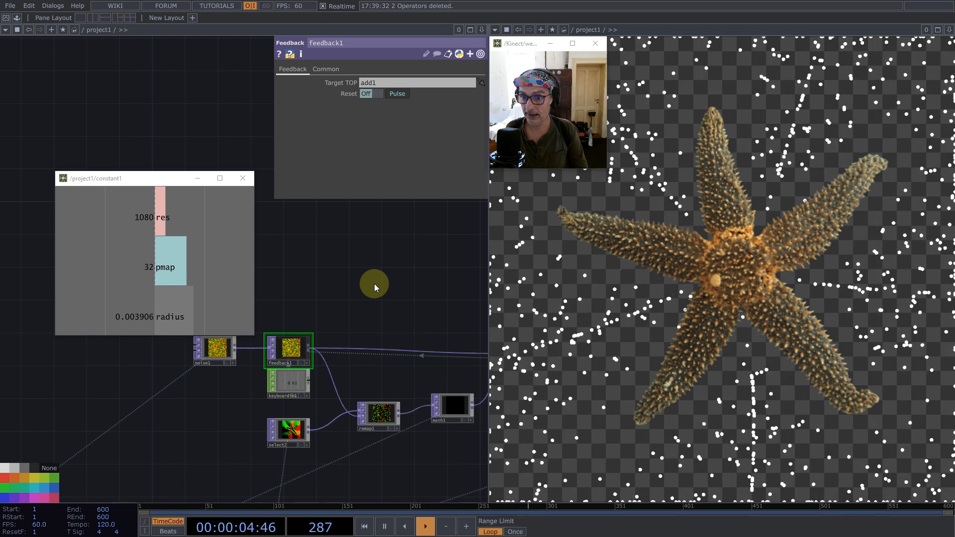
pyautogui.press('1')
# - Move select2 away from remap1 and insert a Null TOP on the wire between them
pyautogui.scroll(-5, 213, 404)
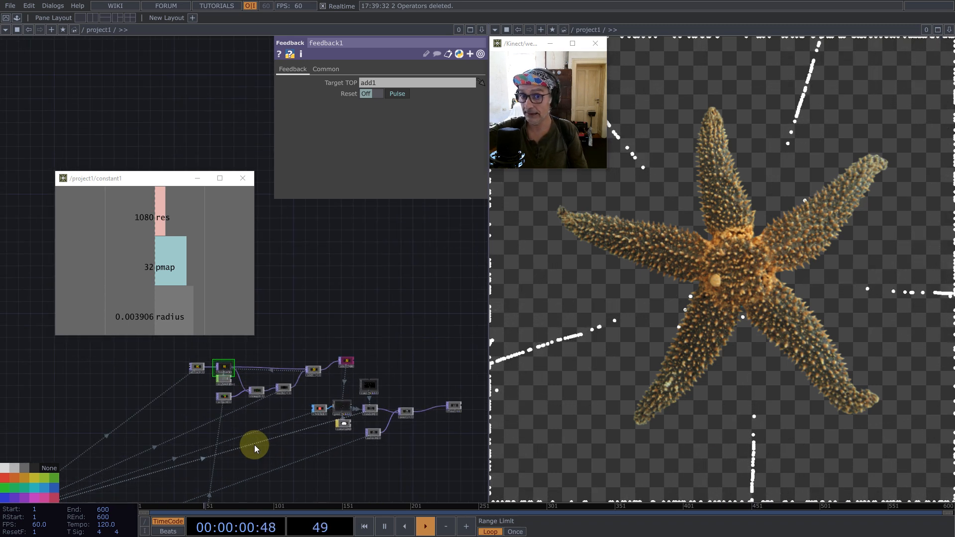
pyautogui.scroll(5, 178, 395)
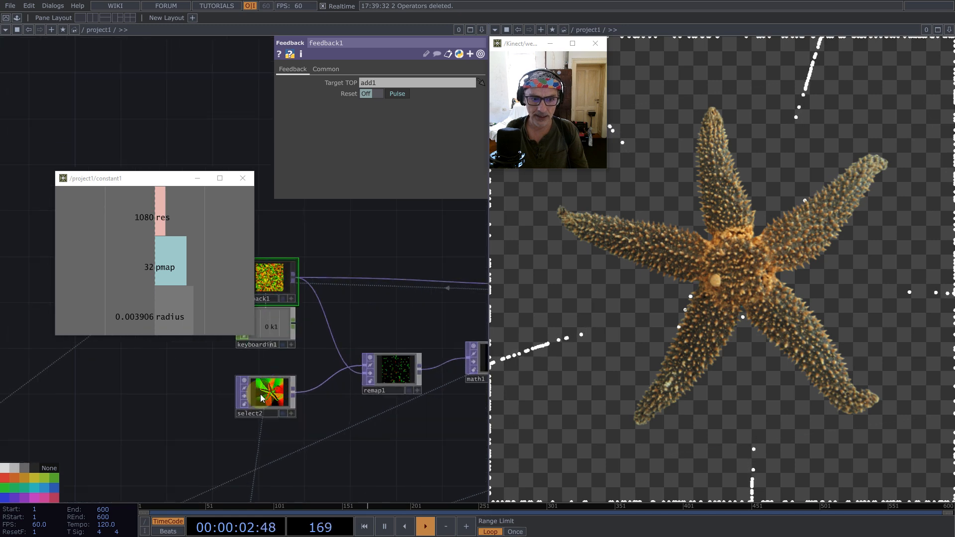
pyautogui.moveTo(276, 393); pyautogui.dragTo(151, 417)
pyautogui.rightClick(191, 413)
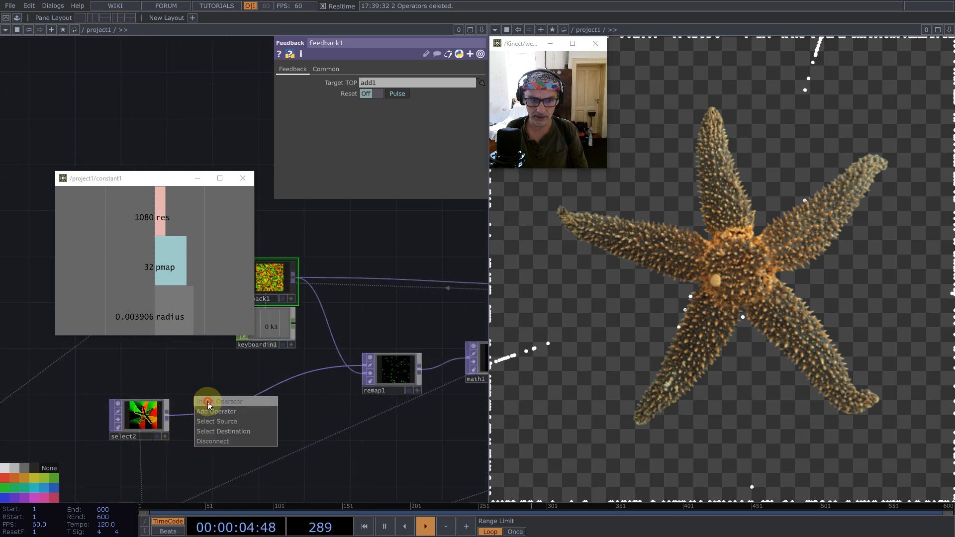
pyautogui.click(208, 401)
pyautogui.write('nu')
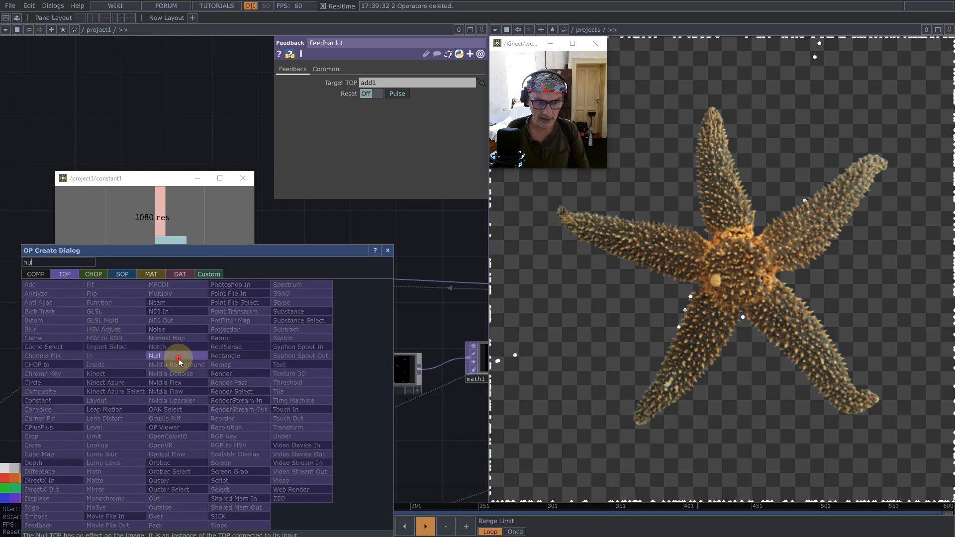
pyautogui.click(181, 357)
pyautogui.click(246, 416)
# - Collapse the new Null into a Base component and align select2 with it
pyautogui.rightClick(231, 407)
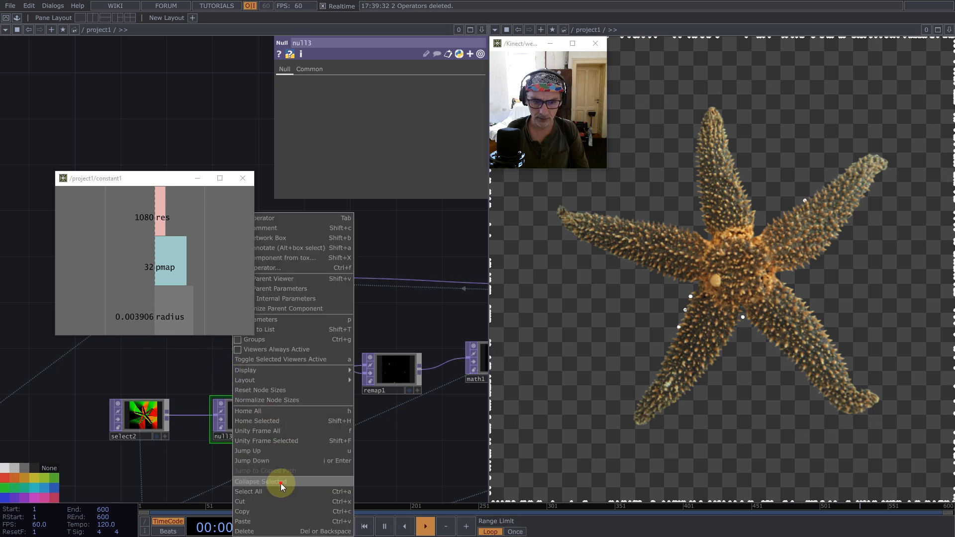
pyautogui.click(281, 482)
pyautogui.moveTo(142, 418); pyautogui.dragTo(153, 406)
# - Rename the Base component Perpendicular
pyautogui.click(248, 406)
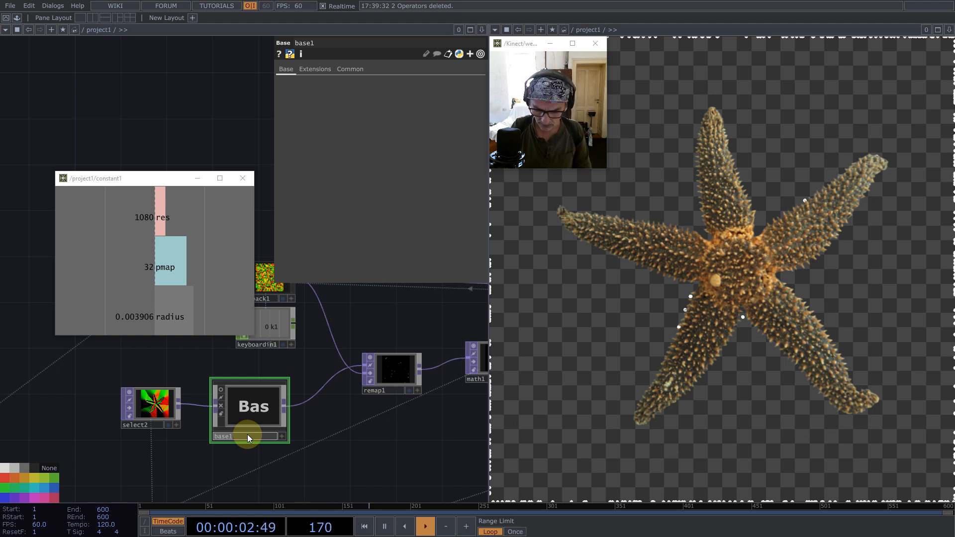
pyautogui.write('P')
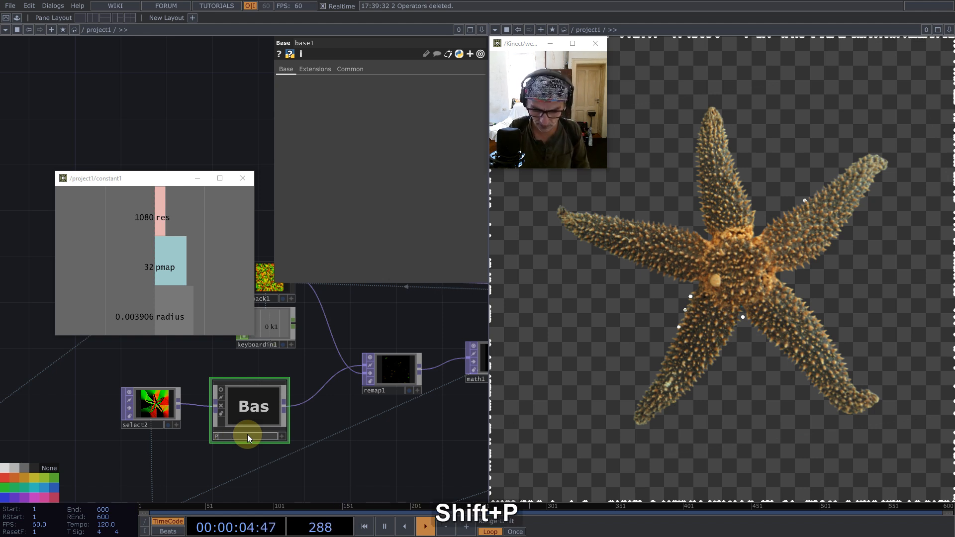
pyautogui.write('erpendicular')
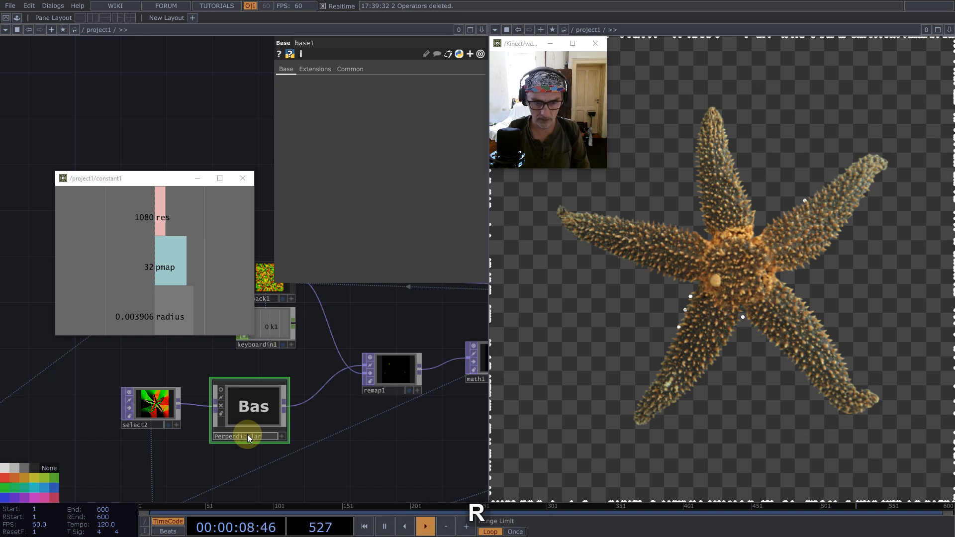
pyautogui.press('Return')
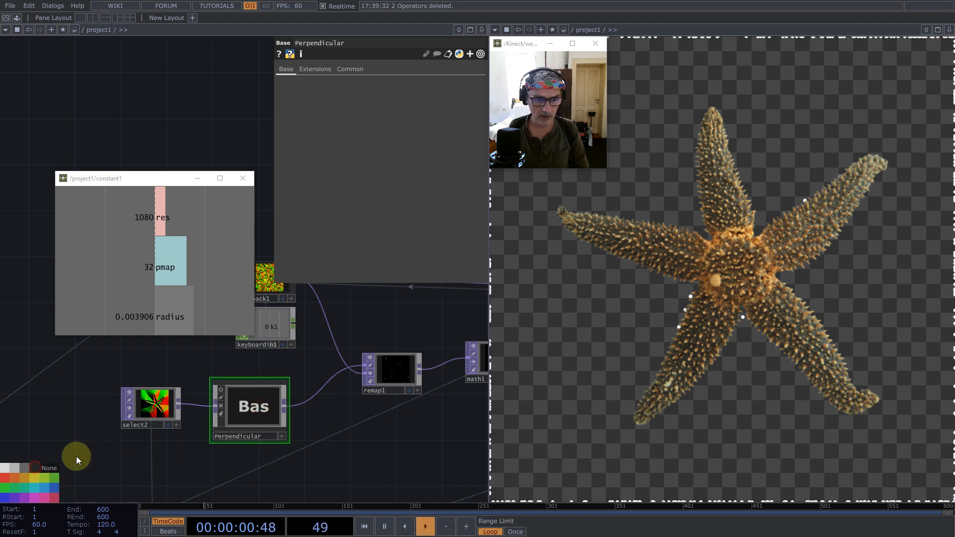
# - Enter the Perpendicular component and delete the Null between in1 and out1
pyautogui.doubleClick(259, 411)
pyautogui.press('h')
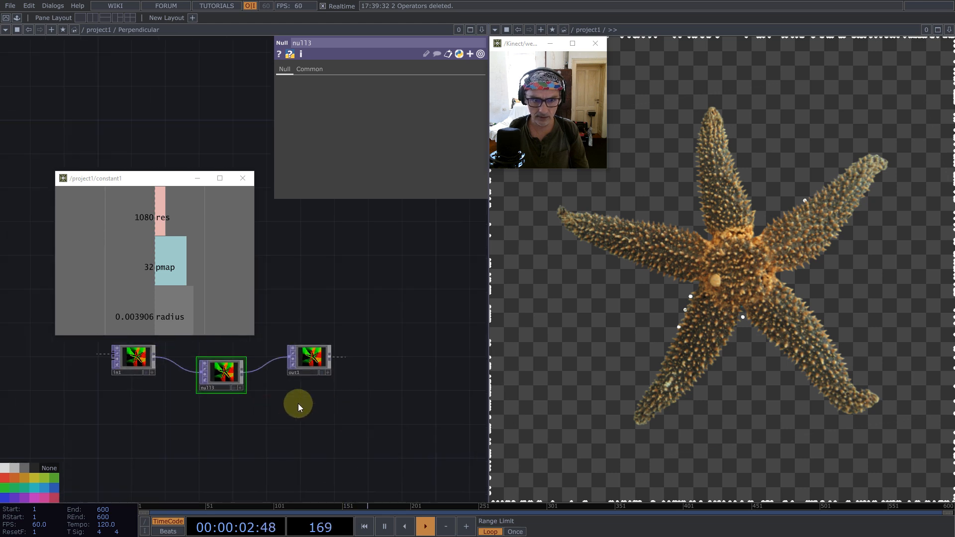
pyautogui.press('BackSpace')
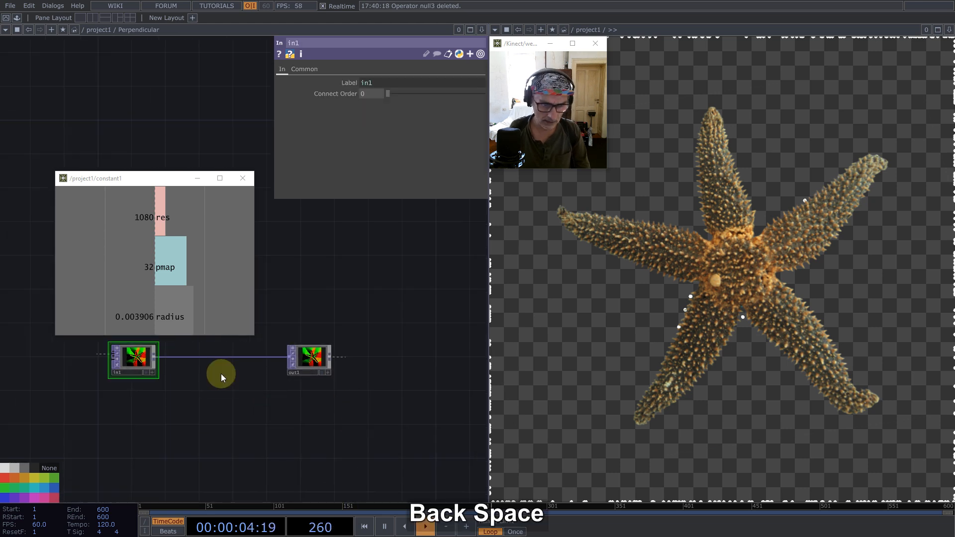
# - Add a Reorder TOP fed by in1 and place it below the wire to out1
pyautogui.middleClick(153, 356)
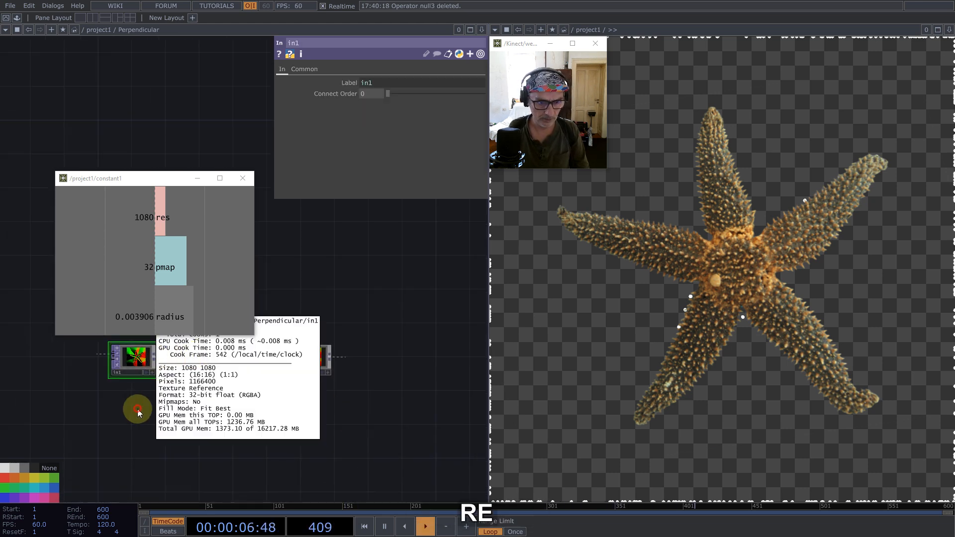
pyautogui.click(154, 357)
pyautogui.write('re')
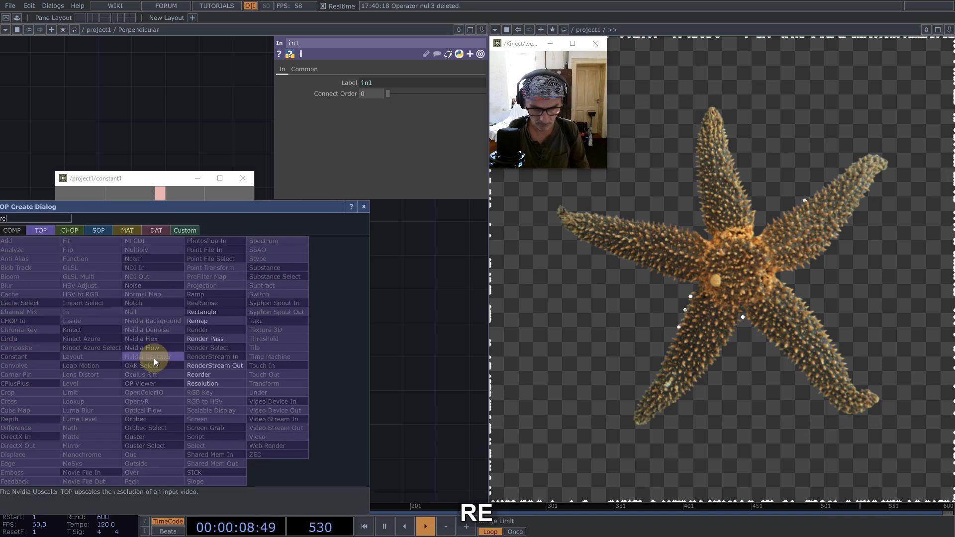
pyautogui.click(210, 376)
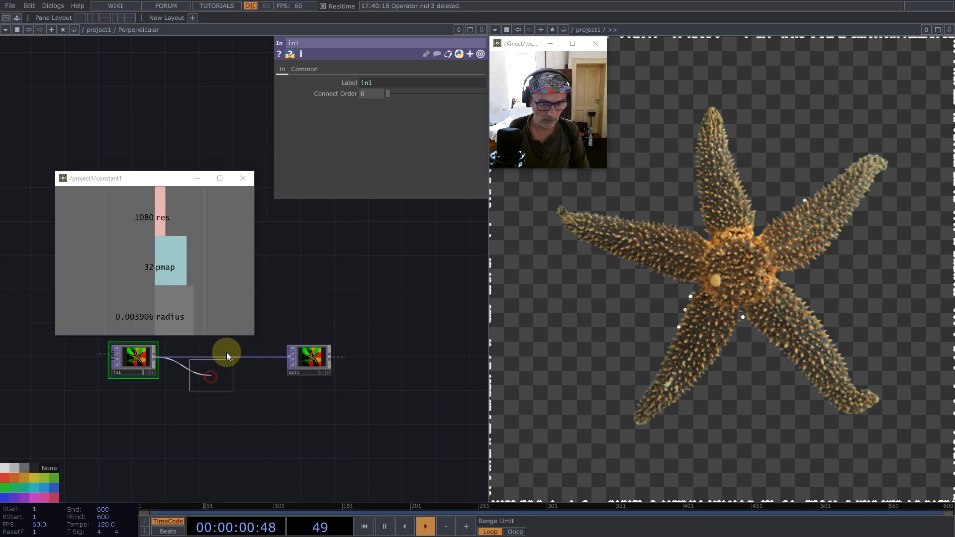
pyautogui.click(207, 383)
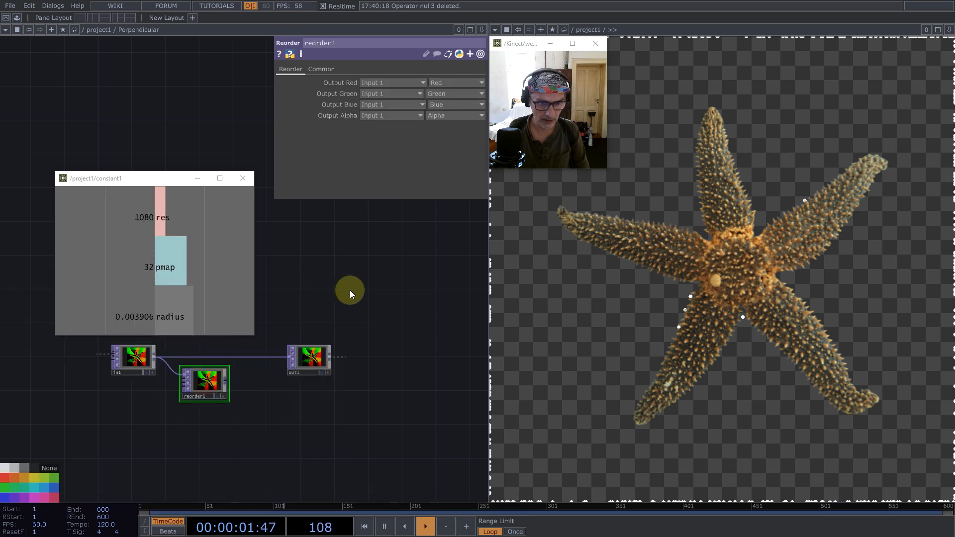
# - Swap the first two channels in reorder1, setting Output Red to Green and Output Green to Red
pyautogui.click(442, 82)
pyautogui.click(441, 113)
pyautogui.click(441, 94)
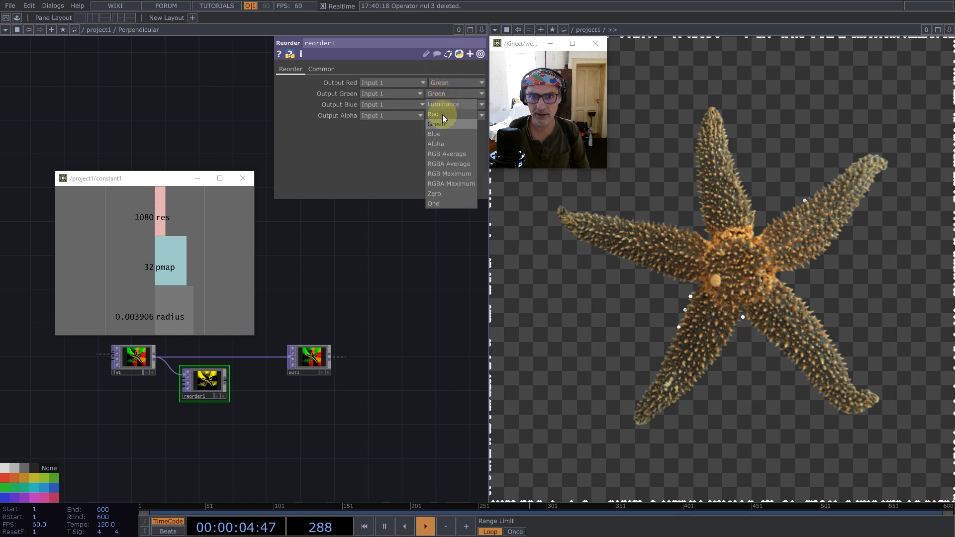
pyautogui.click(440, 114)
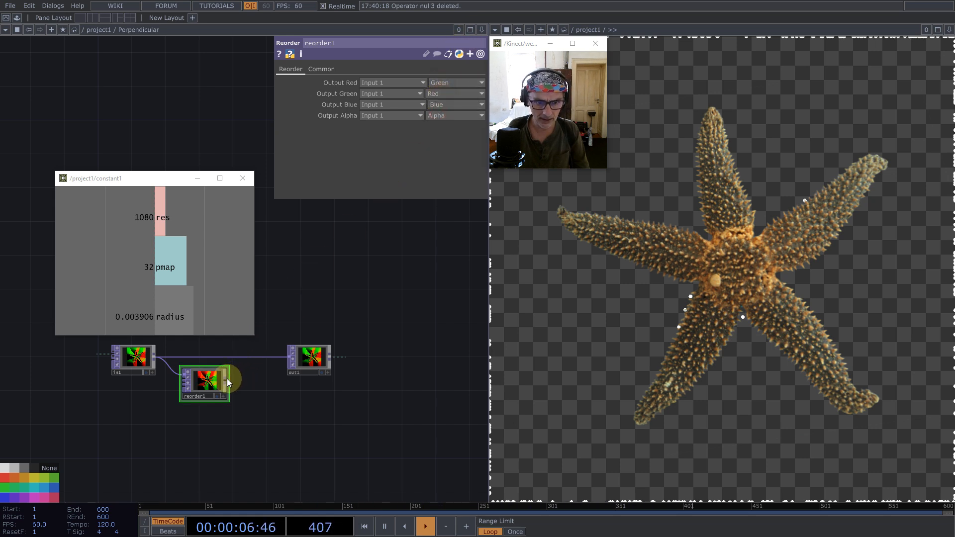
# - Append a Math TOP to reorder1's output and place it directly beside reorder1
pyautogui.middleClick(227, 379)
pyautogui.write('math')
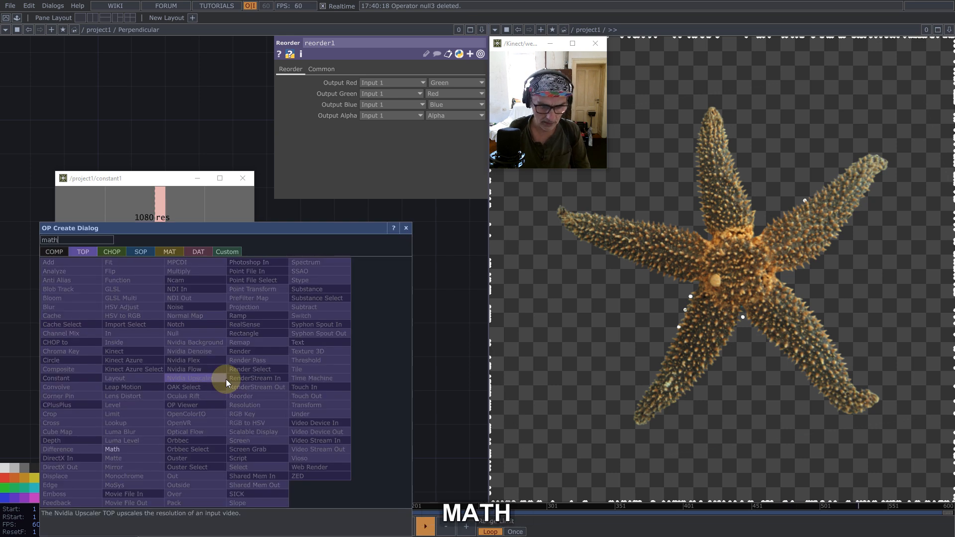
pyautogui.click(128, 450)
pyautogui.click(255, 384)
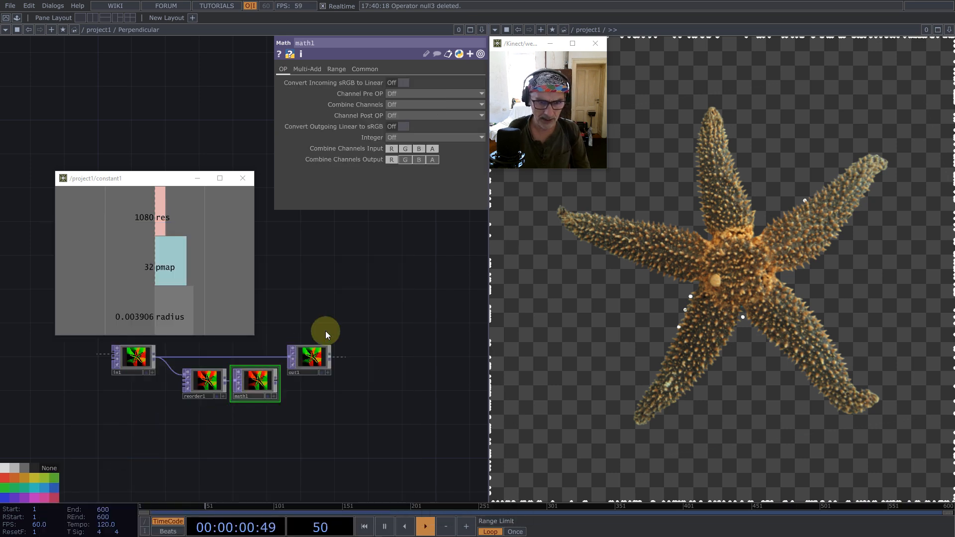
# - Exclude the green channel from math1's channel mask and set its Multiply value to -1
pyautogui.click(362, 69)
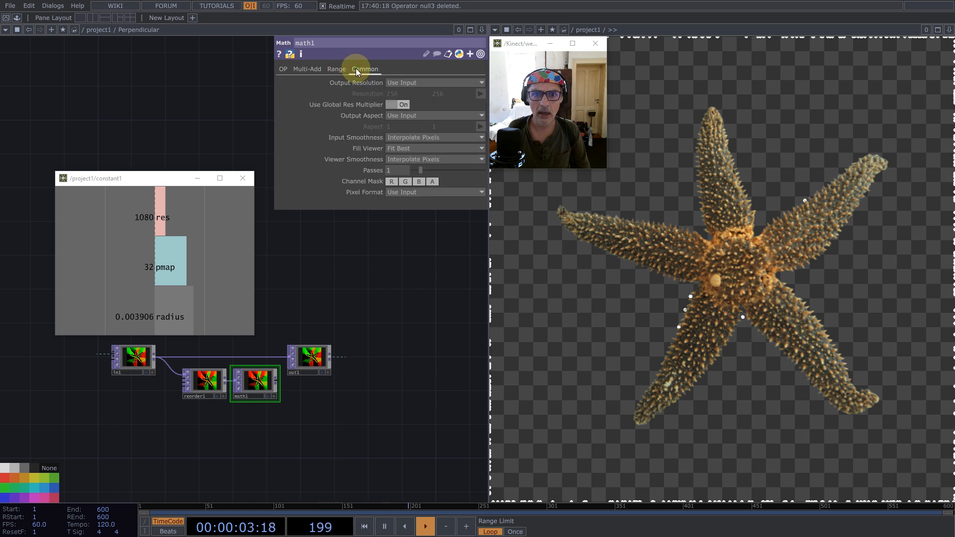
pyautogui.click(404, 181)
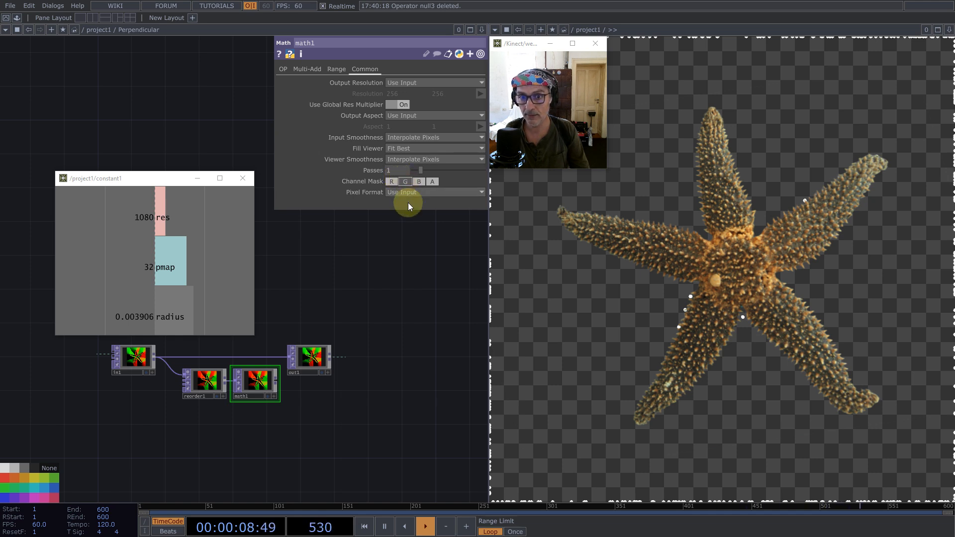
pyautogui.click(306, 72)
pyautogui.write('-1')
pyautogui.press('Return')
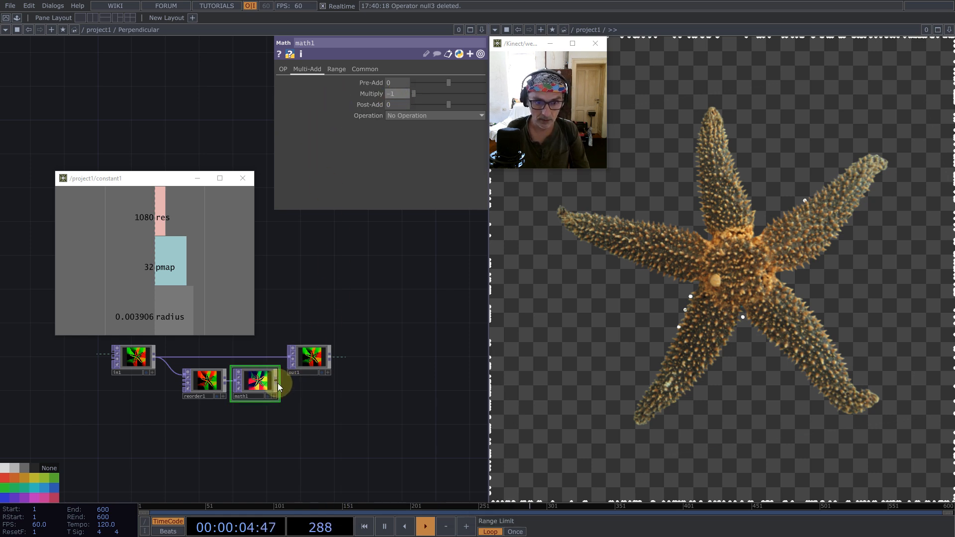
# - Connect math1 to out1 with out1 moved farther along, and exclude the alpha channel from math1's channel mask
pyautogui.moveTo(287, 359); pyautogui.dragTo(289, 359)
pyautogui.moveTo(309, 356); pyautogui.dragTo(389, 371)
pyautogui.scroll(8, 273, 384)
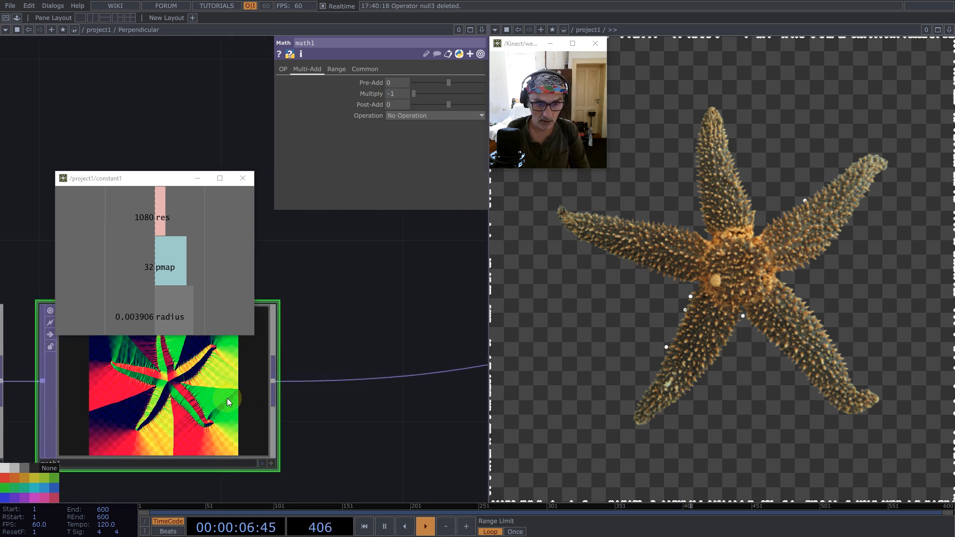
pyautogui.click(364, 70)
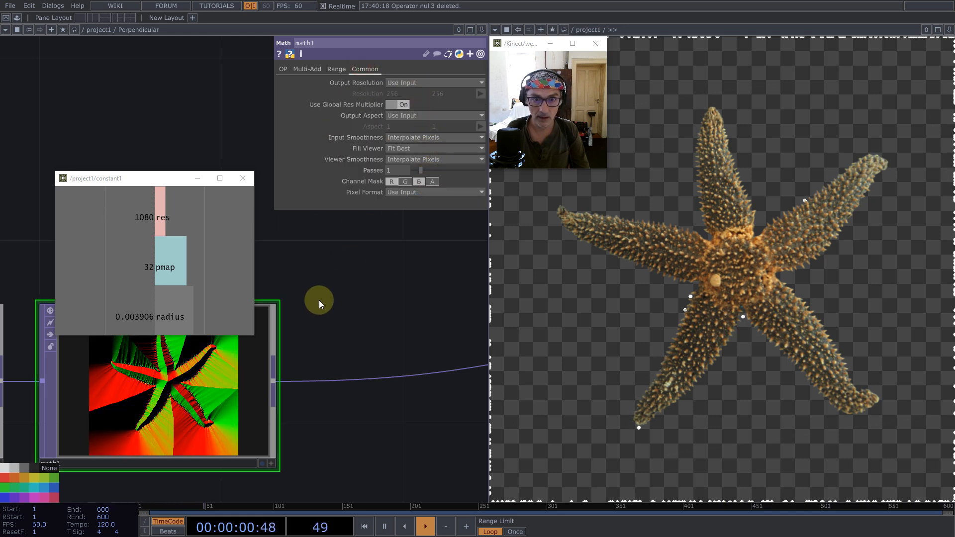
# - Return to the project1 network and insert the ImageFilters palette component feedback between the particle render and the composite
pyautogui.scroll(-8, 316, 304)
pyautogui.scroll(-10, 318, 309)
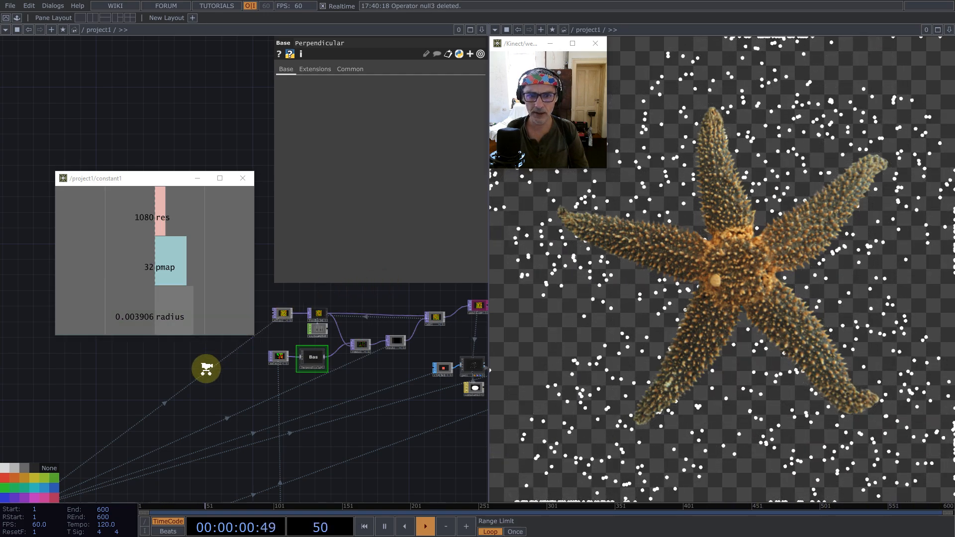
pyautogui.scroll(-3, 207, 366)
pyautogui.scroll(5, 268, 386)
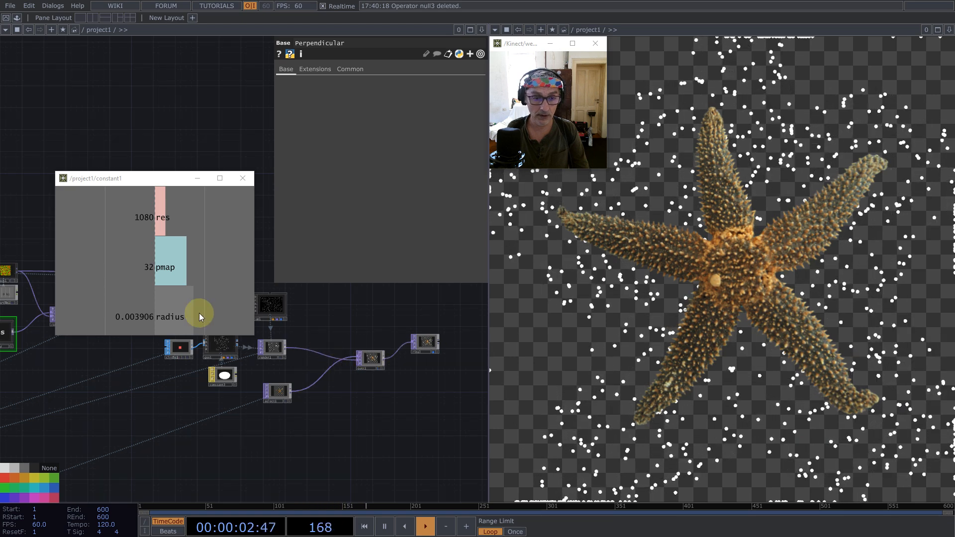
pyautogui.click(17, 18)
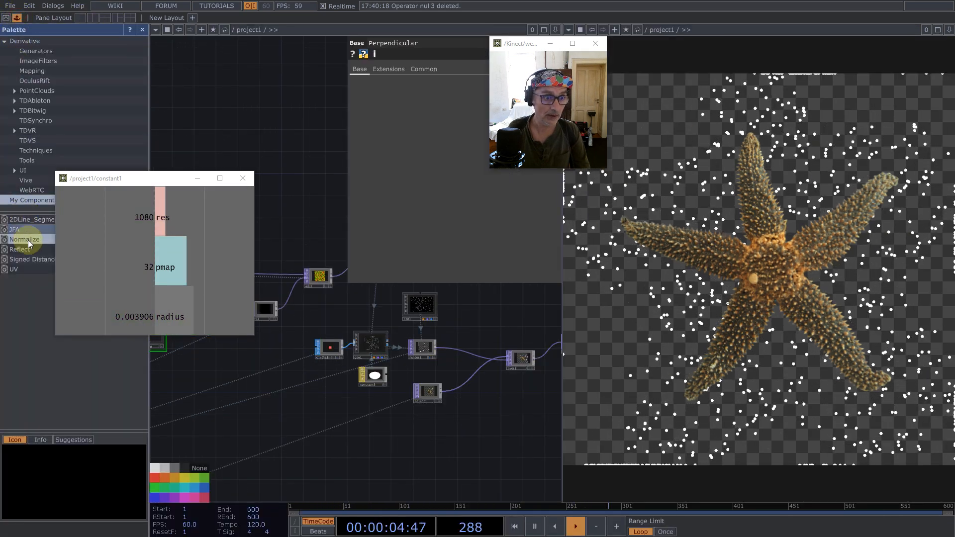
pyautogui.click(41, 62)
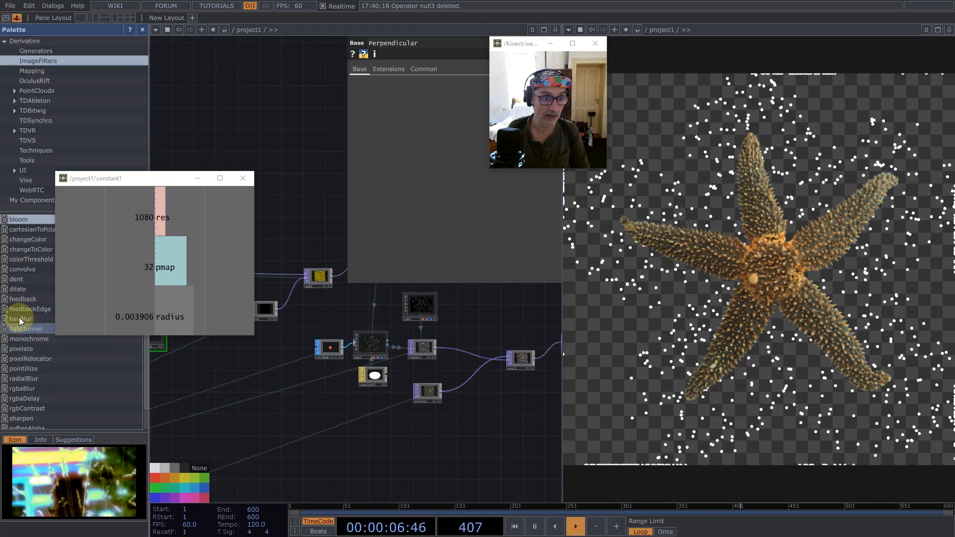
pyautogui.moveTo(25, 300); pyautogui.dragTo(464, 351)
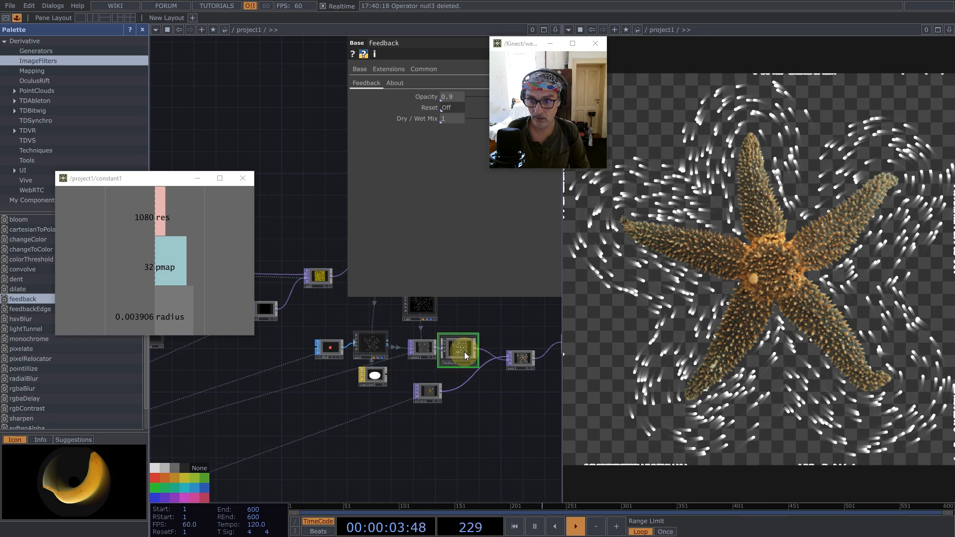
pyautogui.click(143, 29)
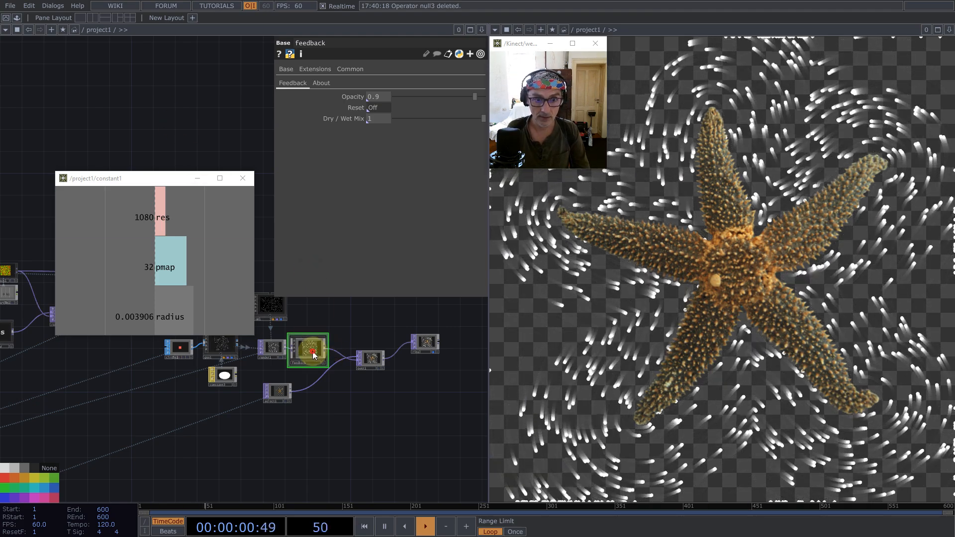
# - Export keyboardin1's k1 channel to the Reset parameter of the feedback component
pyautogui.moveTo(328, 452); pyautogui.dragTo(367, 483)
pyautogui.moveTo(70, 394); pyautogui.dragTo(98, 419)
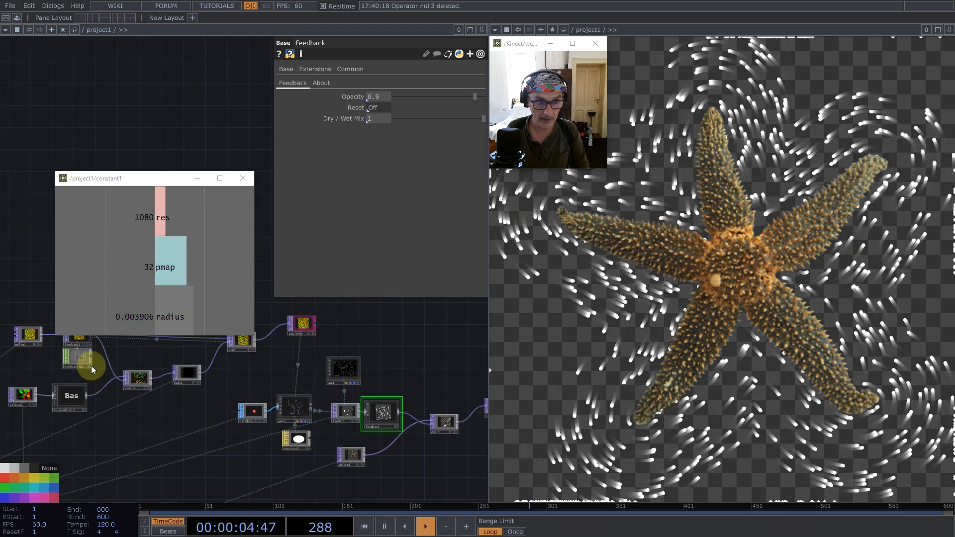
pyautogui.moveTo(80, 357); pyautogui.dragTo(386, 104)
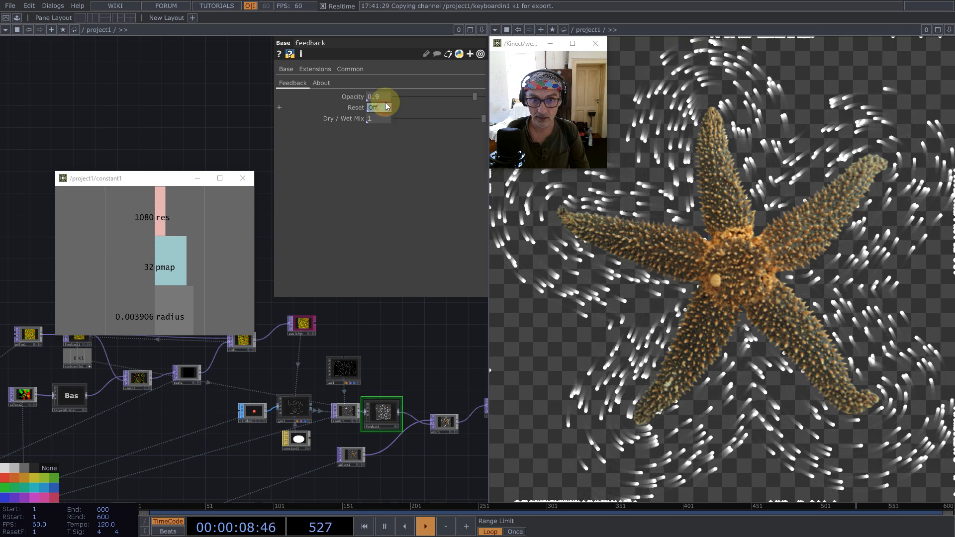
# - Set the feedback component's Opacity to 0.99 and reset the particles and their trails
pyautogui.write('9')
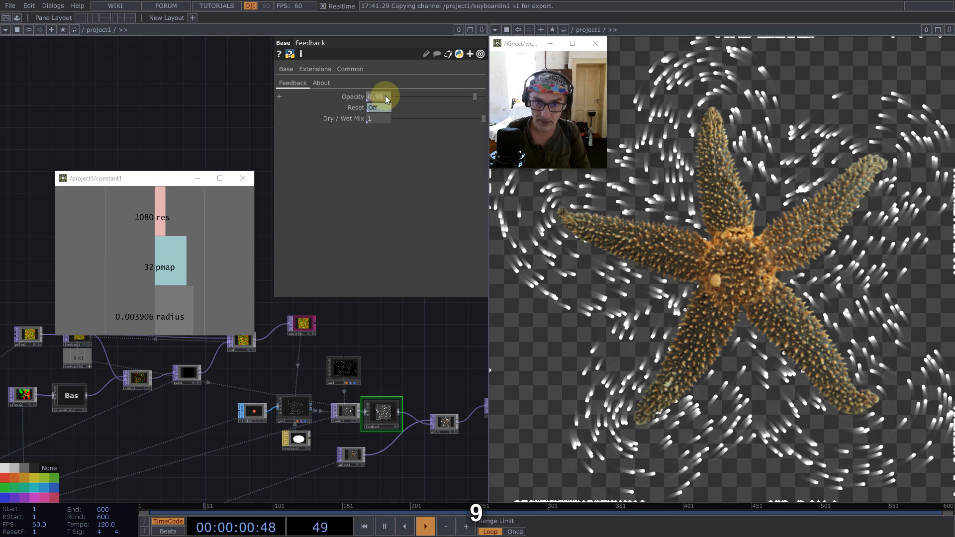
pyautogui.press('Return')
pyautogui.press('1')
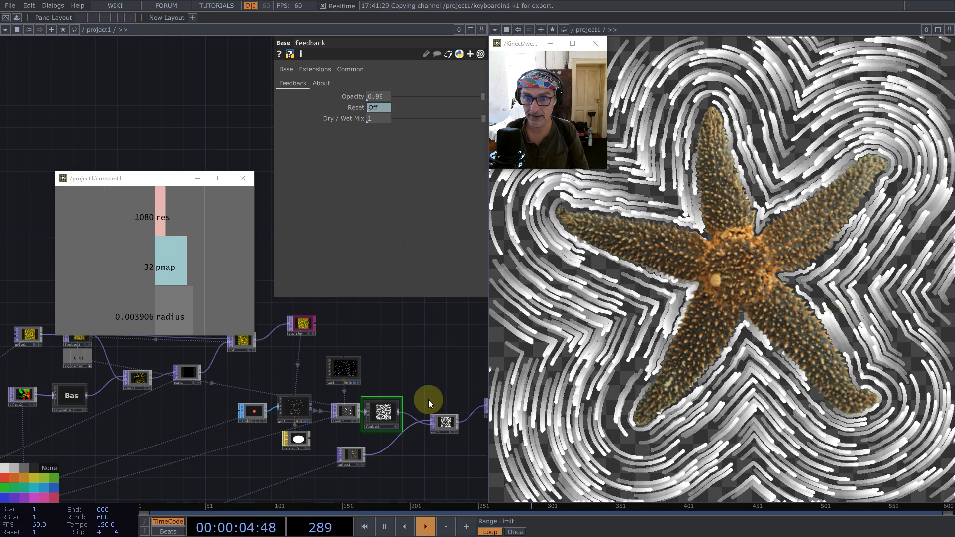
pyautogui.scroll(-5, 422, 424)
pyautogui.scroll(5, 288, 408)
pyautogui.moveTo(456, 338); pyautogui.dragTo(344, 366)
pyautogui.moveTo(422, 385); pyautogui.dragTo(444, 381)
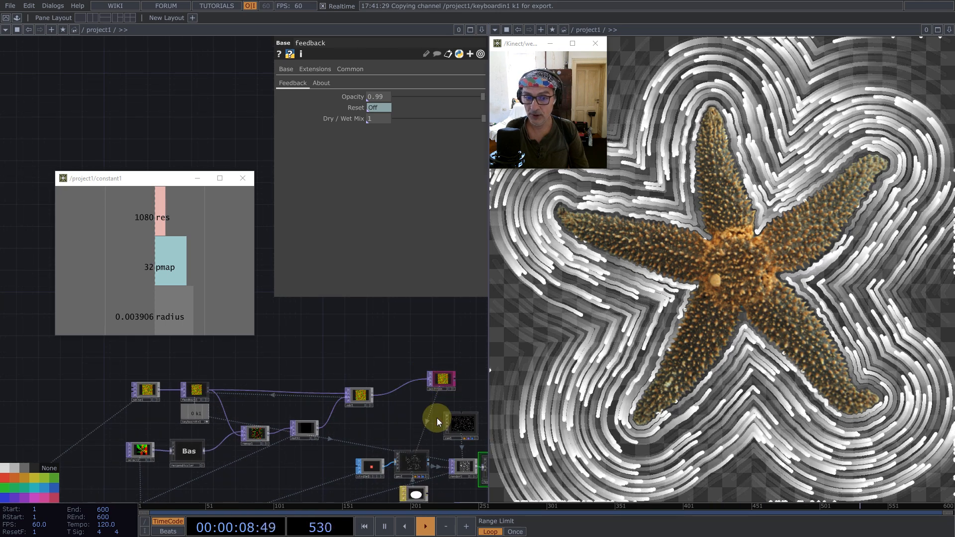
# - Turn off the viewers of the camera and geometry components
pyautogui.click(447, 416)
pyautogui.click(398, 454)
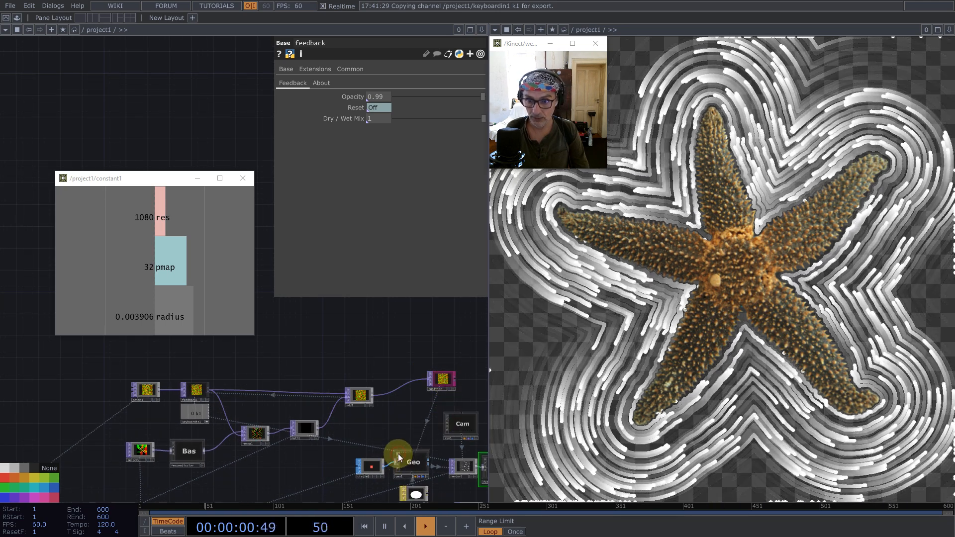
pyautogui.scroll(-4, 366, 306)
pyautogui.scroll(-2, 364, 302)
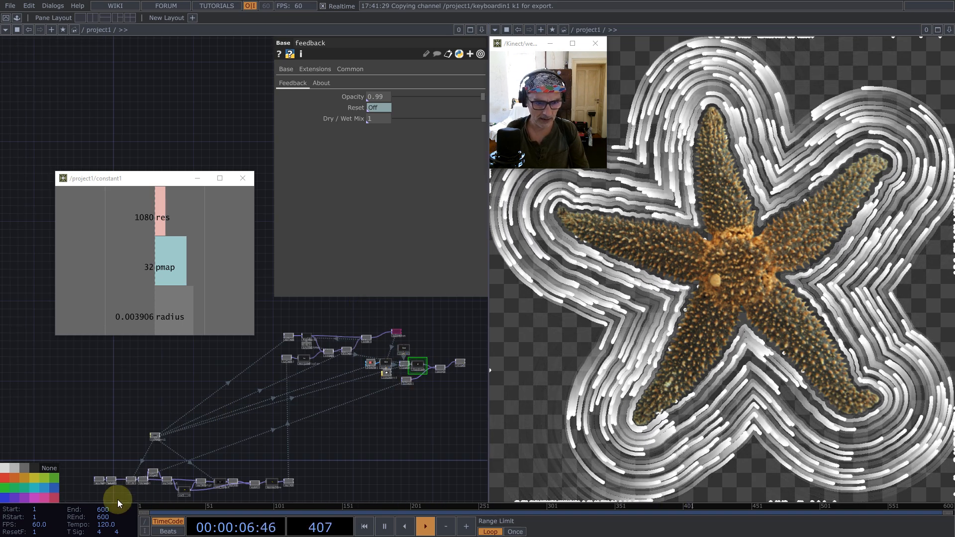
# - Add a Select TOP above the starfish image chain and set its source to fit1
pyautogui.scroll(5, 118, 499)
pyautogui.press('Tab')
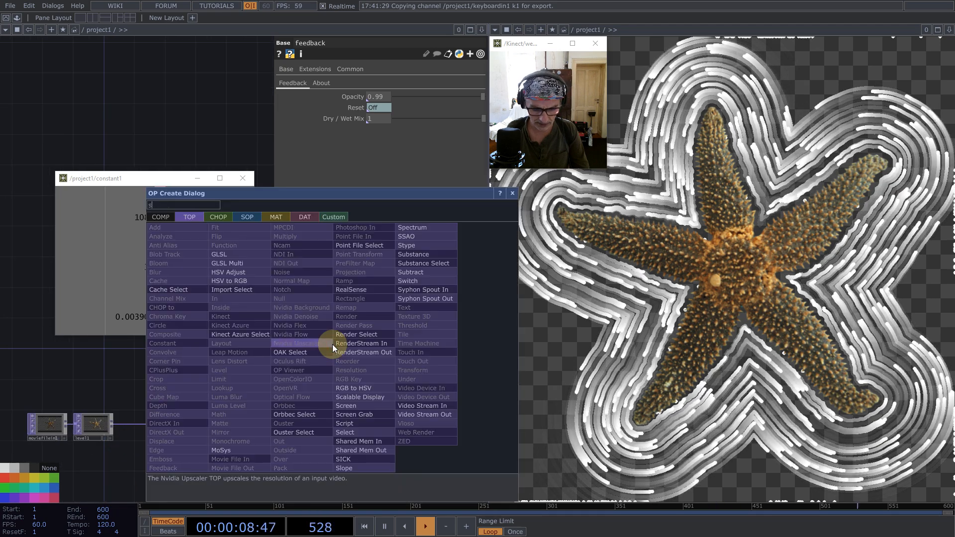
pyautogui.write('se')
pyautogui.click(353, 432)
pyautogui.click(362, 318)
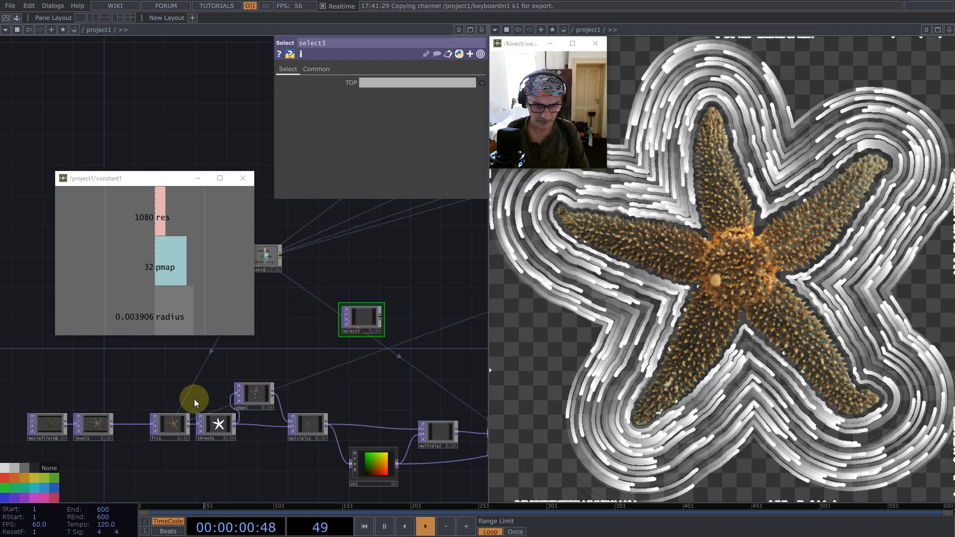
pyautogui.moveTo(171, 424); pyautogui.dragTo(374, 83)
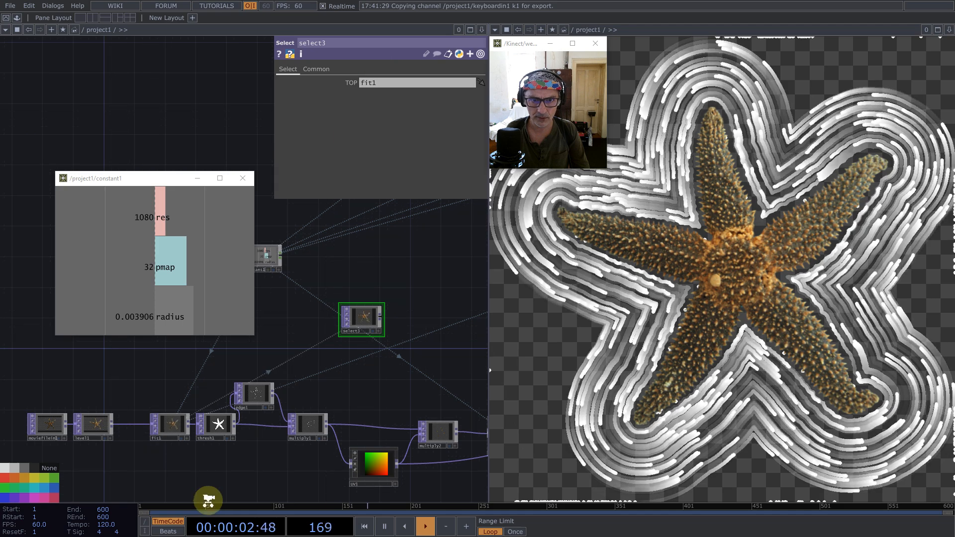
# - Move the Select TOP to the empty network area above noise1
pyautogui.scroll(-4, 255, 455)
pyautogui.moveTo(284, 413); pyautogui.dragTo(383, 213)
pyautogui.moveTo(409, 237); pyautogui.dragTo(317, 451)
pyautogui.scroll(5, 356, 381)
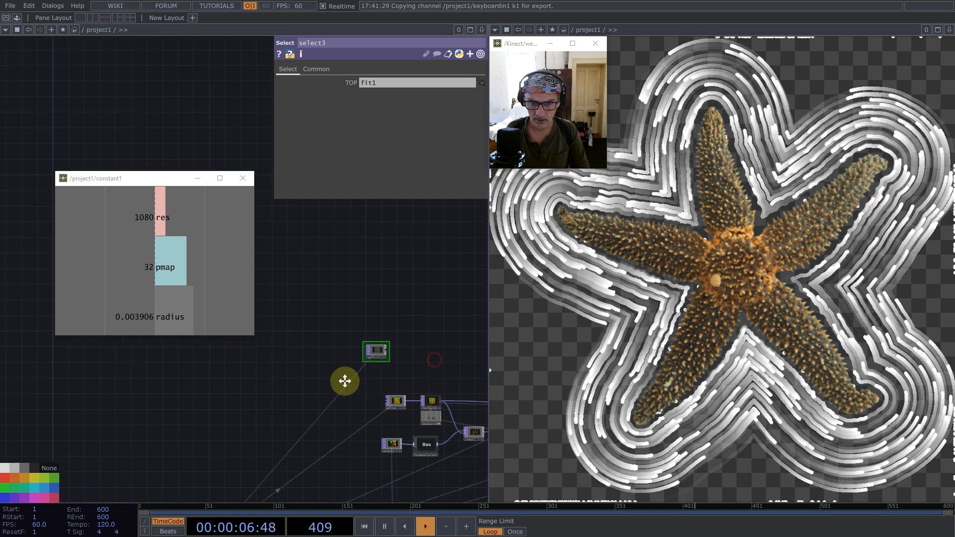
pyautogui.moveTo(219, 341); pyautogui.dragTo(272, 362)
pyautogui.moveTo(342, 367); pyautogui.dragTo(358, 368)
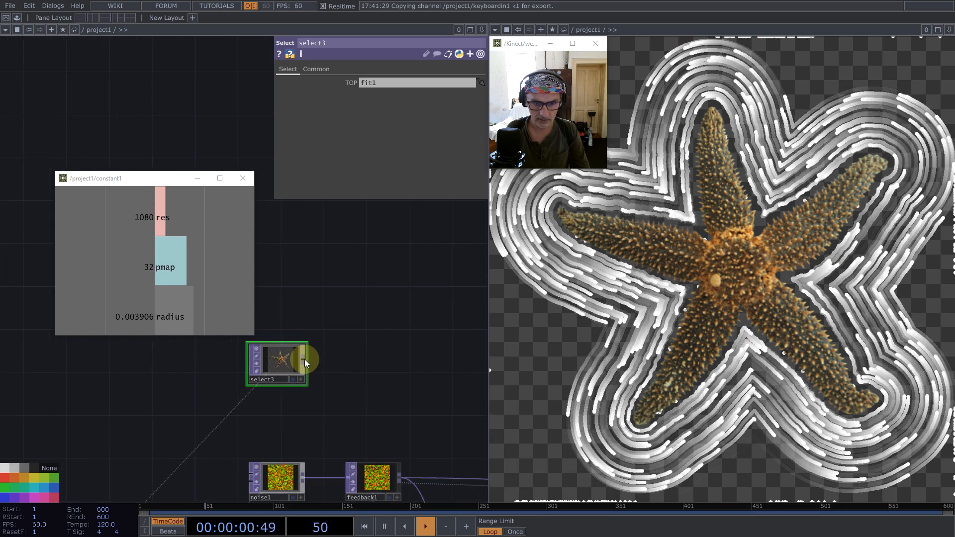
# - Add a Noise TOP fed by select3's output
pyautogui.middleClick(304, 359)
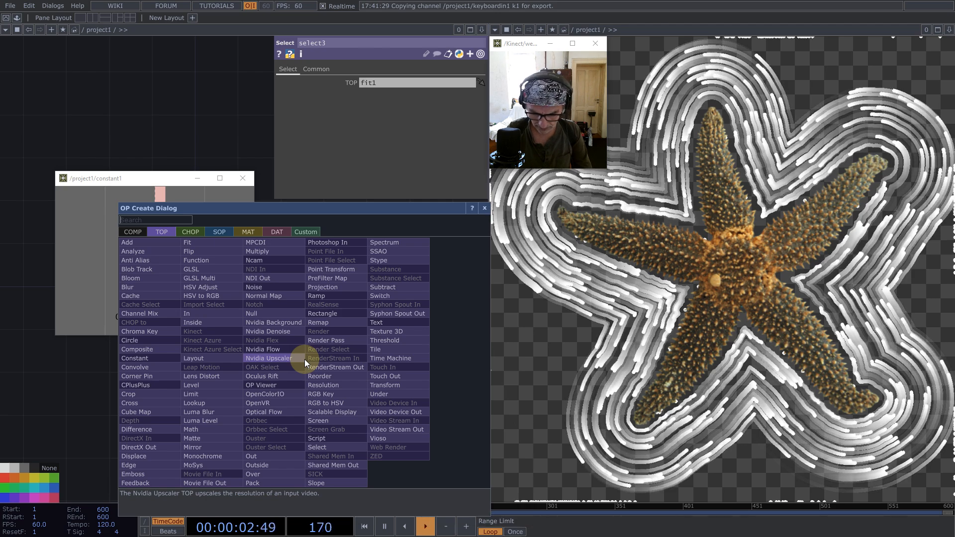
pyautogui.write('noi')
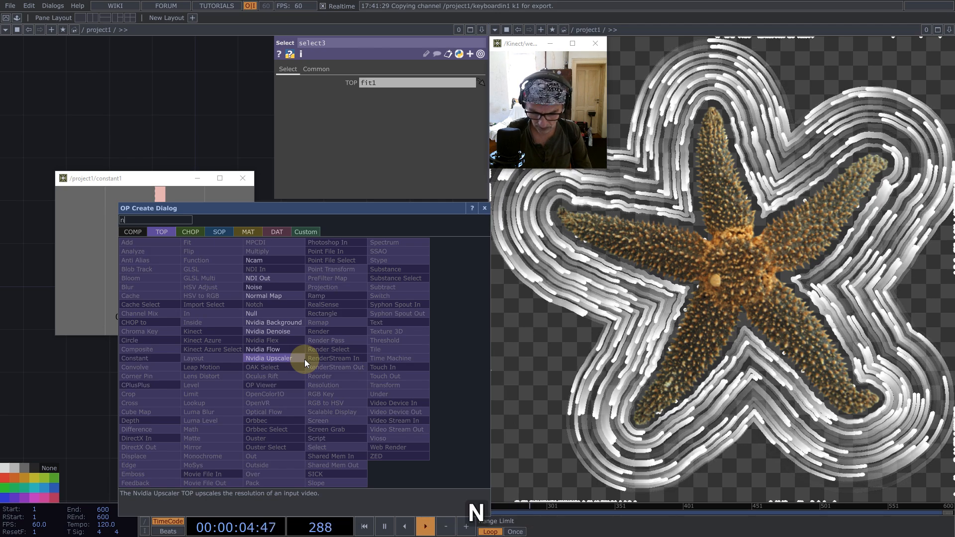
pyautogui.click(276, 288)
pyautogui.click(377, 363)
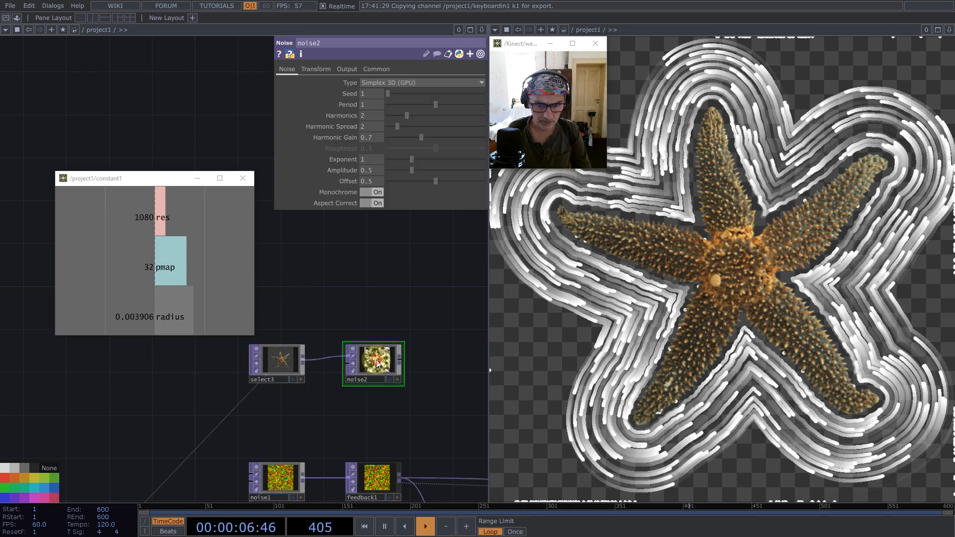
pyautogui.scroll(5, 389, 384)
pyautogui.scroll(-4, 380, 355)
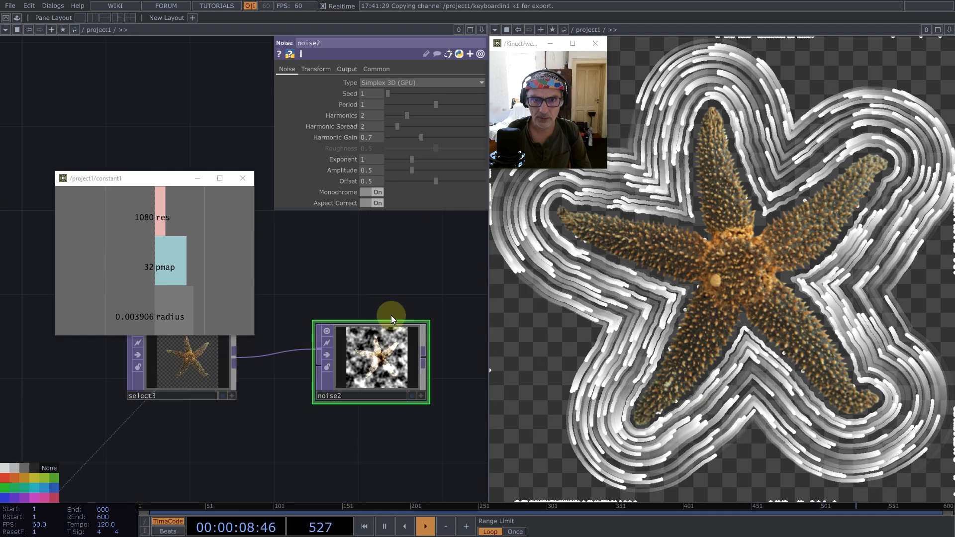
# - Examine the RGB and Alpha mode options in noise2's output settings
pyautogui.click(350, 70)
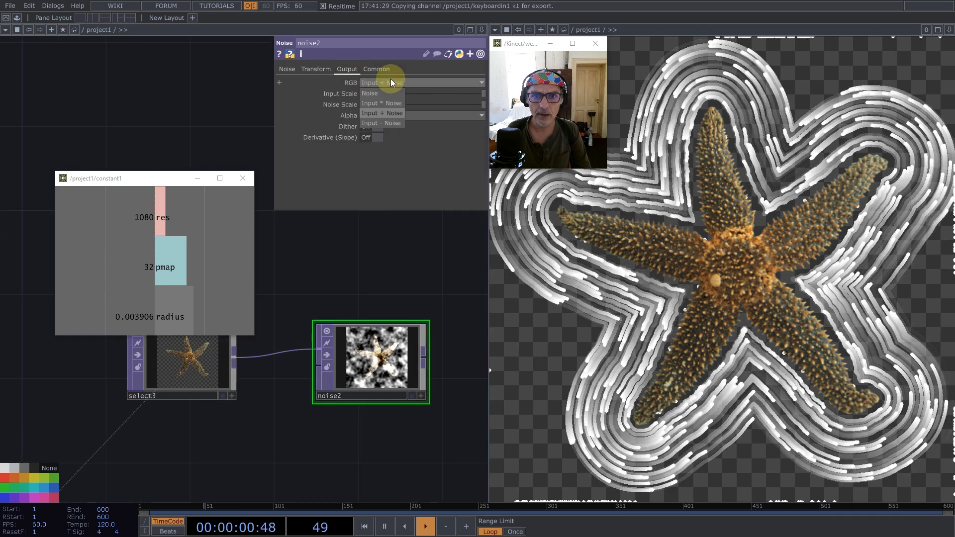
pyautogui.click(398, 58)
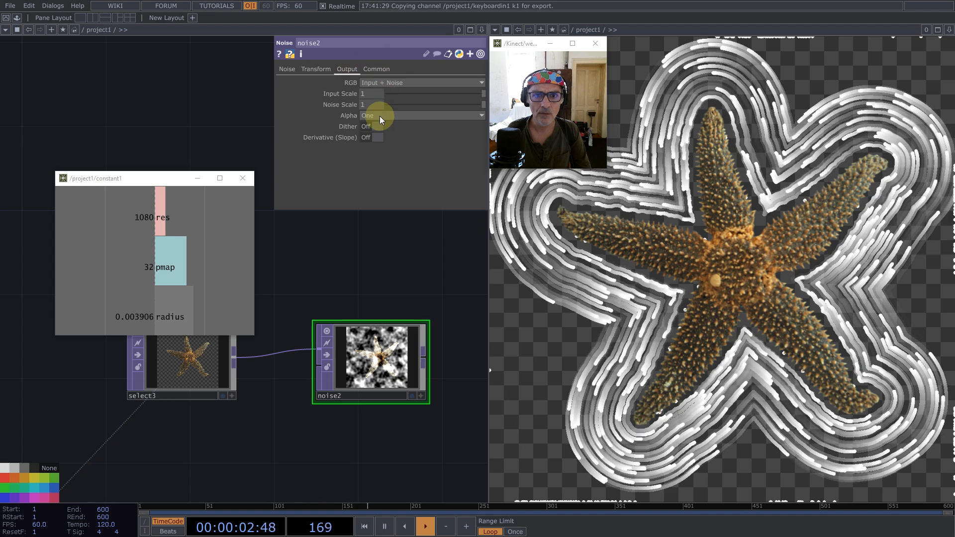
pyautogui.click(380, 116)
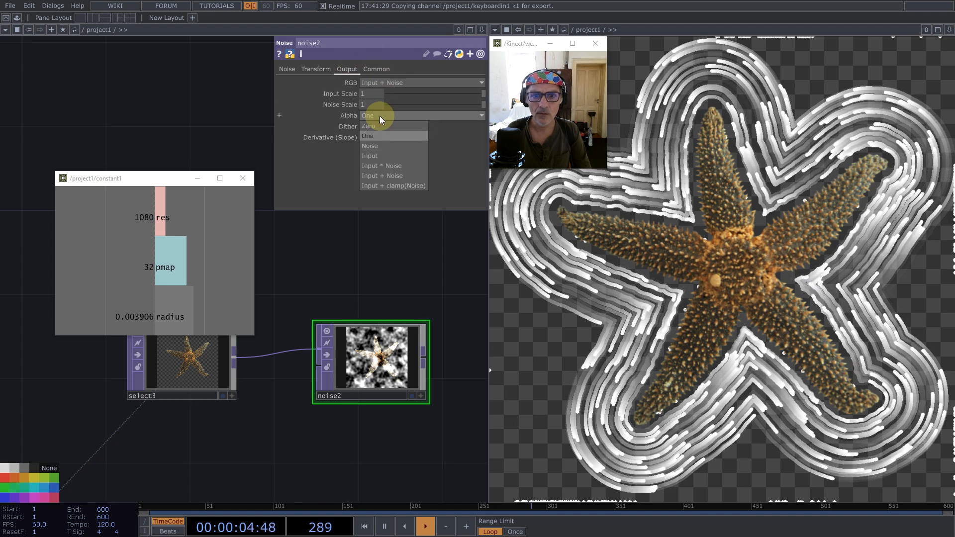
pyautogui.click(394, 253)
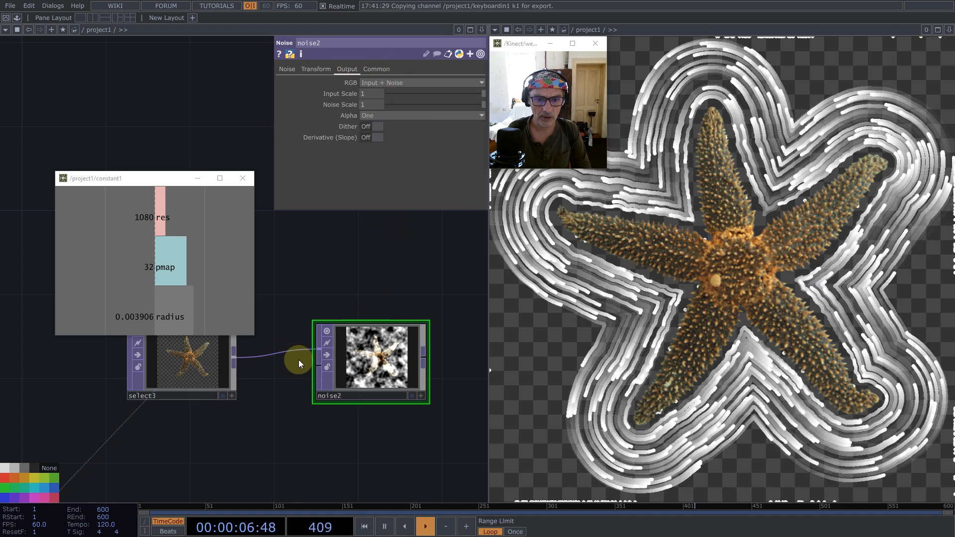
# - Disconnect noise2 from select3 and move it slightly lower in the network
pyautogui.rightClick(256, 354)
pyautogui.click(272, 383)
pyautogui.moveTo(381, 352); pyautogui.dragTo(360, 393)
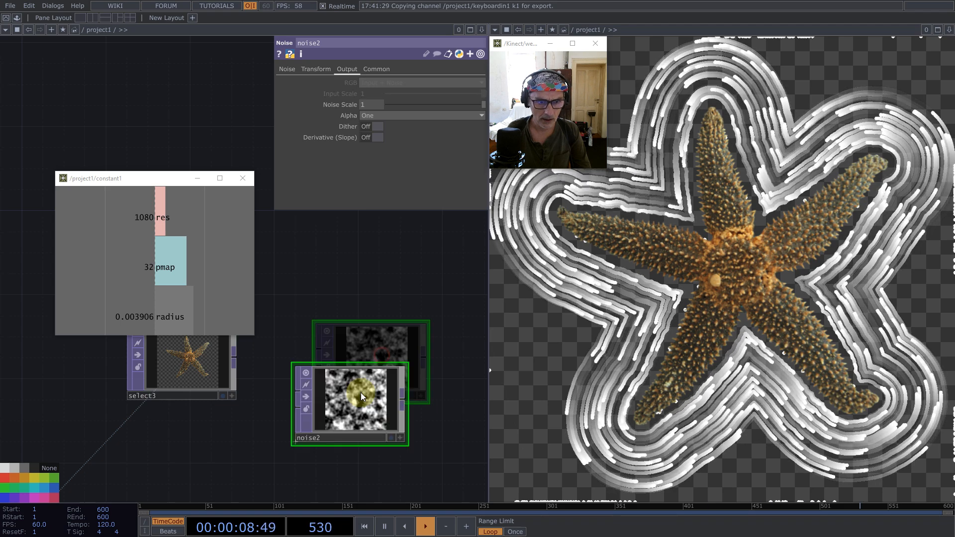
# - Configure noise2 with Monochrome off, 32-bit float (RGBA) pixel format and its resolution driven by constant1's res channel
pyautogui.moveTo(224, 256); pyautogui.dragTo(349, 97)
pyautogui.click(384, 192)
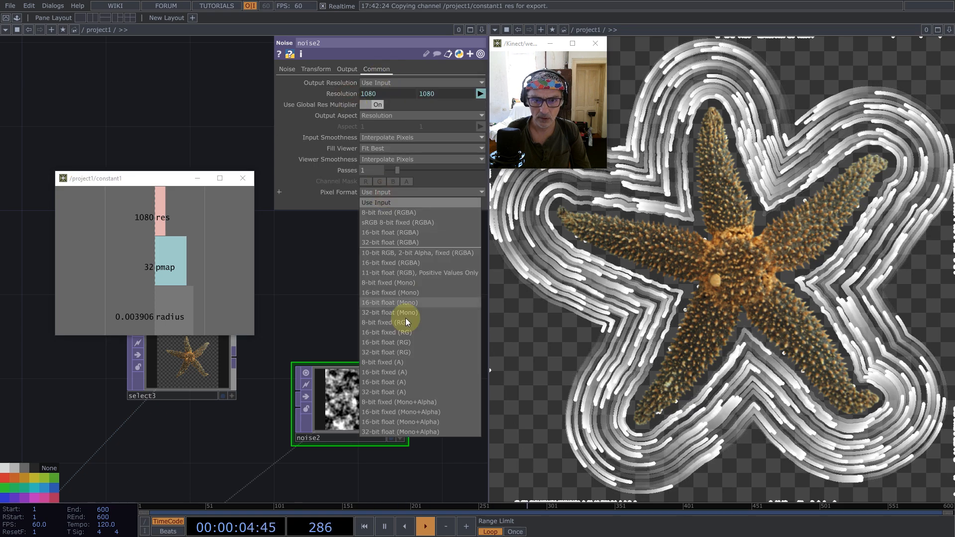
pyautogui.click(413, 242)
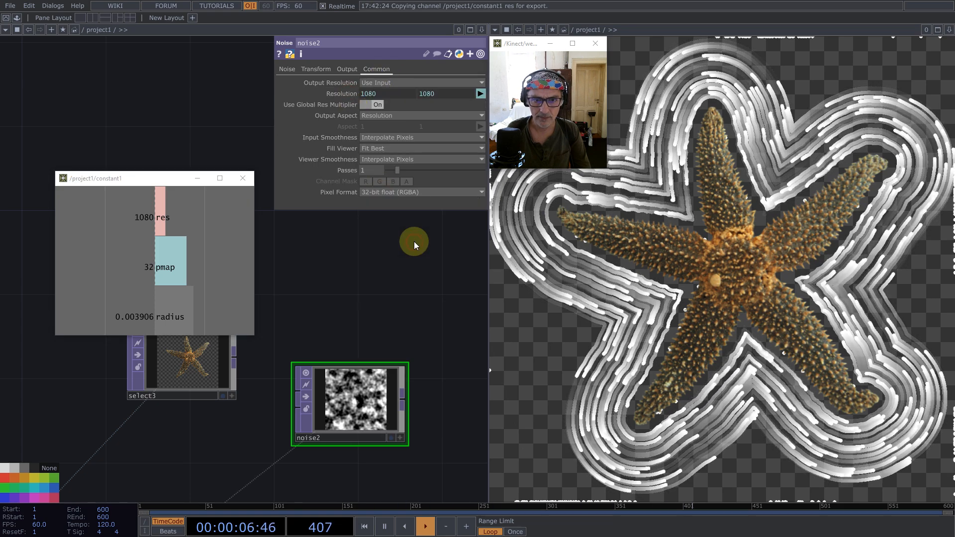
pyautogui.click(288, 70)
pyautogui.click(379, 192)
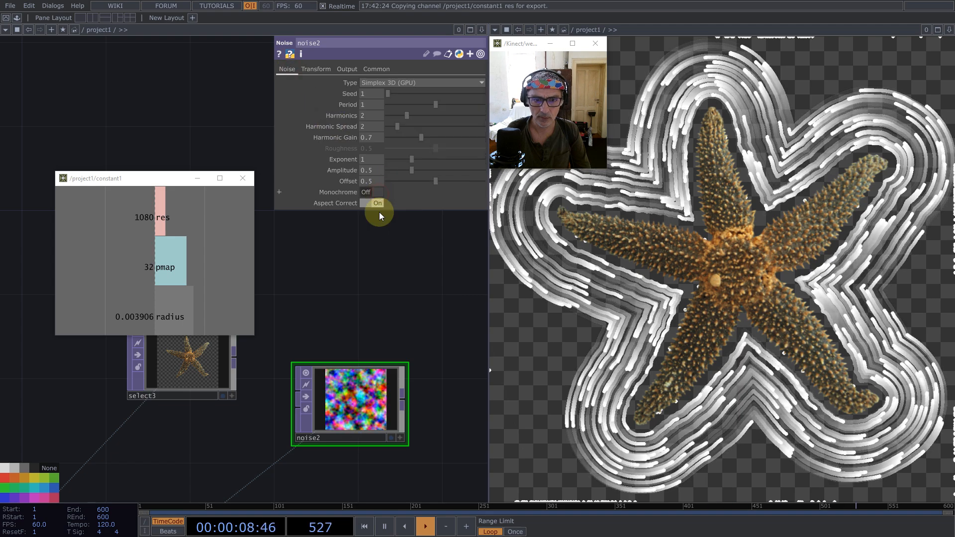
# - Add an Over TOP that composites select3 on top of noise2
pyautogui.moveTo(319, 413); pyautogui.dragTo(255, 456)
pyautogui.middleClick(238, 356)
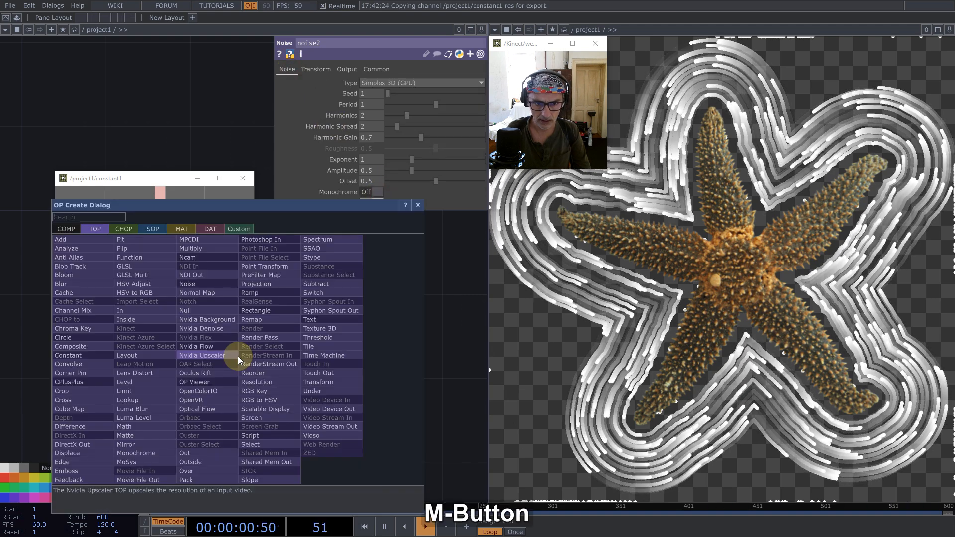
pyautogui.write('over')
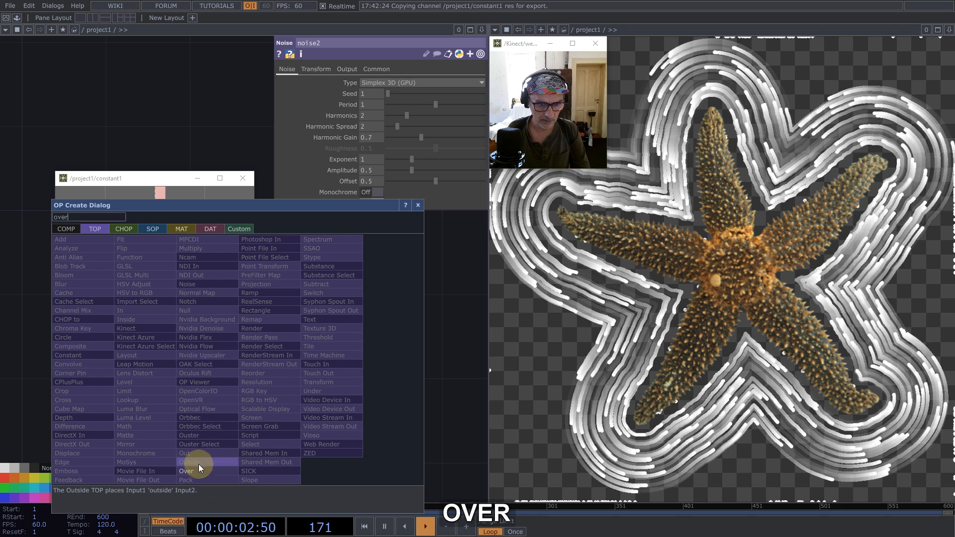
pyautogui.click(196, 468)
pyautogui.click(428, 320)
pyautogui.click(381, 347)
pyautogui.moveTo(382, 348); pyautogui.dragTo(402, 389)
pyautogui.moveTo(372, 316); pyautogui.dragTo(312, 328)
pyautogui.scroll(-5, 300, 352)
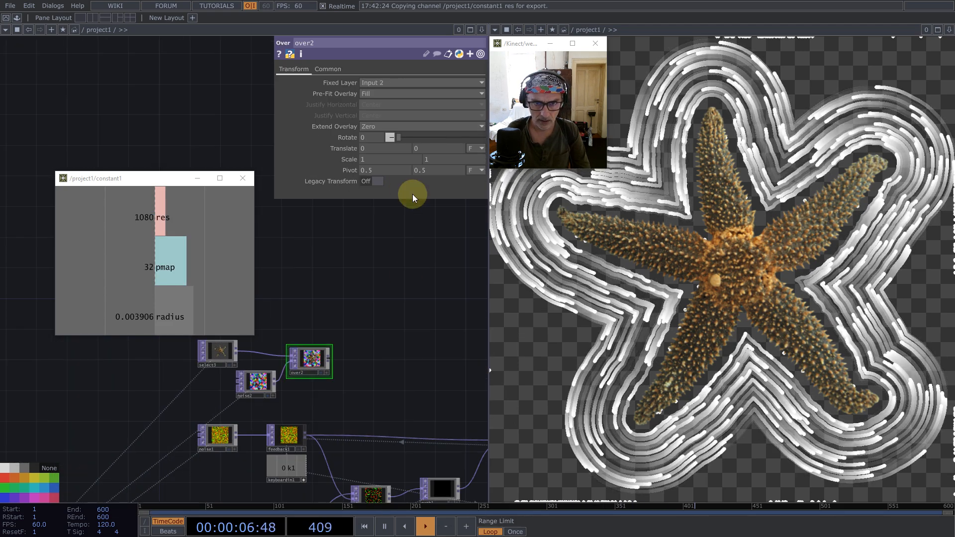
# - Set noise2's Seed to 3834 and adjust its transform scale to get larger colour patches
pyautogui.click(263, 371)
pyautogui.click(425, 94)
pyautogui.click(319, 69)
pyautogui.moveTo(351, 130); pyautogui.dragTo(167, 116, button='middle')
pyautogui.click(286, 69)
# - Examine the over2 starfish composite and the feedback1 particle position texture up close
pyautogui.scroll(3, 242, 403)
pyautogui.scroll(-3, 243, 409)
pyautogui.scroll(6, 332, 357)
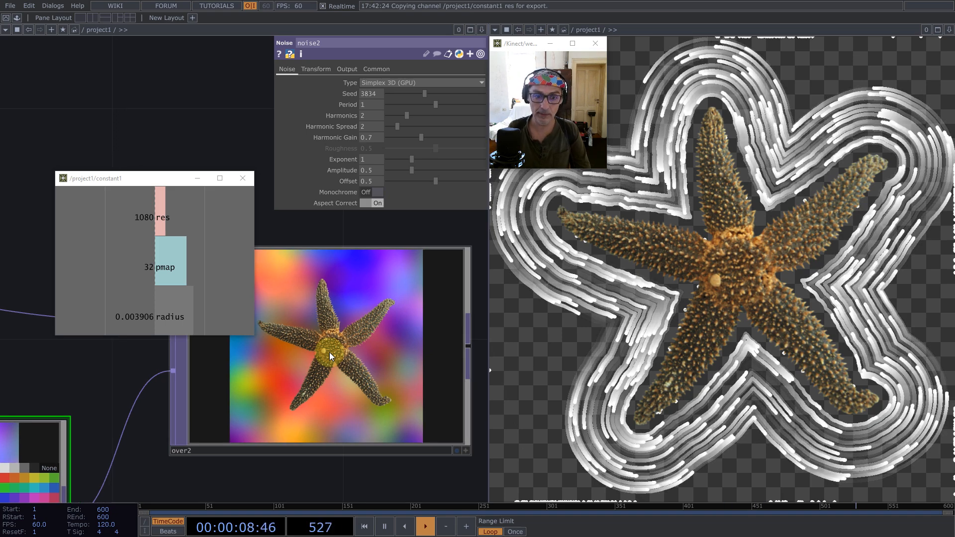
pyautogui.scroll(-6, 330, 352)
pyautogui.scroll(5, 314, 452)
pyautogui.scroll(3, 304, 452)
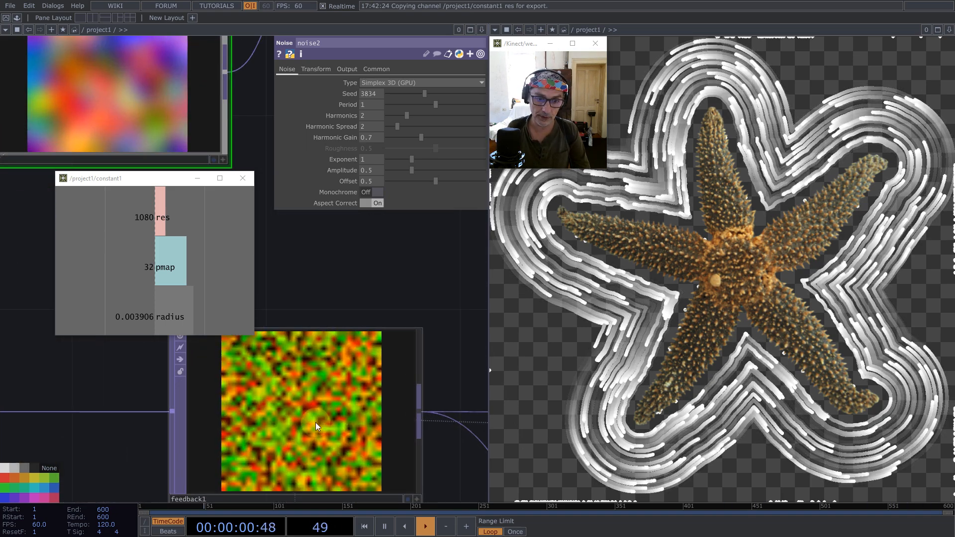
pyautogui.scroll(-5, 313, 418)
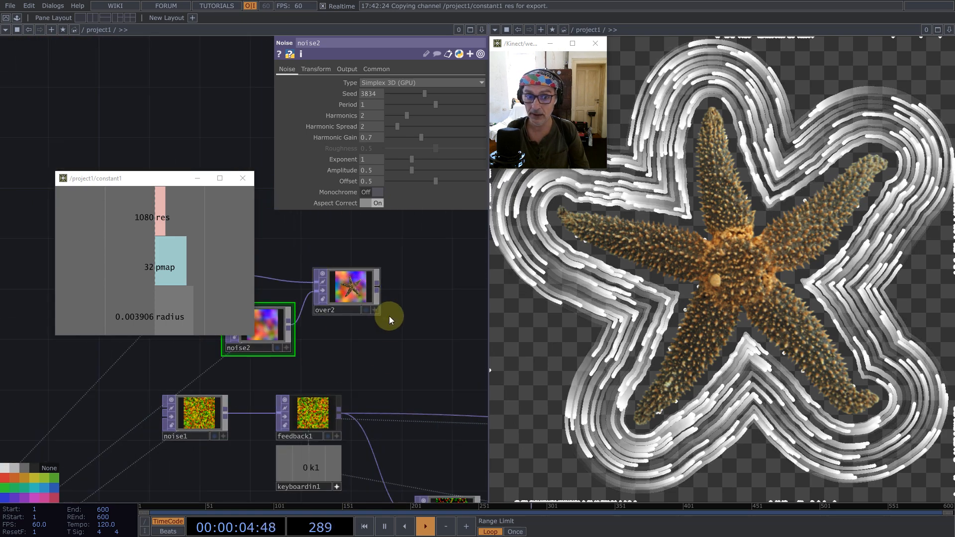
pyautogui.scroll(-4, 354, 332)
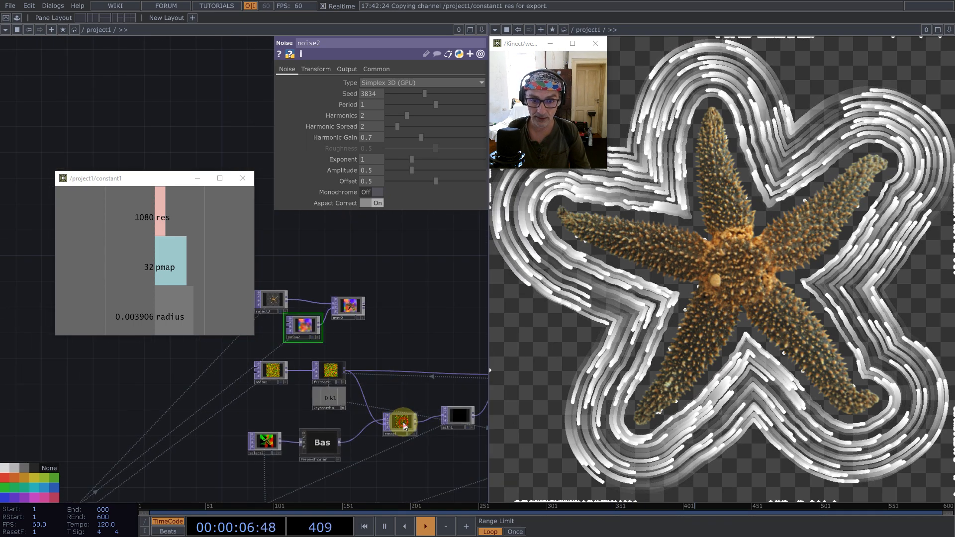
# - Duplicate the remap TOP next to over2 and connect over2 to the copy's first input, keeping feedback1 on the second
pyautogui.click(403, 420)
pyautogui.hotkey('ctrl', 'v')
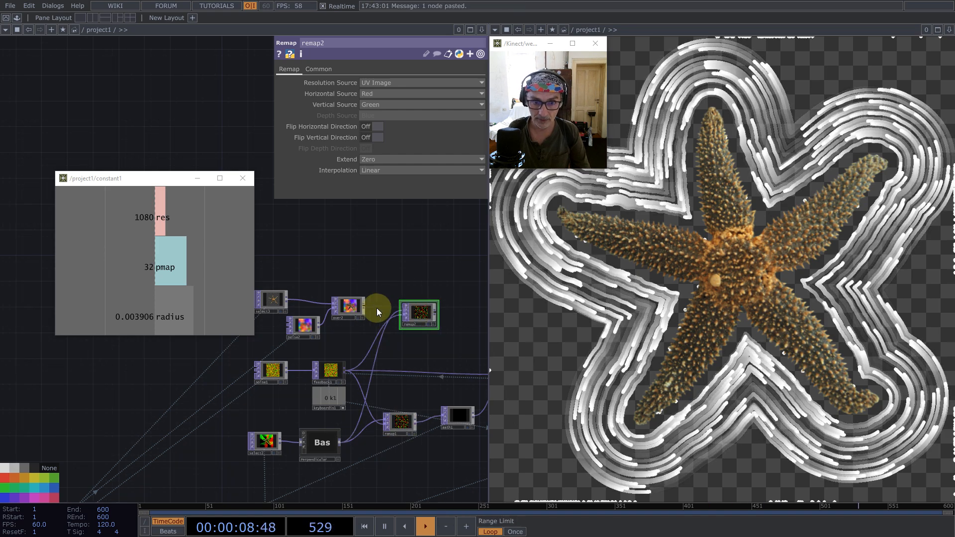
pyautogui.scroll(4, 376, 311)
pyautogui.scroll(2, 372, 301)
pyautogui.click(356, 315)
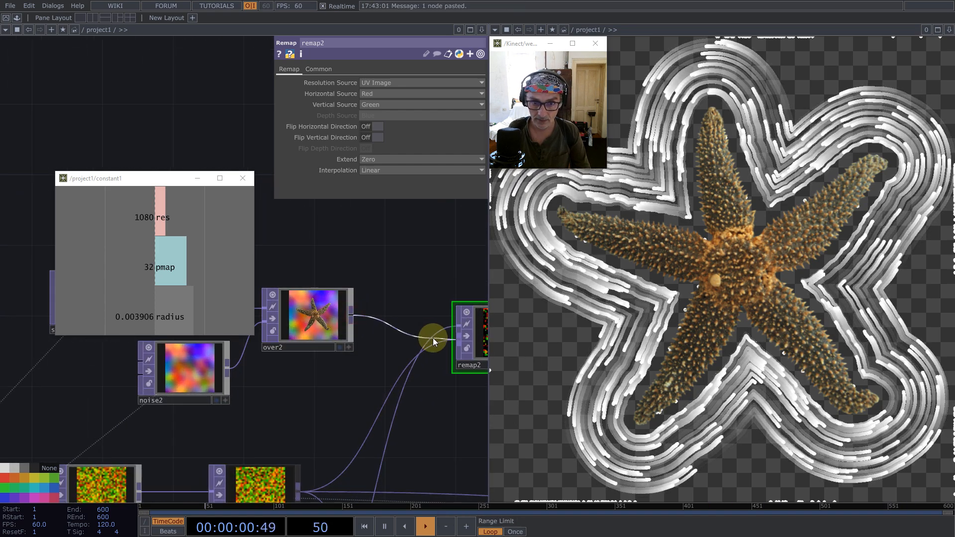
pyautogui.click(429, 337)
pyautogui.moveTo(382, 259); pyautogui.dragTo(206, 263)
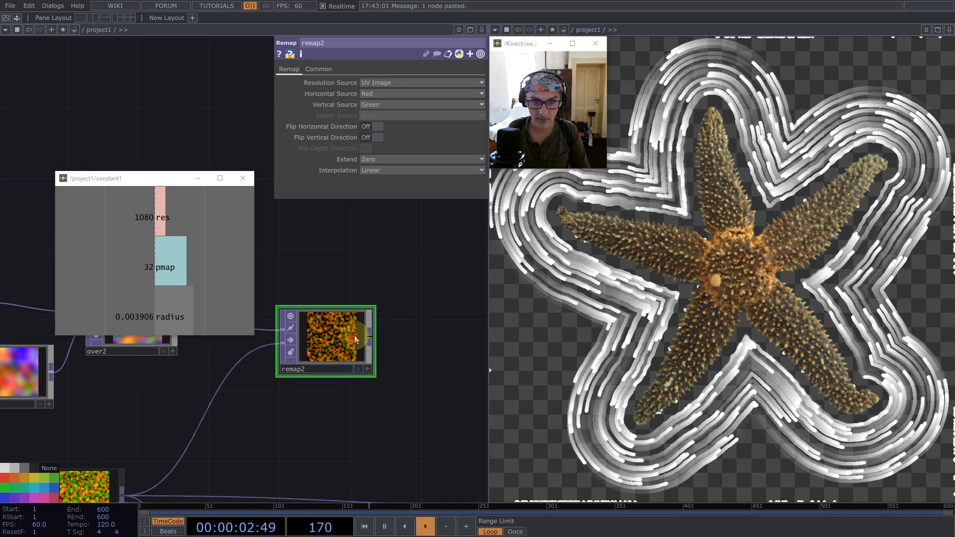
# - Set remap2's pixel format to 32-bit float (RGBA)
pyautogui.click(323, 69)
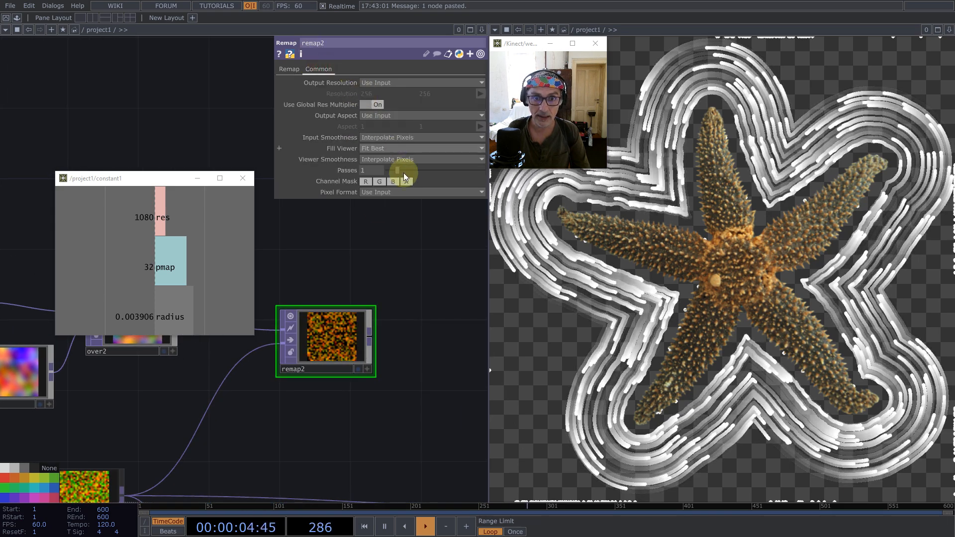
pyautogui.click(400, 191)
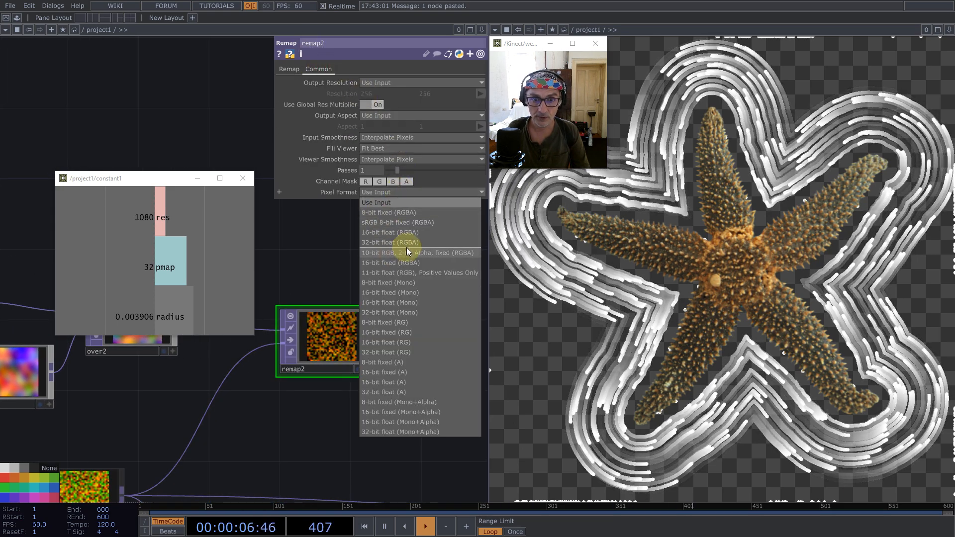
pyautogui.click(407, 244)
pyautogui.scroll(-3, 348, 354)
pyautogui.scroll(10, 346, 357)
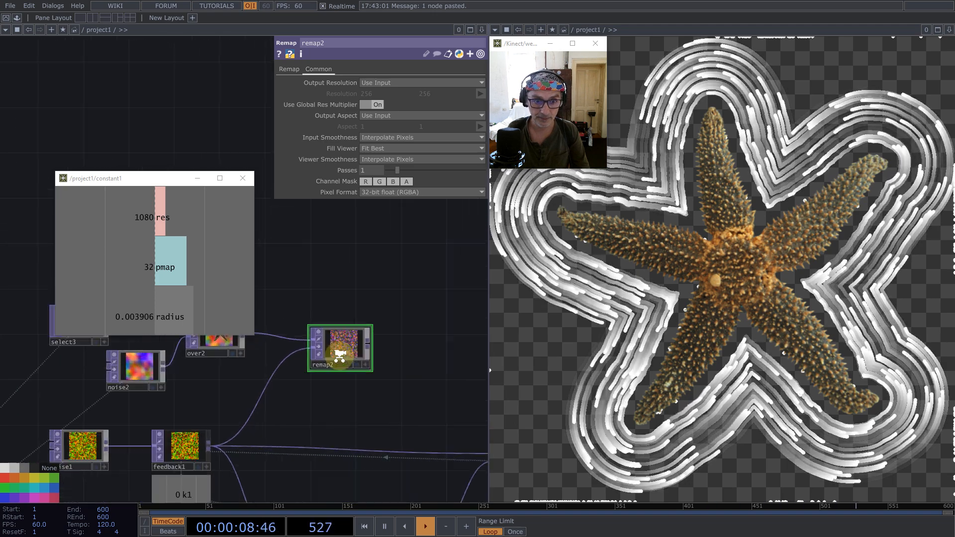
pyautogui.scroll(-10, 343, 354)
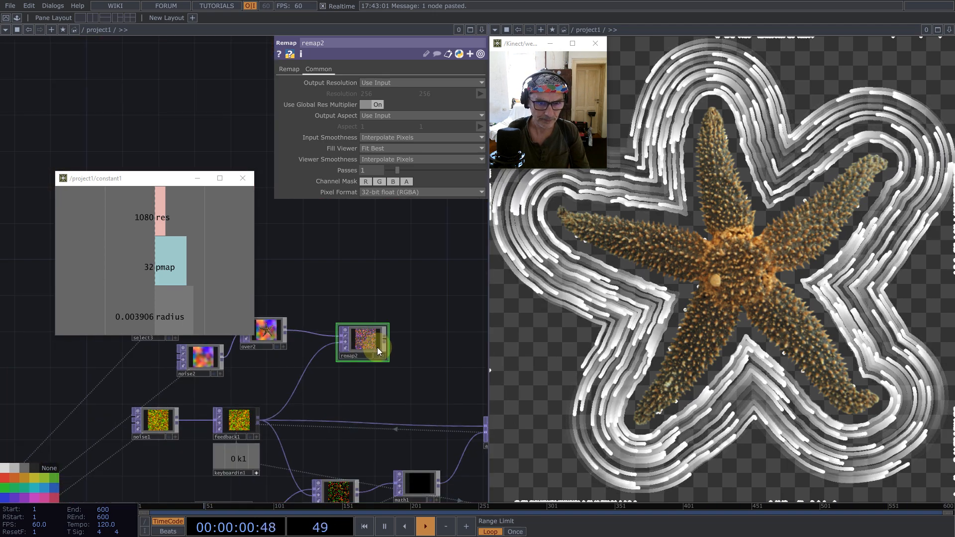
# - Add a Null TOP after remap2, name it color, and give its node a magenta colour
pyautogui.moveTo(377, 384); pyautogui.dragTo(286, 439)
pyautogui.middleClick(324, 378)
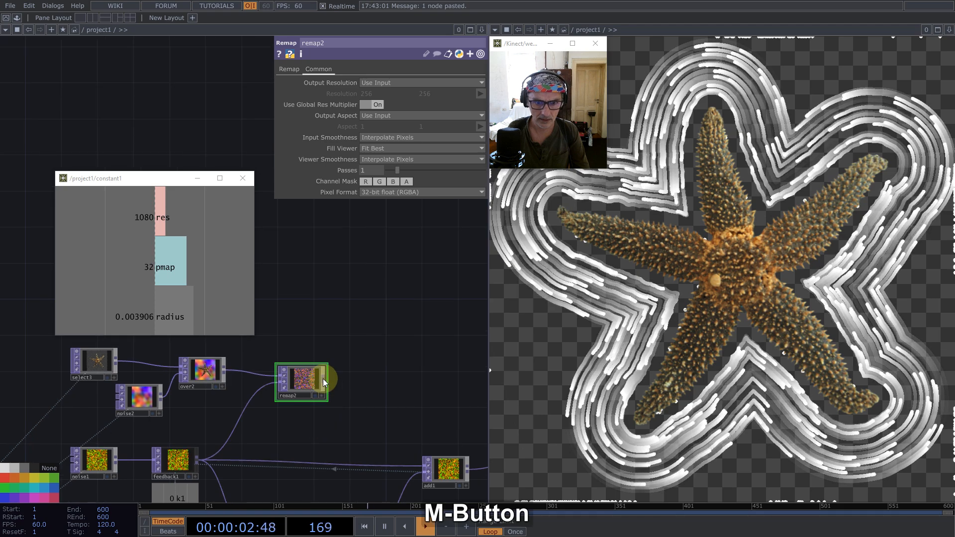
pyautogui.write('nul')
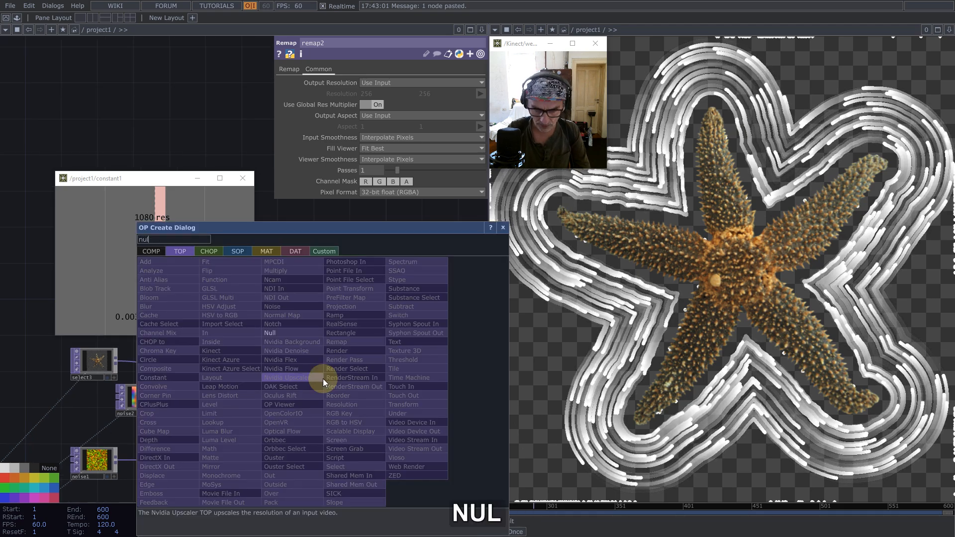
pyautogui.click(290, 332)
pyautogui.click(458, 371)
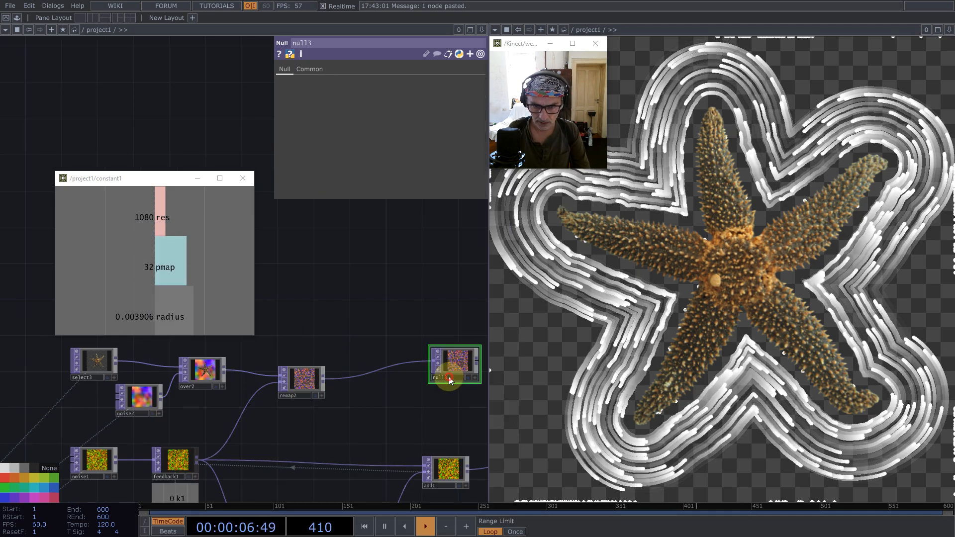
pyautogui.write('color')
pyautogui.press('Return')
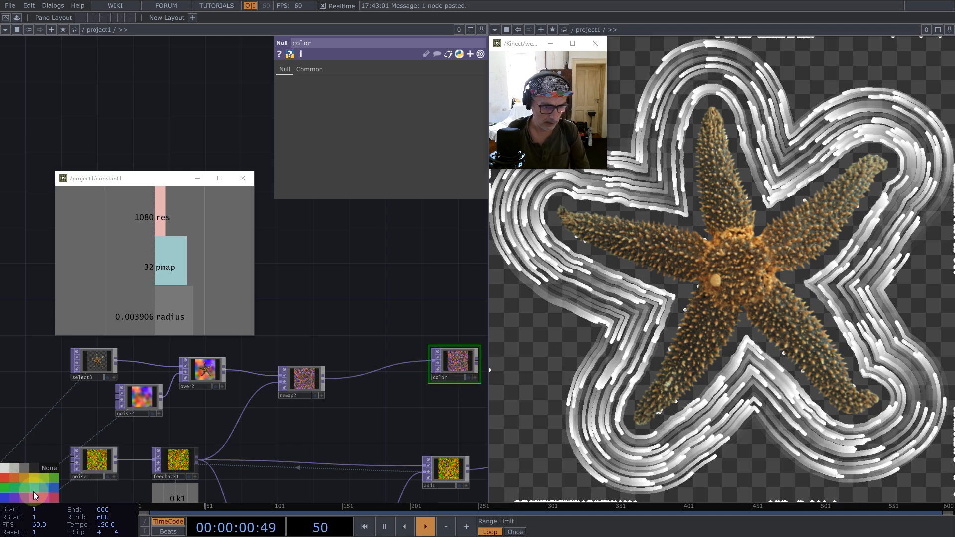
pyautogui.click(44, 499)
# - Assign the color TOP as geo1's instance Color OP, set R, G and B to r, g and b, and restart the particles
pyautogui.scroll(-6, 144, 383)
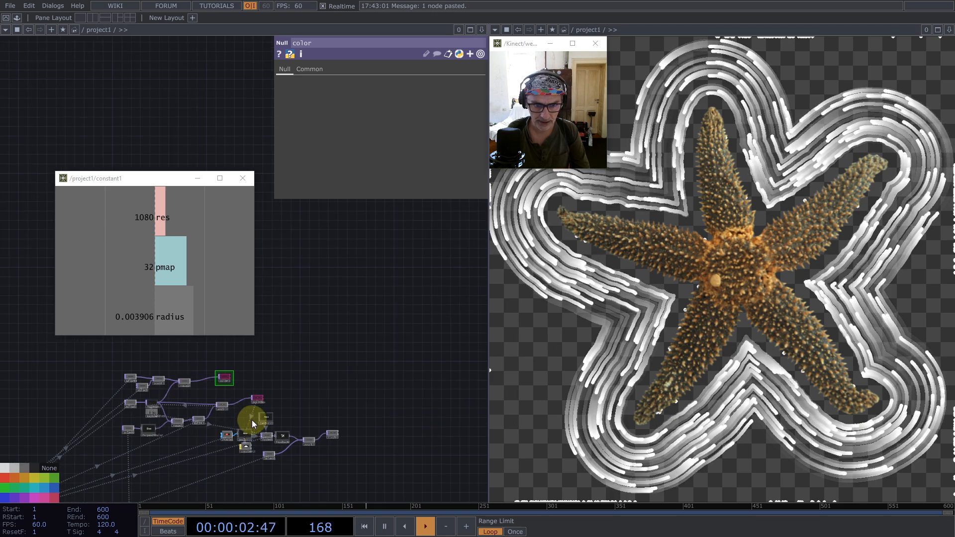
pyautogui.scroll(6, 245, 418)
pyautogui.click(218, 460)
pyautogui.scroll(-3, 243, 413)
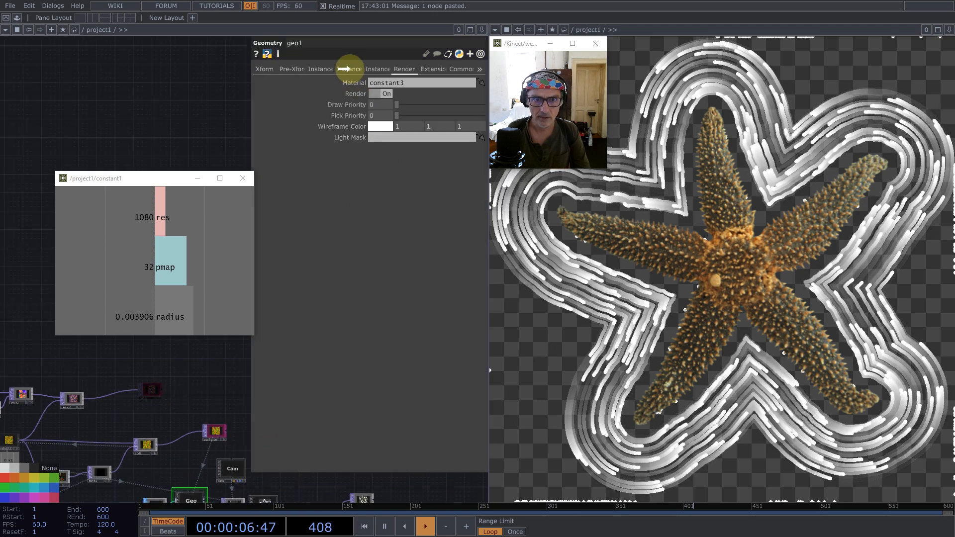
pyautogui.click(348, 69)
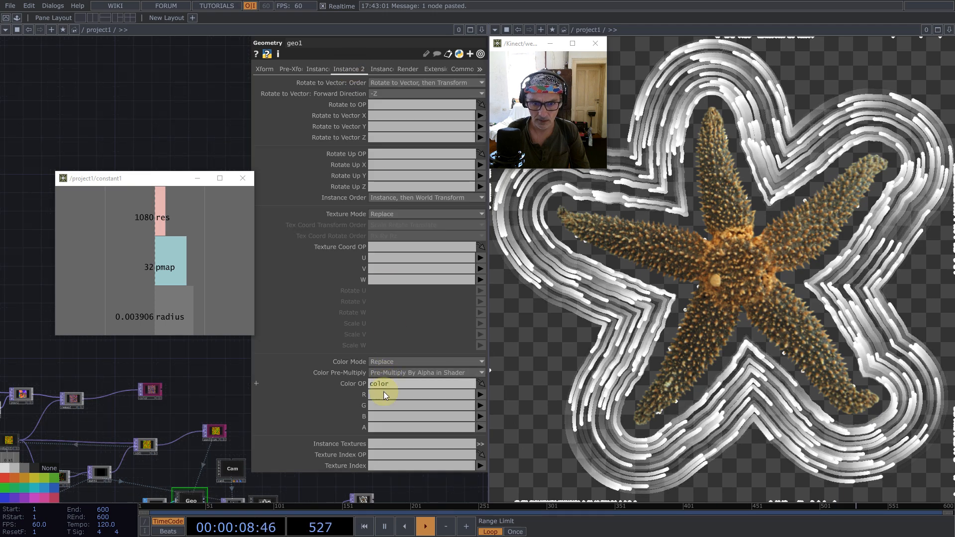
pyautogui.click(383, 394)
pyautogui.write('r')
pyautogui.click(381, 405)
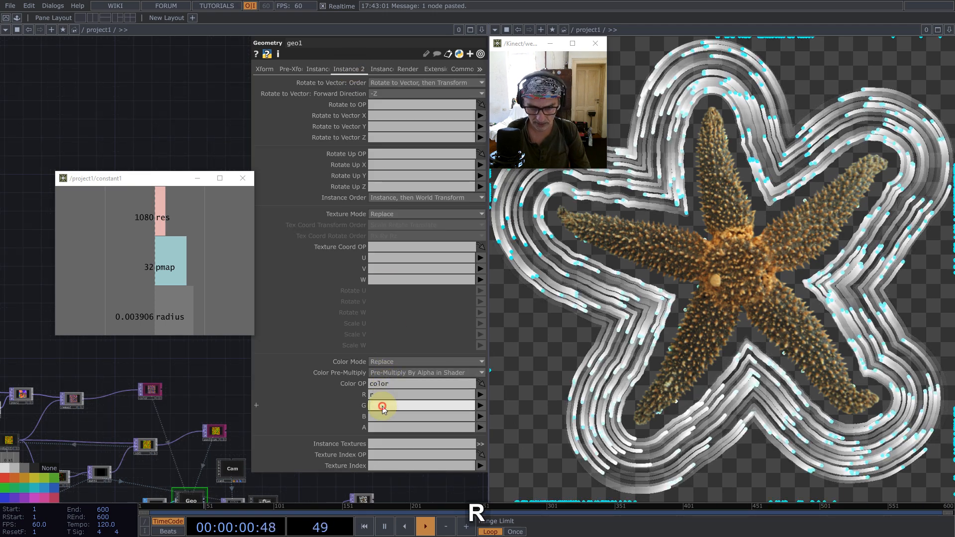
pyautogui.write('g')
pyautogui.click(382, 416)
pyautogui.write('b')
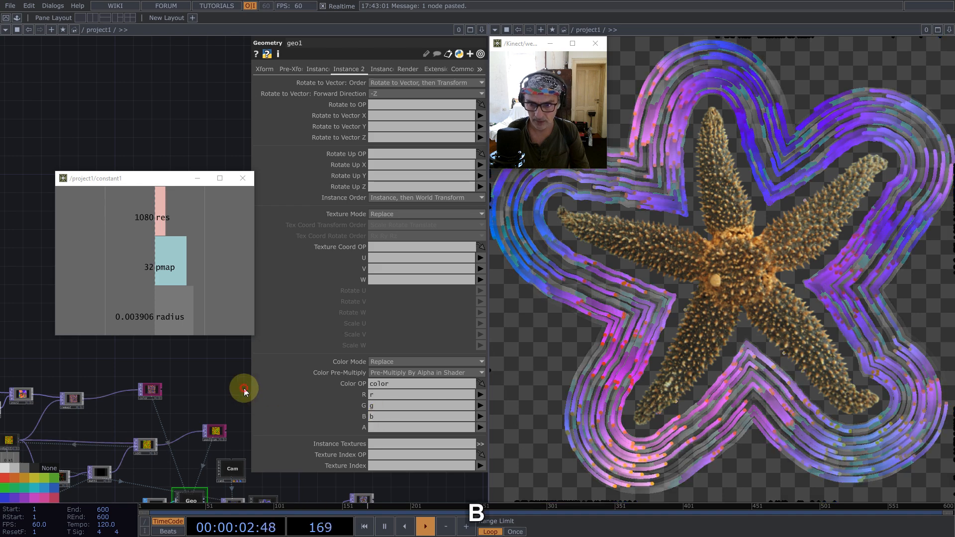
pyautogui.write('1')
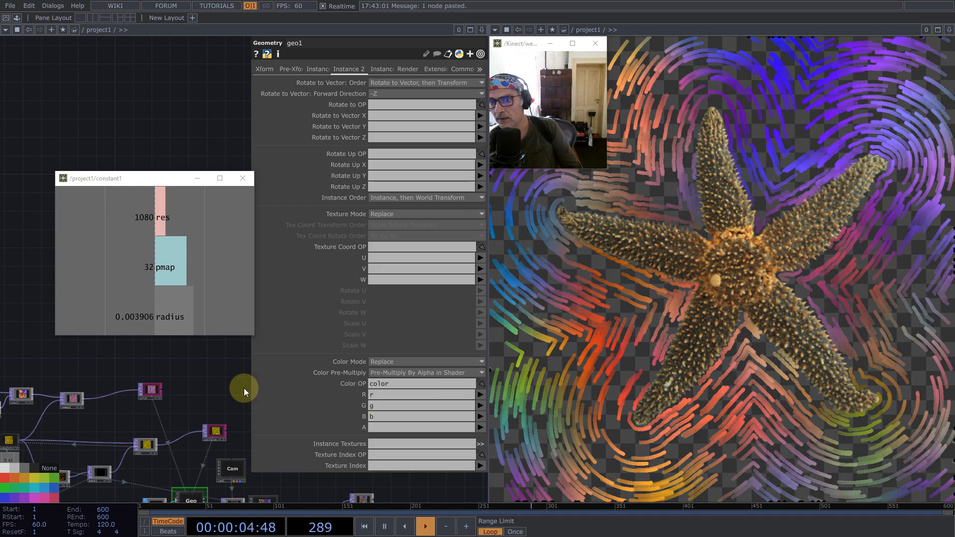
# - In constant1, set pmap to 64 and radius to 1/512
pyautogui.scroll(-6, 201, 410)
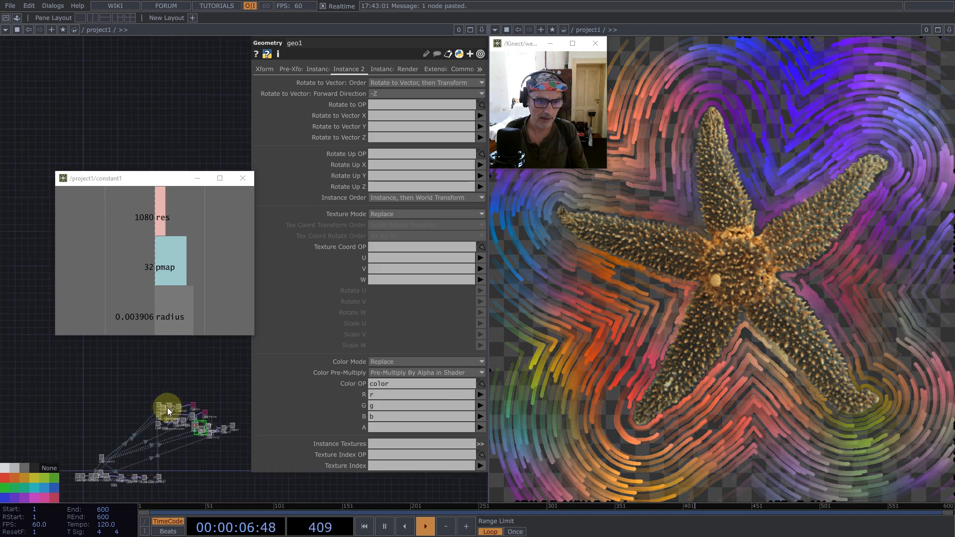
pyautogui.scroll(5, 144, 484)
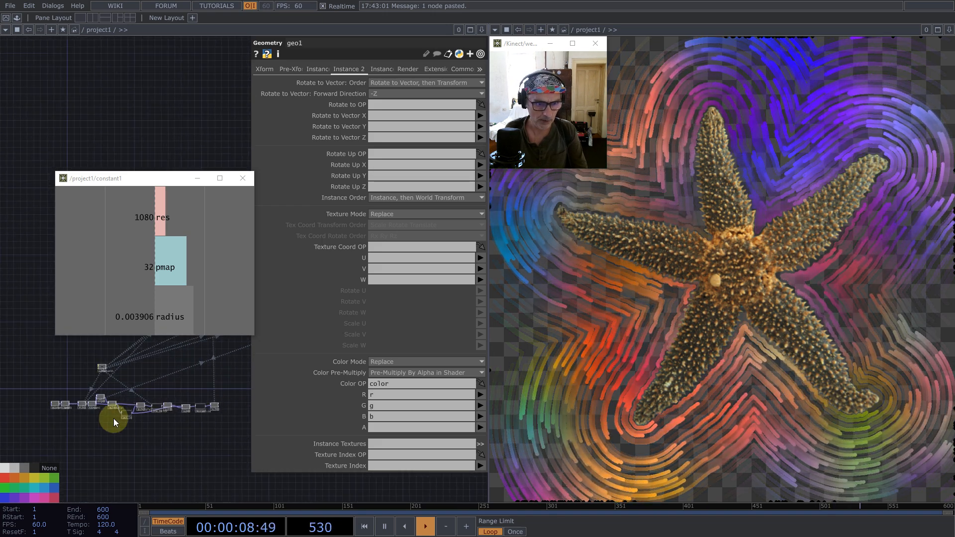
pyautogui.click(102, 367)
pyautogui.click(442, 115)
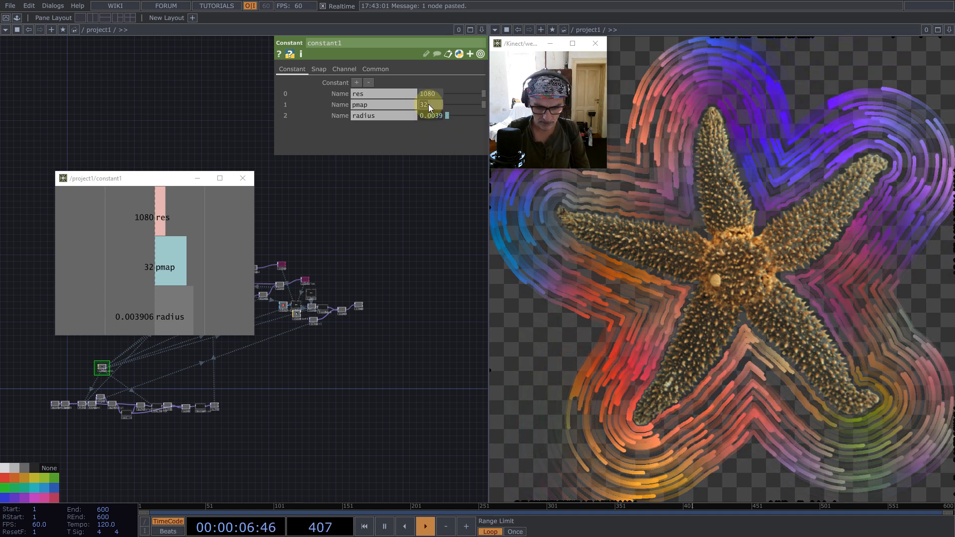
pyautogui.click(428, 104)
pyautogui.write('64')
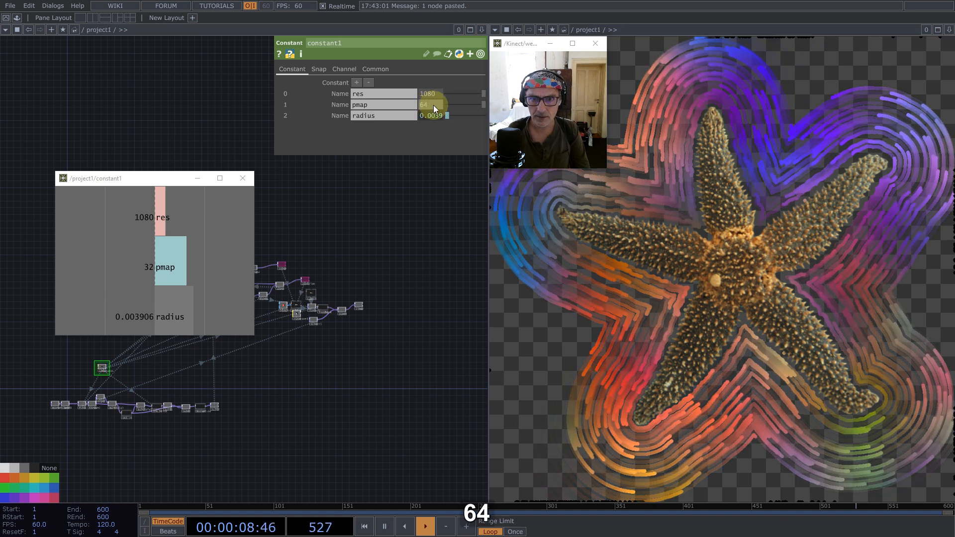
pyautogui.click(433, 114)
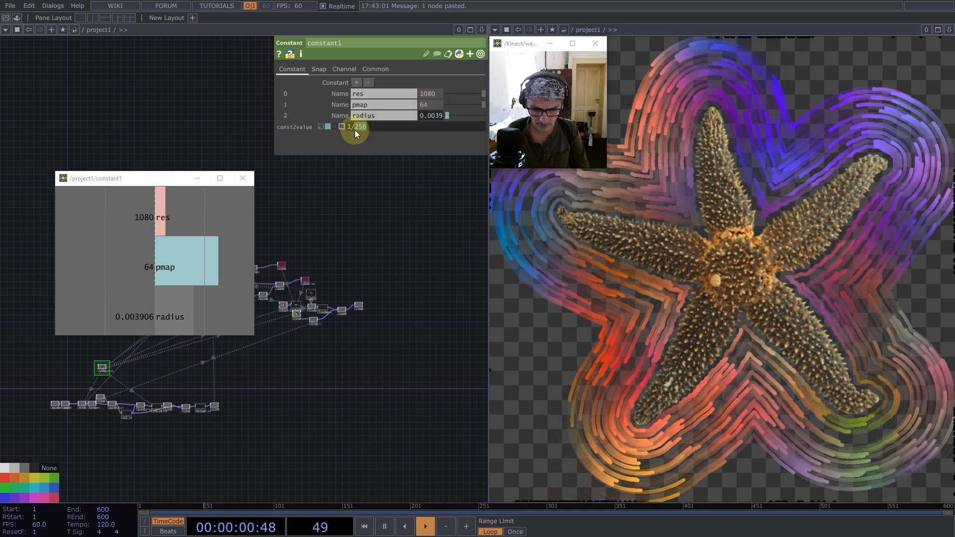
pyautogui.write('512')
pyautogui.press('Return')
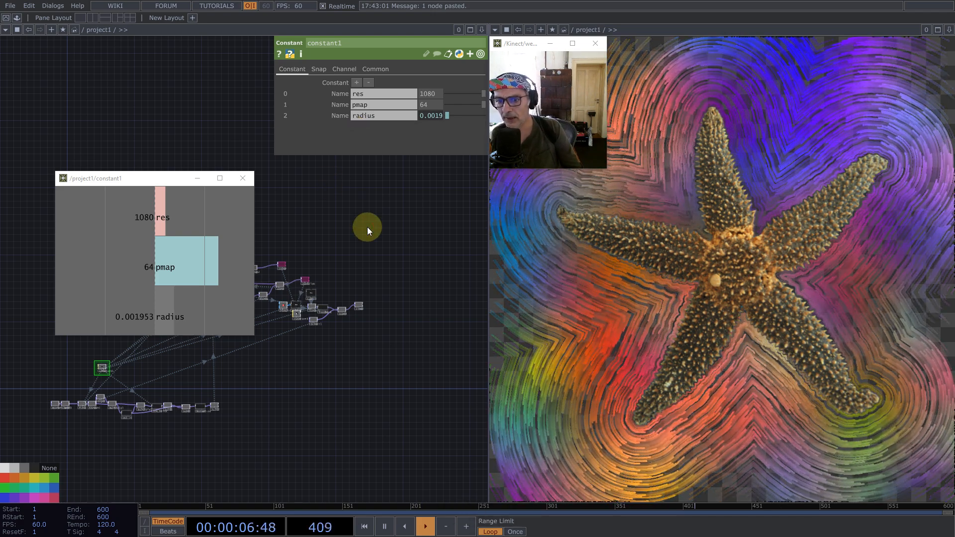
# - Connect the feedback component's output directly to Final, bypassing the over1 starfish composite
pyautogui.scroll(6, 309, 276)
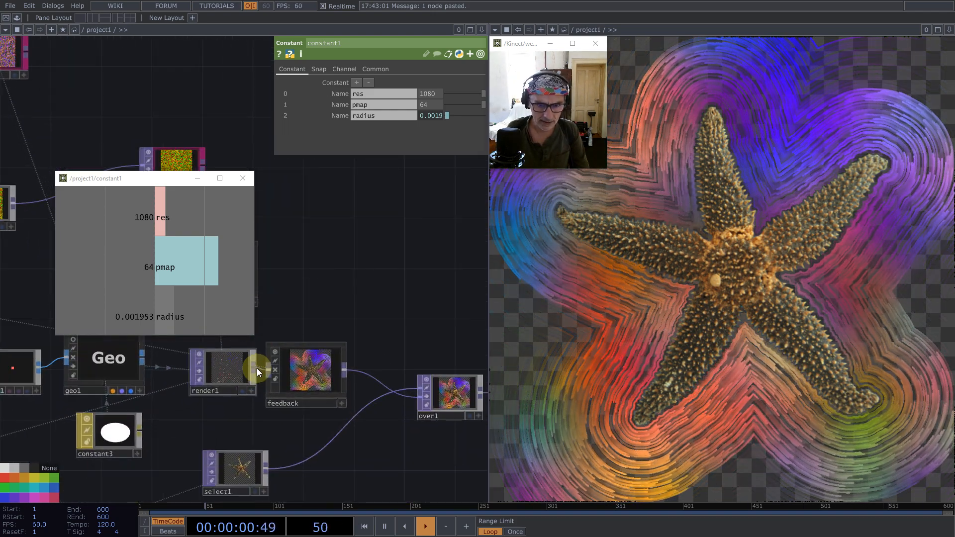
pyautogui.moveTo(370, 299); pyautogui.dragTo(446, 405)
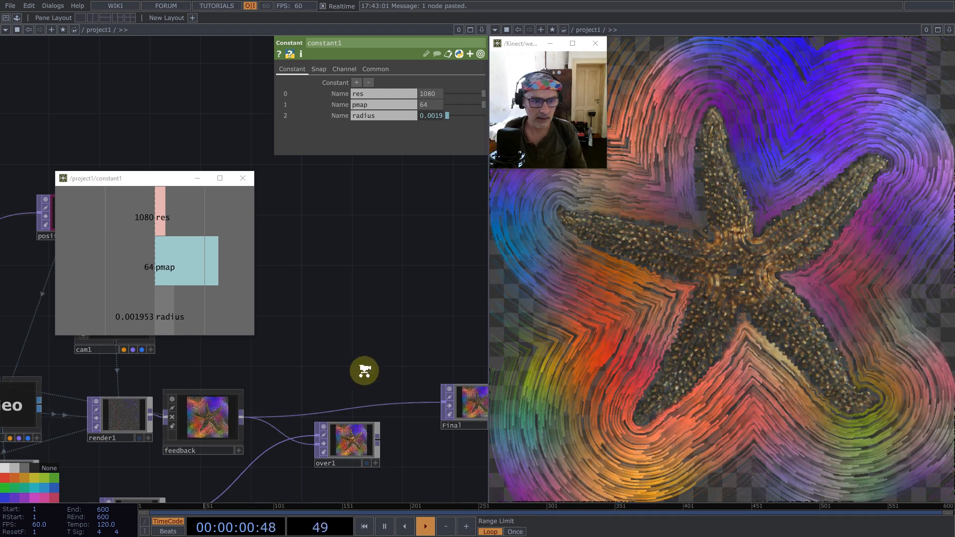
# - Connect noise1 to remap2's second input in place of feedback1, move remap2 closer to over2, and restart the particles
pyautogui.scroll(-5, 363, 369)
pyautogui.moveTo(373, 331); pyautogui.dragTo(434, 359)
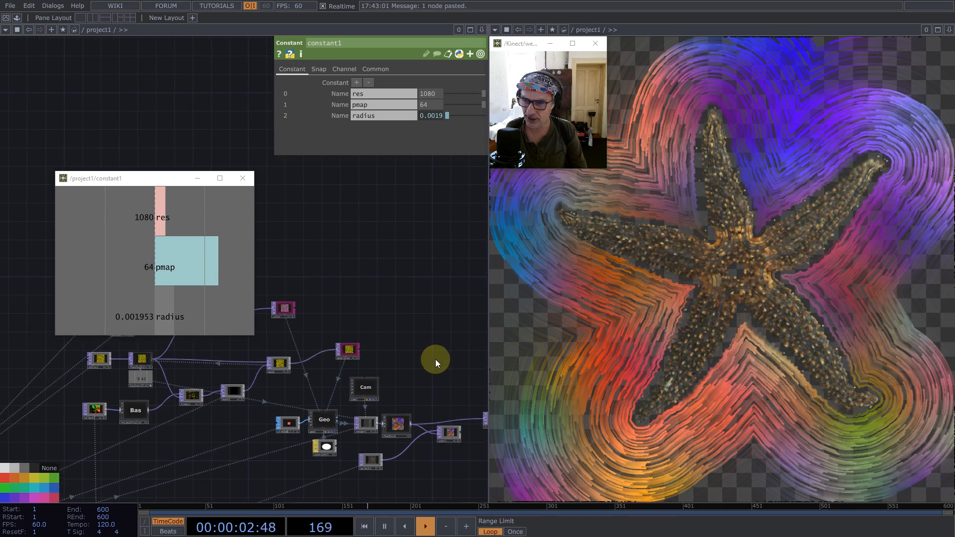
pyautogui.moveTo(340, 292); pyautogui.dragTo(439, 354)
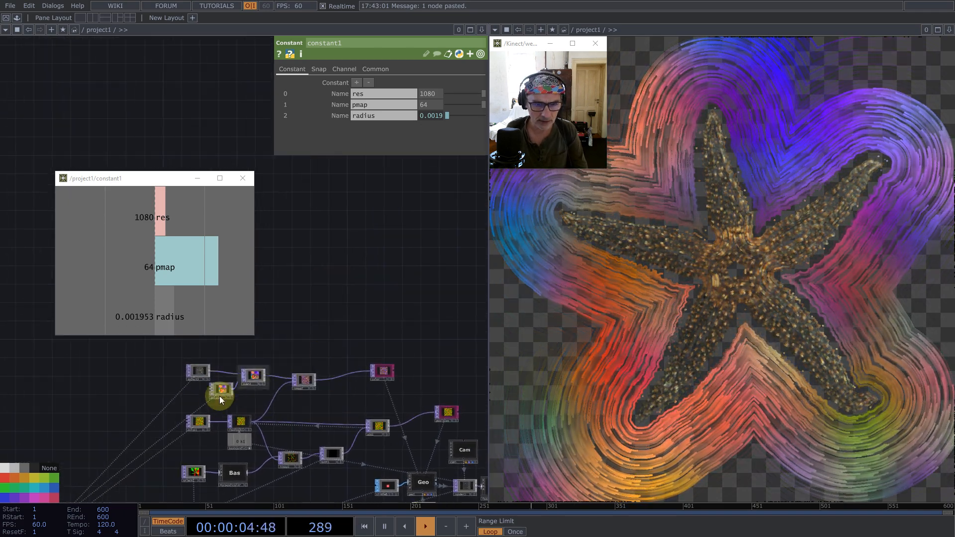
pyautogui.scroll(5, 223, 397)
pyautogui.click(292, 455)
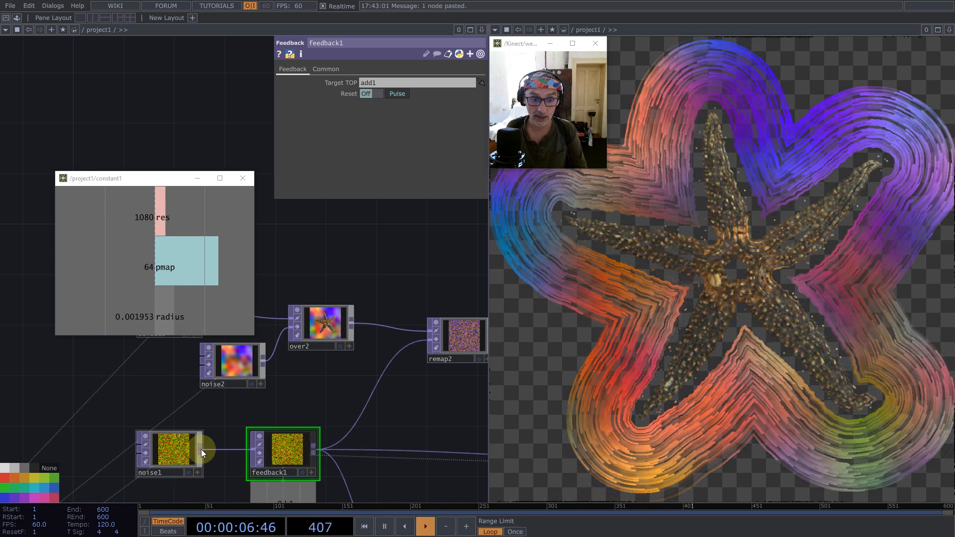
pyautogui.moveTo(199, 449); pyautogui.dragTo(415, 368)
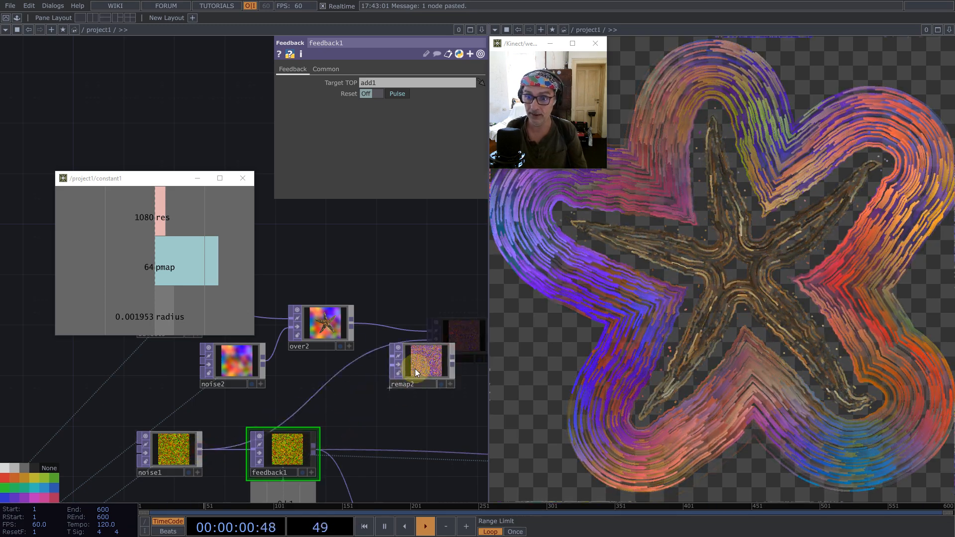
pyautogui.press('1')
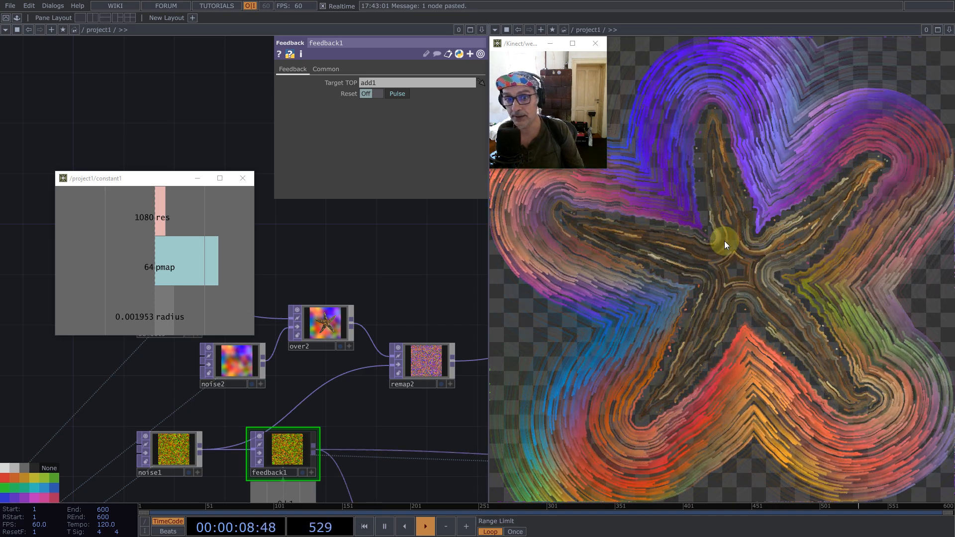
# - Examine the over2 colour source and the detail of the coloured trails in the final output
pyautogui.scroll(5, 320, 332)
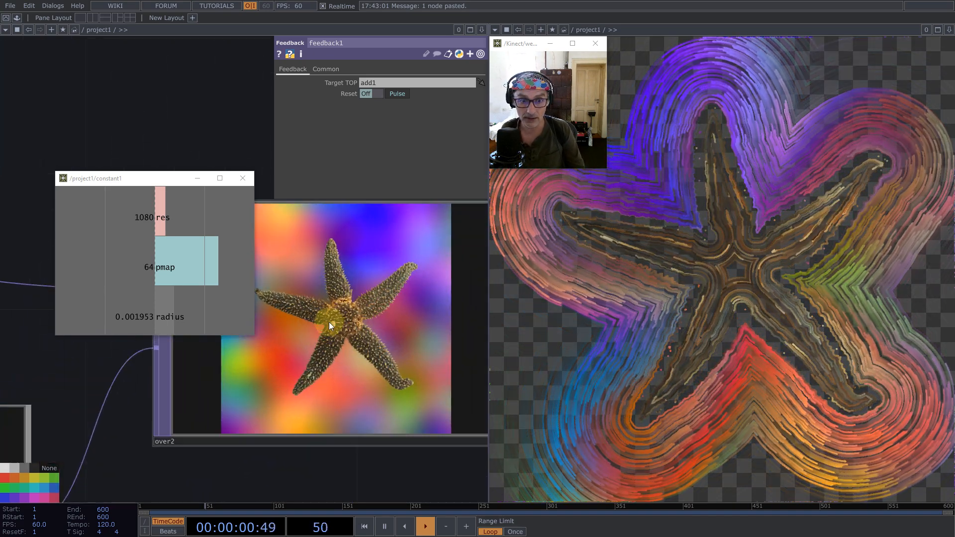
pyautogui.scroll(-3, 337, 317)
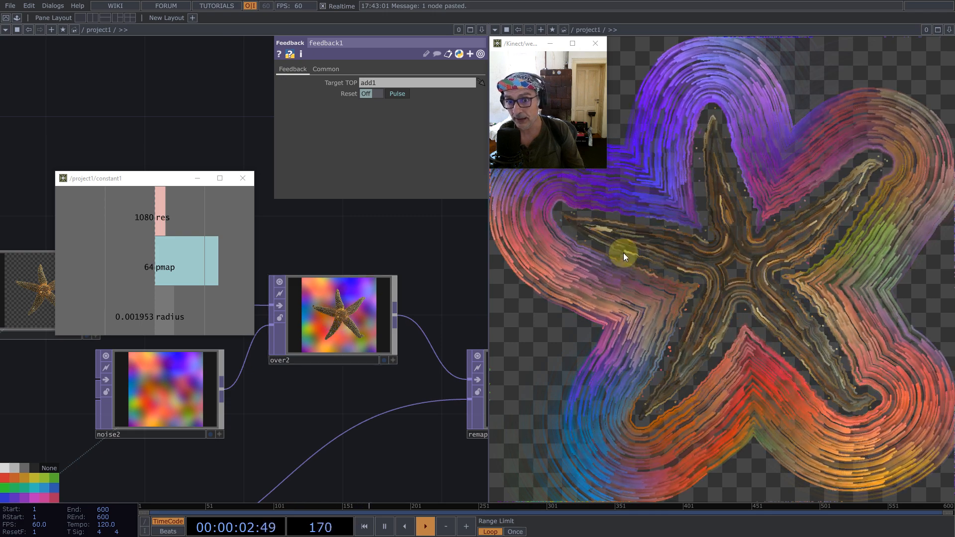
pyautogui.moveTo(705, 292); pyautogui.dragTo(804, 309, button='middle')
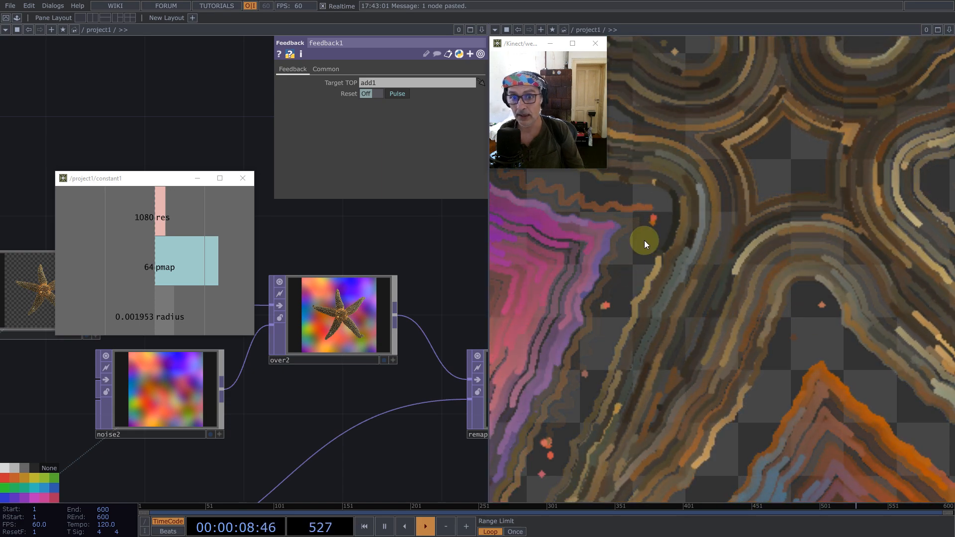
pyautogui.moveTo(724, 270); pyautogui.dragTo(674, 276, button='middle')
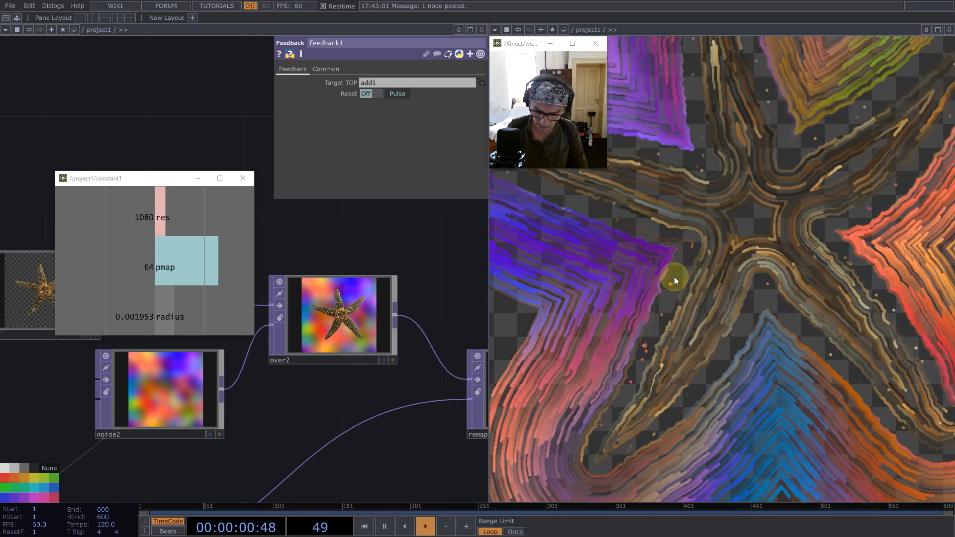
pyautogui.press('h')
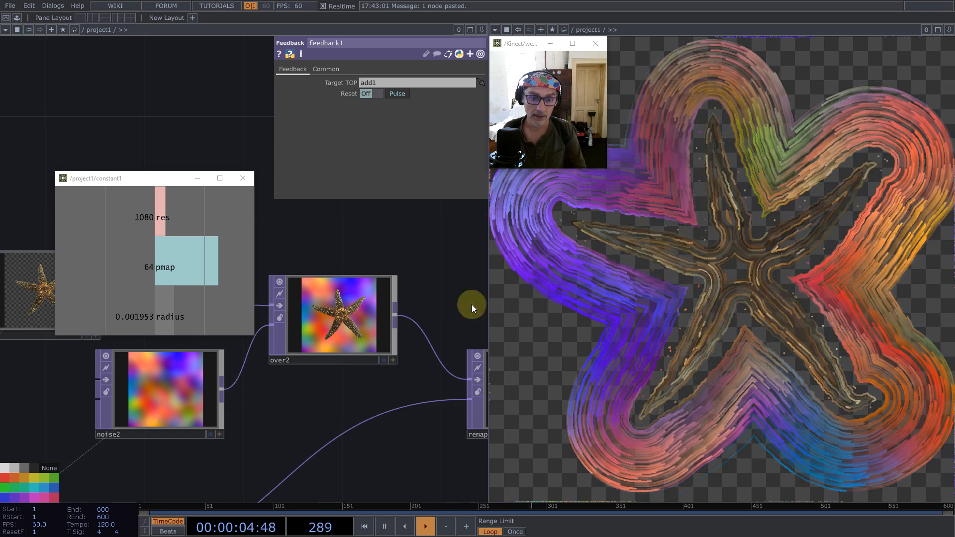
# - Examine the Normalize component's inner network and its red-green direction texture up close
pyautogui.scroll(-6, 395, 337)
pyautogui.moveTo(402, 300); pyautogui.dragTo(411, 269)
pyautogui.scroll(-4, 412, 269)
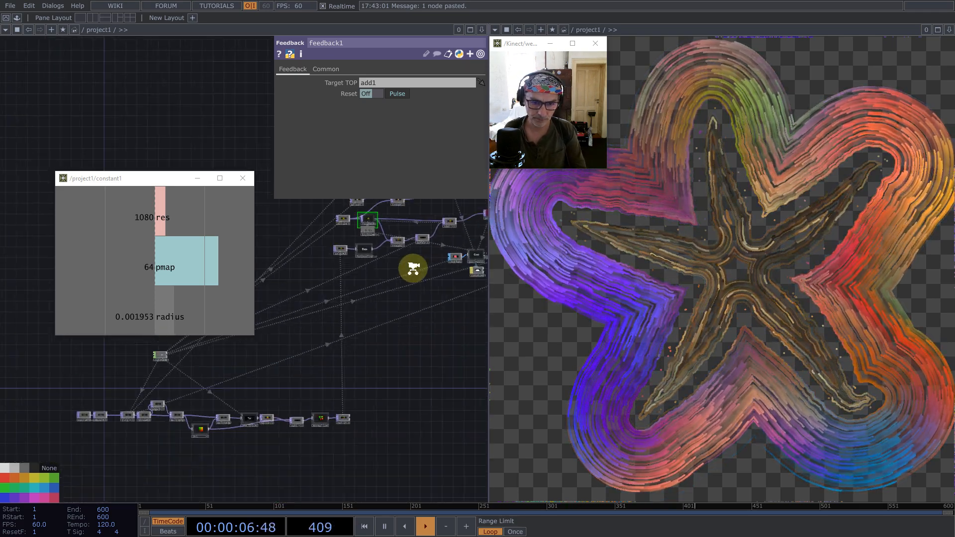
pyautogui.scroll(12, 347, 365)
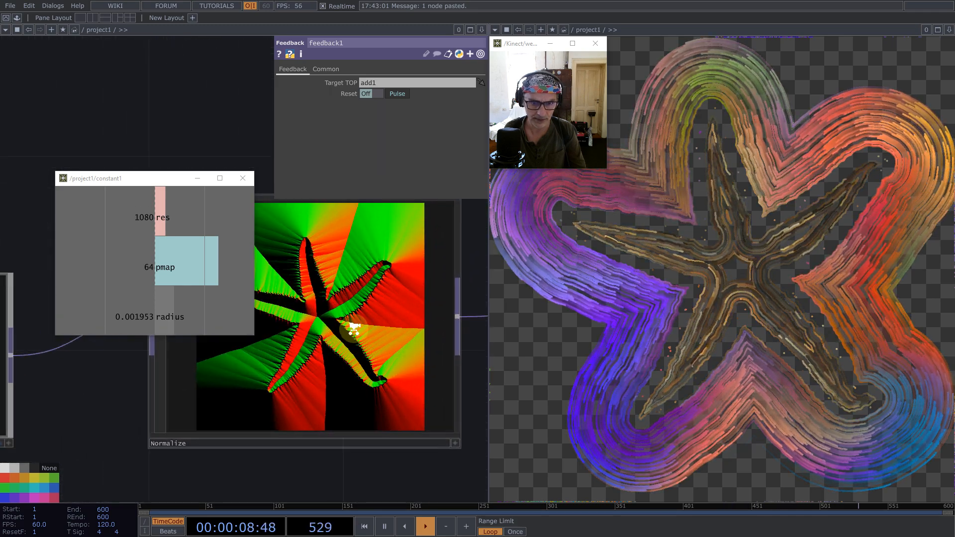
pyautogui.scroll(10, 354, 323)
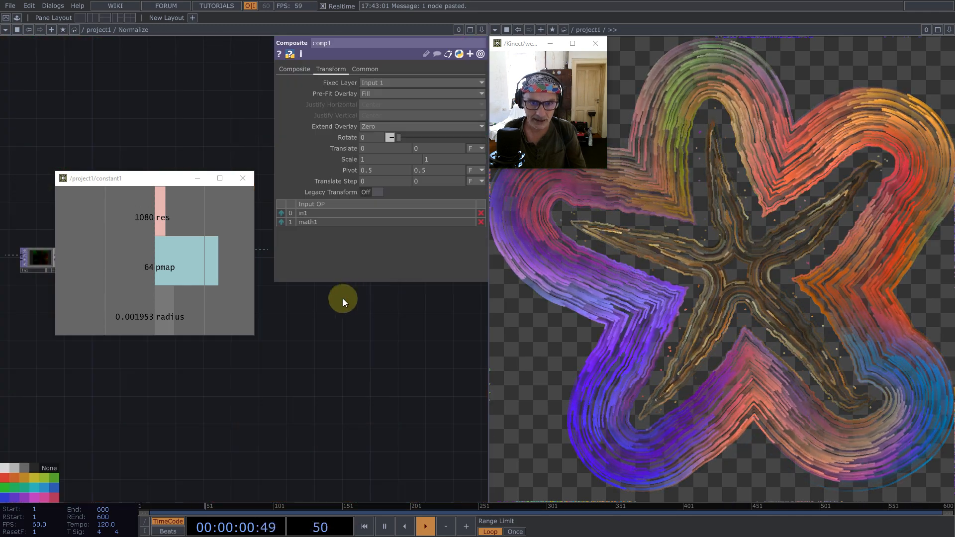
pyautogui.scroll(-10, 345, 318)
pyautogui.press('p')
pyautogui.scroll(10, 347, 380)
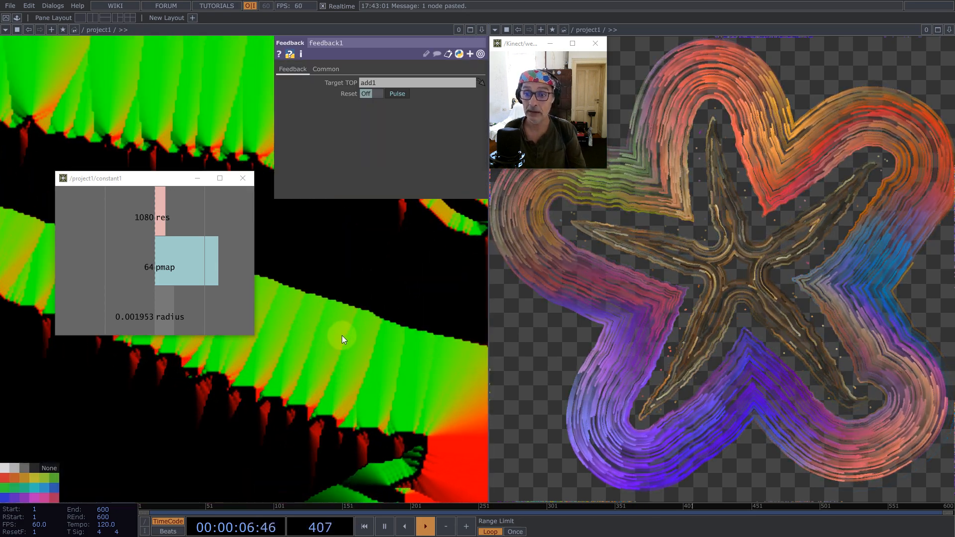
pyautogui.scroll(-10, 356, 318)
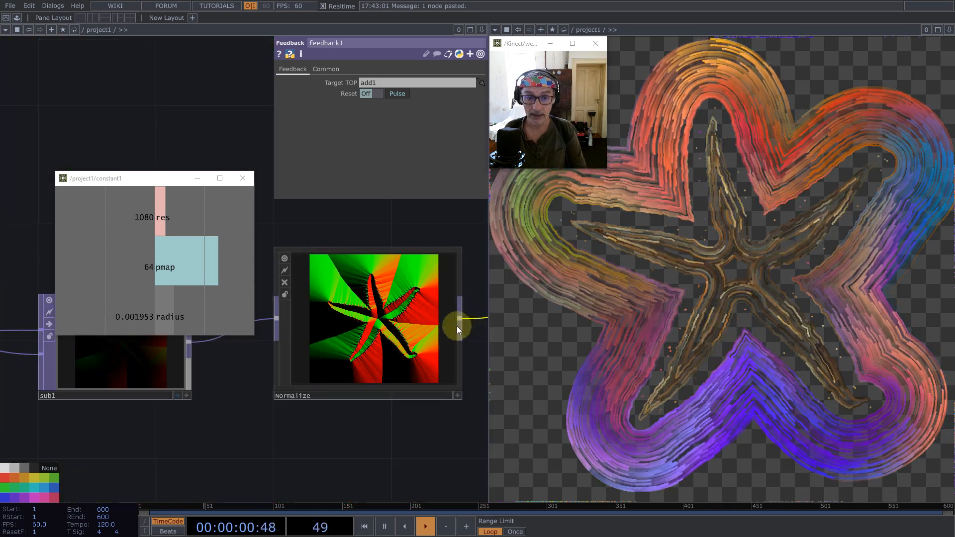
pyautogui.scroll(-3, 387, 383)
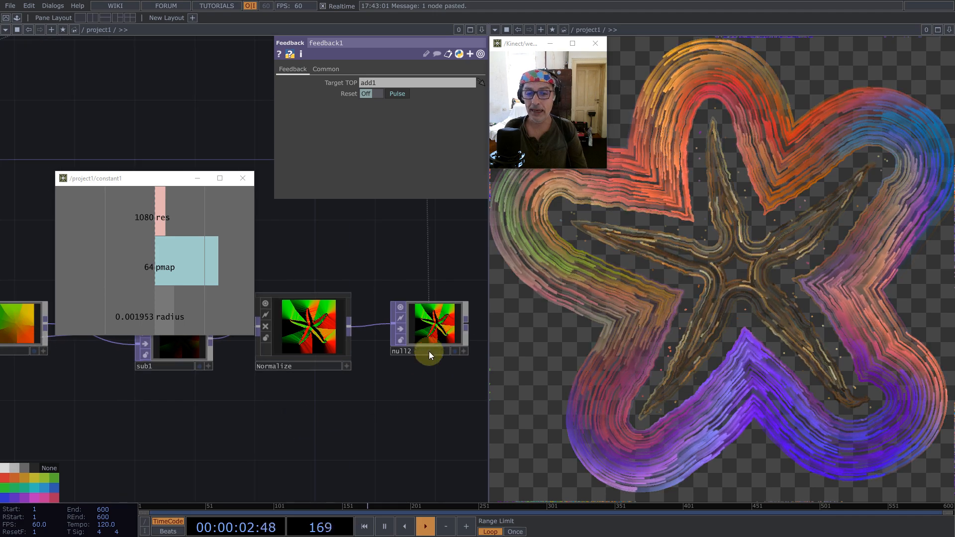
# - Insert a Blur TOP between the Normalize component and null2, and restart the particles
pyautogui.moveTo(441, 315); pyautogui.dragTo(471, 300)
pyautogui.moveTo(440, 232); pyautogui.dragTo(329, 256)
pyautogui.moveTo(359, 311); pyautogui.dragTo(464, 281)
pyautogui.middleClick(239, 350)
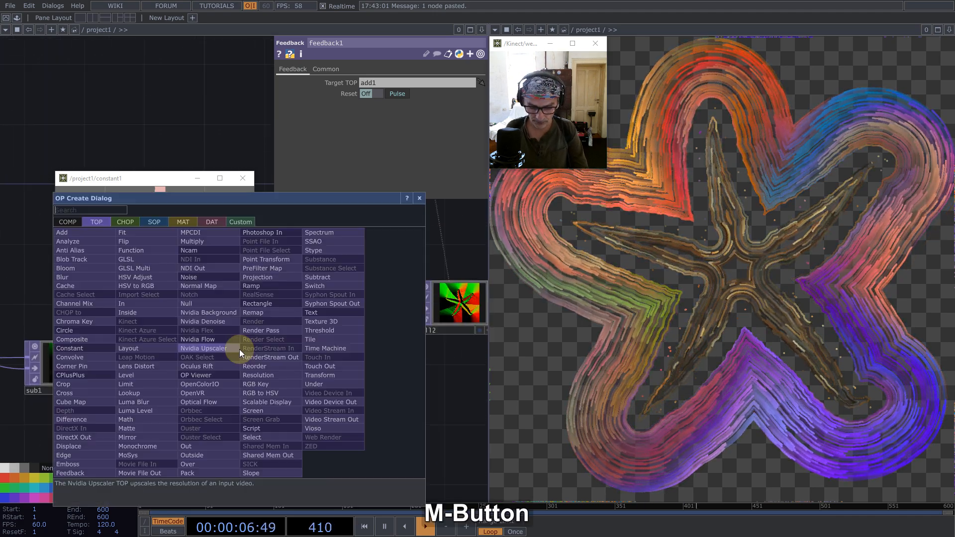
pyautogui.write('blu')
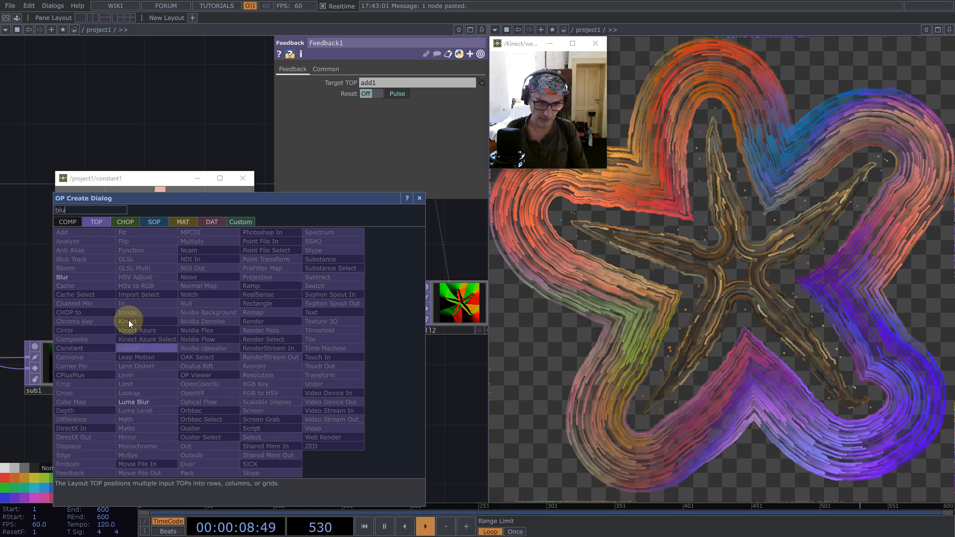
pyautogui.click(77, 277)
pyautogui.click(316, 303)
pyautogui.moveTo(355, 290); pyautogui.dragTo(428, 309)
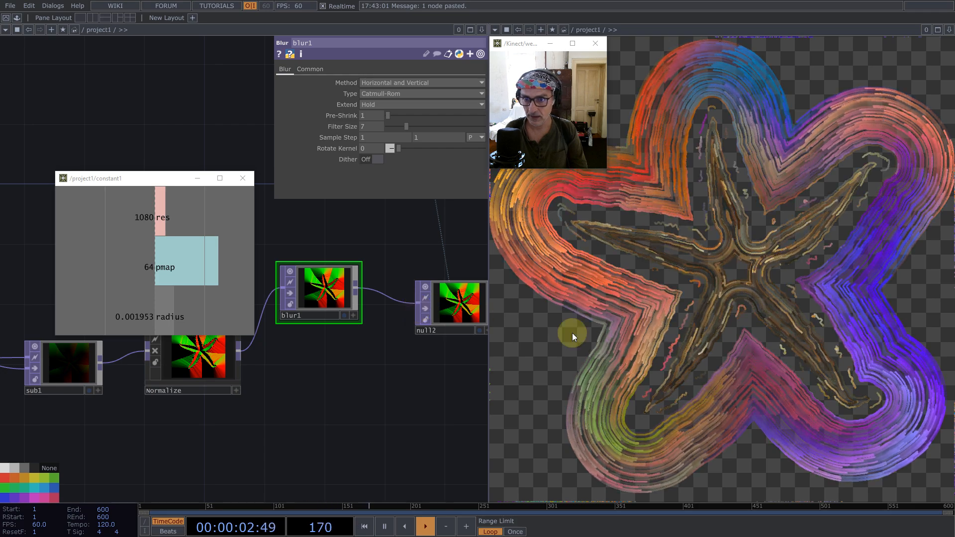
pyautogui.press('1')
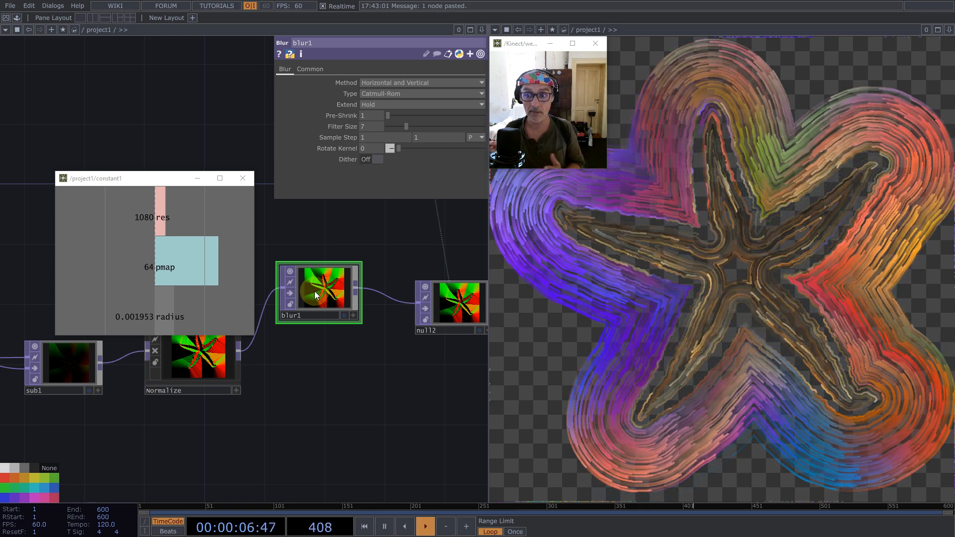
pyautogui.scroll(-3, 299, 348)
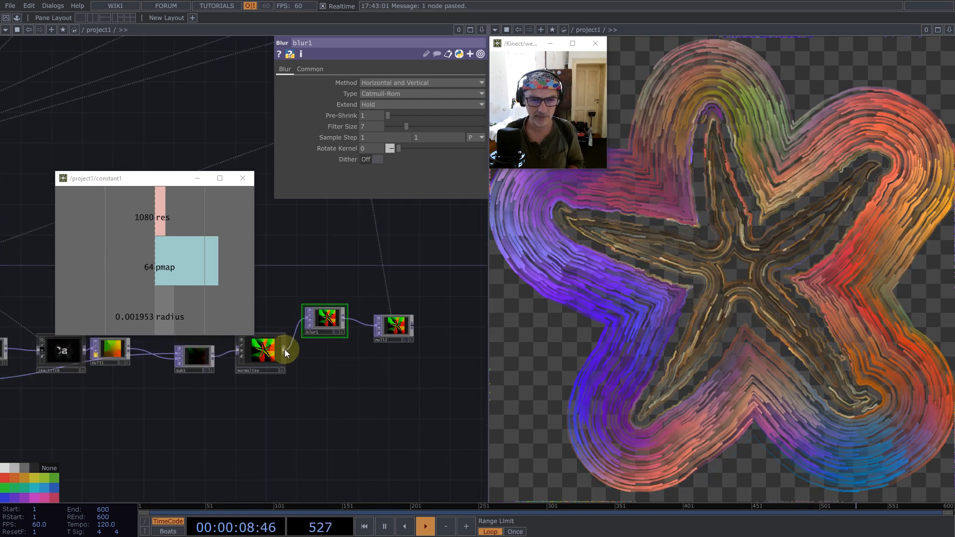
pyautogui.click(258, 359)
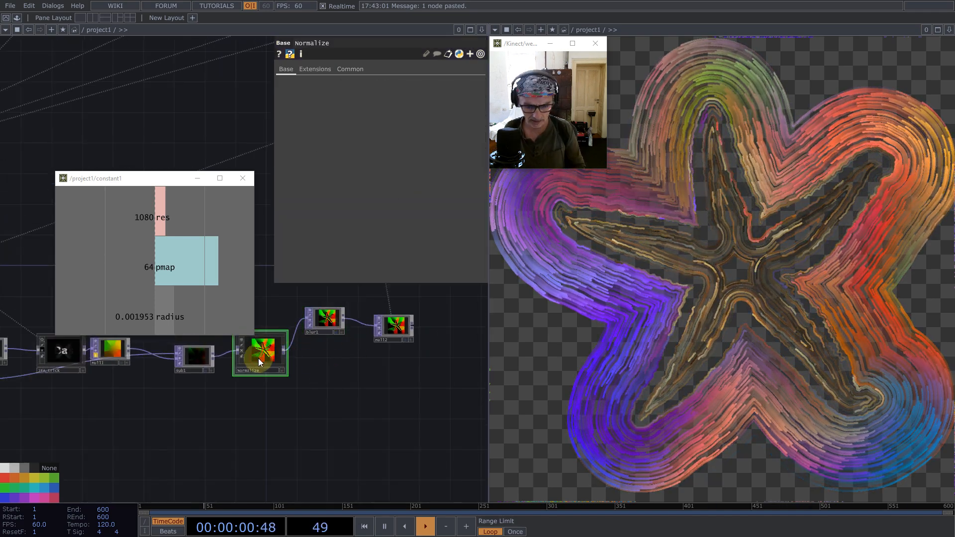
pyautogui.hotkey('ctrl', 'c')
pyautogui.hotkey('ctrl', 'v')
pyautogui.hotkey('ctrl', 'b')
pyautogui.scroll(-2, 337, 348)
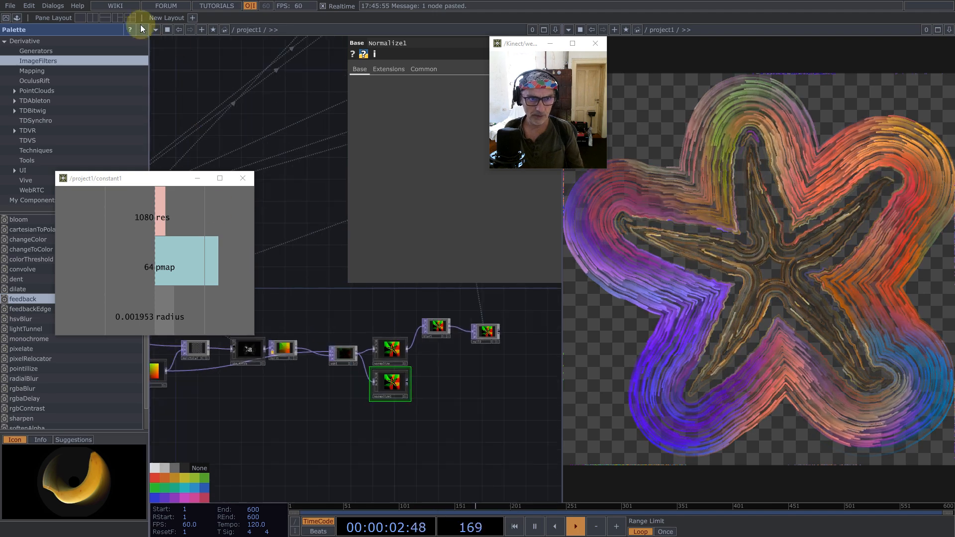
pyautogui.click(143, 30)
pyautogui.hotkey('ctrl', 'z')
# - Try to renormalize the blurred direction field with a copy of Normalize fed by blur1, and delete the copy
pyautogui.click(242, 357)
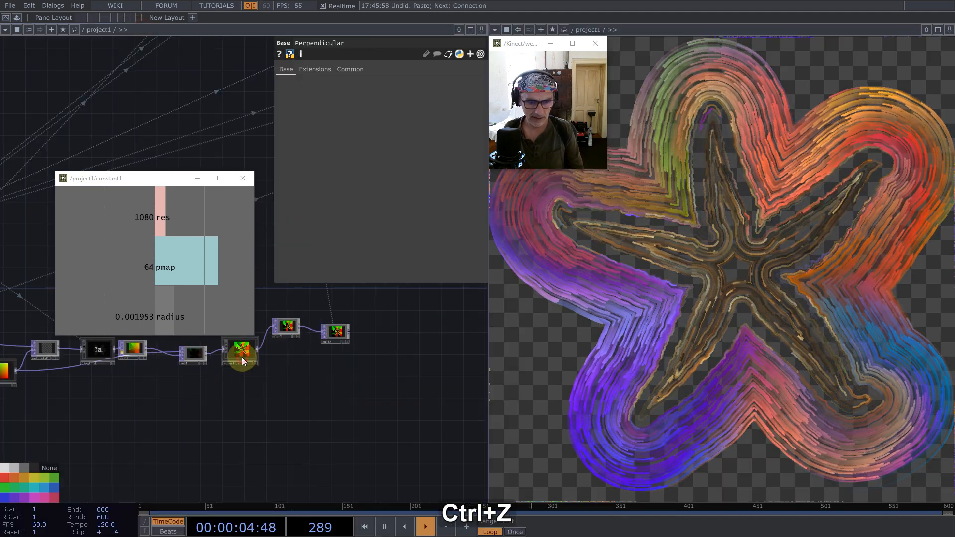
pyautogui.hotkey('ctrl', 'c')
pyautogui.hotkey('ctrl', 'v')
pyautogui.click(320, 378)
pyautogui.moveTo(300, 329); pyautogui.dragTo(297, 380)
pyautogui.scroll(4, 324, 384)
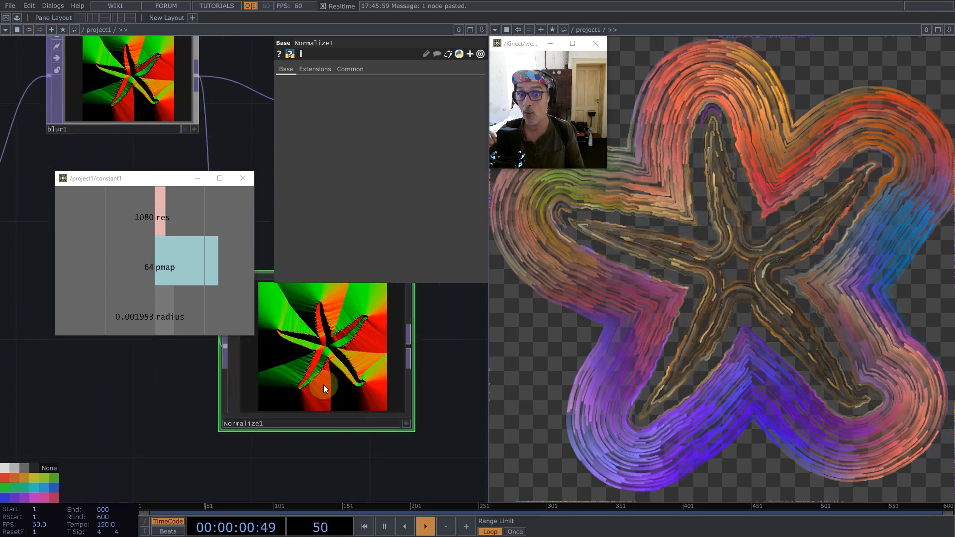
pyautogui.scroll(-4, 323, 383)
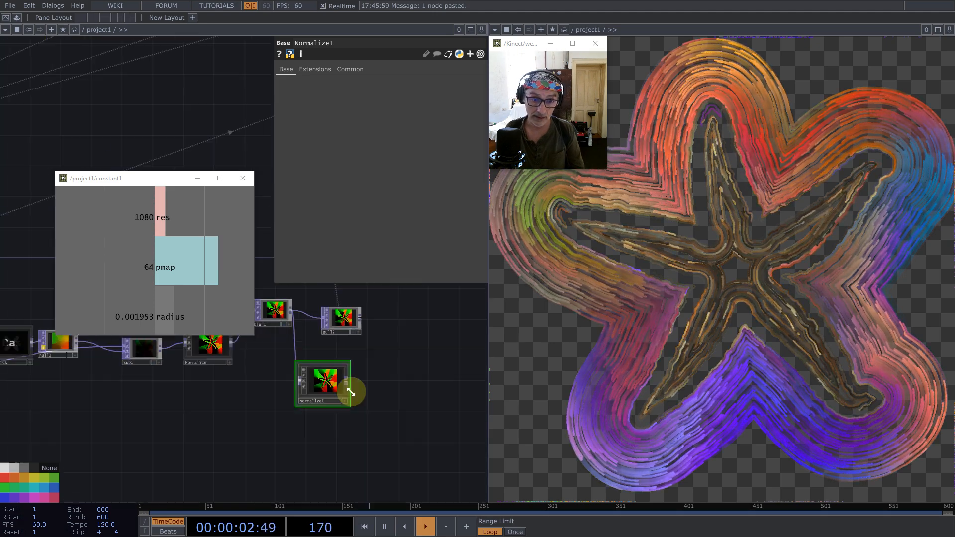
pyautogui.press('BackSpace')
# - Move blur1 upstream of Normalize and rewire the chain as sub1, blur1, Normalize, null2
pyautogui.moveTo(233, 343); pyautogui.dragTo(323, 326)
pyautogui.moveTo(277, 405); pyautogui.dragTo(422, 459)
pyautogui.moveTo(420, 377); pyautogui.dragTo(343, 374)
pyautogui.moveTo(289, 406); pyautogui.dragTo(268, 408)
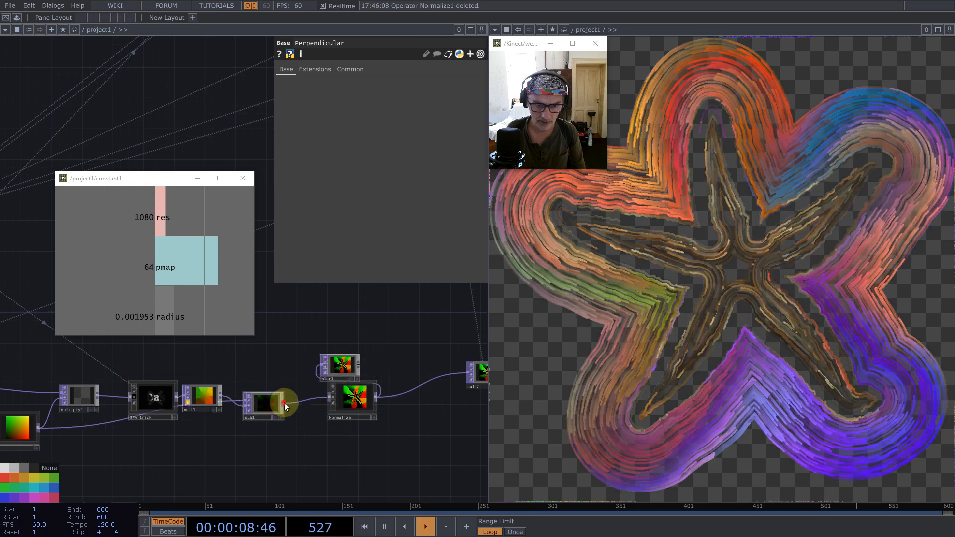
pyautogui.moveTo(320, 362); pyautogui.dragTo(326, 399)
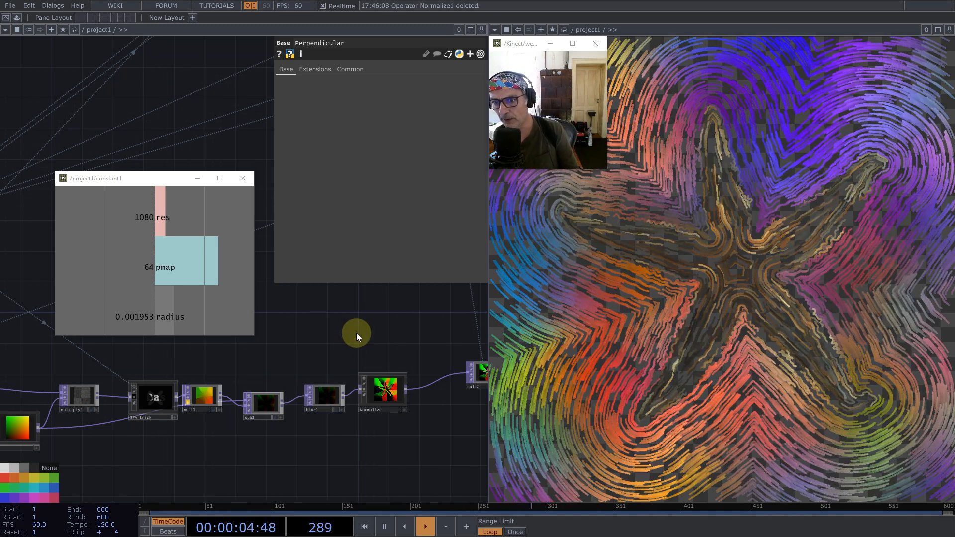
# - Connect over1 to Final so the starfish is composited over the particle trails
pyautogui.scroll(-8, 260, 375)
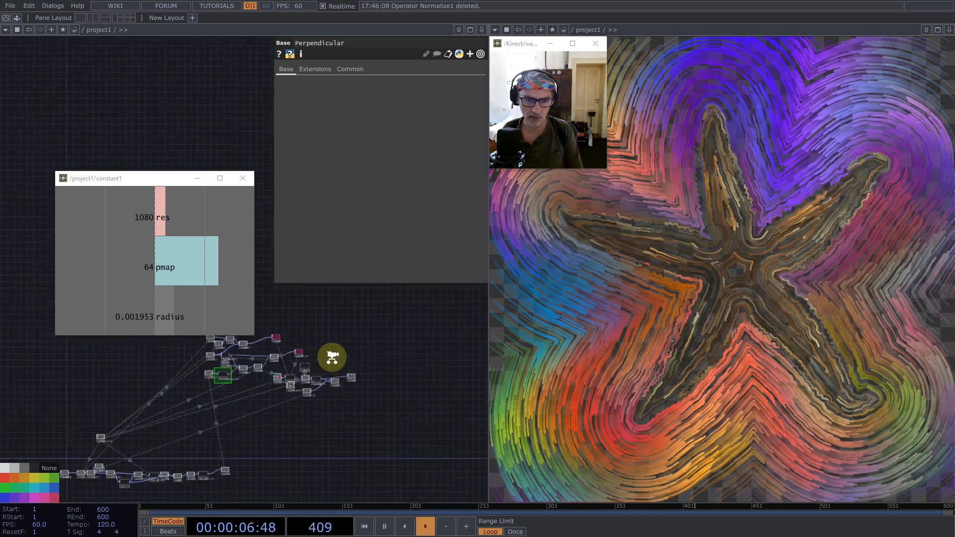
pyautogui.scroll(8, 332, 357)
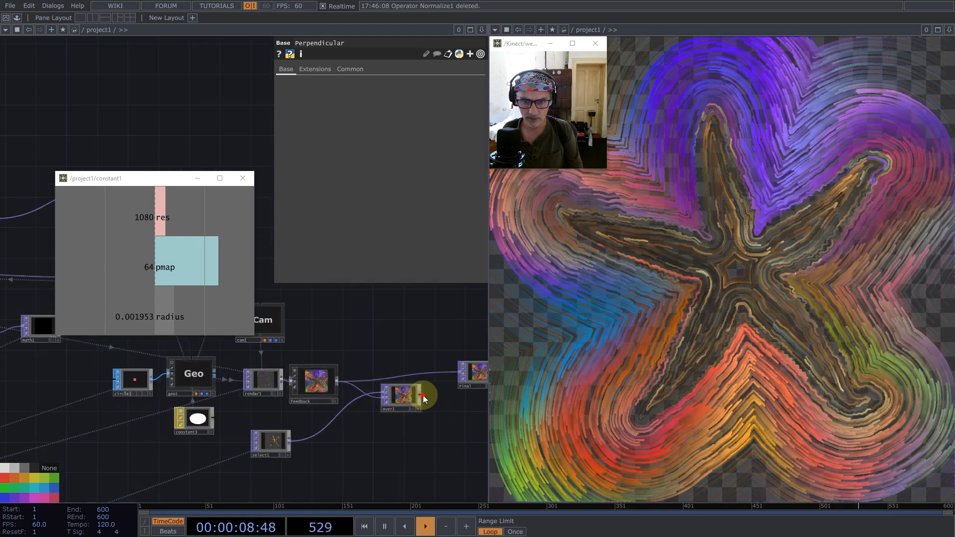
pyautogui.moveTo(452, 438); pyautogui.dragTo(414, 410, button='middle')
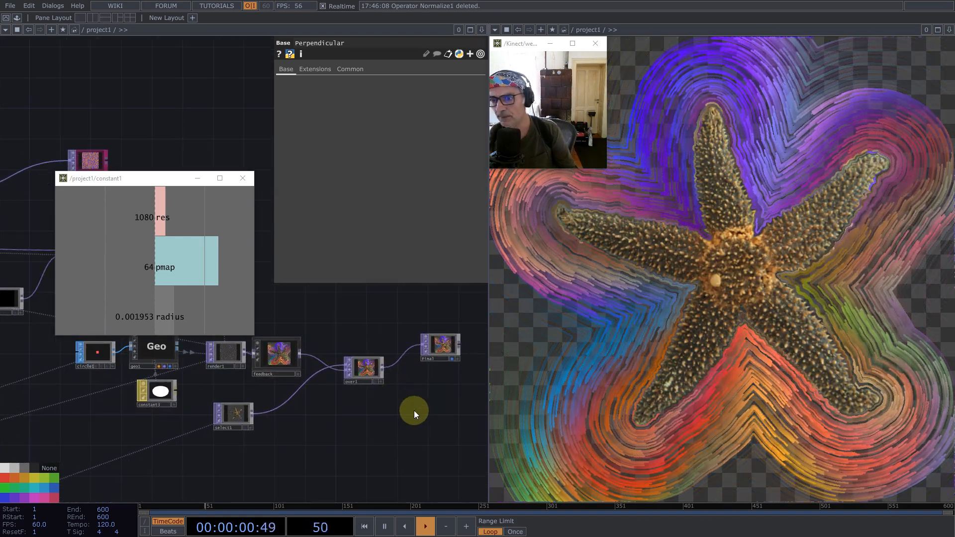
# - Append *op('constant1')['res'] to the Multiply expression of math1
pyautogui.scroll(-5, 372, 409)
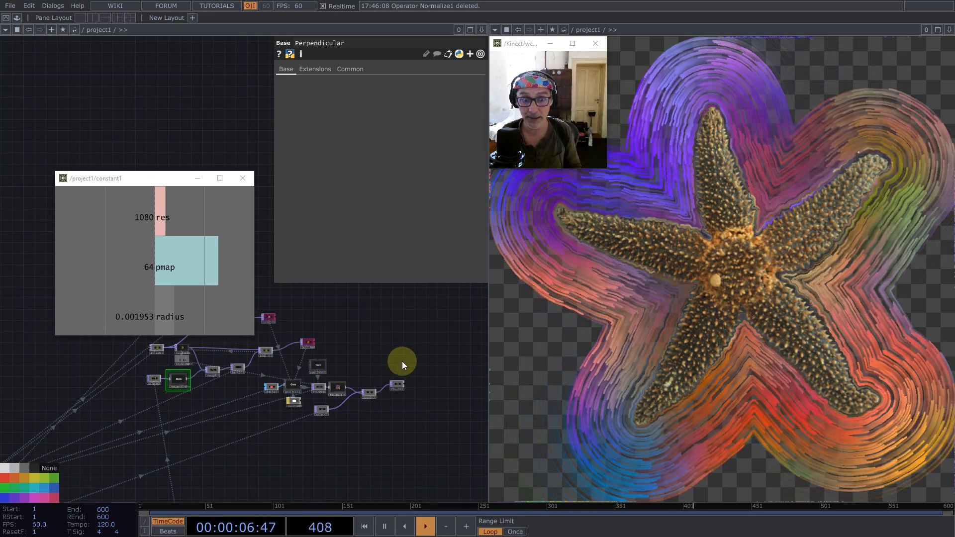
pyautogui.scroll(5, 207, 392)
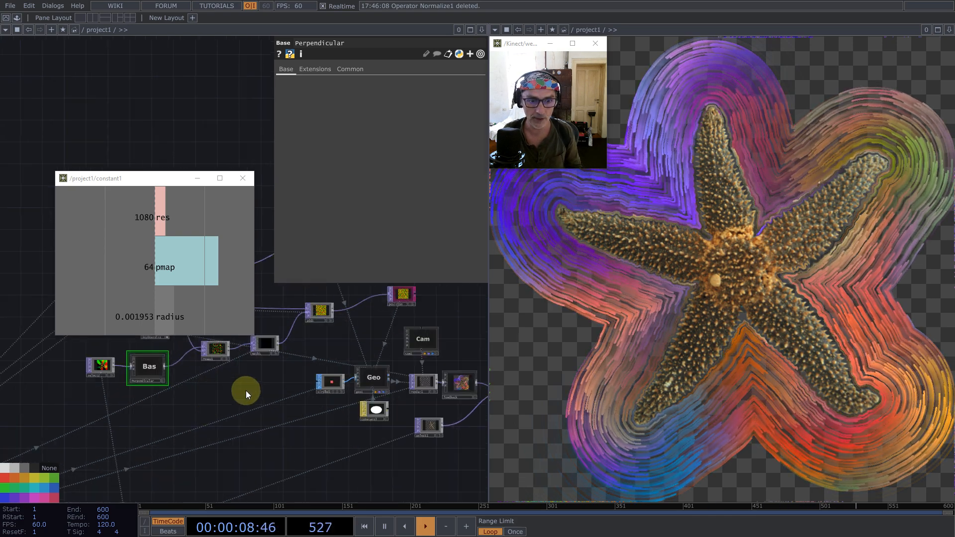
pyautogui.moveTo(247, 395); pyautogui.dragTo(278, 439)
pyautogui.click(295, 390)
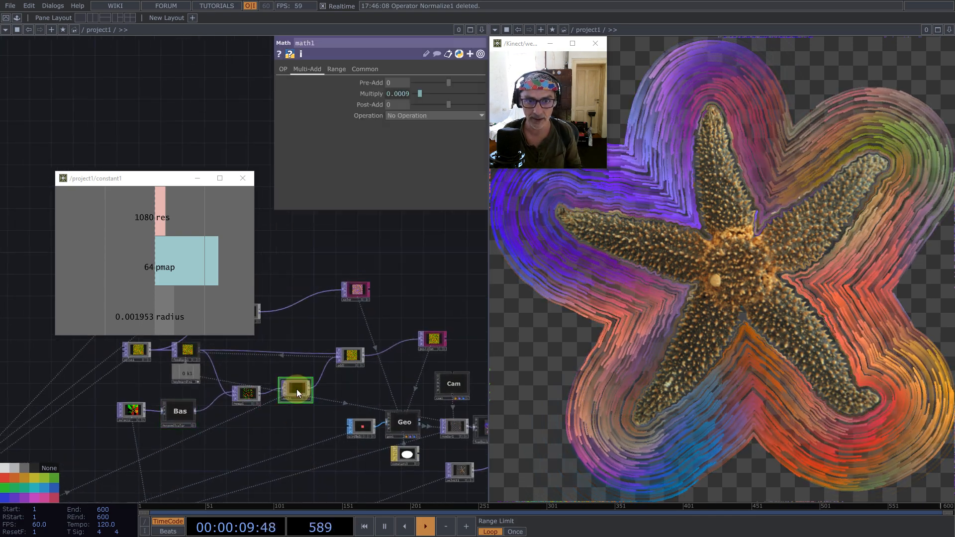
pyautogui.click(402, 95)
pyautogui.moveTo(447, 105); pyautogui.dragTo(357, 106)
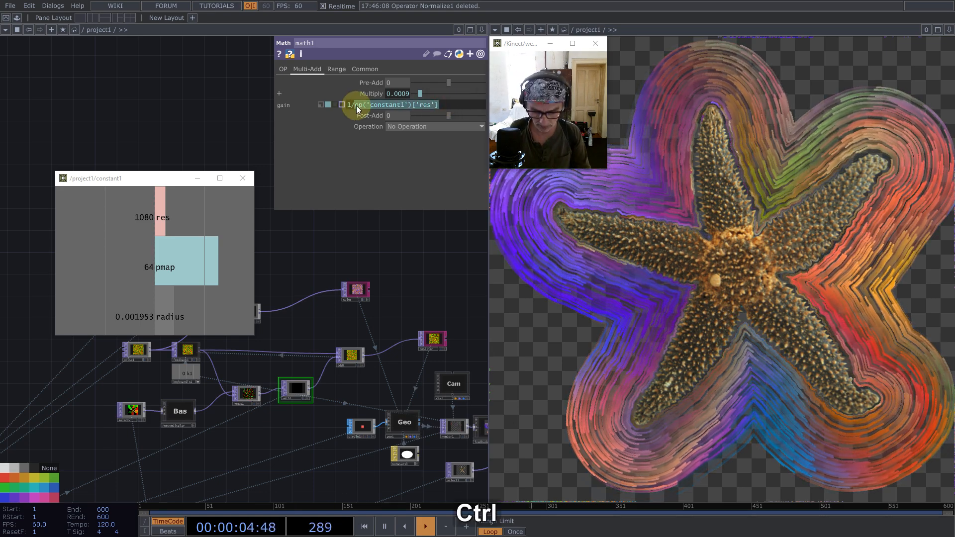
pyautogui.hotkey('ctrl', 'c')
pyautogui.click(449, 104)
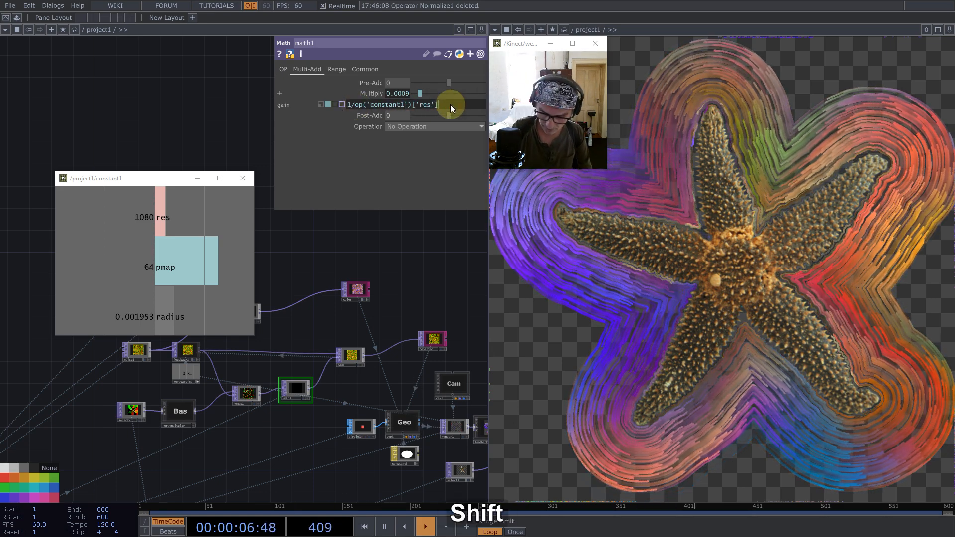
pyautogui.write('*')
pyautogui.hotkey('ctrl', 'v')
# - Replace the channel name res with speed in the second factor of math1's Multiply expression
pyautogui.press('Left')
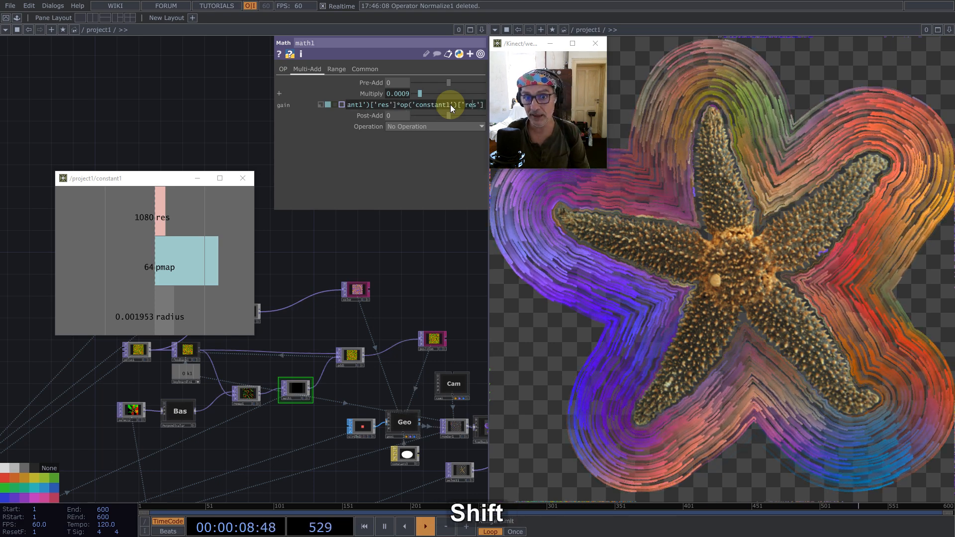
pyautogui.hotkey('shift', 'Left')
pyautogui.press('Left')
pyautogui.hotkey('shift', 'Right')
pyautogui.press('Left')
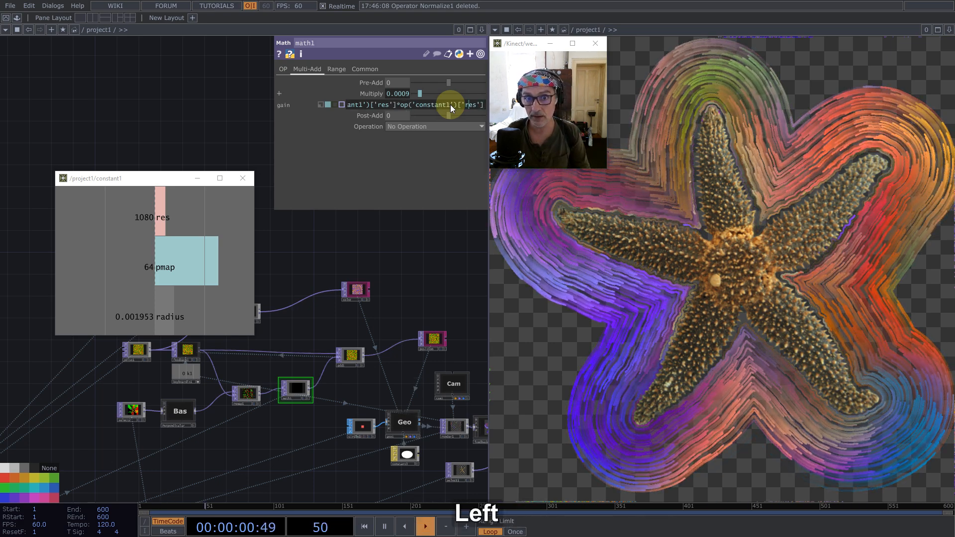
pyautogui.press('Right')
pyautogui.hotkey('shift', 'Right')
pyautogui.hotkey('shift', 'Right')
pyautogui.hotkey('shift', 'Right')
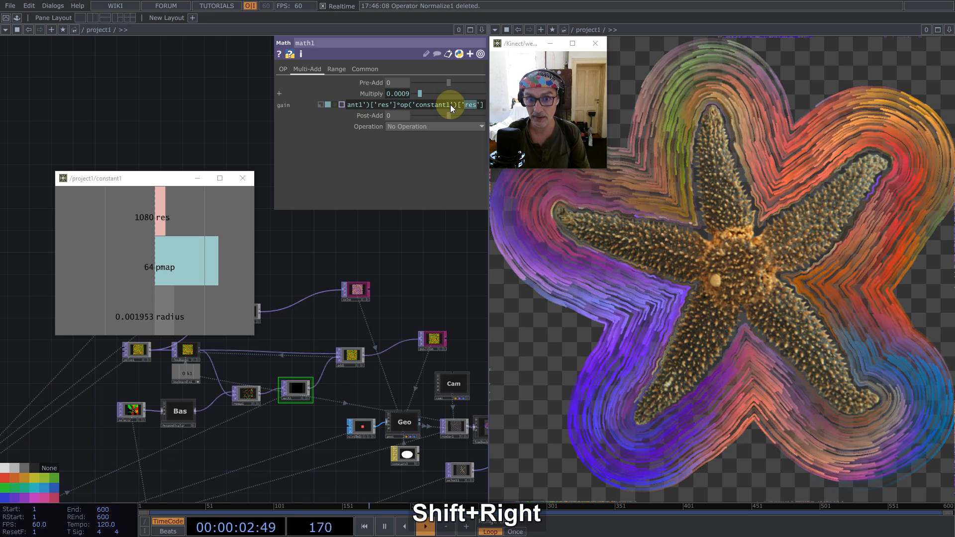
pyautogui.press('Return')
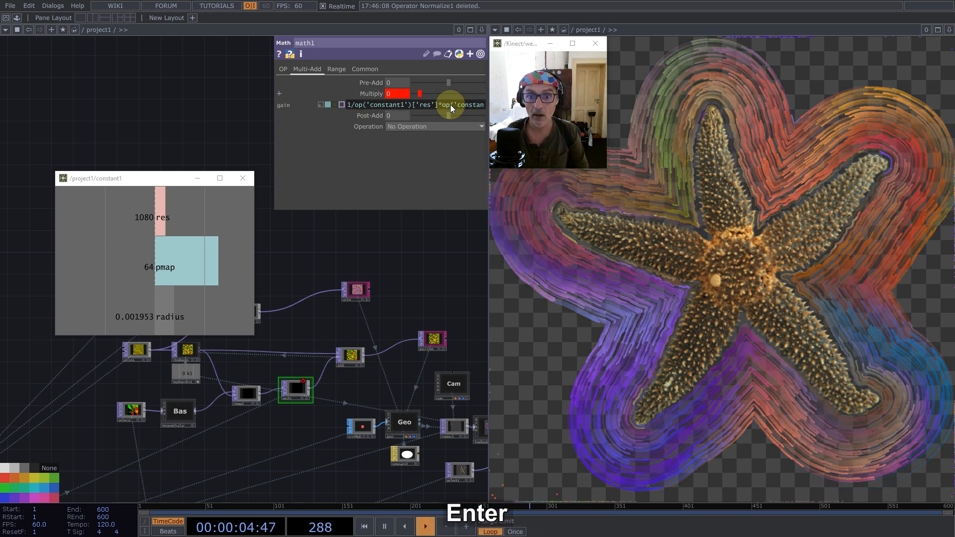
# - Add a fourth channel named speed to constant1
pyautogui.click(389, 235)
pyautogui.scroll(-5, 390, 235)
pyautogui.scroll(5, 297, 268)
pyautogui.moveTo(291, 354); pyautogui.dragTo(416, 317)
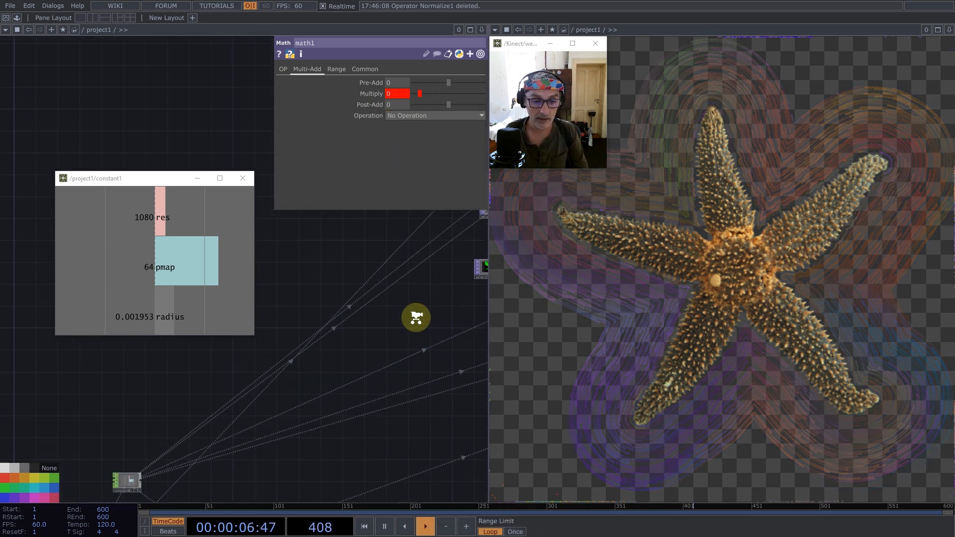
pyautogui.scroll(-3, 415, 317)
pyautogui.click(313, 375)
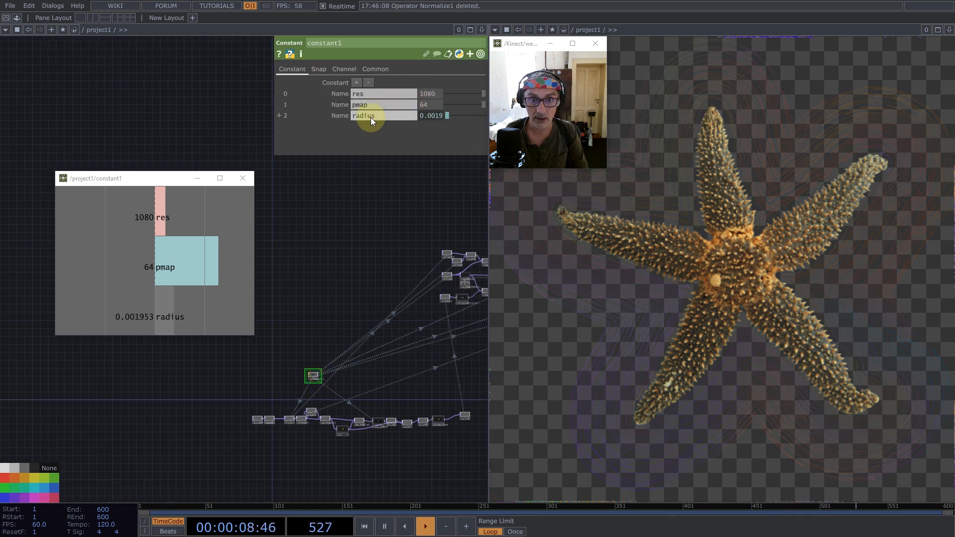
pyautogui.click(356, 82)
pyautogui.click(371, 127)
pyautogui.write('speed')
pyautogui.press('Return')
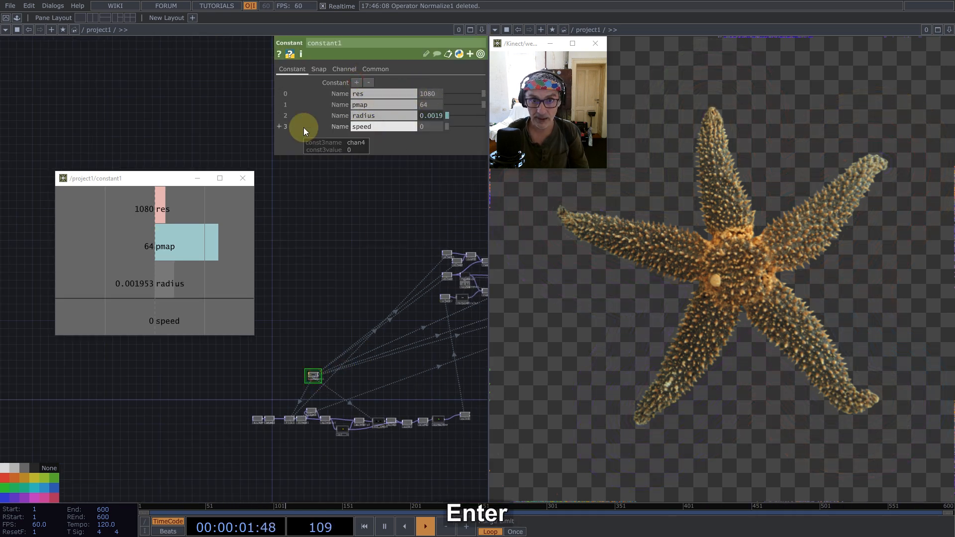
# - Set the speed channel of constant1 to 2
pyautogui.click(426, 127)
pyautogui.write('2')
pyautogui.press('Return')
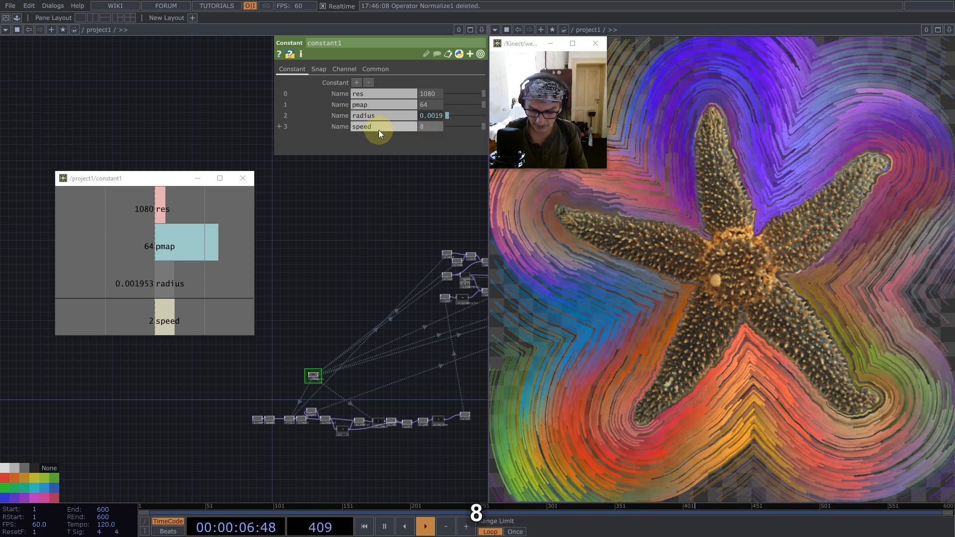
# - Try a speed of 8 in constant1 and return the channel to 2
pyautogui.write('8')
pyautogui.hotkey('shift', 'Return')
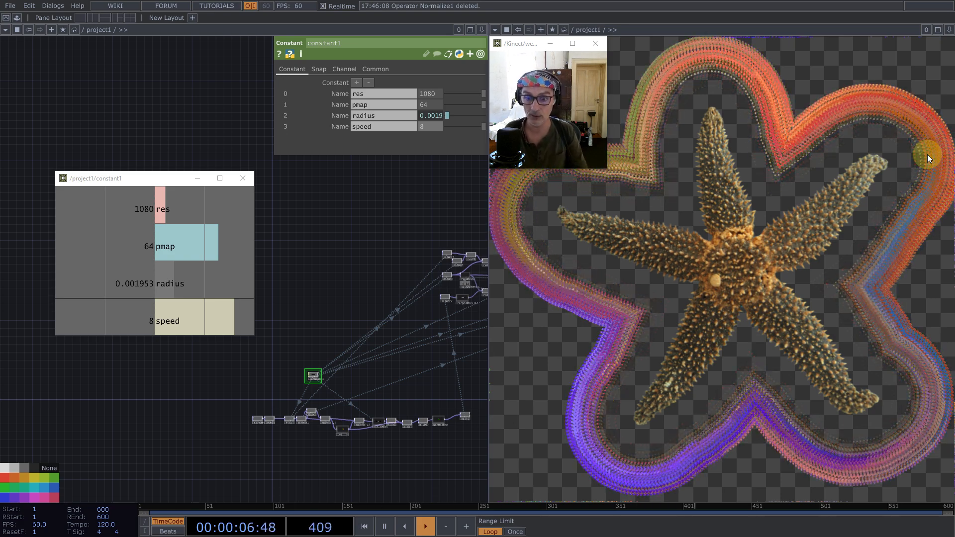
pyautogui.click(431, 126)
pyautogui.write('2')
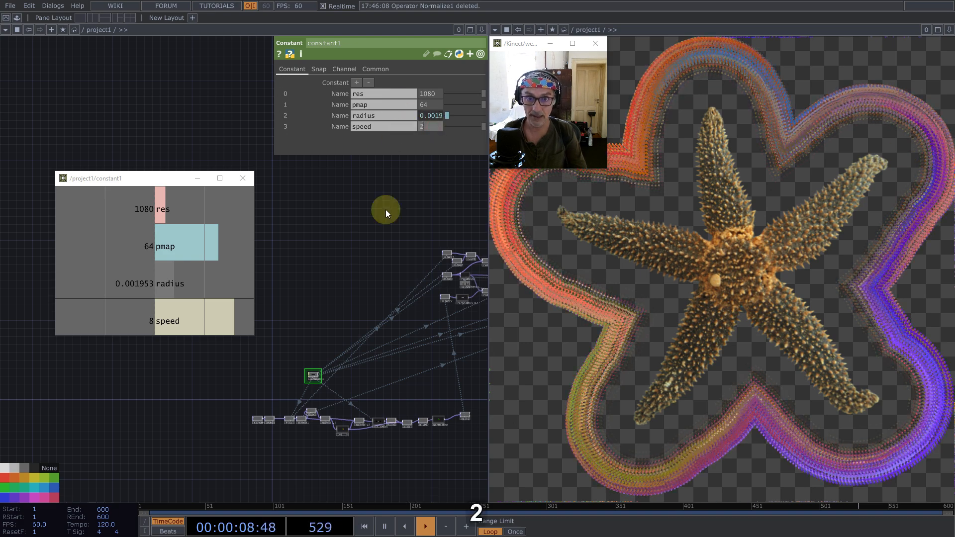
pyautogui.press('Return')
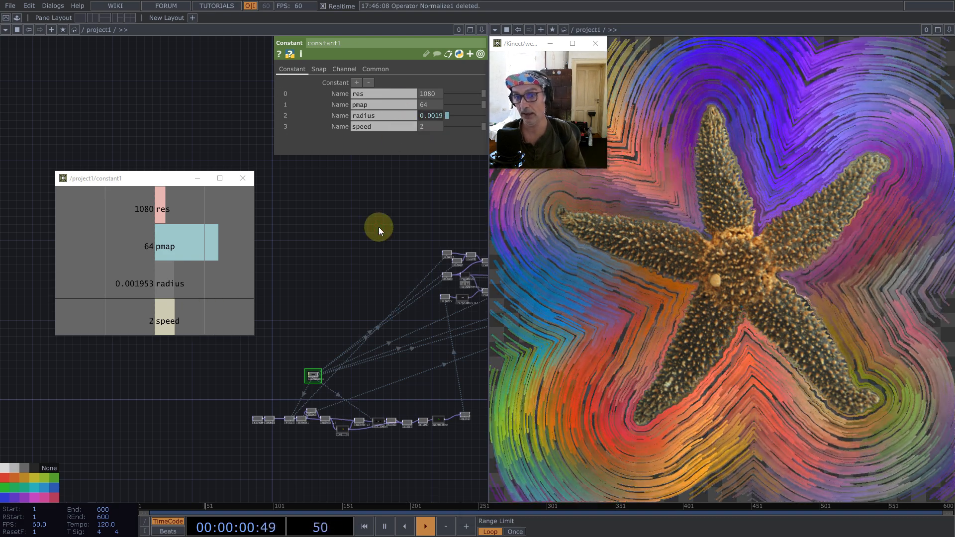